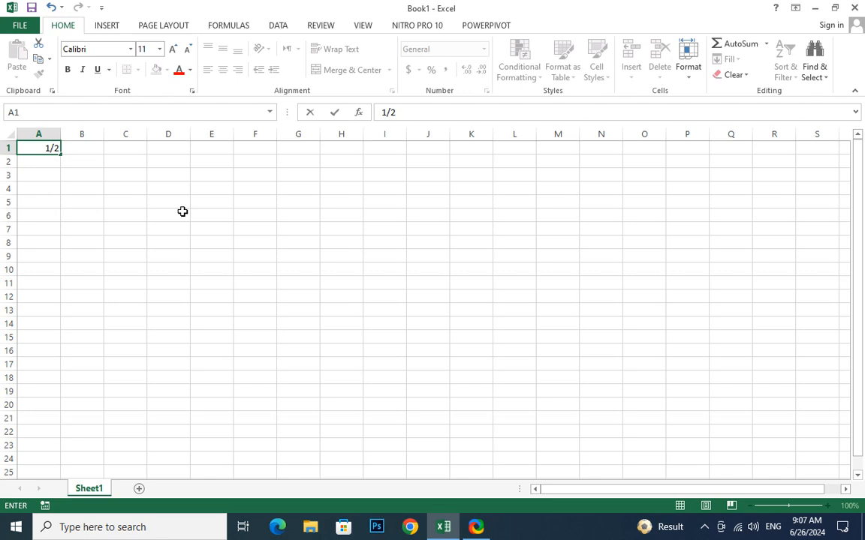
# Commit the date 1/2 in A1 and widen column A to fit it.
pyautogui.press('Return')
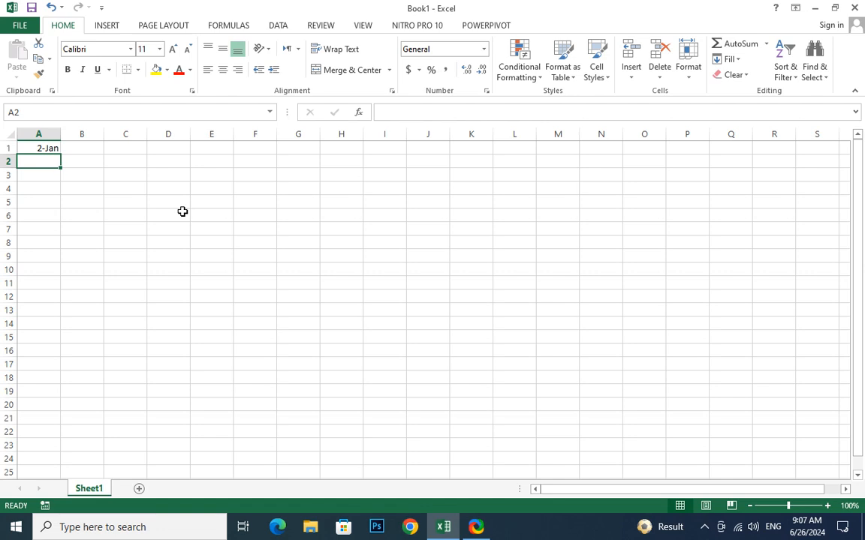
pyautogui.moveTo(61, 134); pyautogui.dragTo(137, 143)
pyautogui.click(73, 148)
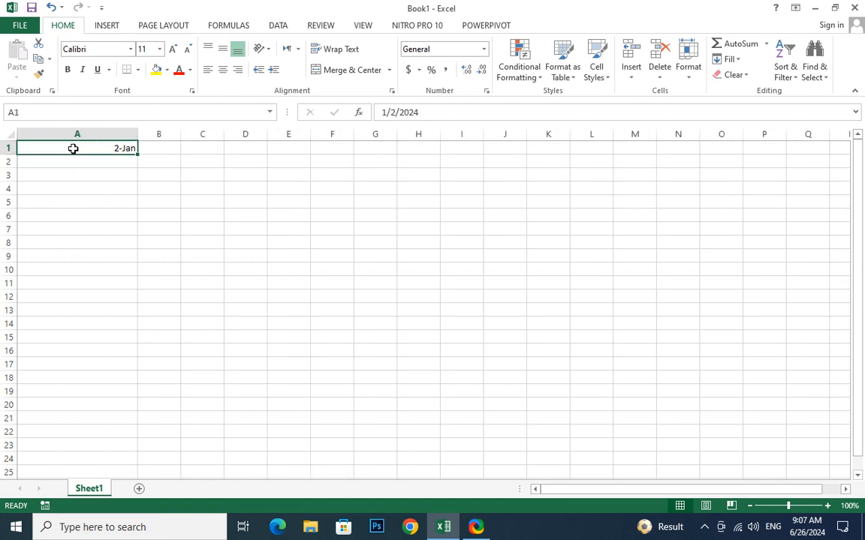
pyautogui.click(84, 165)
pyautogui.click(95, 149)
# Format A1 as Short Date, then Long Date, showing Tuesday, January 2, 2024.
pyautogui.click(483, 49)
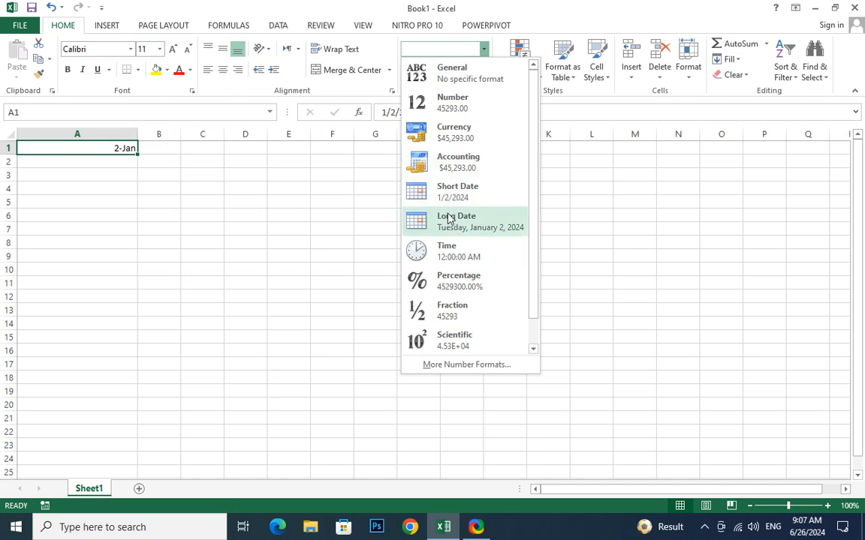
pyautogui.click(464, 196)
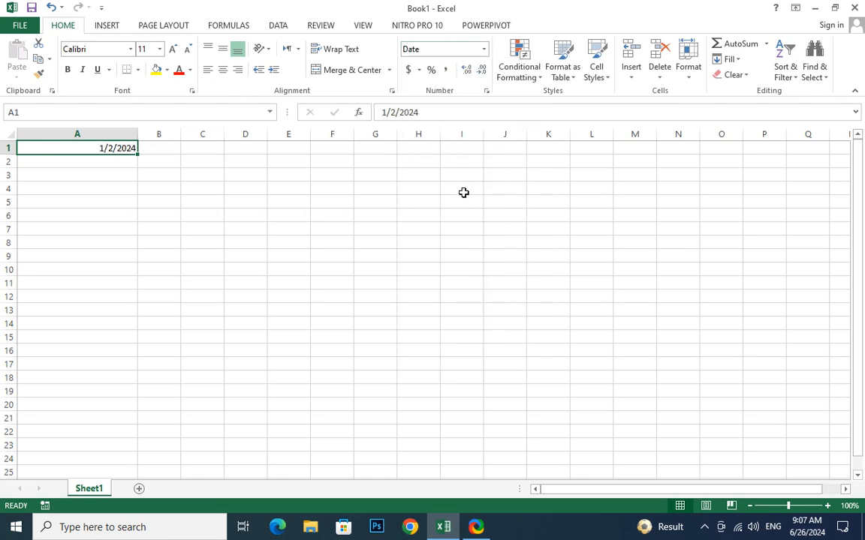
pyautogui.click(483, 50)
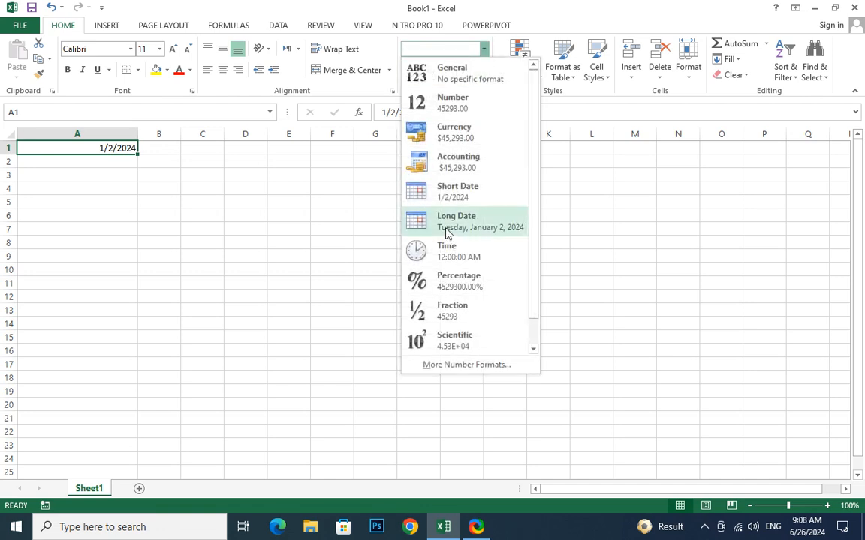
pyautogui.click(447, 229)
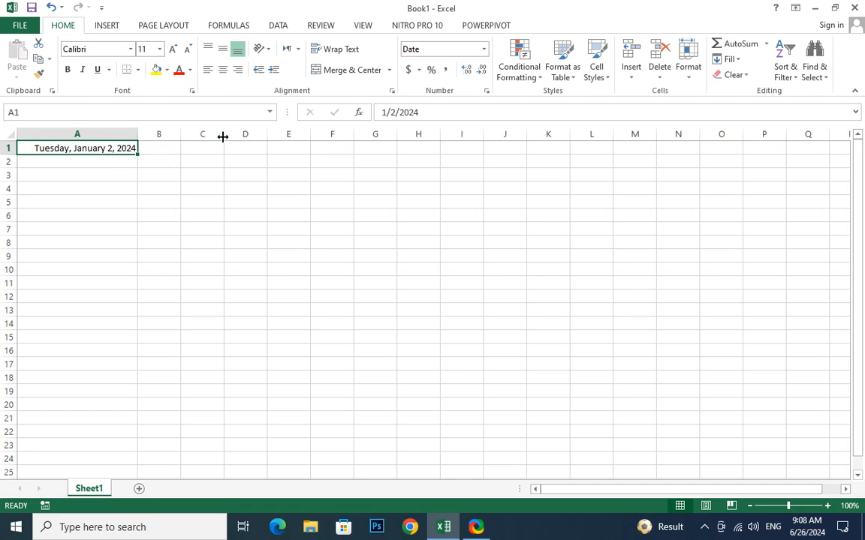
# Enter 5/12 in B1 so it displays as 12-May.
pyautogui.click(161, 150)
pyautogui.write('5')
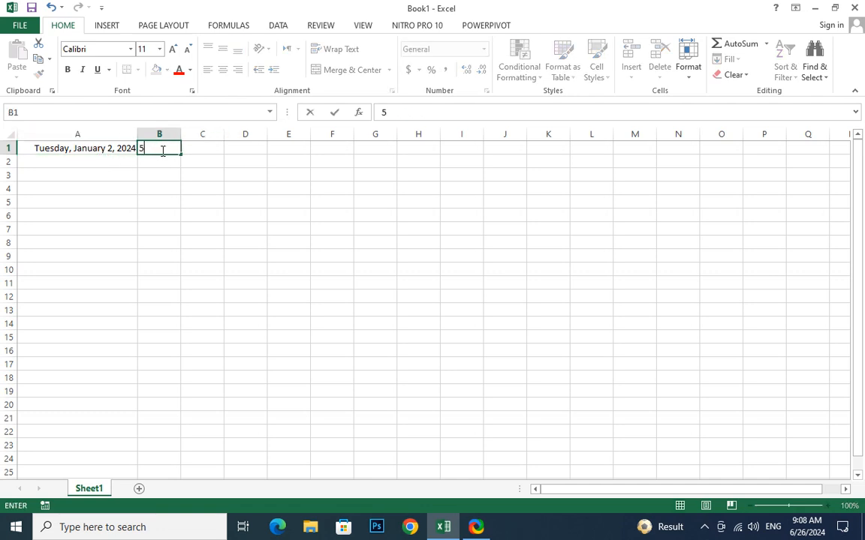
pyautogui.write('/12')
pyautogui.press('Return')
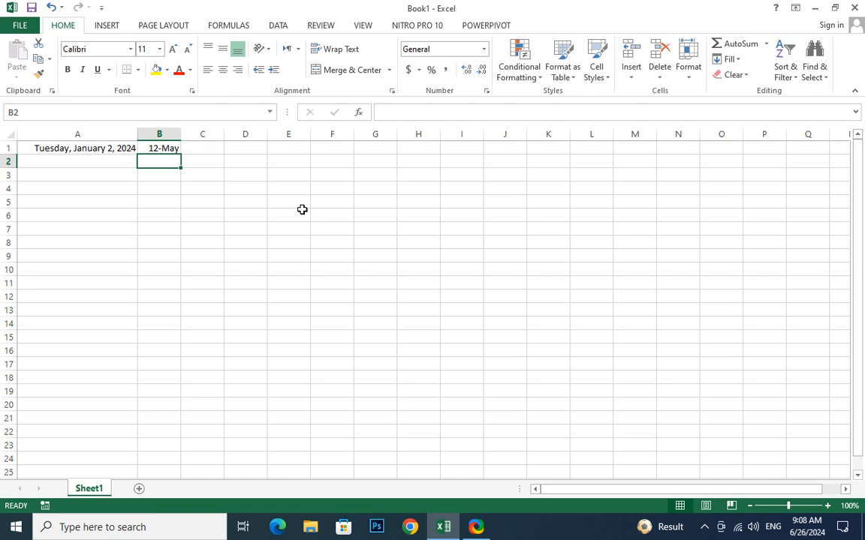
# Enter 15/15 in B2, where it stays as left-aligned text.
pyautogui.write('15/15')
pyautogui.press('Return')
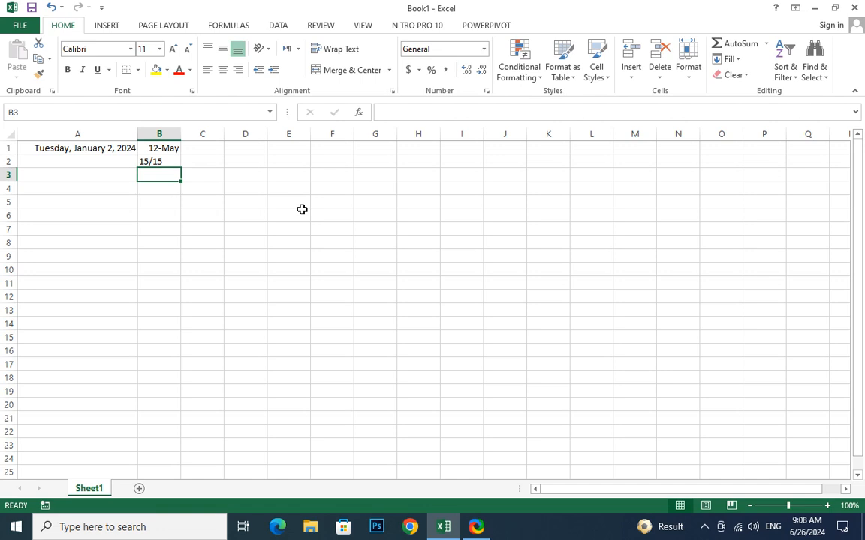
pyautogui.click(161, 161)
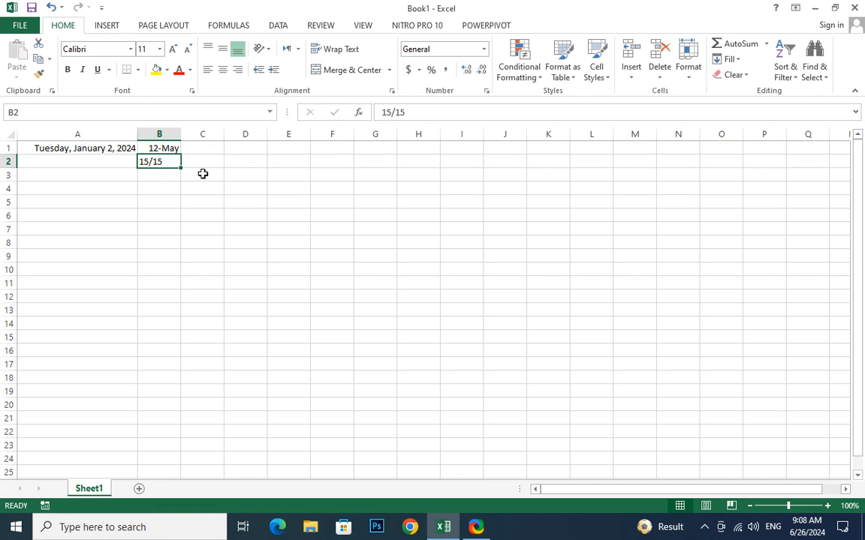
pyautogui.click(177, 174)
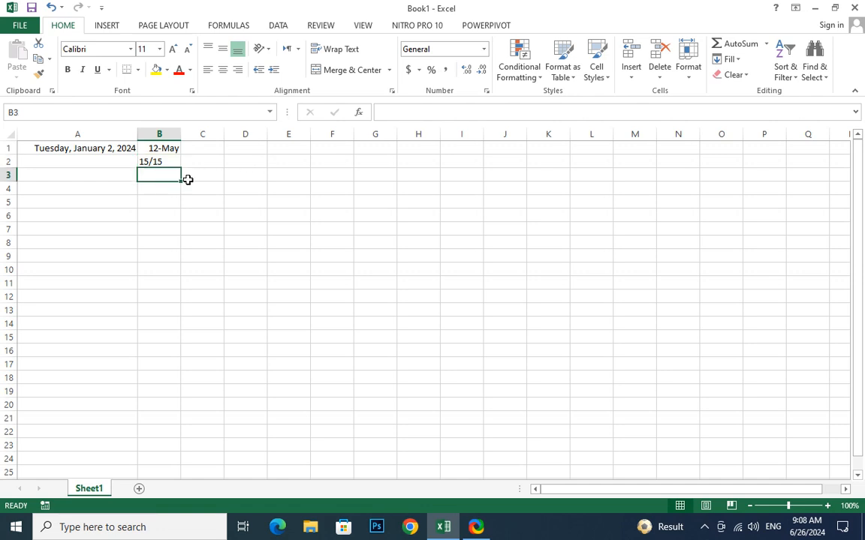
pyautogui.click(220, 148)
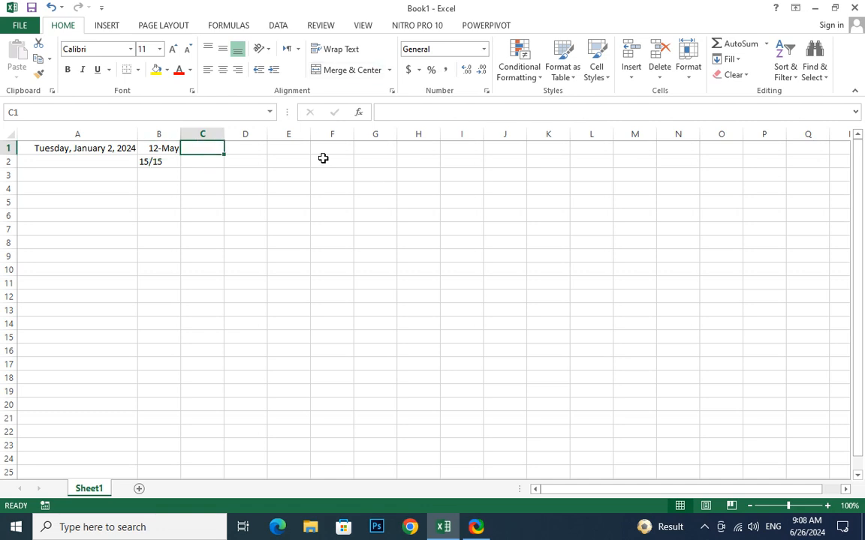
# Enter 5, 23, 44 and 55 in C1 through C4.
pyautogui.write('5')
pyautogui.press('Return')
pyautogui.write('23')
pyautogui.press('Return')
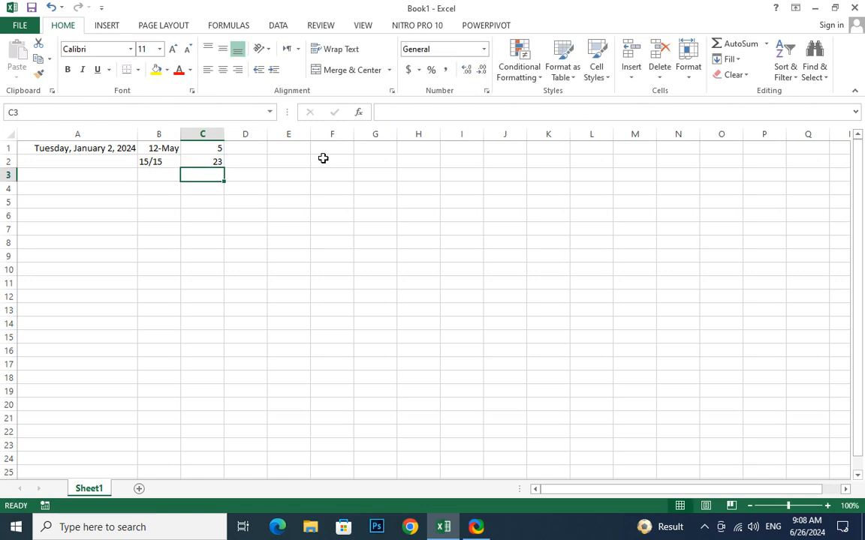
pyautogui.write('44')
pyautogui.press('Return')
pyautogui.write('55')
pyautogui.press('Return')
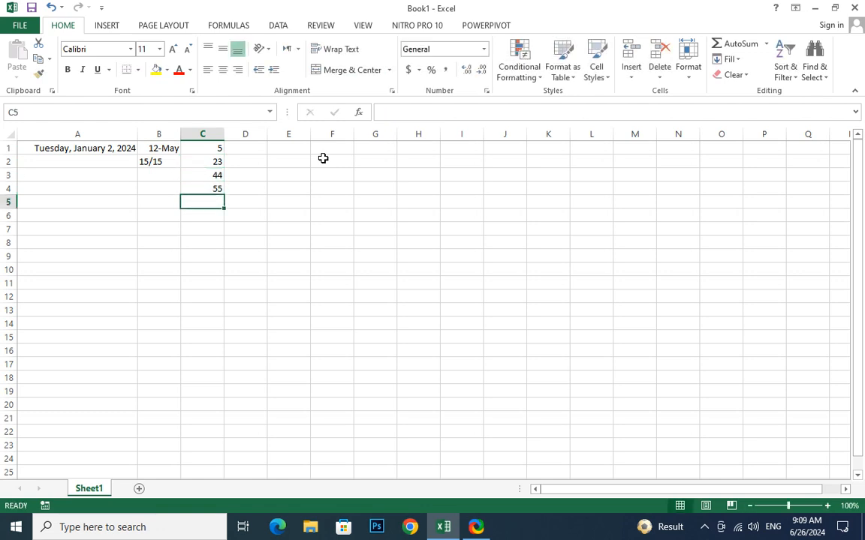
# Format C1:C4 as Currency, then as Euro accounting.
pyautogui.moveTo(212, 146); pyautogui.dragTo(214, 187)
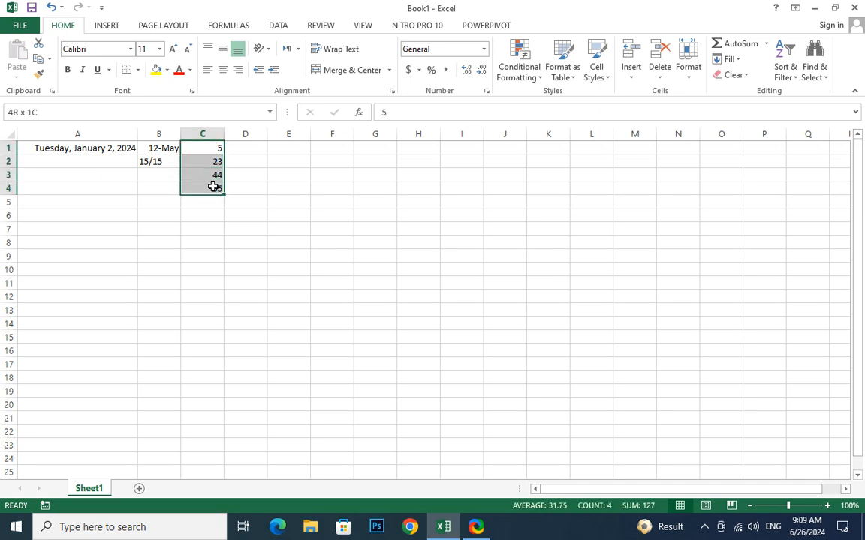
pyautogui.click(484, 49)
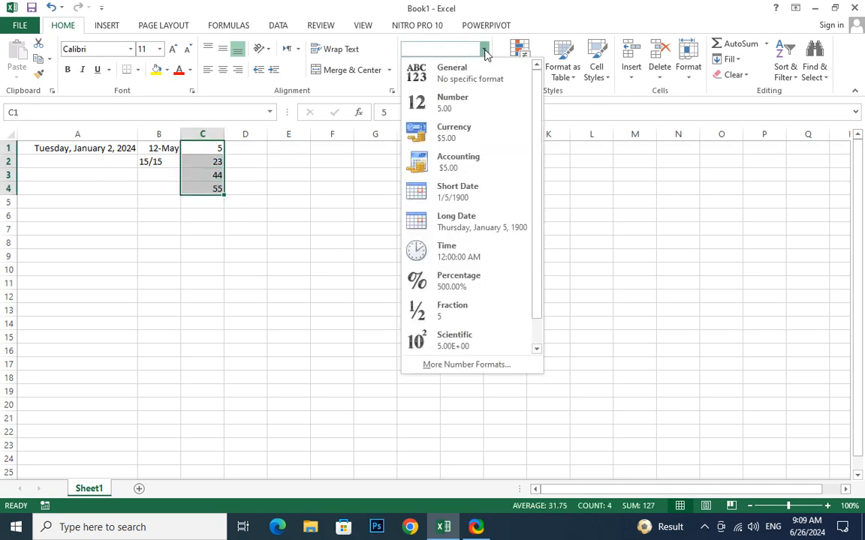
pyautogui.click(458, 133)
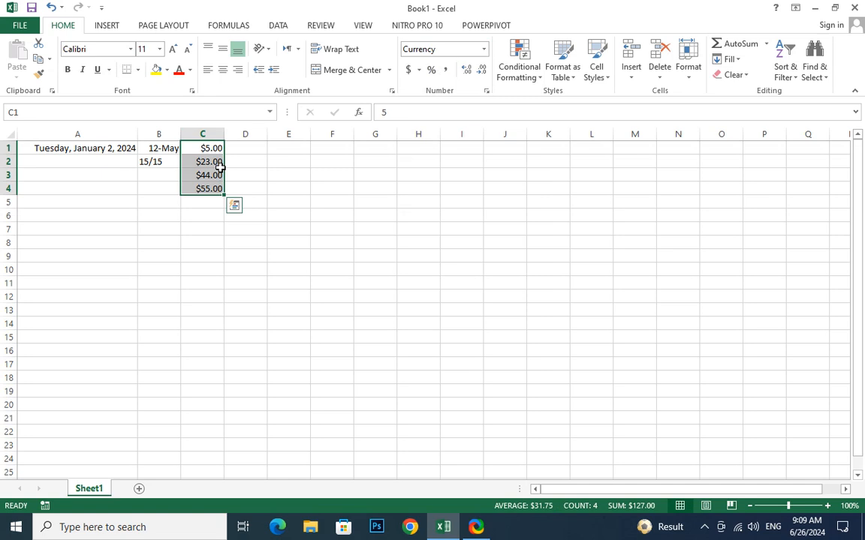
pyautogui.click(418, 72)
pyautogui.click(442, 119)
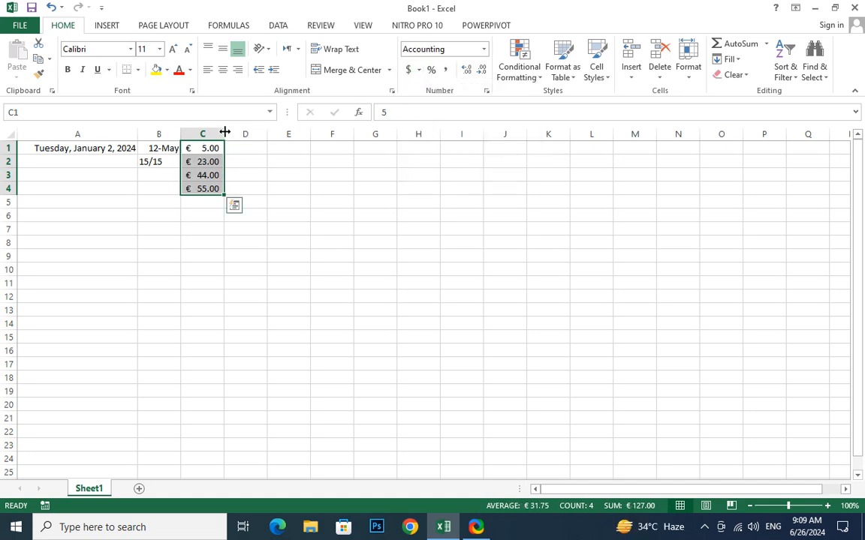
pyautogui.moveTo(224, 133); pyautogui.dragTo(298, 139)
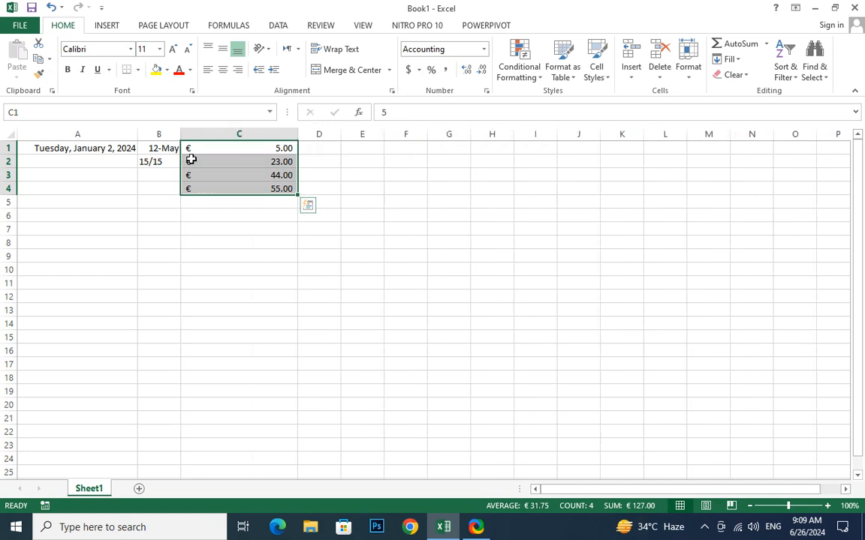
pyautogui.click(250, 186)
pyautogui.write('555555555555')
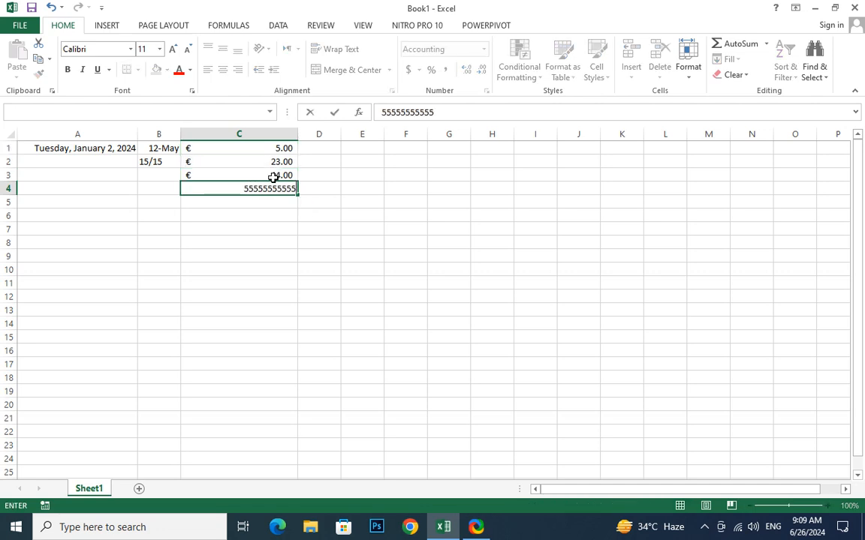
pyautogui.press('Return')
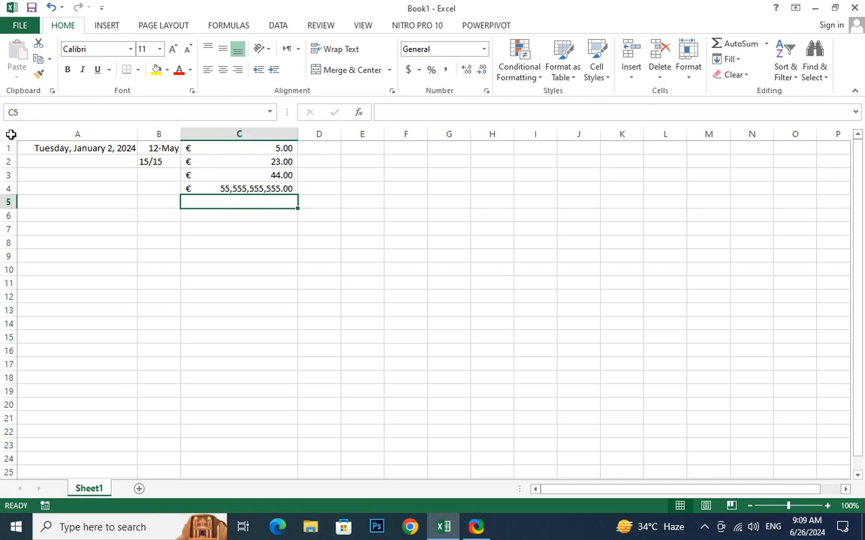
# Widen column D and enter Sukkur in D1.
pyautogui.click(322, 148)
pyautogui.moveTo(341, 133); pyautogui.dragTo(616, 143)
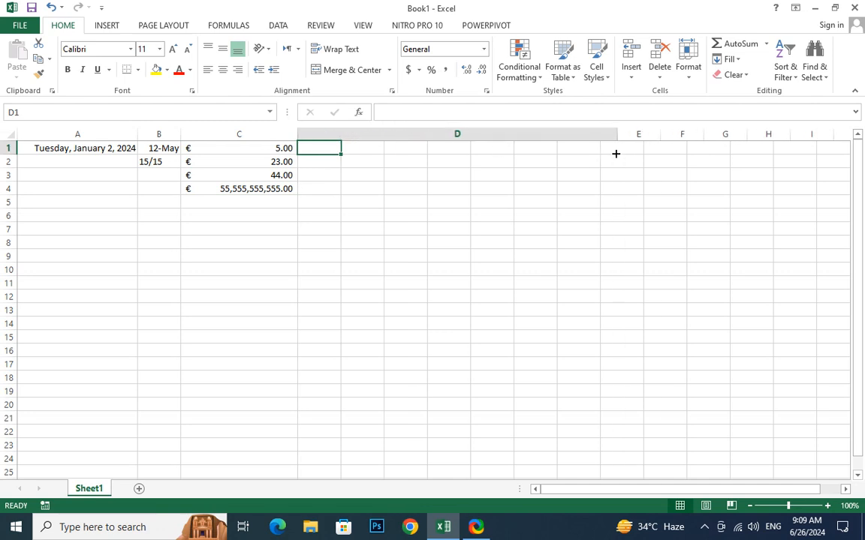
pyautogui.write('Sukku')
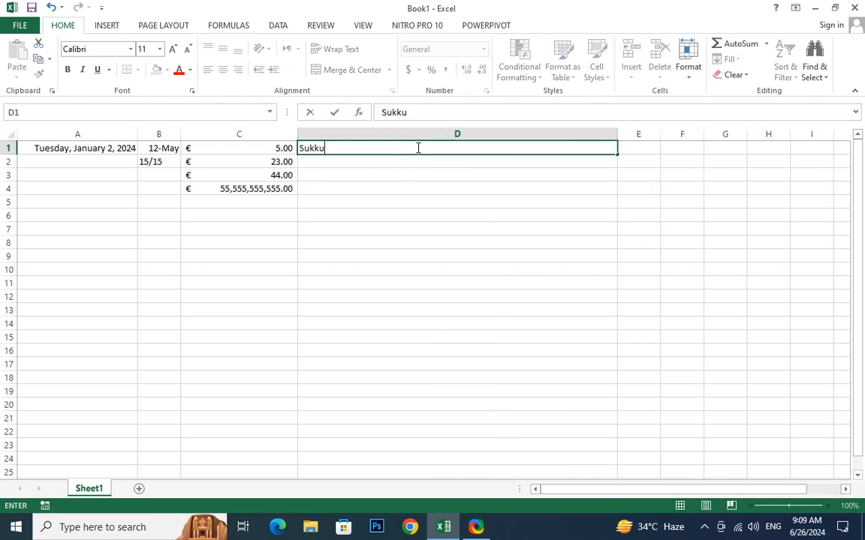
pyautogui.write('r')
pyautogui.press('Return')
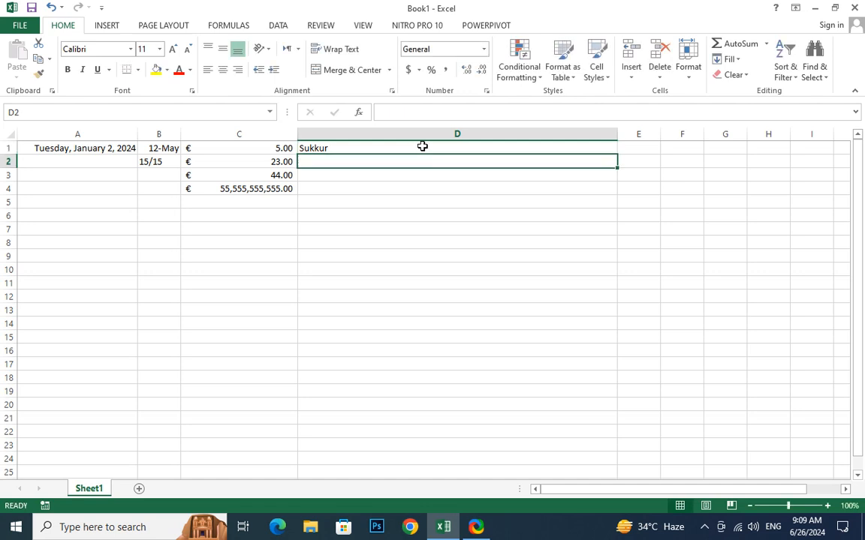
# Enter 445 in D2 and left-align it.
pyautogui.write('445')
pyautogui.press('Return')
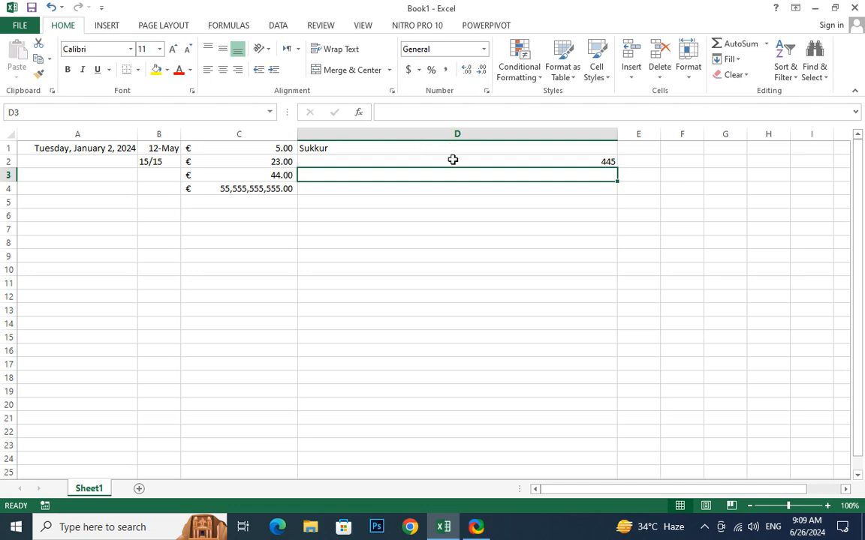
pyautogui.click(453, 160)
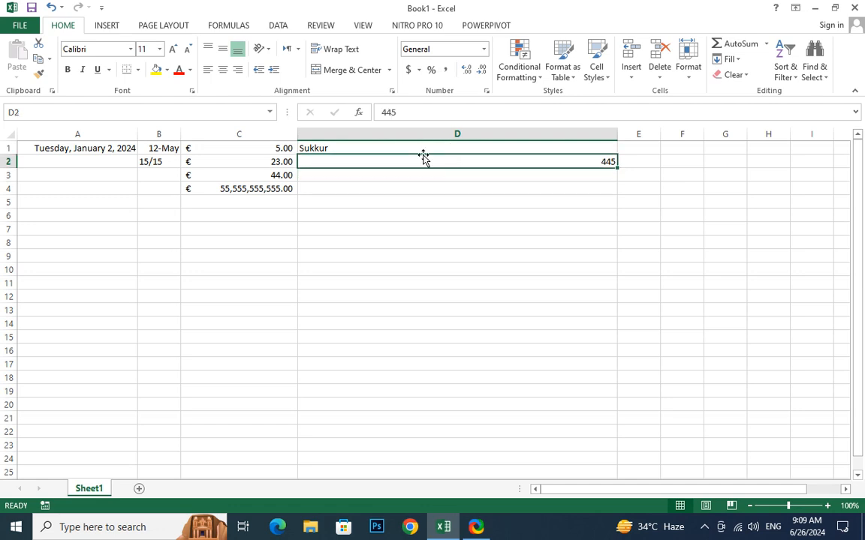
pyautogui.click(210, 71)
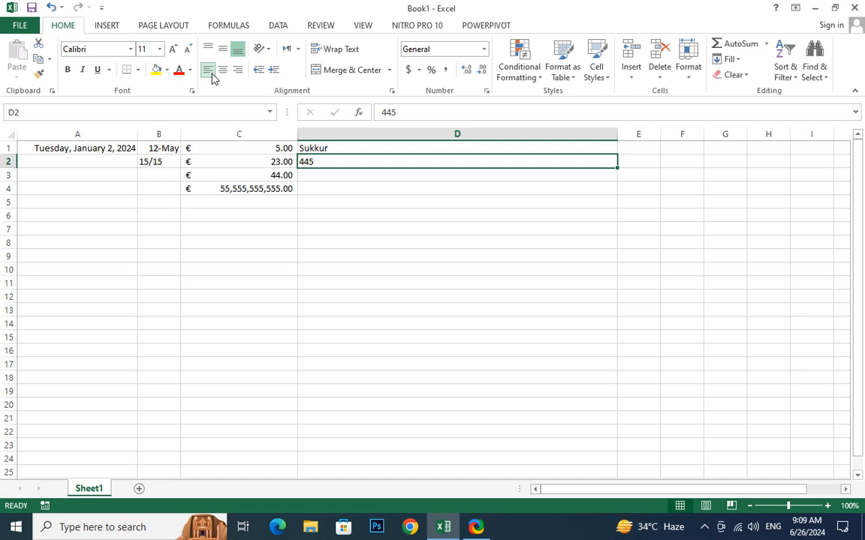
pyautogui.click(292, 51)
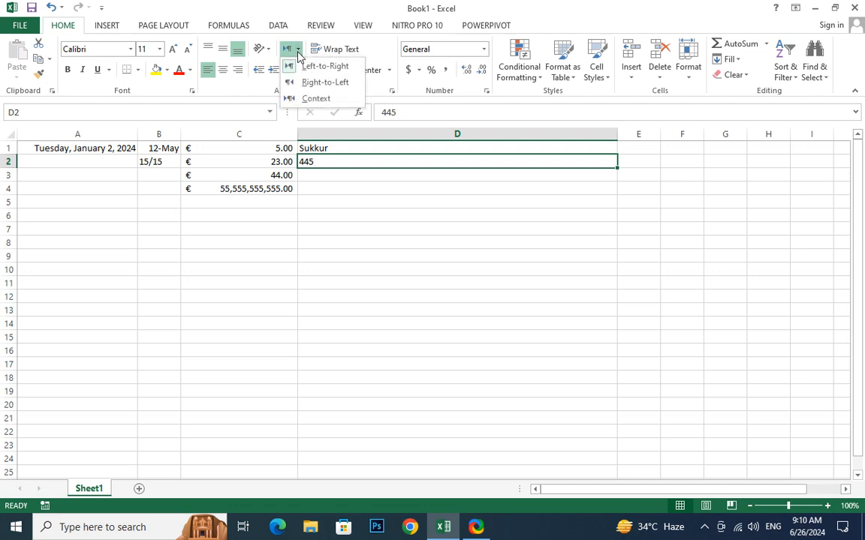
pyautogui.click(306, 82)
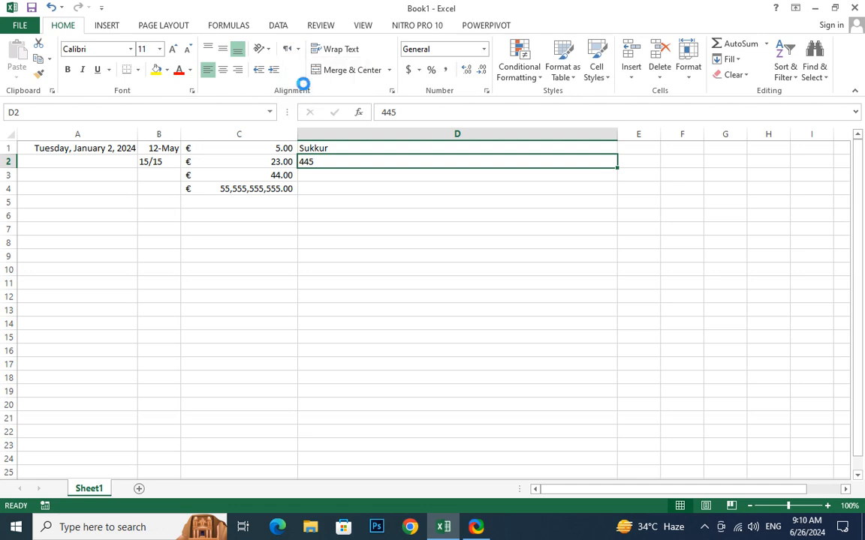
pyautogui.click(292, 49)
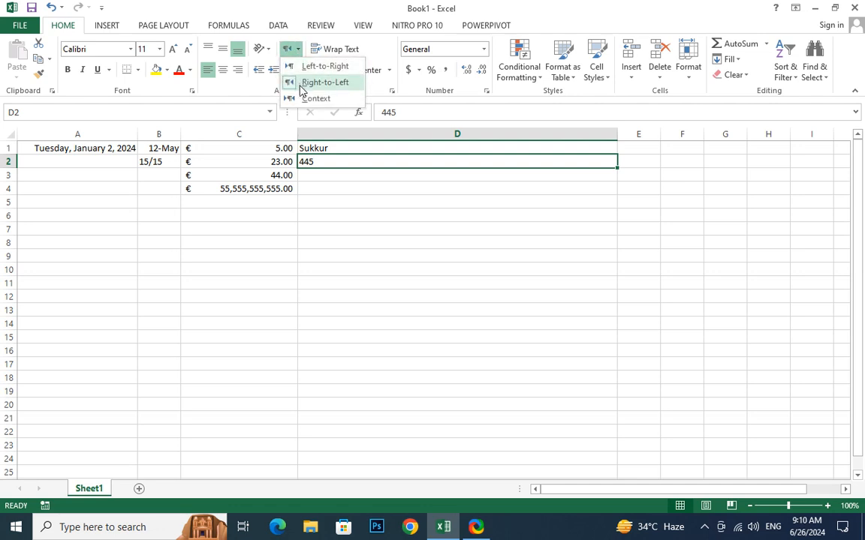
pyautogui.click(385, 164)
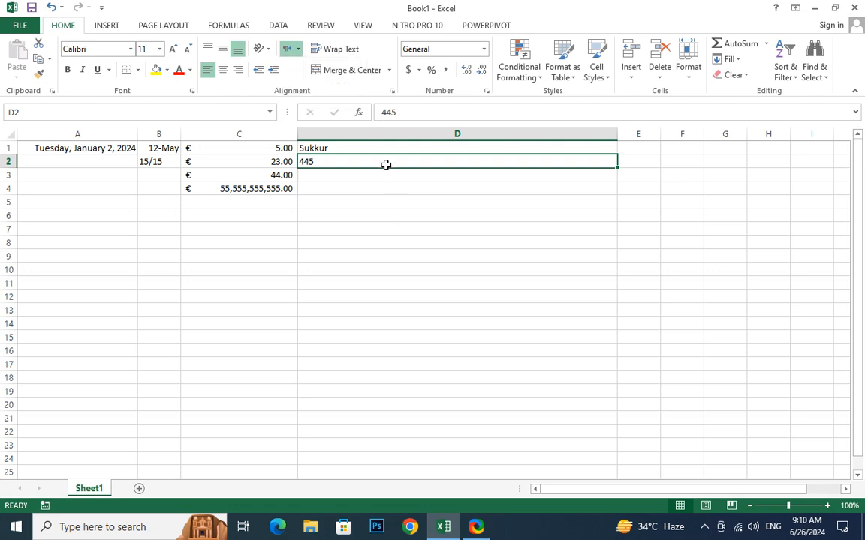
pyautogui.write('55555555555')
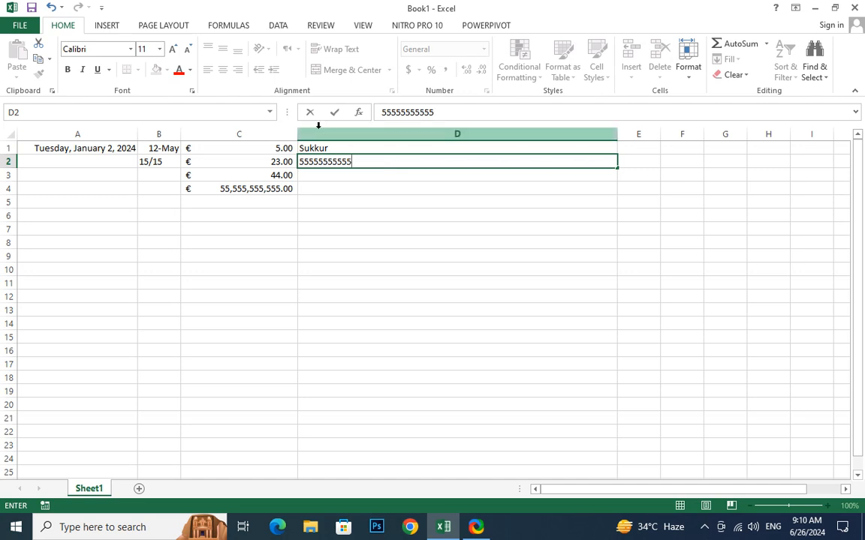
pyautogui.click(399, 217)
pyautogui.click(383, 178)
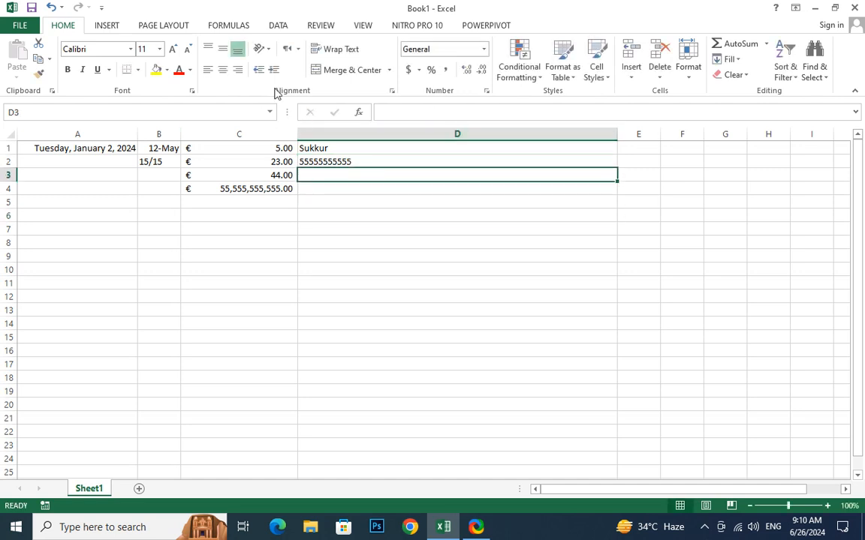
pyautogui.click(298, 49)
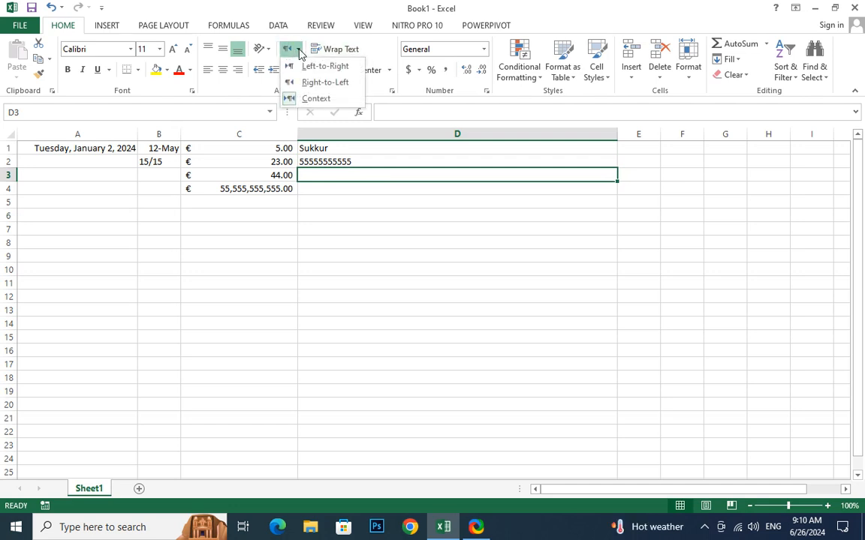
pyautogui.click(316, 81)
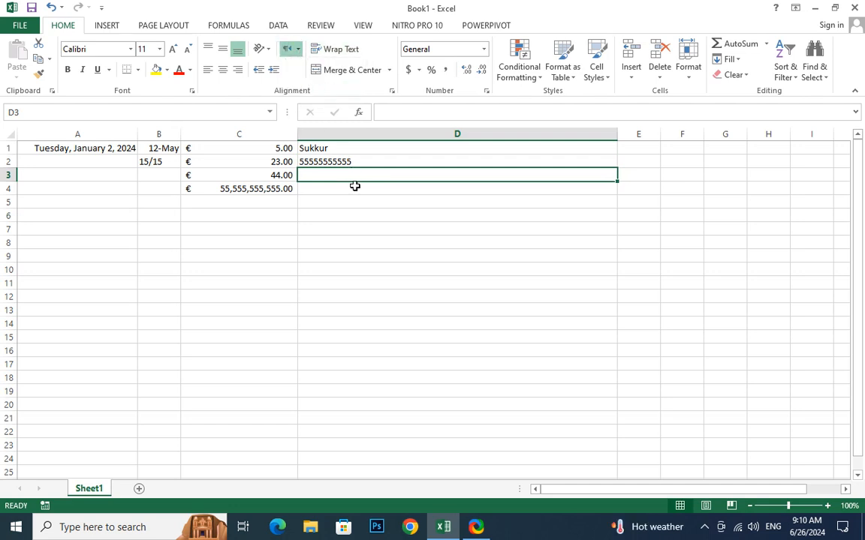
pyautogui.write('55')
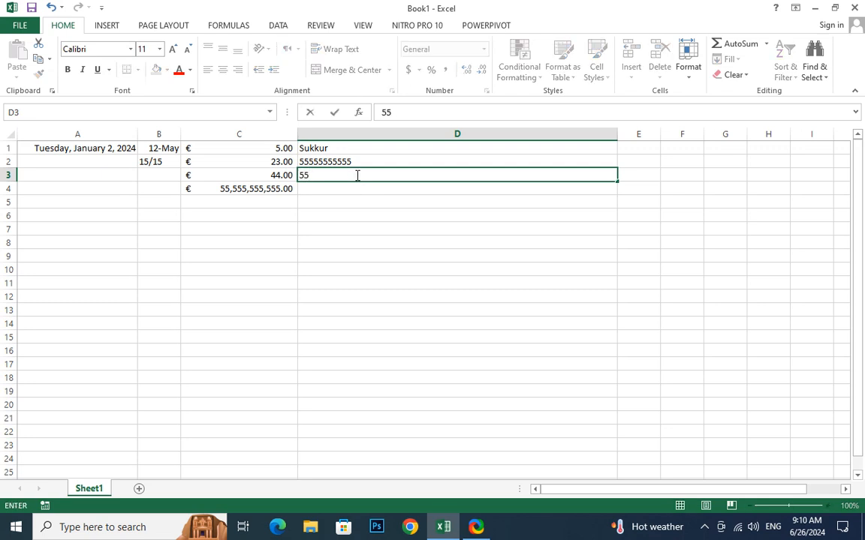
pyautogui.write('55545875')
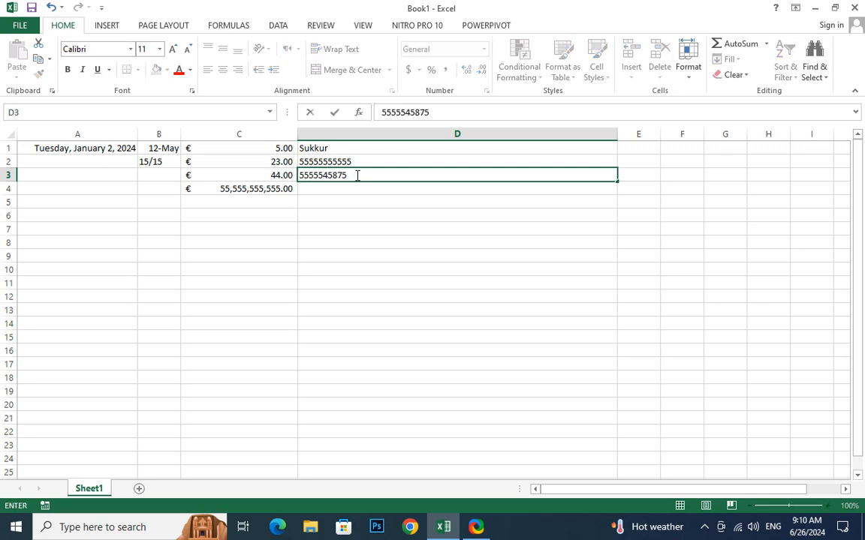
pyautogui.press('Return')
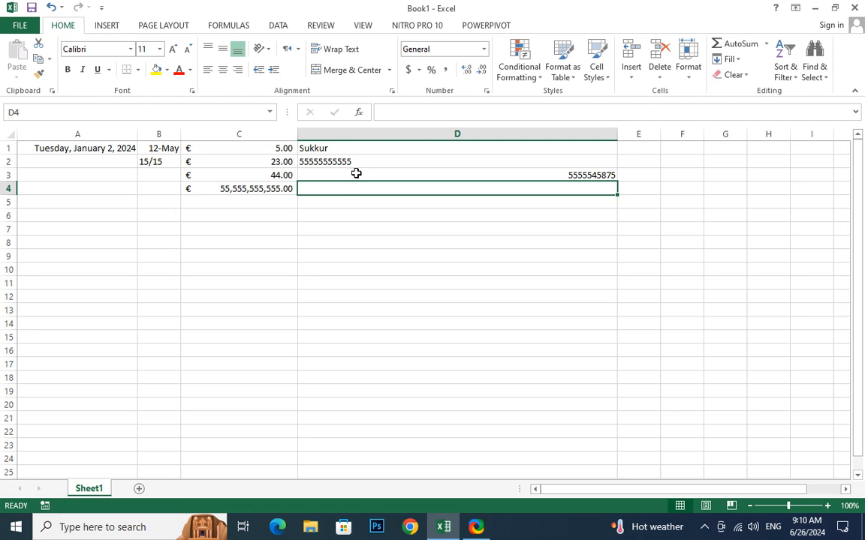
# Review D2 and D3, leaving text direction unchanged, then move to D7.
pyautogui.click(358, 162)
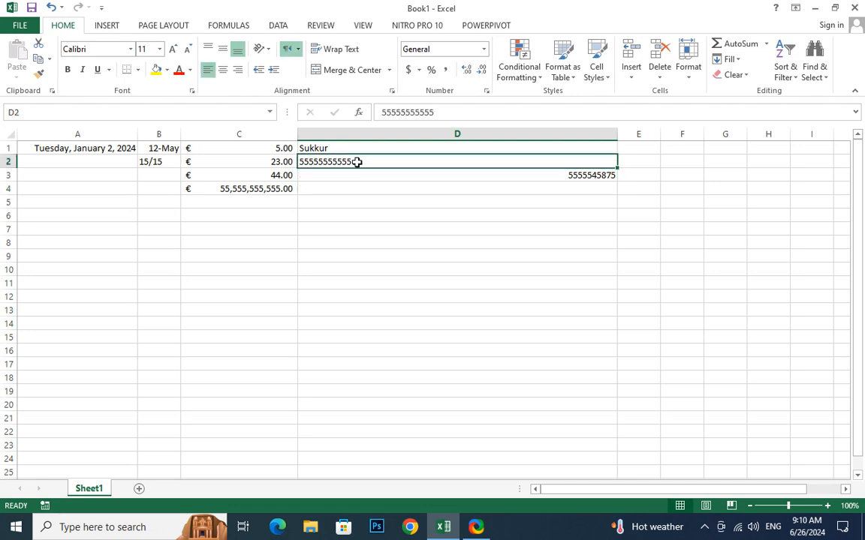
pyautogui.click(371, 179)
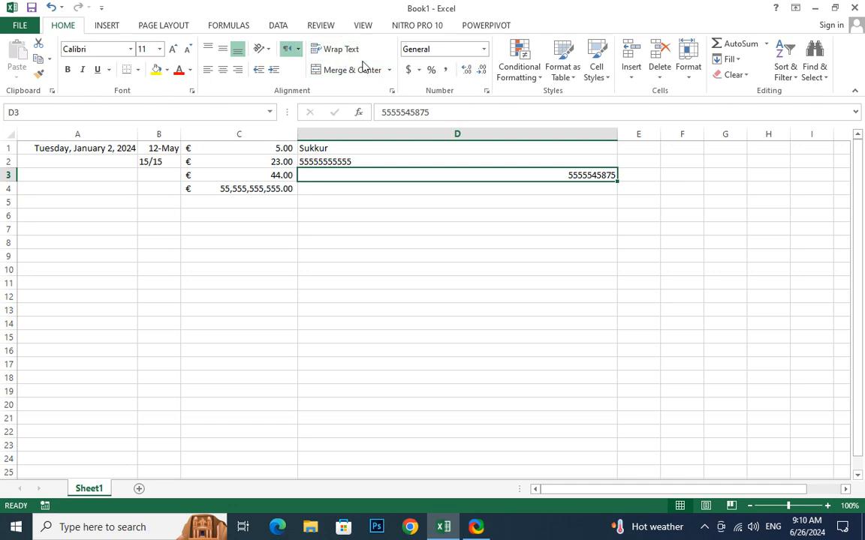
pyautogui.click(293, 49)
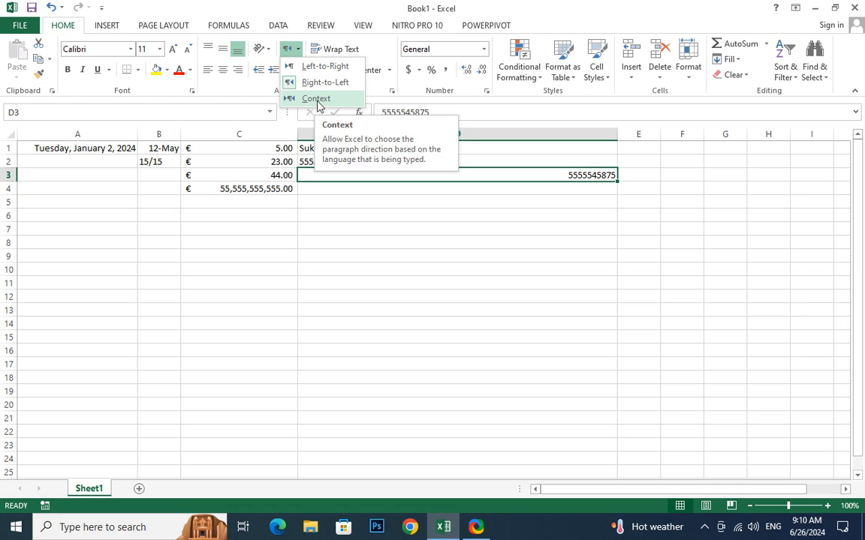
pyautogui.click(360, 194)
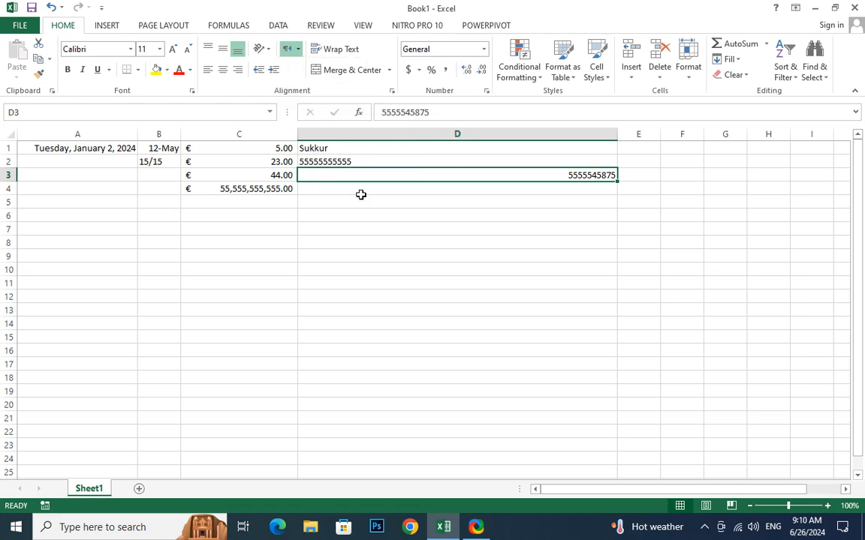
pyautogui.click(394, 147)
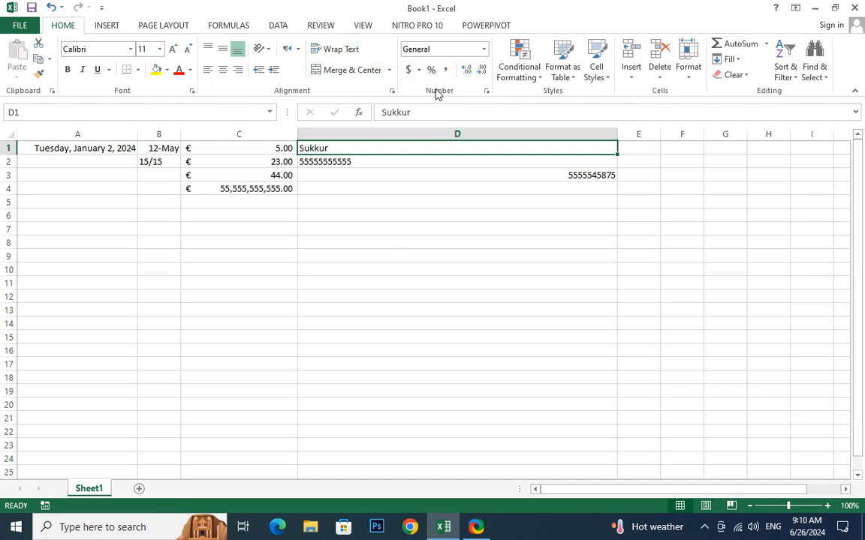
pyautogui.click(532, 226)
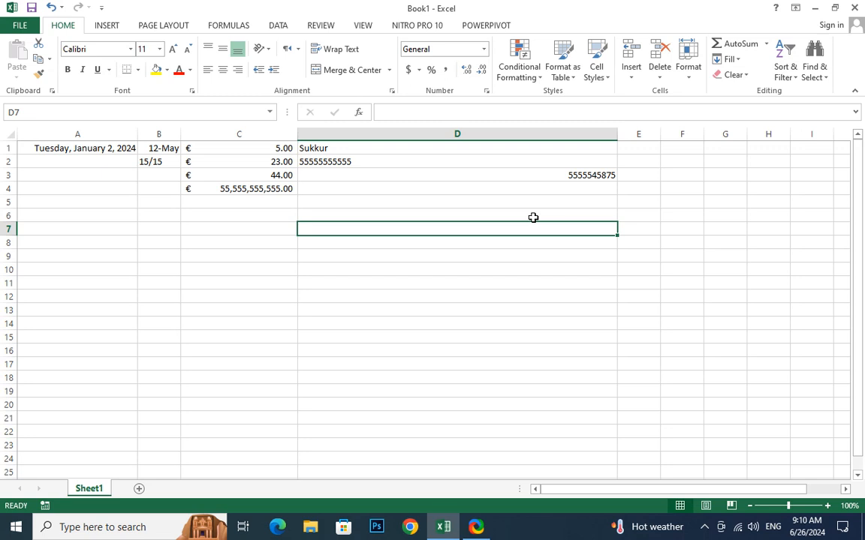
# Enter 6.2132162465465321261 in D7.
pyautogui.write('6')
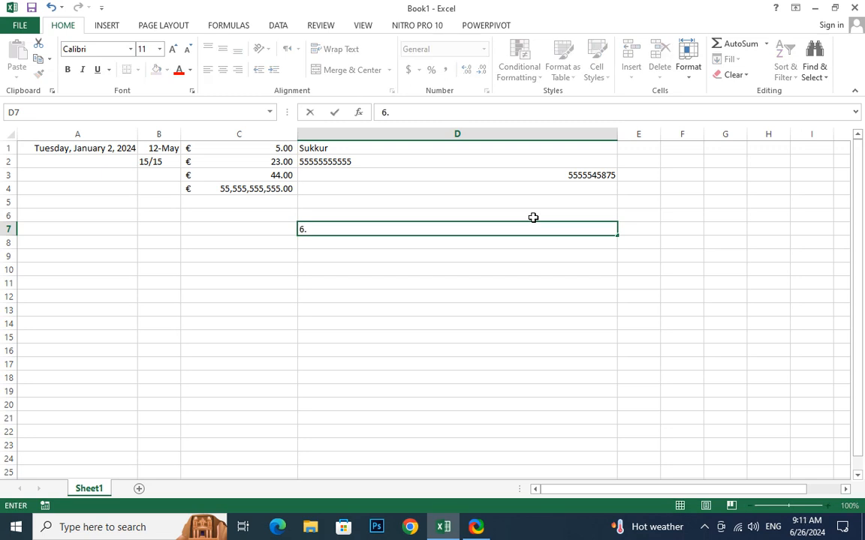
pyautogui.write('.2132162465465321261')
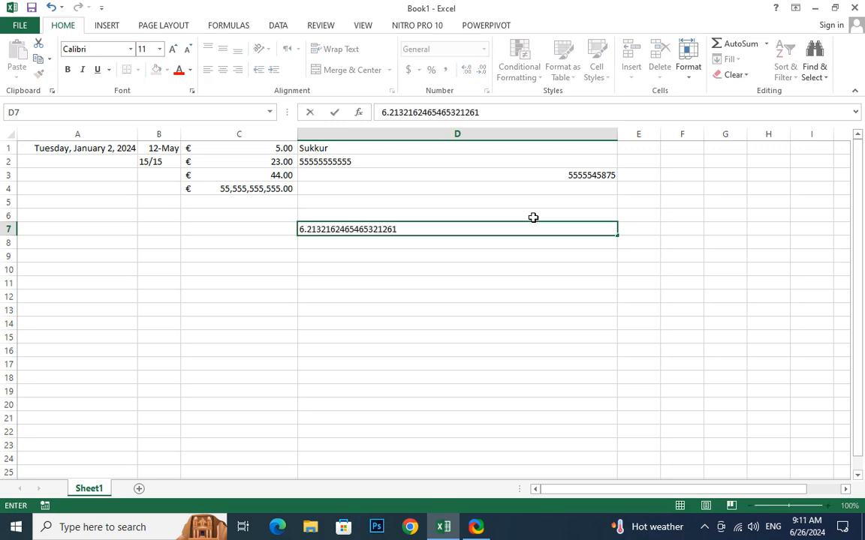
pyautogui.press('Return')
pyautogui.click(574, 229)
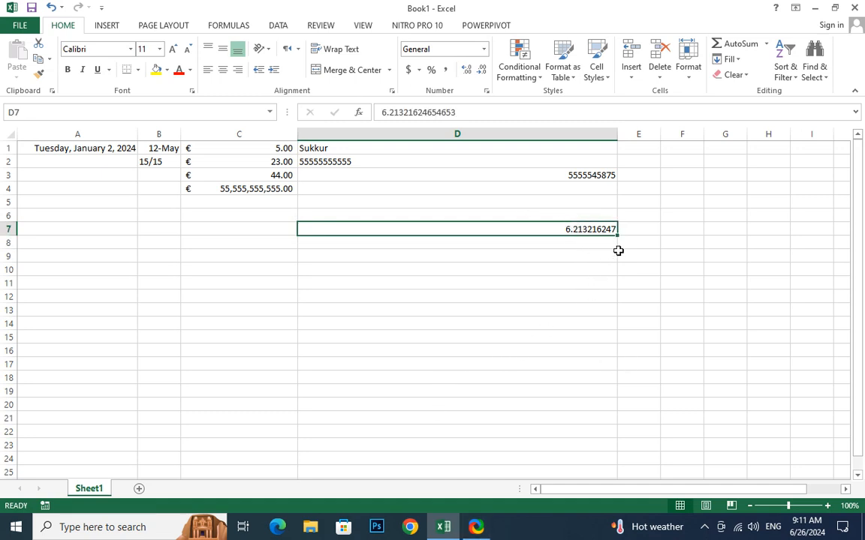
# Adjust D7's decimal places until it shows six decimals, 6.213216.
pyautogui.click(481, 71)
pyautogui.click(481, 70)
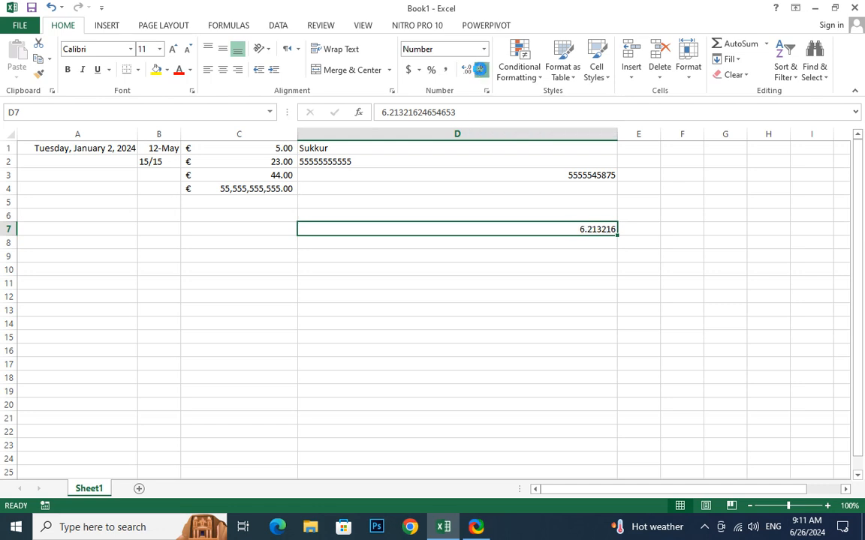
pyautogui.click(481, 70)
pyautogui.click(481, 70)
pyautogui.click(481, 71)
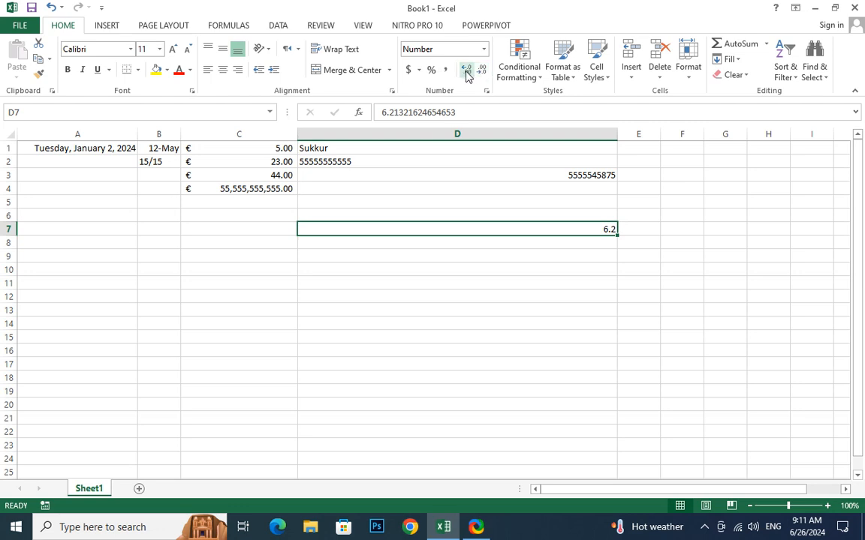
pyautogui.click(466, 71)
pyautogui.click(466, 70)
pyautogui.click(466, 70)
pyautogui.click(467, 71)
pyautogui.click(466, 71)
pyautogui.click(466, 71)
pyautogui.click(466, 71)
pyautogui.click(466, 70)
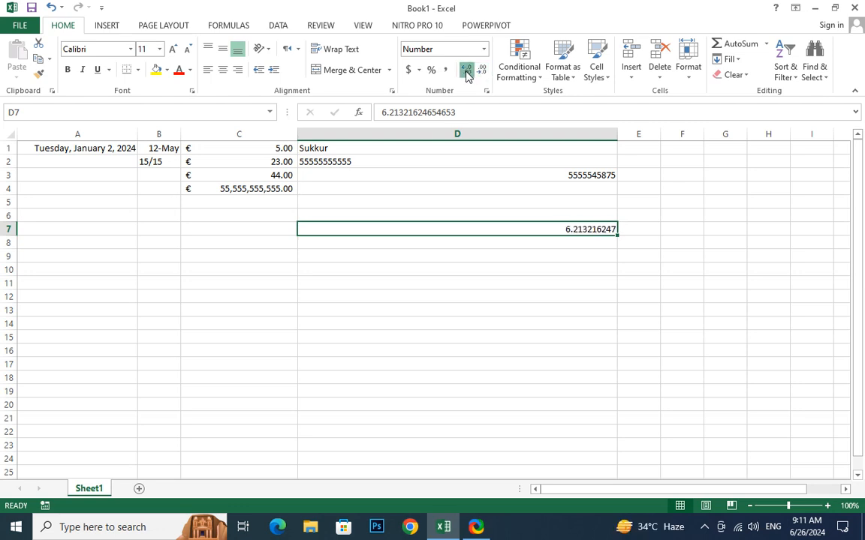
pyautogui.click(466, 70)
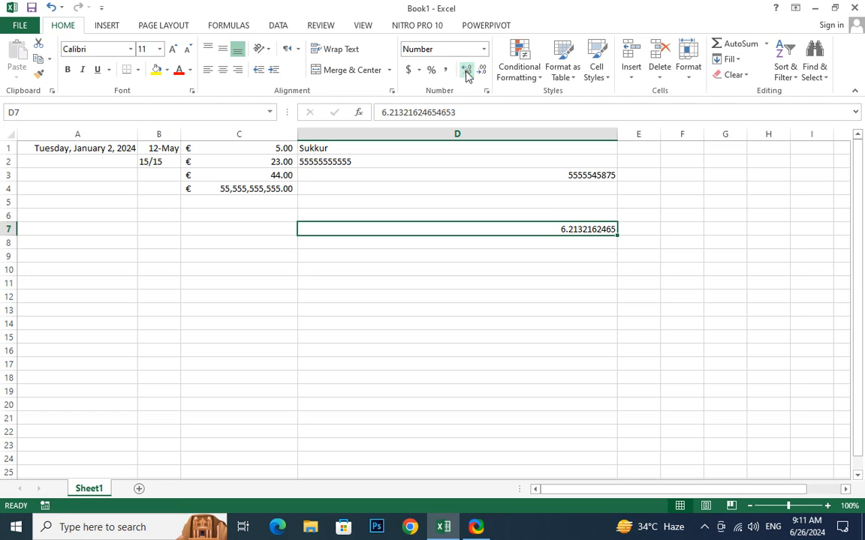
pyautogui.click(466, 72)
pyautogui.click(466, 71)
pyautogui.click(466, 72)
pyautogui.doubleClick(466, 71)
pyautogui.doubleClick(466, 72)
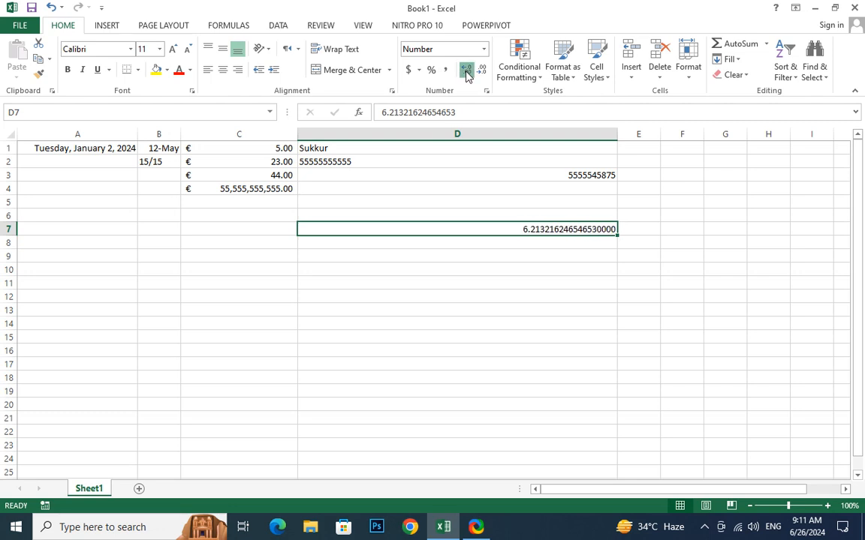
pyautogui.tripleClick(466, 71)
pyautogui.doubleClick(466, 71)
pyautogui.doubleClick(466, 71)
pyautogui.click(466, 72)
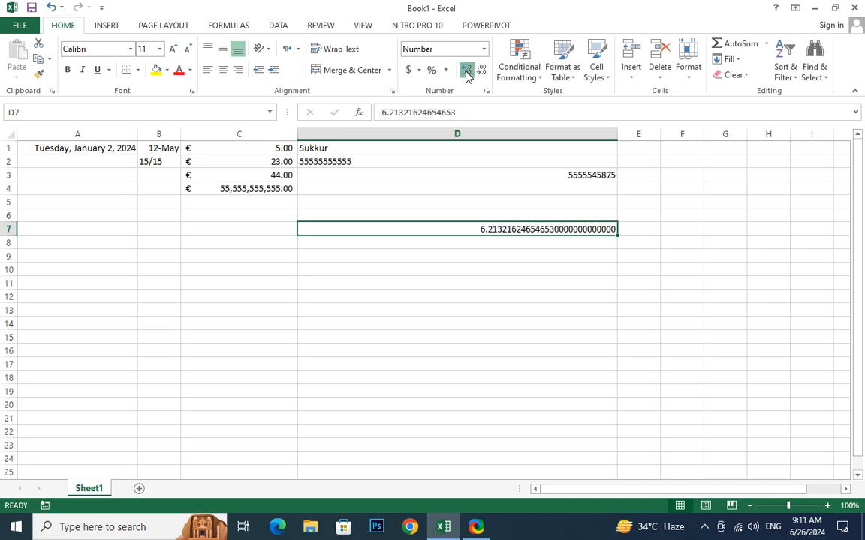
pyautogui.doubleClick(466, 71)
pyautogui.tripleClick(466, 72)
pyautogui.doubleClick(466, 71)
pyautogui.click(466, 71)
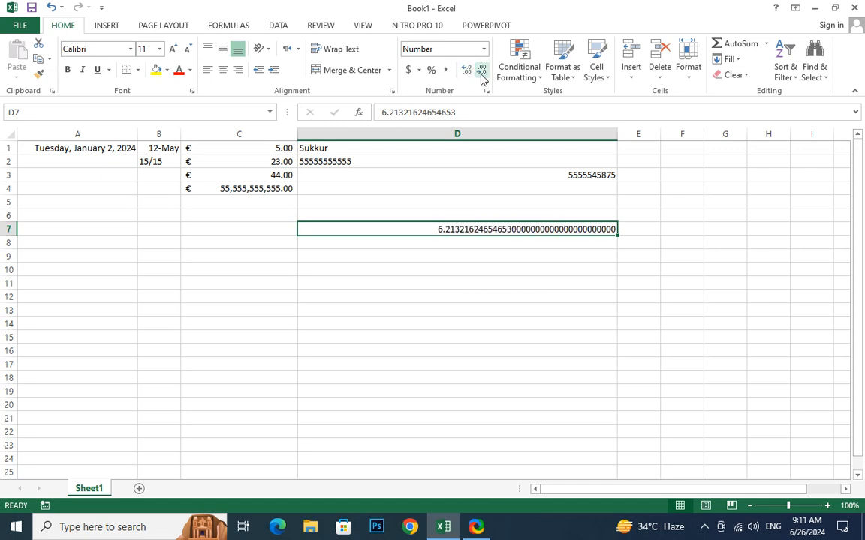
pyautogui.click(481, 71)
pyautogui.click(481, 71)
pyautogui.doubleClick(481, 72)
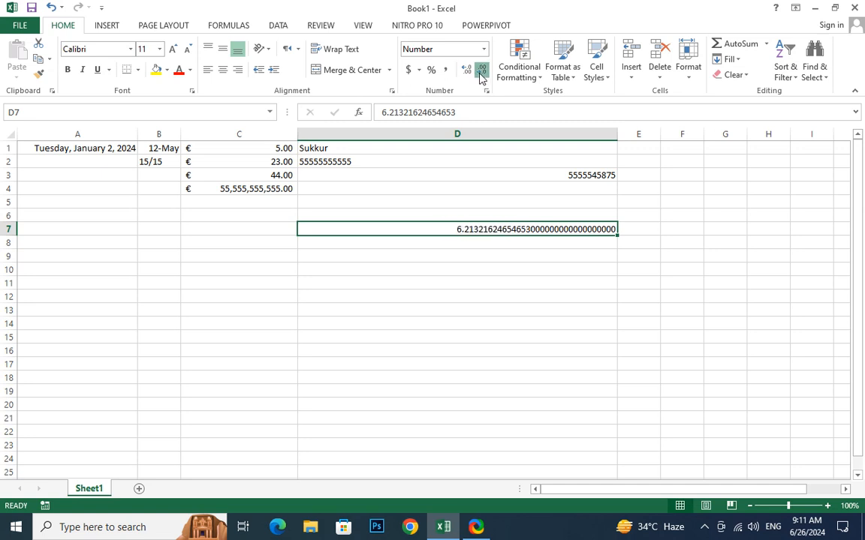
pyautogui.doubleClick(481, 71)
pyautogui.doubleClick(481, 71)
pyautogui.click(481, 71)
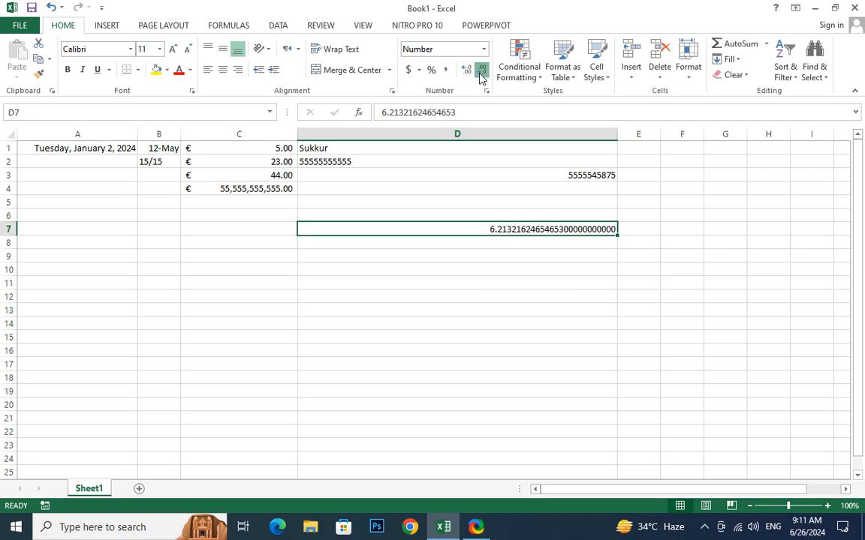
pyautogui.doubleClick(481, 71)
pyautogui.doubleClick(481, 73)
pyautogui.doubleClick(481, 73)
pyautogui.doubleClick(481, 73)
pyautogui.doubleClick(481, 72)
pyautogui.doubleClick(481, 73)
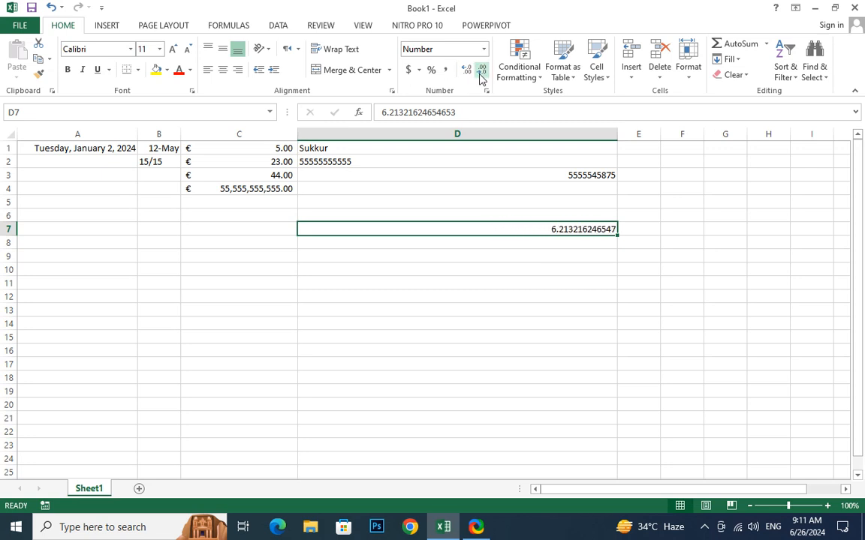
pyautogui.click(481, 73)
pyautogui.doubleClick(481, 73)
pyautogui.click(482, 73)
pyautogui.click(481, 73)
pyautogui.click(481, 73)
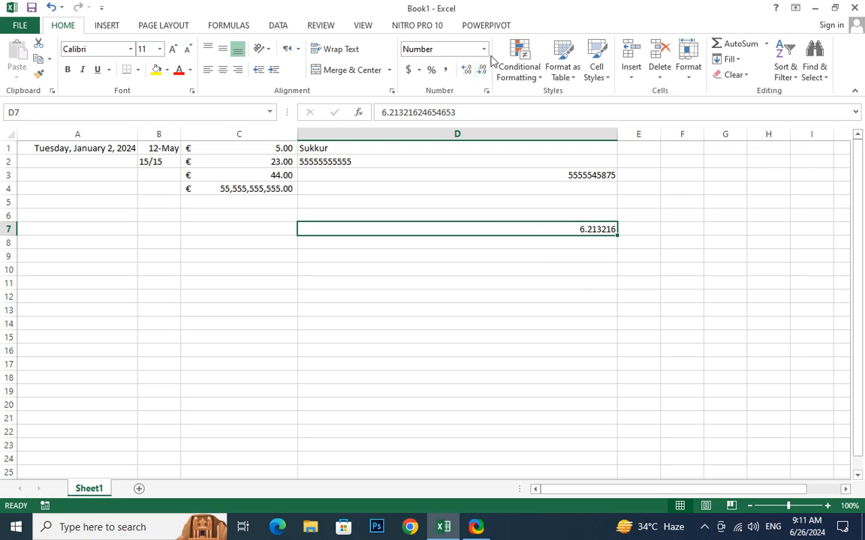
pyautogui.click(484, 50)
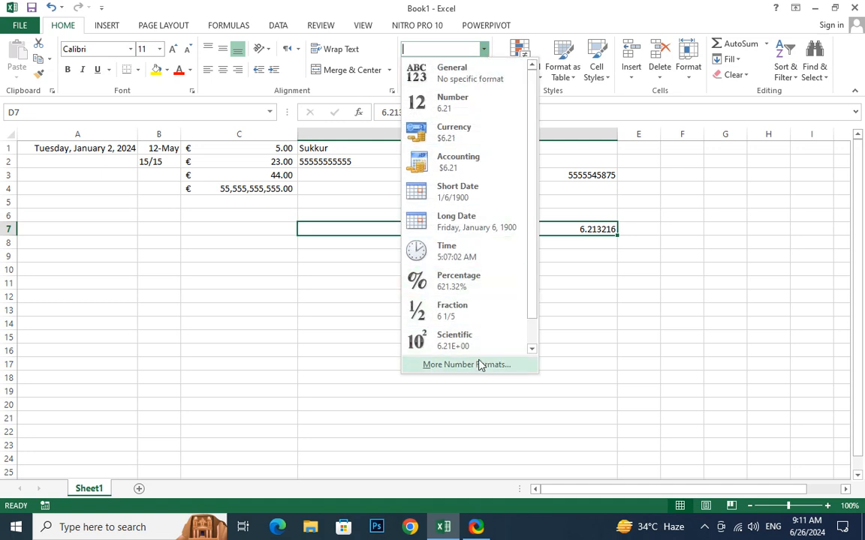
# Turn on the 1000 separator in D7's six-decimal Number format.
pyautogui.press('Escape')
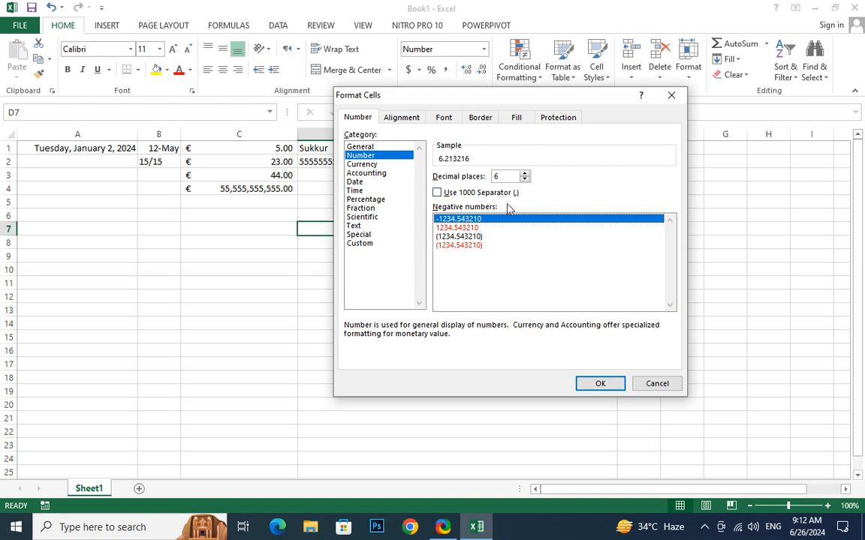
pyautogui.click(437, 193)
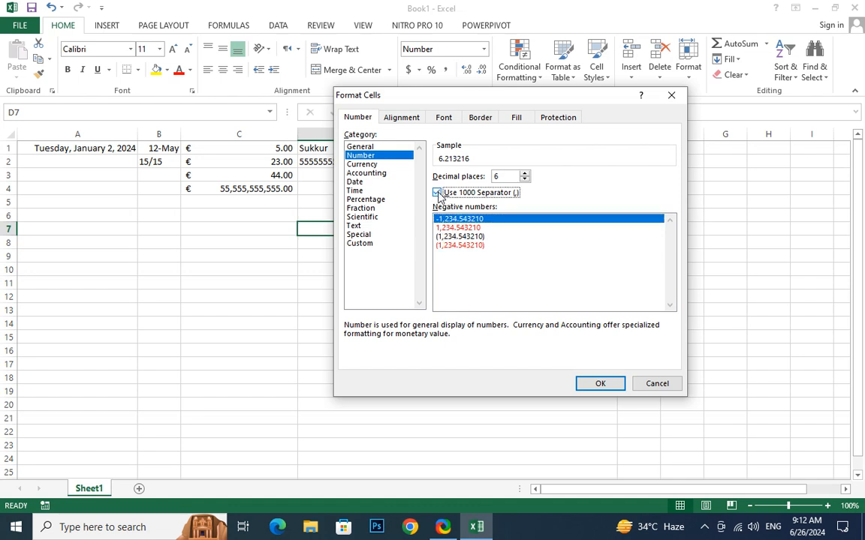
pyautogui.click(604, 382)
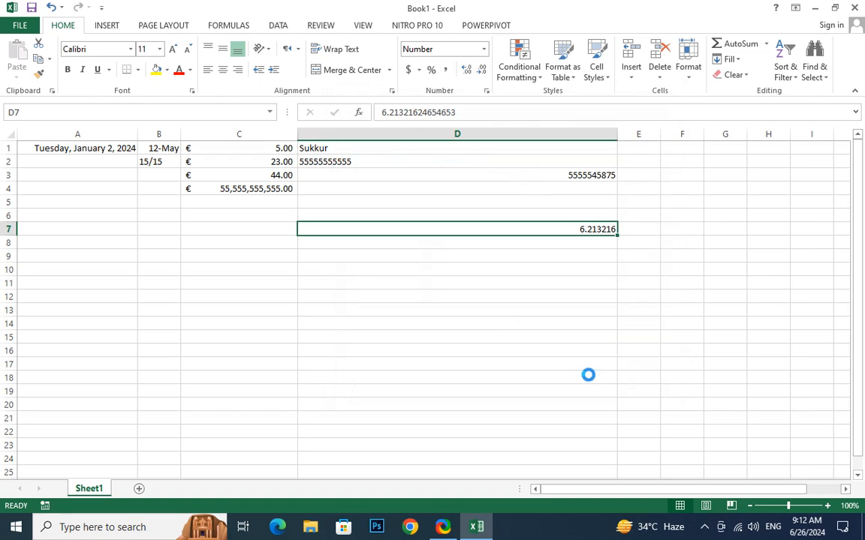
# Enter 6,261,321,321,321 in D7.
pyautogui.write('6')
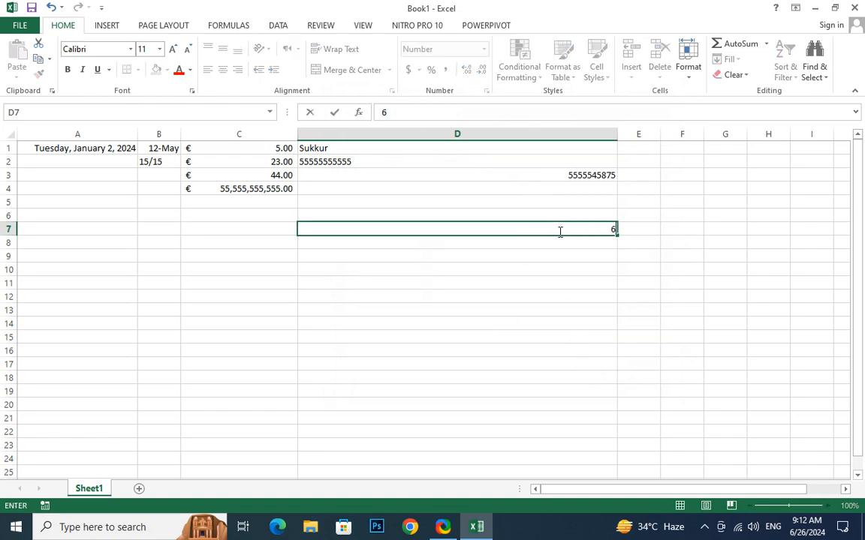
pyautogui.write(',261,321,321,321')
pyautogui.press('Return')
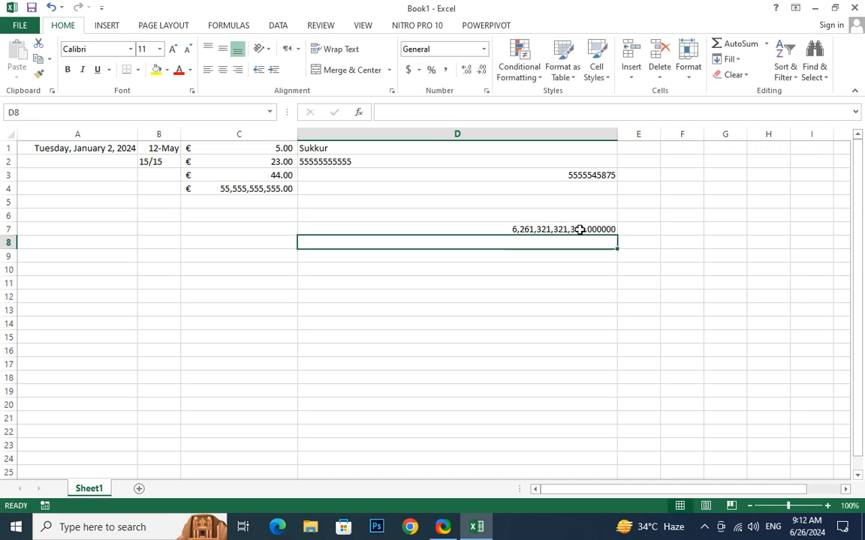
pyautogui.click(551, 229)
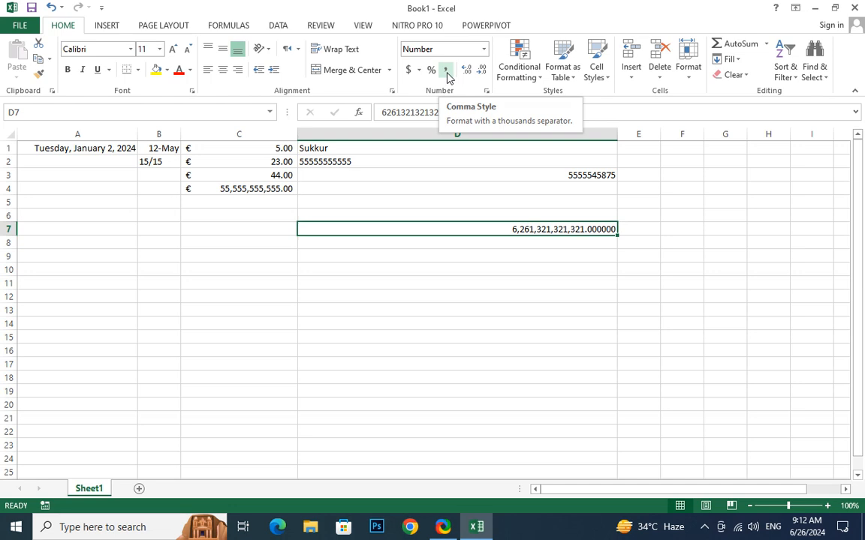
# Give D7 a Number format showing negatives in parentheses.
pyautogui.click(484, 48)
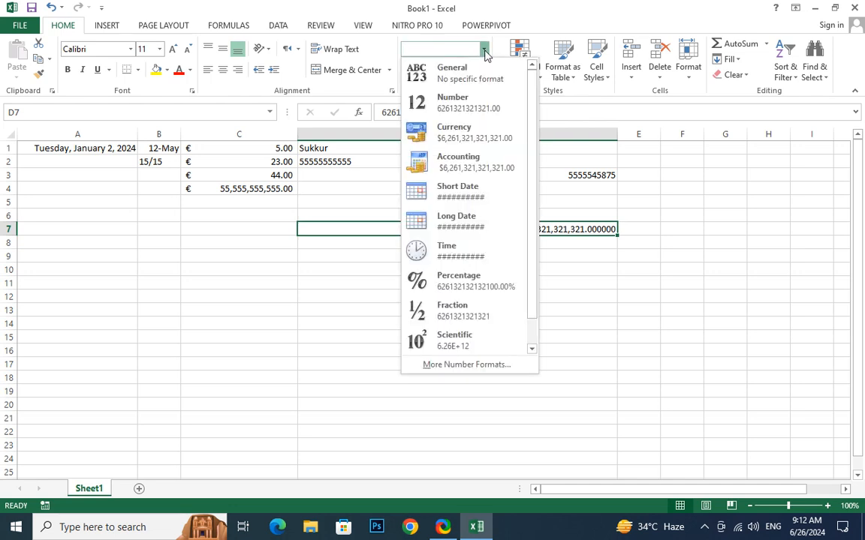
pyautogui.click(452, 365)
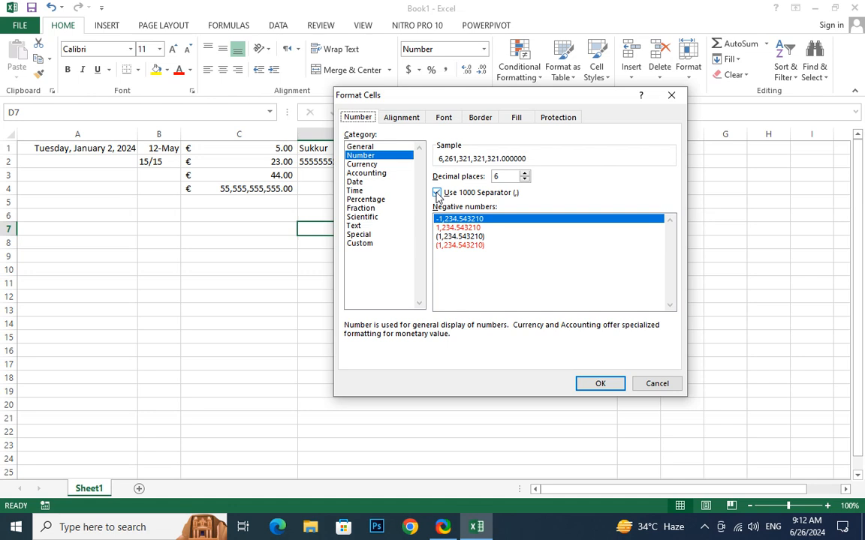
pyautogui.click(443, 237)
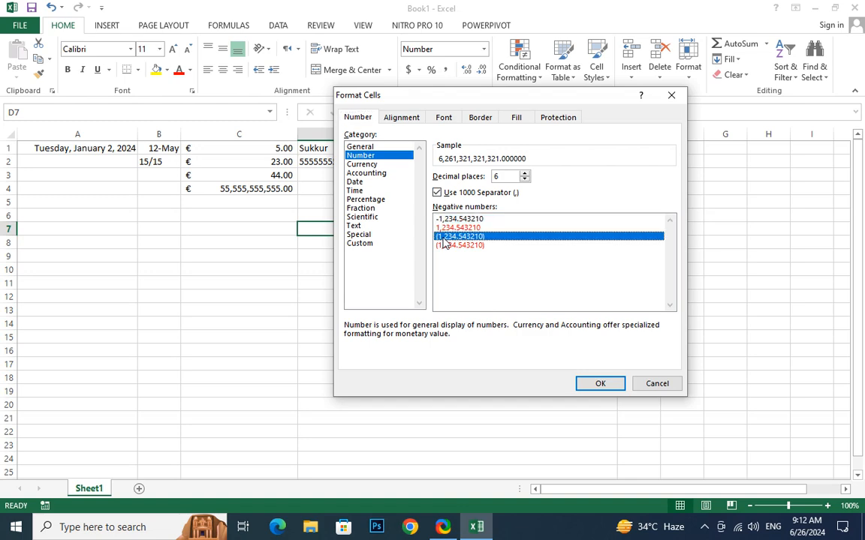
pyautogui.click(600, 383)
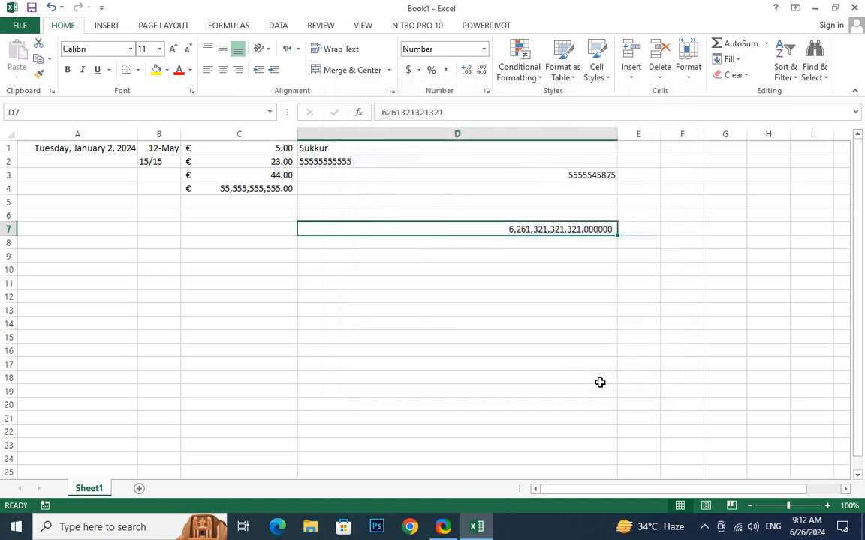
pyautogui.click(492, 285)
# Replace D7's value with 22,365.
pyautogui.click(526, 227)
pyautogui.write('22,365')
pyautogui.press('Return')
pyautogui.click(558, 230)
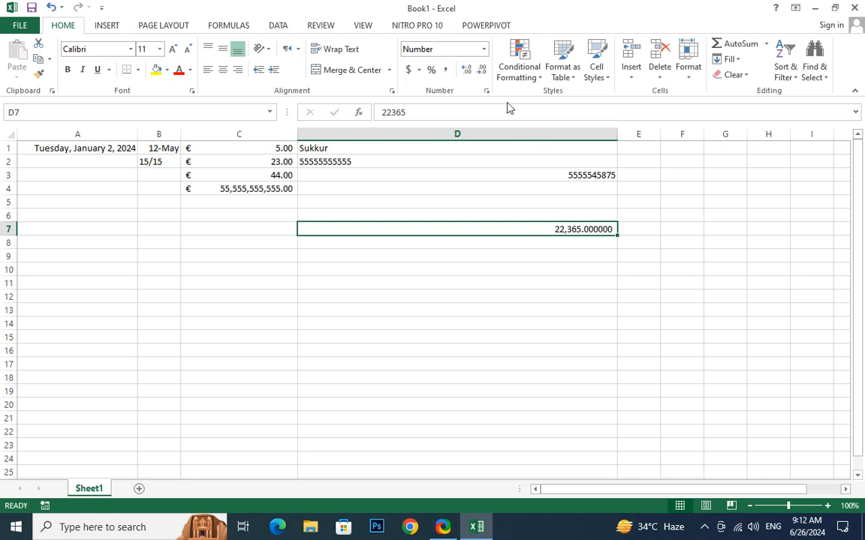
# Format D7 as Currency with the PKR symbol, showing PKR 22,365.000000.
pyautogui.click(484, 50)
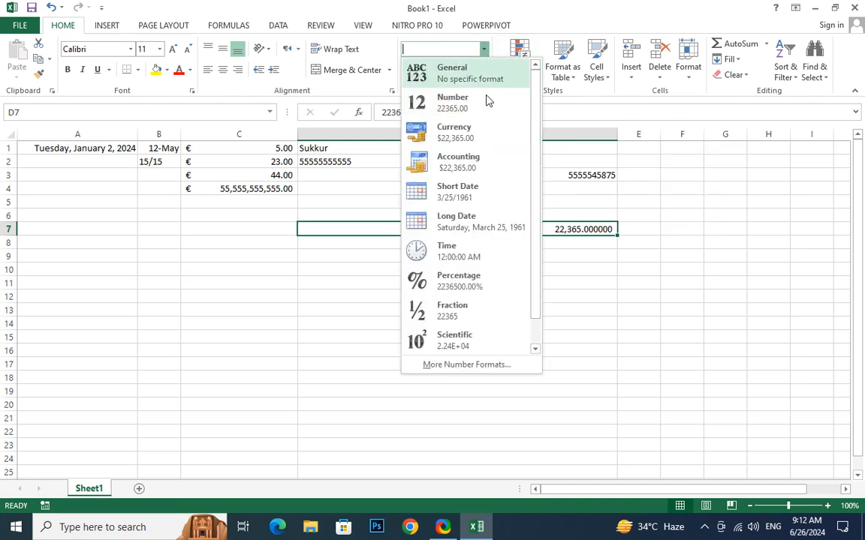
pyautogui.click(449, 365)
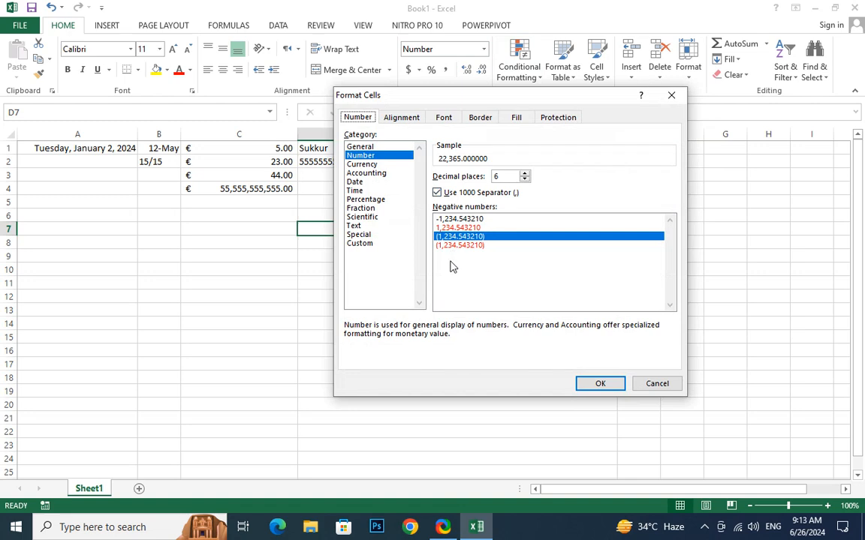
pyautogui.click(371, 164)
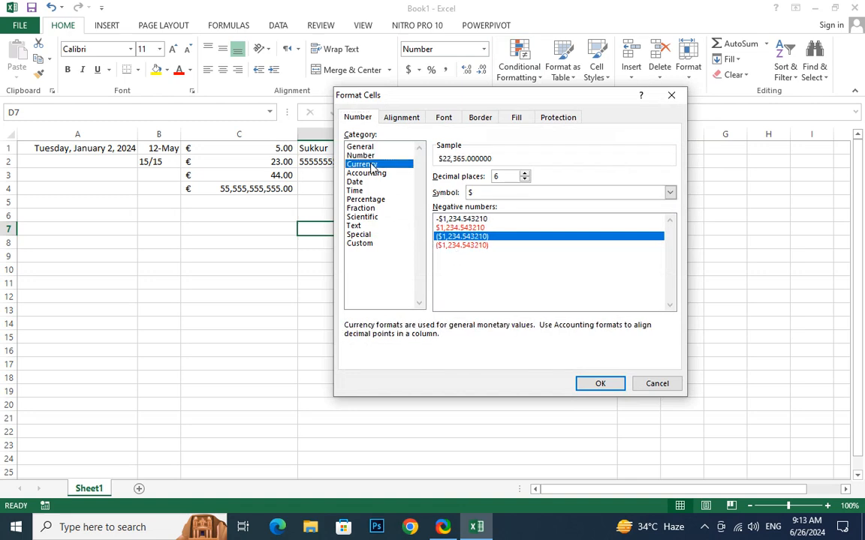
pyautogui.click(669, 194)
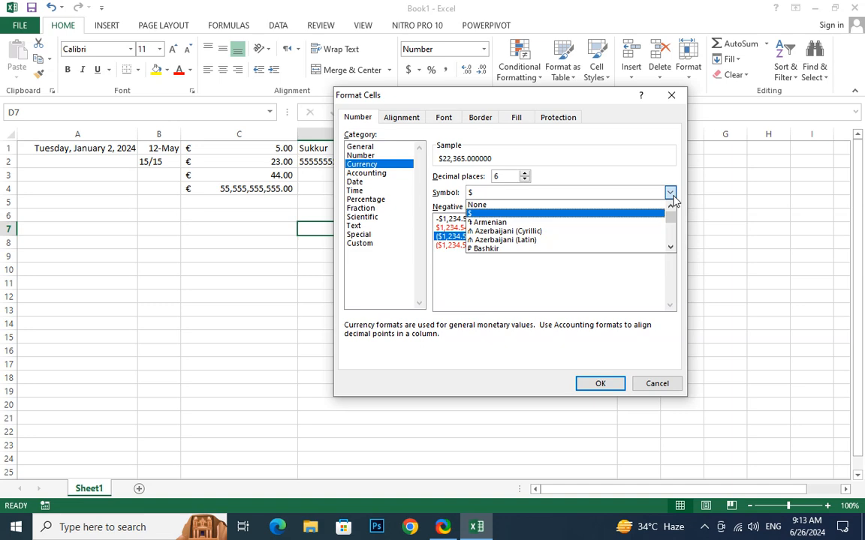
pyautogui.scroll(-3, 598, 241)
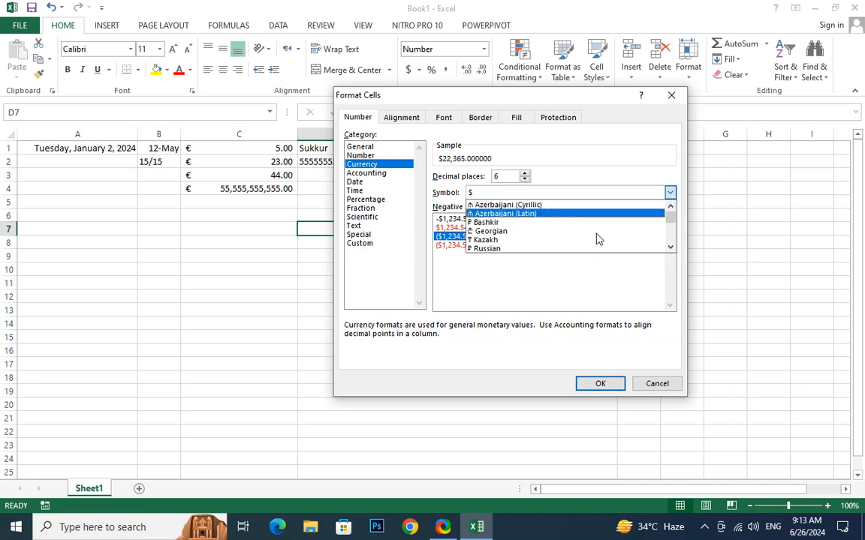
pyautogui.scroll(-1, 598, 238)
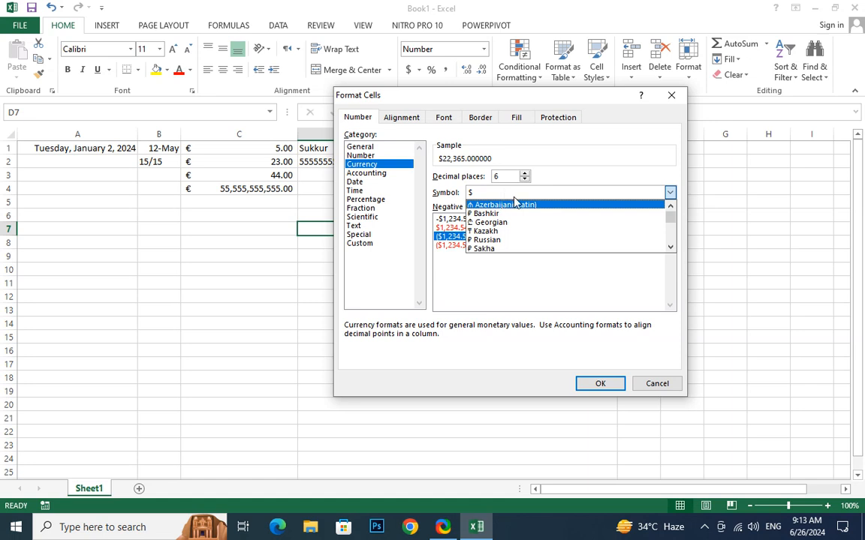
pyautogui.press('s')
pyautogui.press('s')
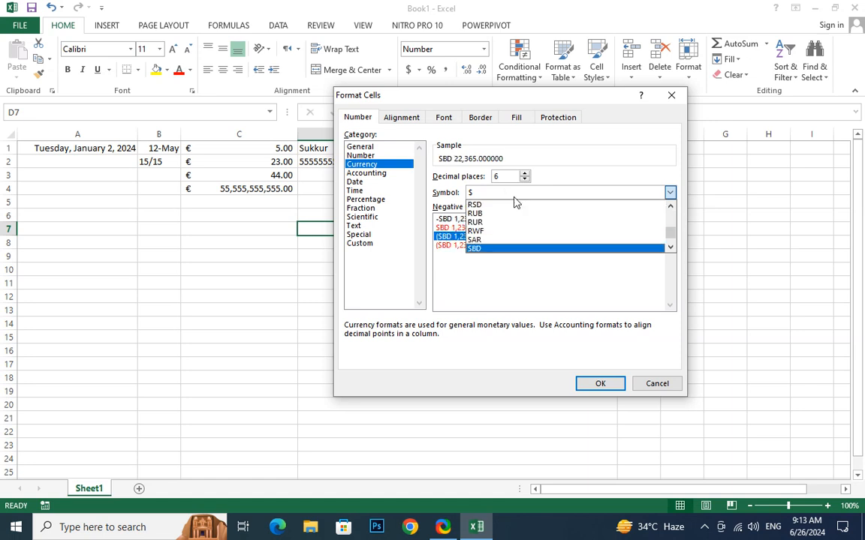
pyautogui.press('Up')
pyautogui.press('Return')
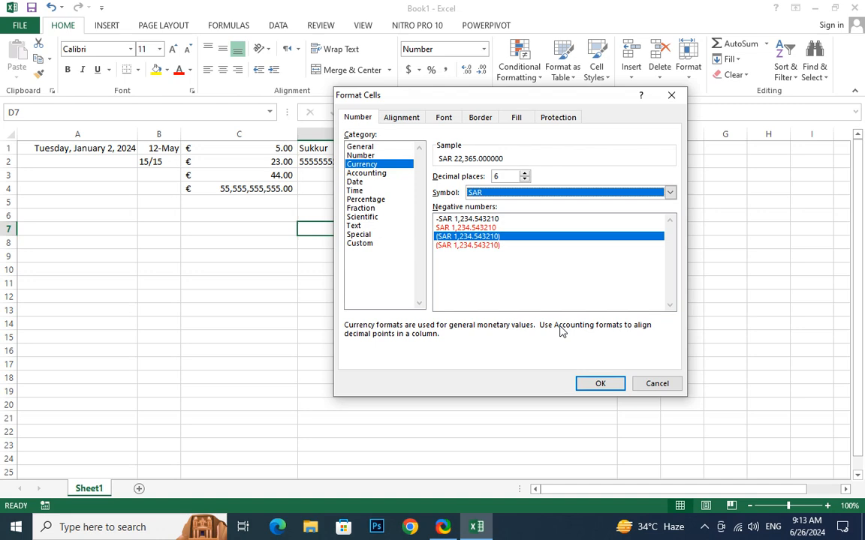
pyautogui.press('p')
pyautogui.press('Down')
pyautogui.press('Down')
pyautogui.press('Down')
pyautogui.press('Down')
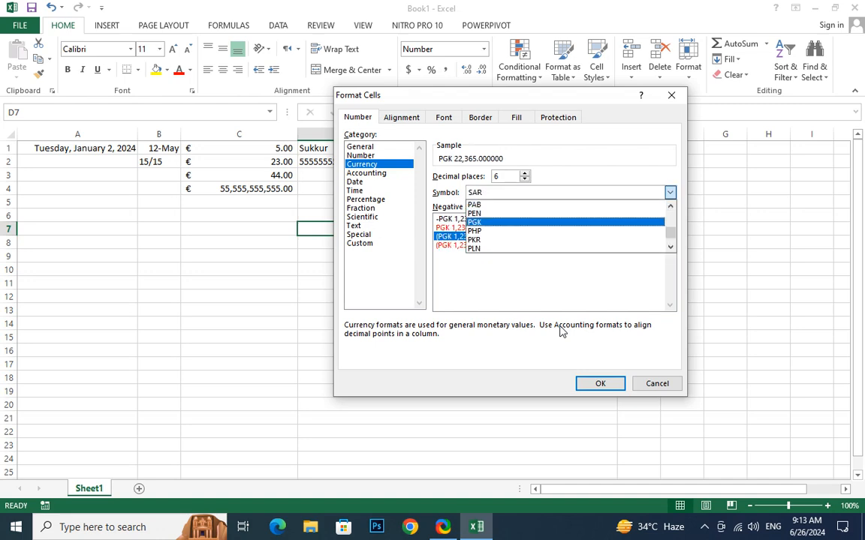
pyautogui.press('Return')
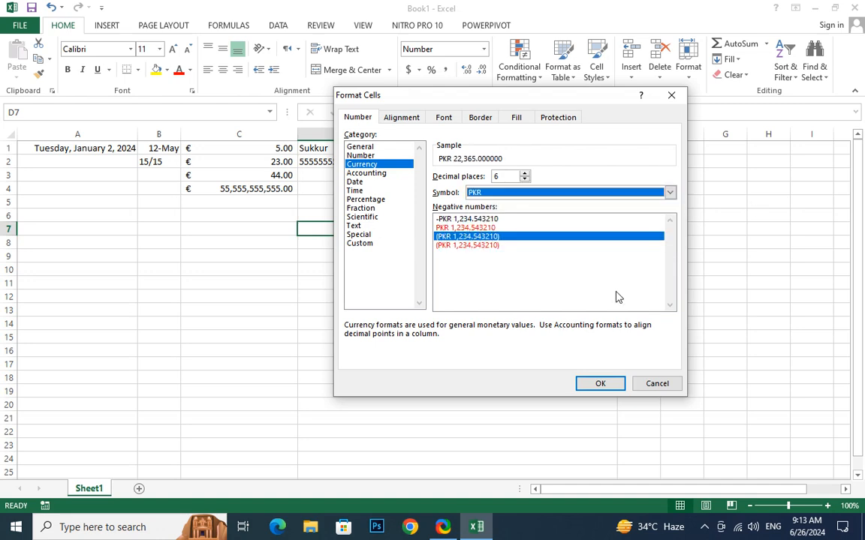
pyautogui.click(601, 383)
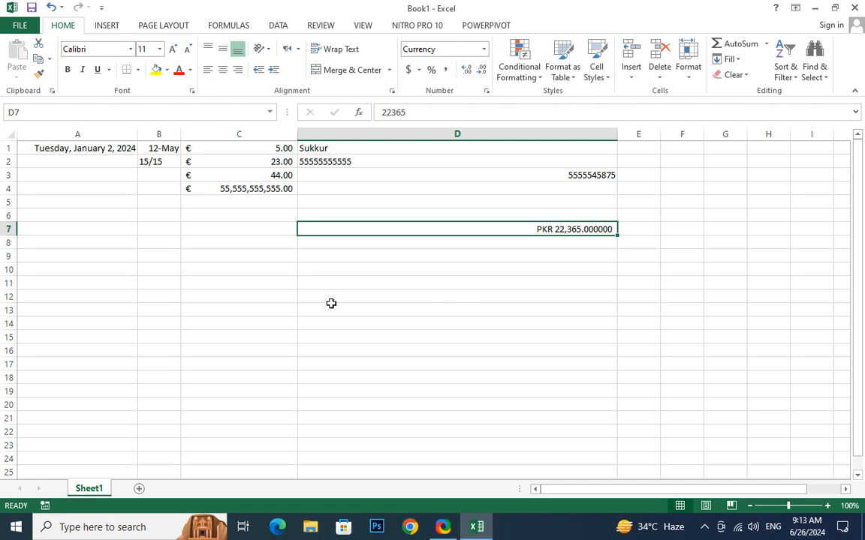
pyautogui.click(219, 163)
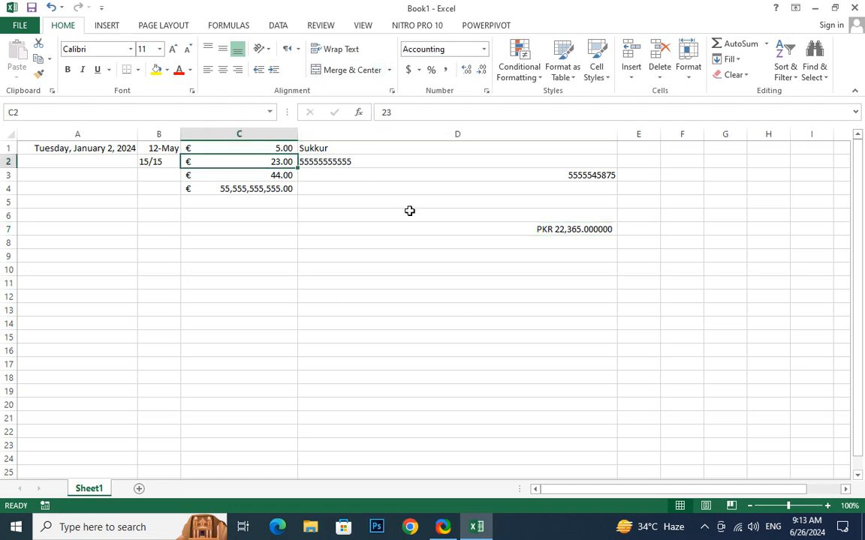
# Set the accounting symbol for C1:C4 to PKR in More Accounting Formats.
pyautogui.click(496, 230)
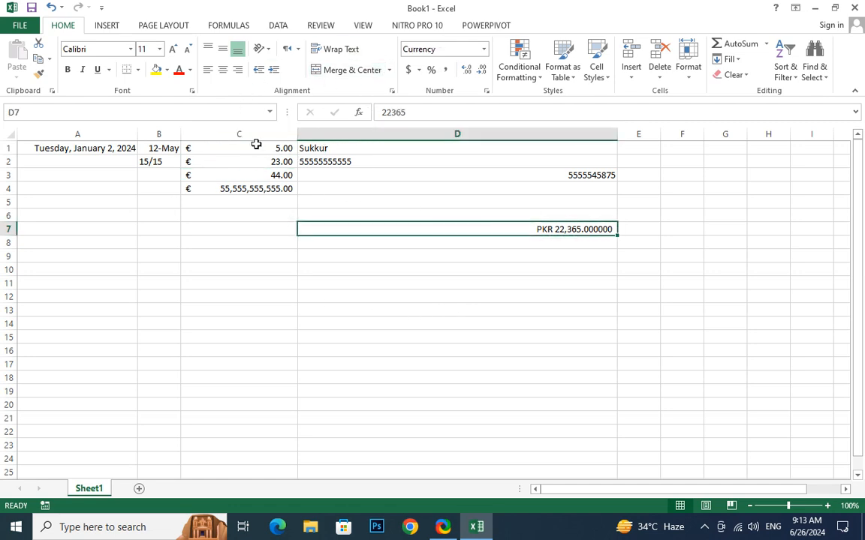
pyautogui.click(241, 174)
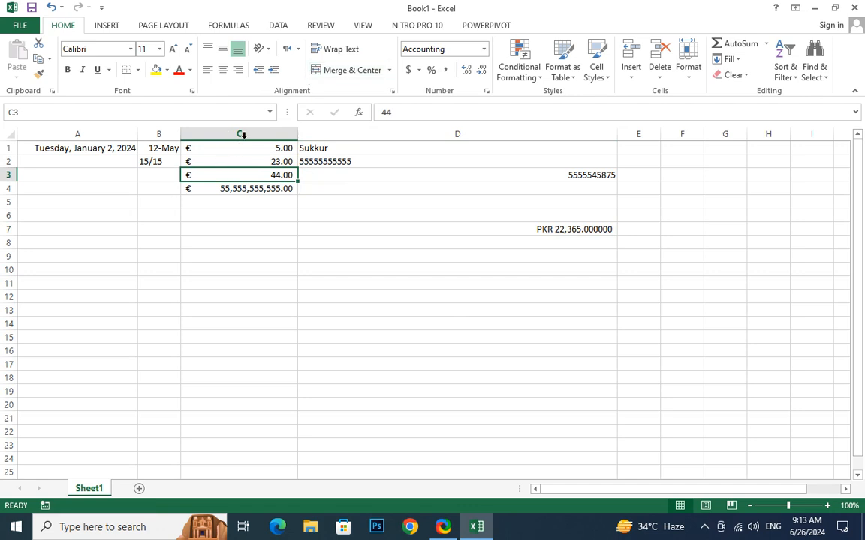
pyautogui.moveTo(234, 147); pyautogui.dragTo(233, 189)
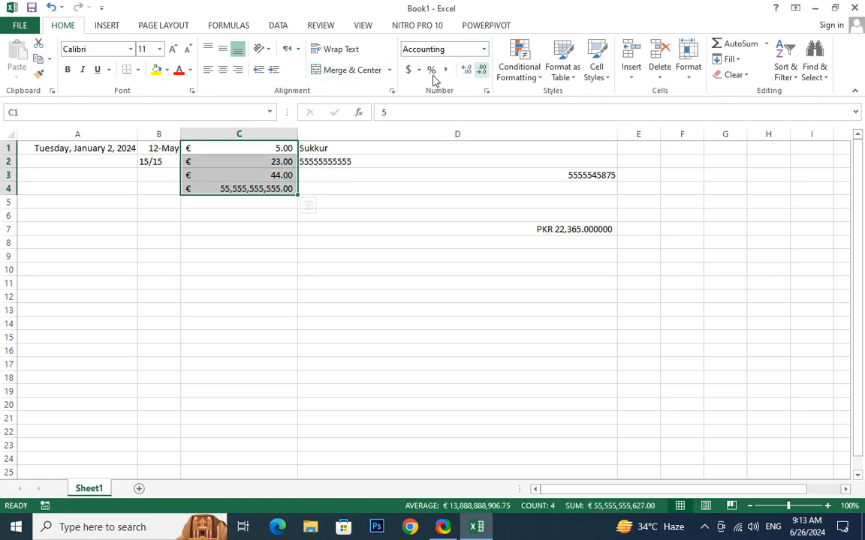
pyautogui.click(419, 71)
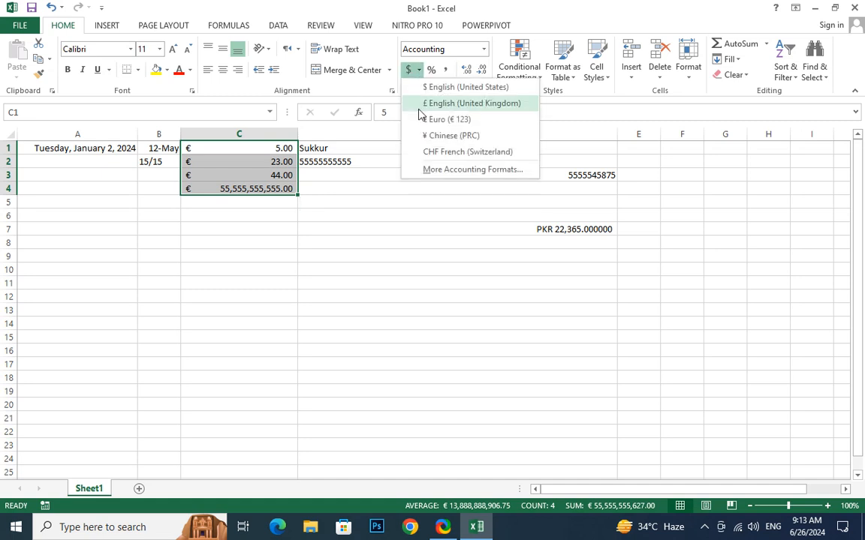
pyautogui.click(448, 170)
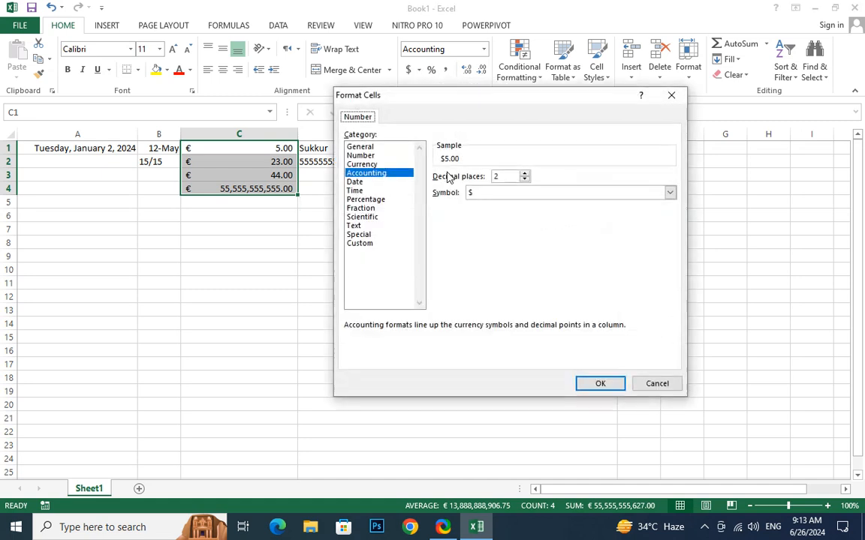
pyautogui.click(508, 195)
pyautogui.press('p')
pyautogui.press('p')
pyautogui.press('p')
pyautogui.press('p')
pyautogui.press('p')
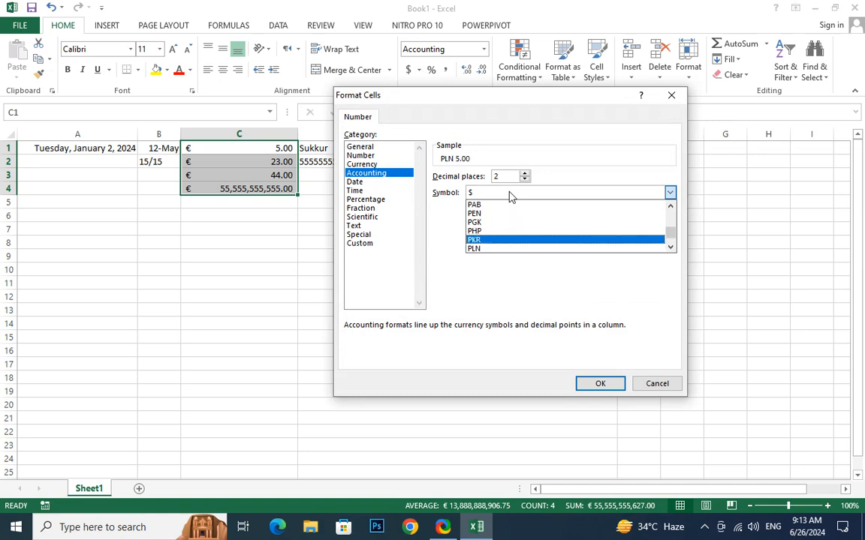
pyautogui.press('Return')
pyautogui.press('Return')
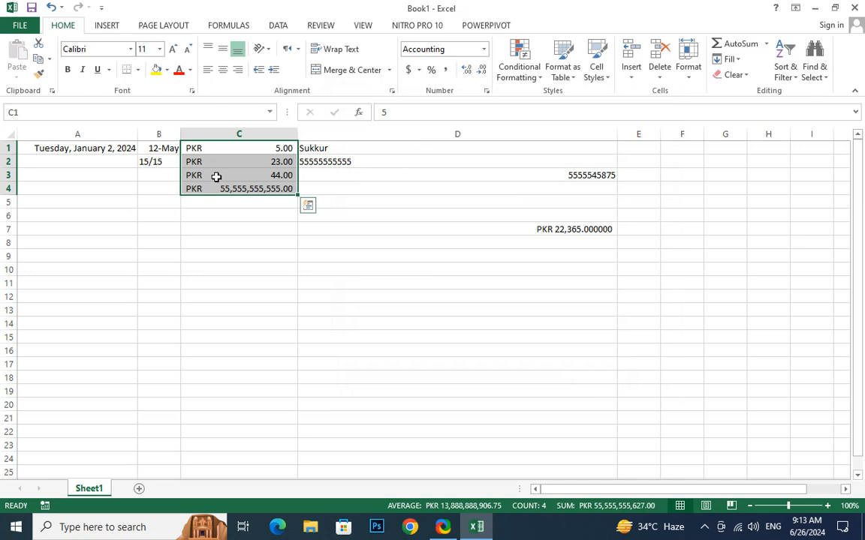
# Compare C3's format with D7, then select empty cell D14.
pyautogui.click(528, 228)
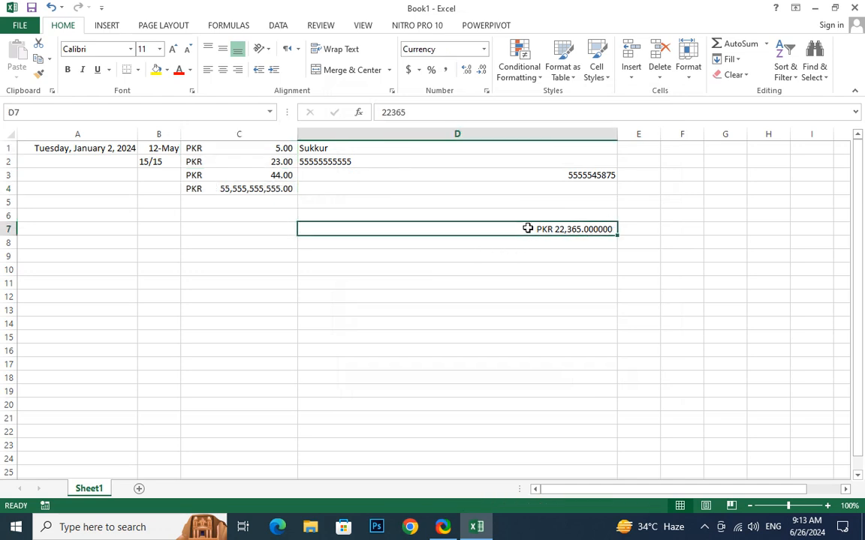
pyautogui.click(264, 171)
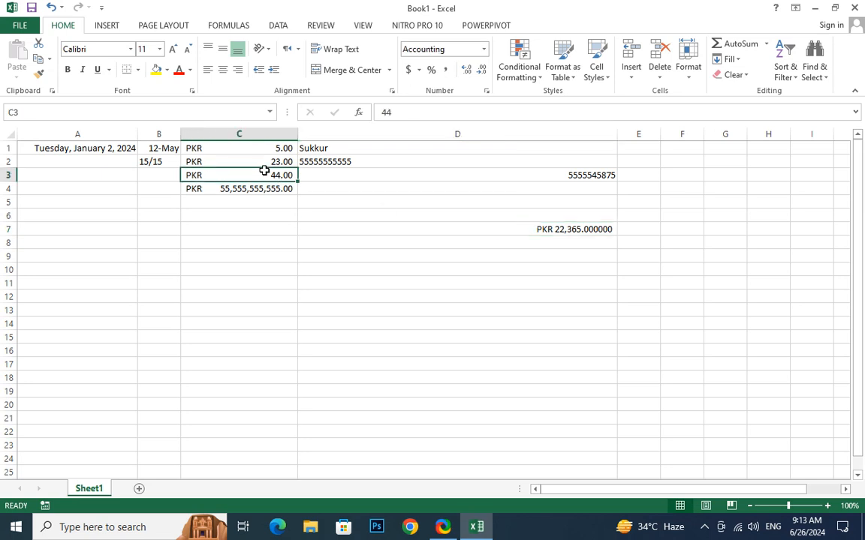
pyautogui.click(523, 321)
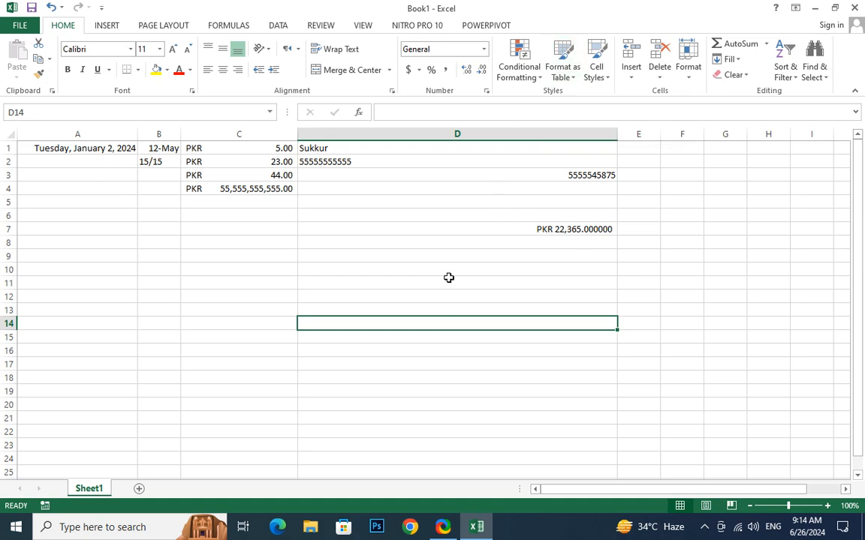
# Close the Conditional Formatting menu without adding a rule, and insert a new blank Sheet2.
pyautogui.click(533, 76)
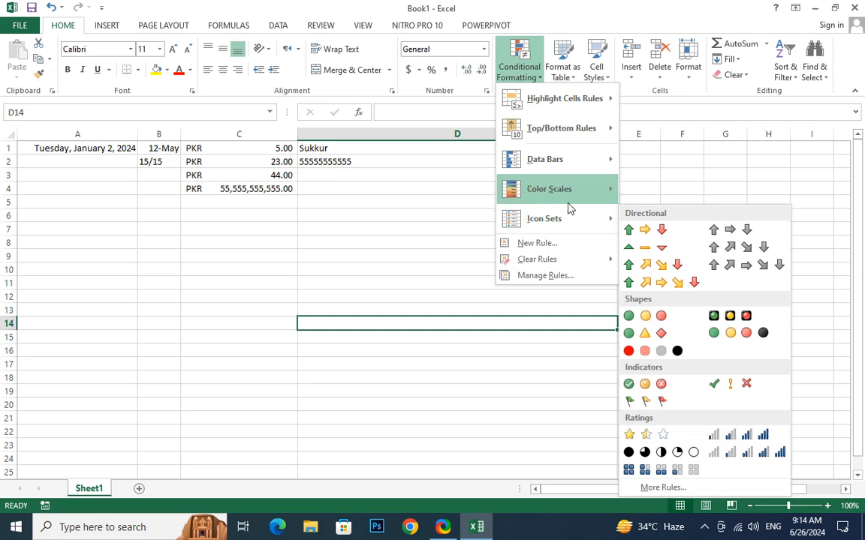
pyautogui.moveTo(569, 200)
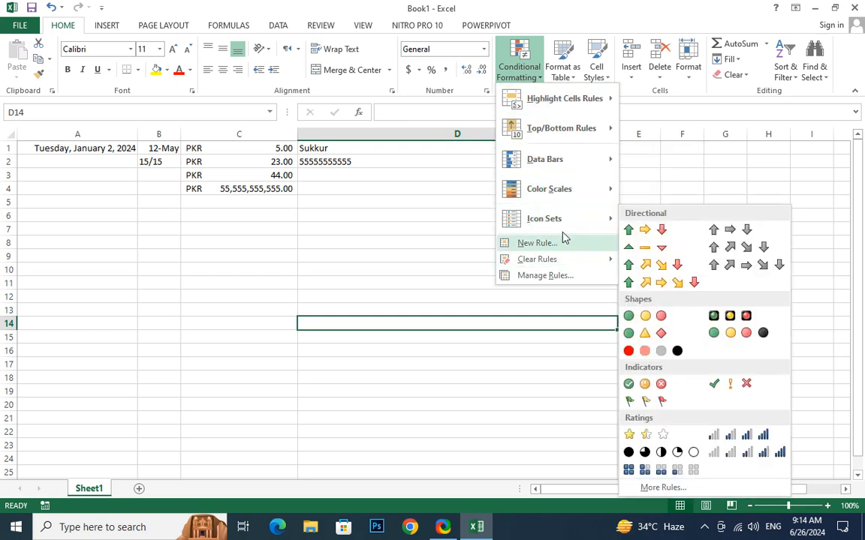
pyautogui.click(426, 289)
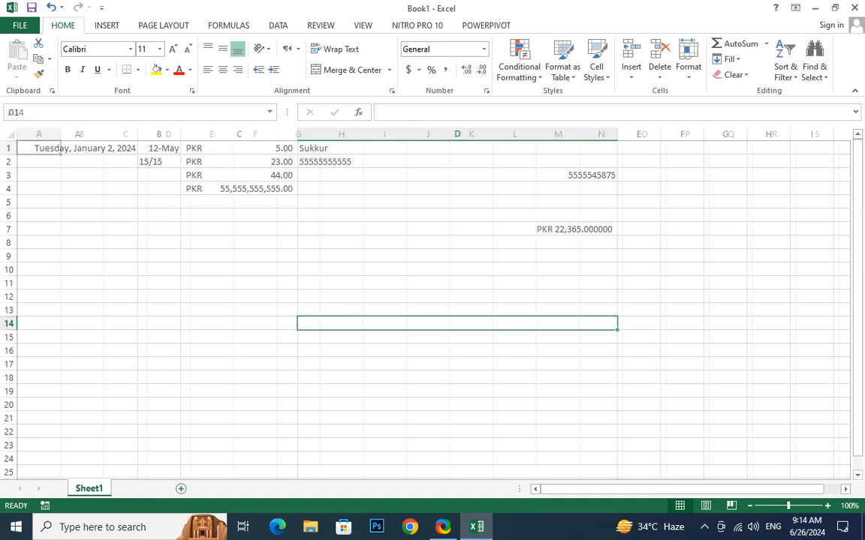
pyautogui.click(138, 489)
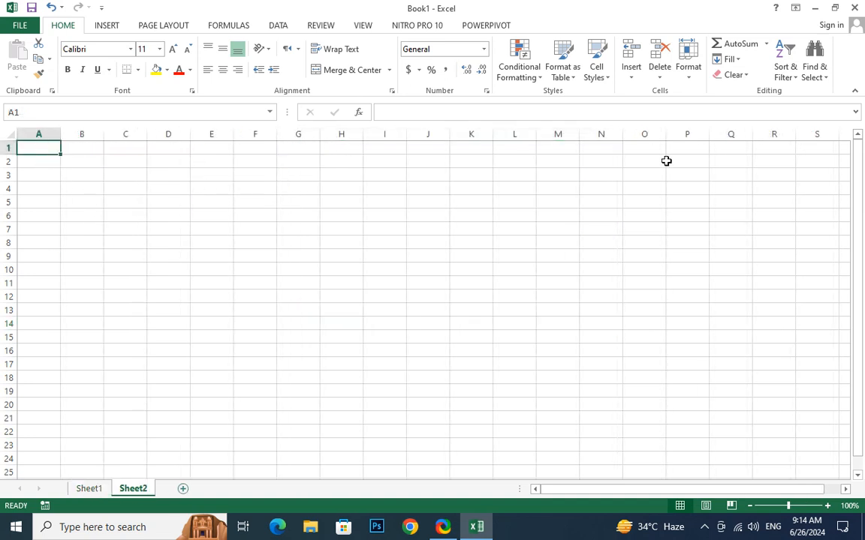
# Enter a list of numbers into A1:A18 (45, 5, 331213, … 232323), with 26123 in A7.
pyautogui.write('45')
pyautogui.press('Return')
pyautogui.write('5')
pyautogui.press('Return')
pyautogui.write('3')
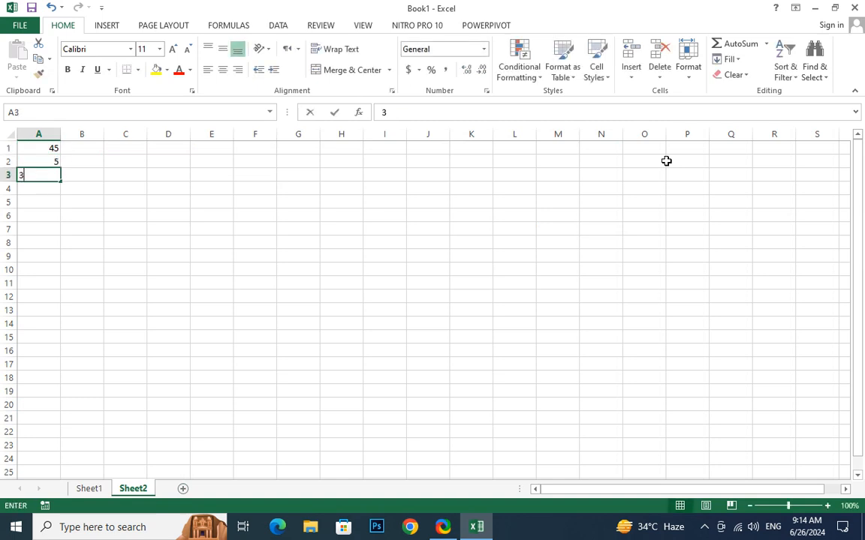
pyautogui.write('31213')
pyautogui.press('Return')
pyautogui.press('Return')
pyautogui.write('565132132')
pyautogui.press('Return')
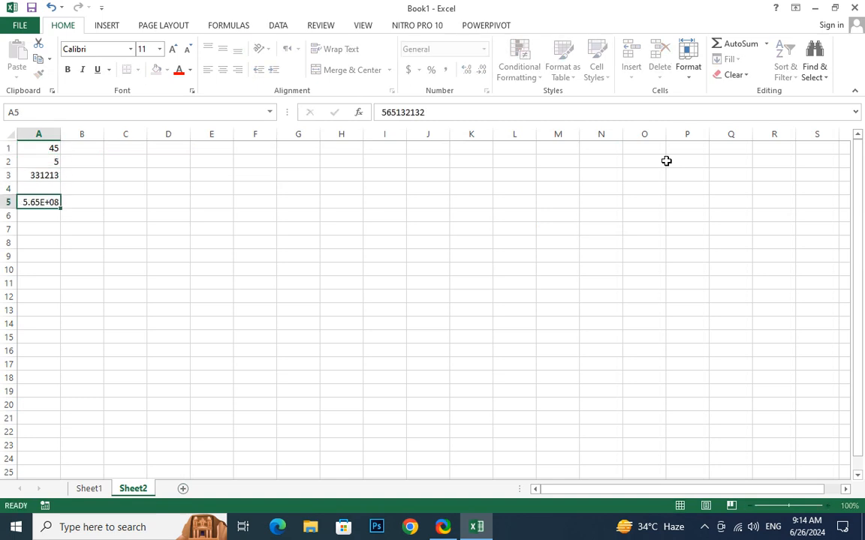
pyautogui.write('522232.32')
pyautogui.press('Return')
pyautogui.press('Return')
pyautogui.write('25322')
pyautogui.press('Return')
pyautogui.write('3 323 2323')
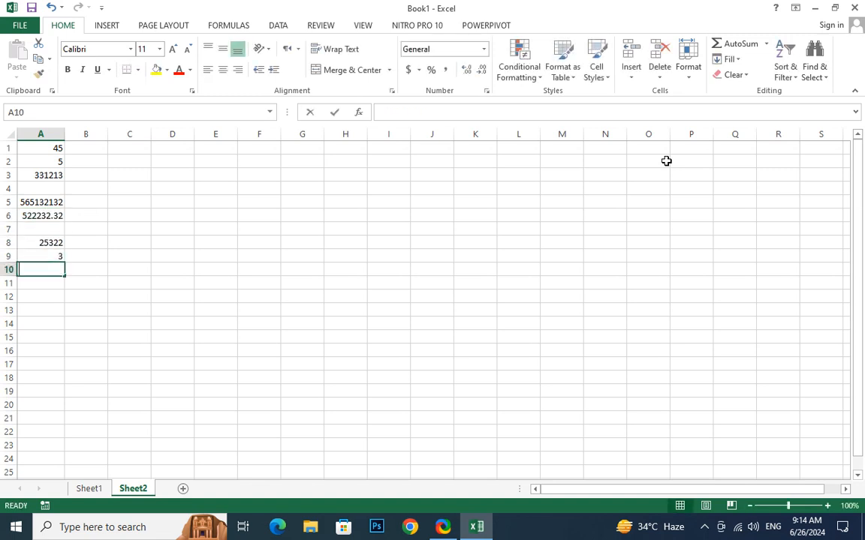
pyautogui.press('Return')
pyautogui.write('2 3232')
pyautogui.press('Return')
pyautogui.write('3')
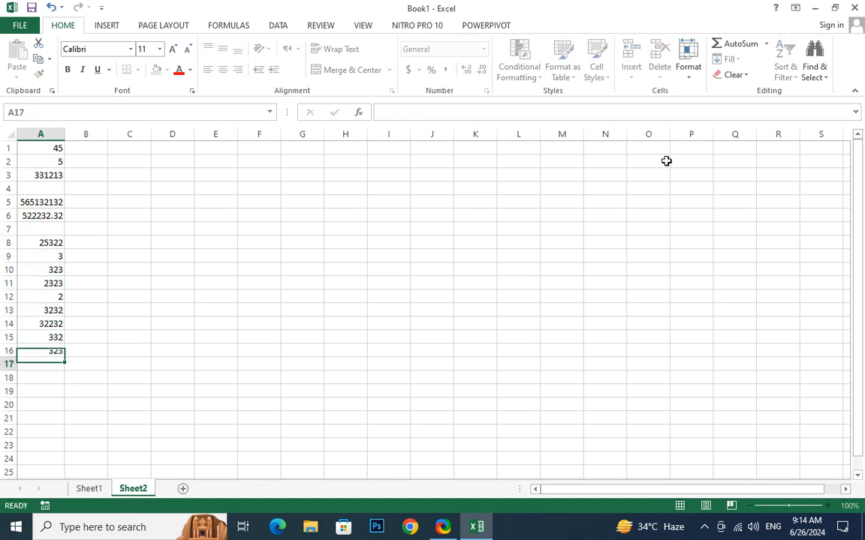
pyautogui.write('2232 332 323 2 232323')
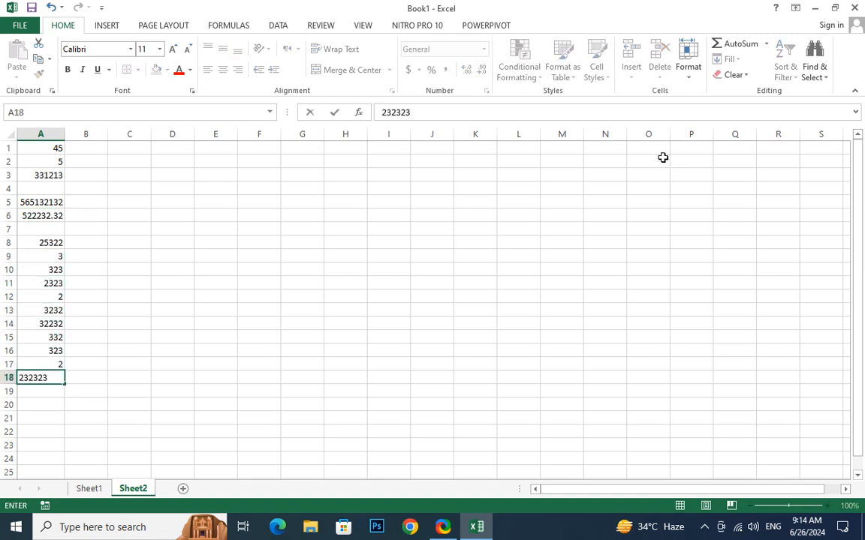
pyautogui.click(54, 228)
pyautogui.write('26123')
pyautogui.press('Return')
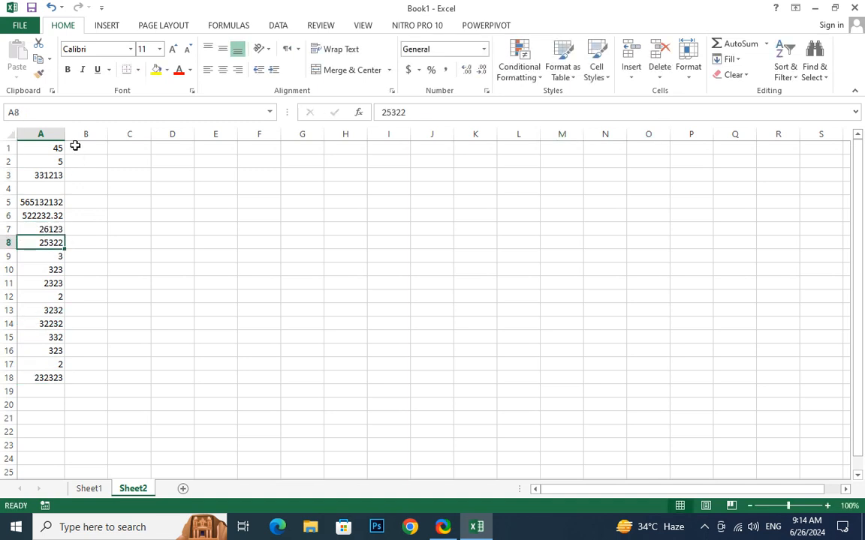
# Widen column A considerably and select the numbers in A1:A18.
pyautogui.moveTo(65, 135); pyautogui.dragTo(436, 173)
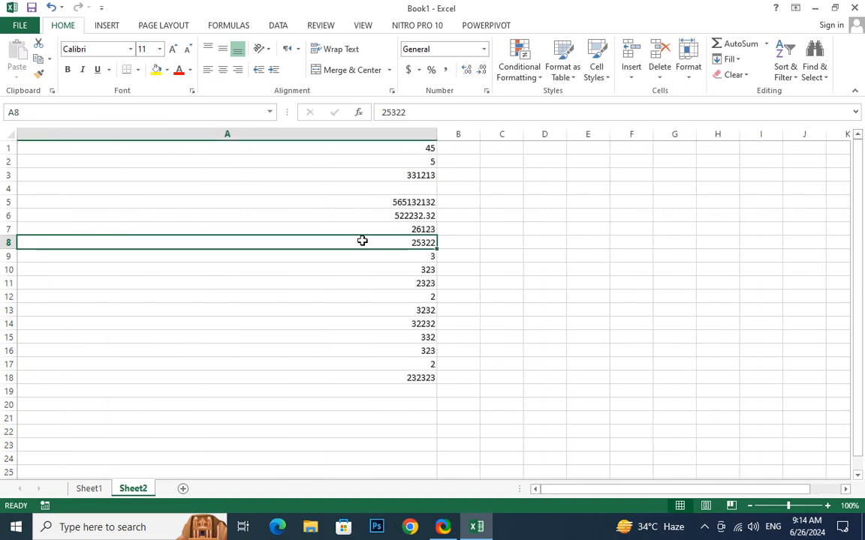
pyautogui.click(369, 152)
pyautogui.moveTo(369, 153); pyautogui.dragTo(363, 380)
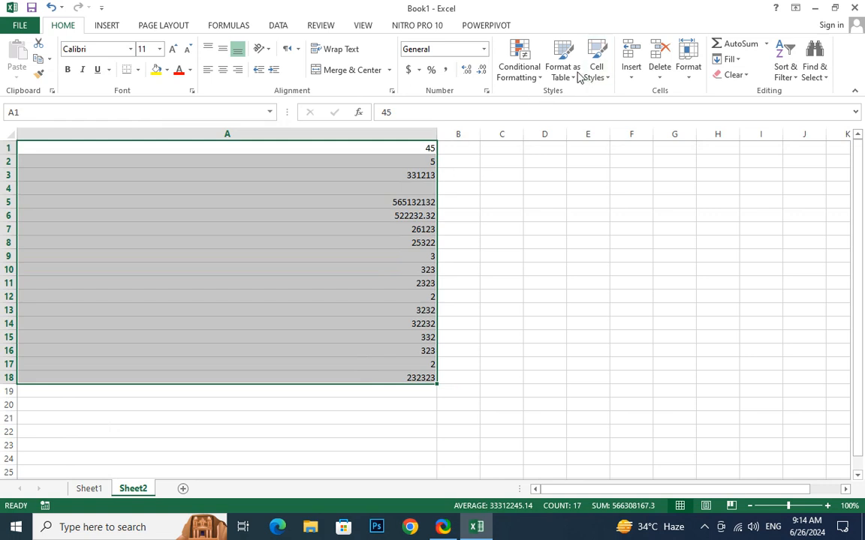
pyautogui.click(540, 80)
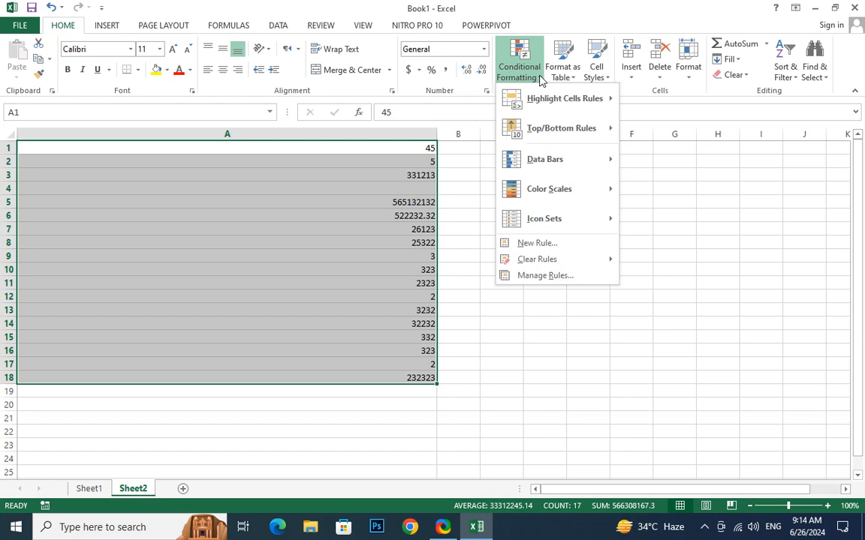
# Add a 4 Traffic Lights icon set rule to A1:A18 with 75/50/25 percent thresholds.
pyautogui.click(545, 275)
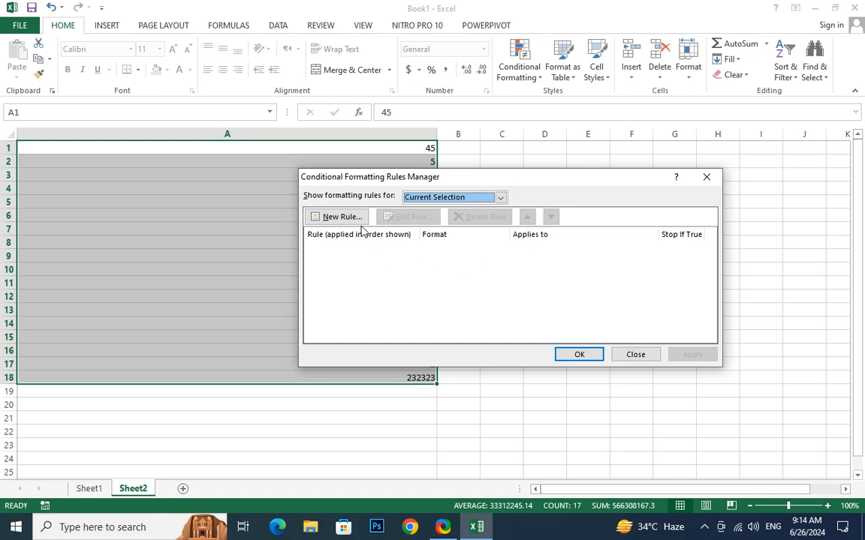
pyautogui.click(337, 220)
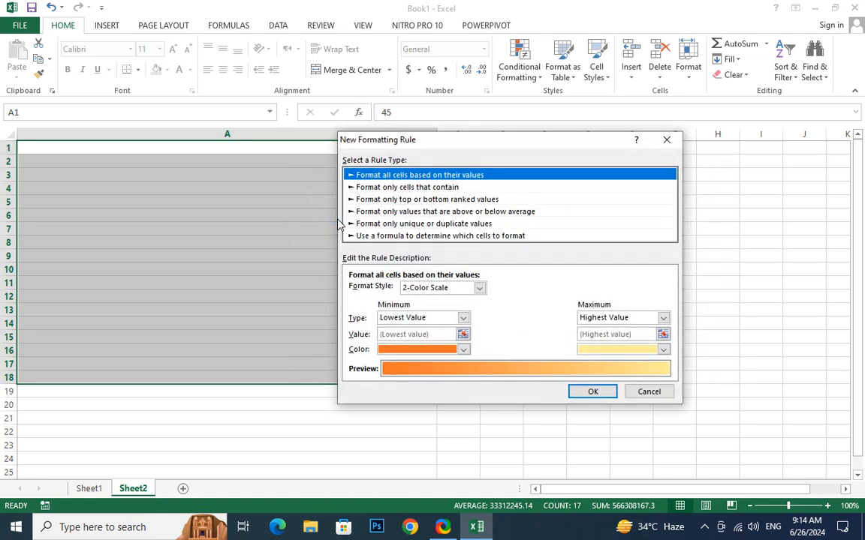
pyautogui.click(440, 290)
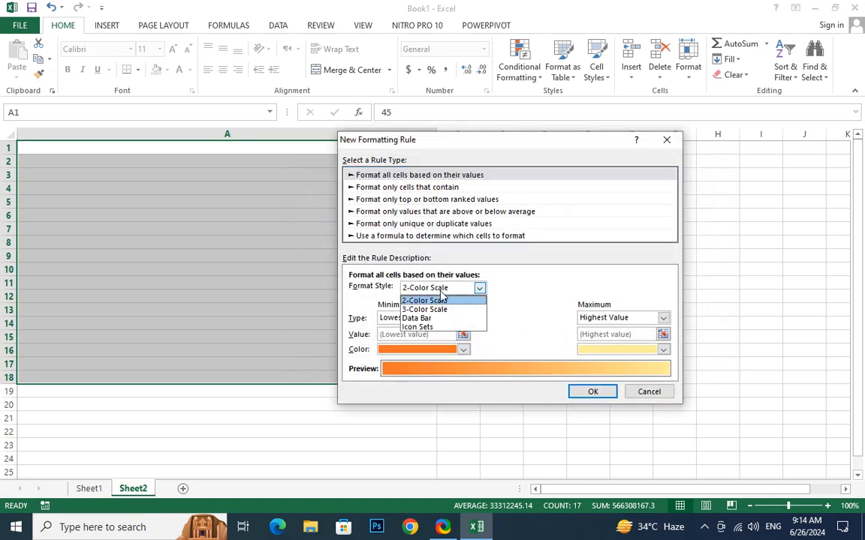
pyautogui.click(453, 327)
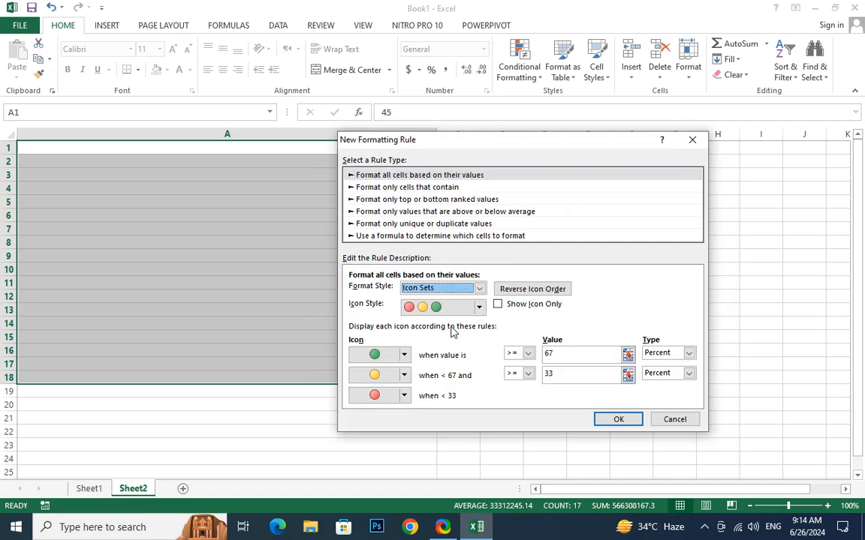
pyautogui.click(478, 308)
pyautogui.scroll(-3, 450, 398)
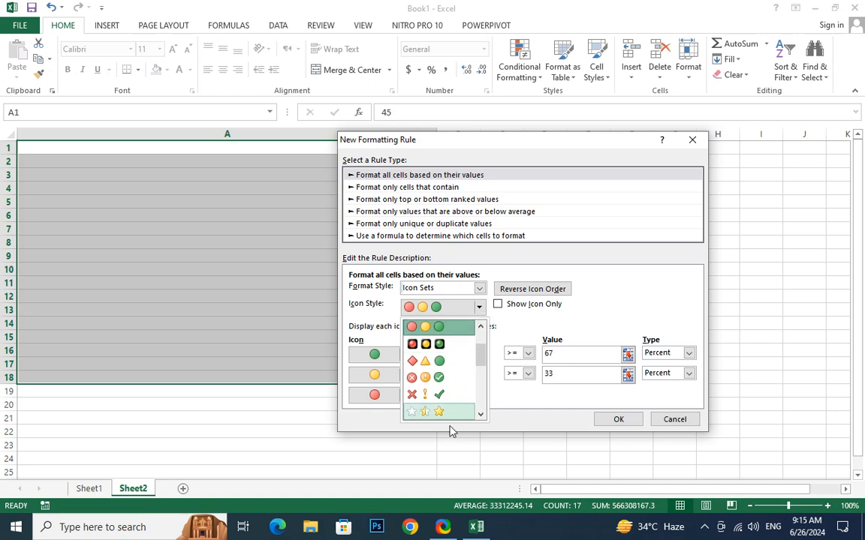
pyautogui.click(448, 414)
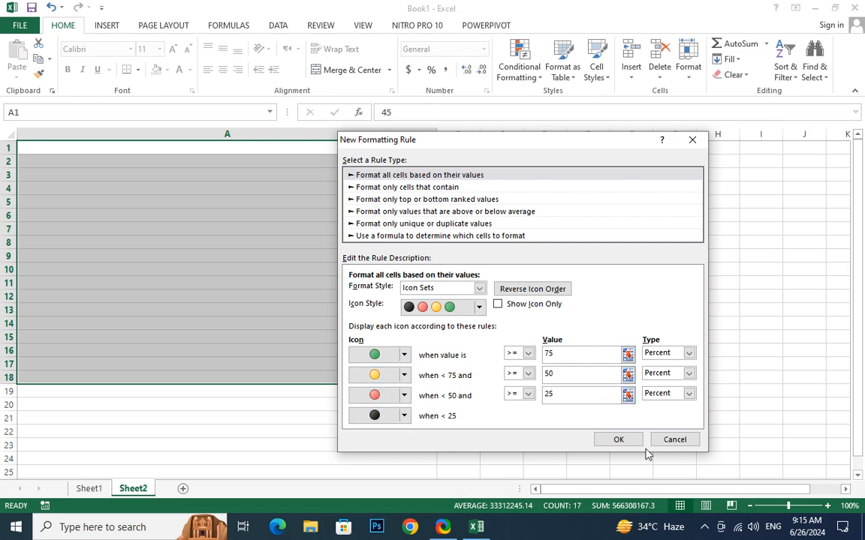
pyautogui.click(618, 440)
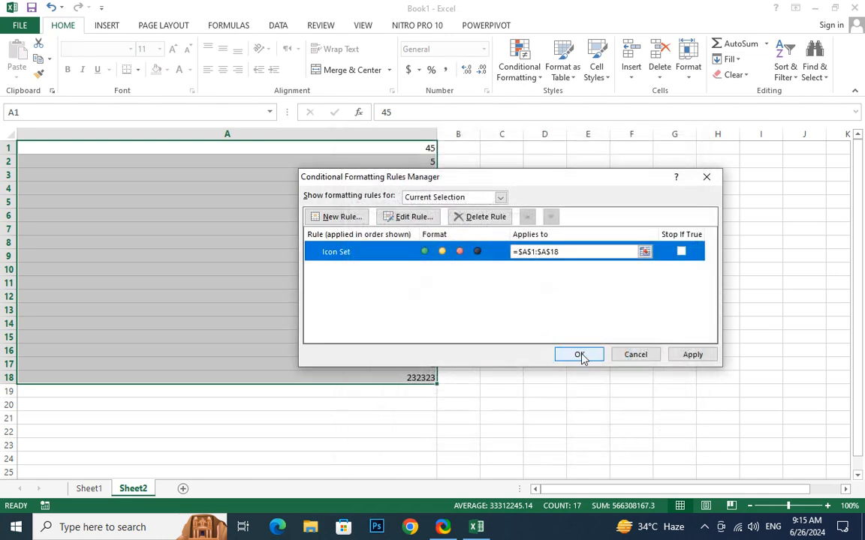
pyautogui.click(685, 359)
pyautogui.click(580, 358)
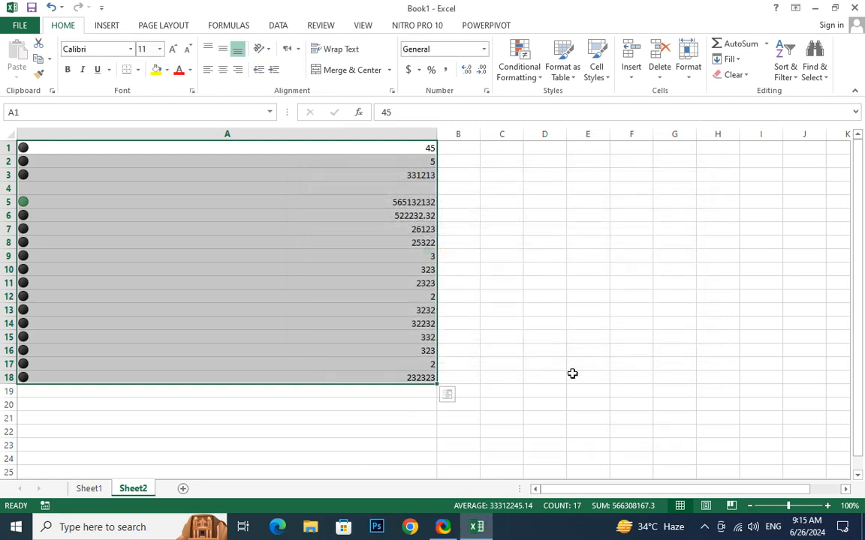
# Replace A4 through A8 with 555, 55, 222, 22, 22, and A3 with 22.
pyautogui.click(24, 203)
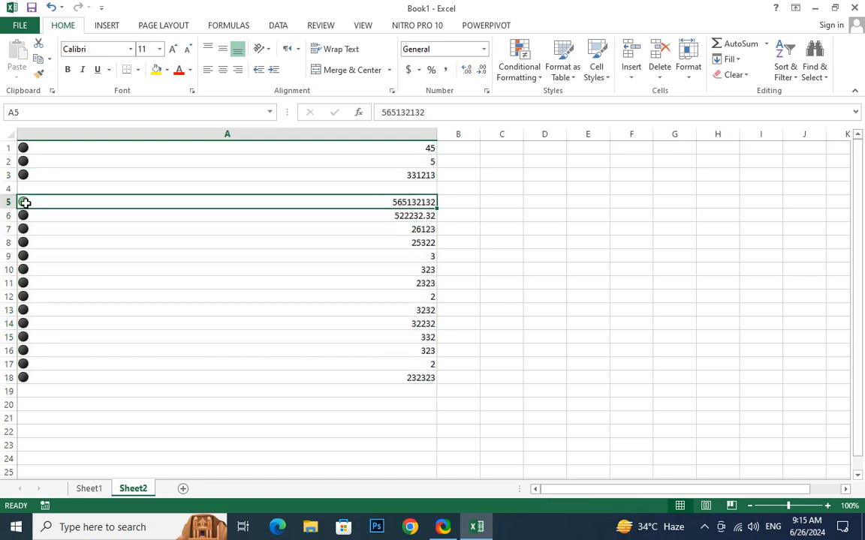
pyautogui.click(300, 186)
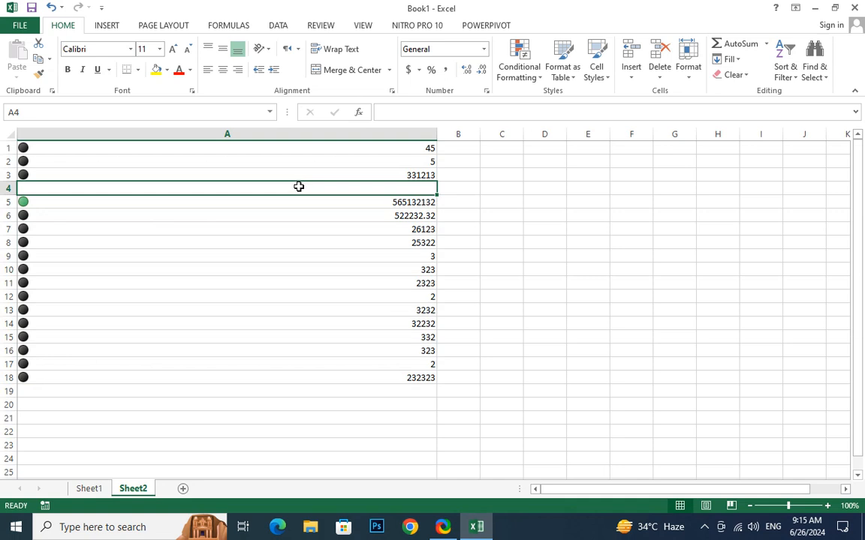
pyautogui.write('555')
pyautogui.press('Return')
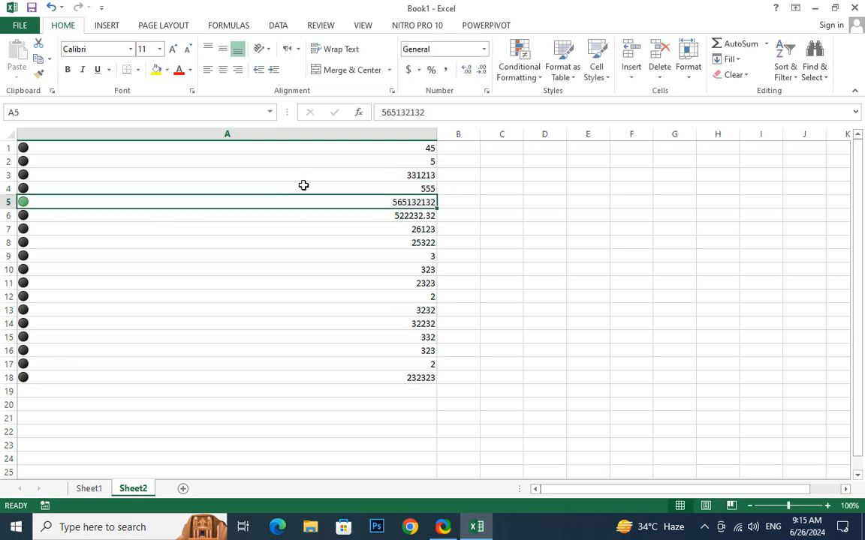
pyautogui.write('55')
pyautogui.press('Return')
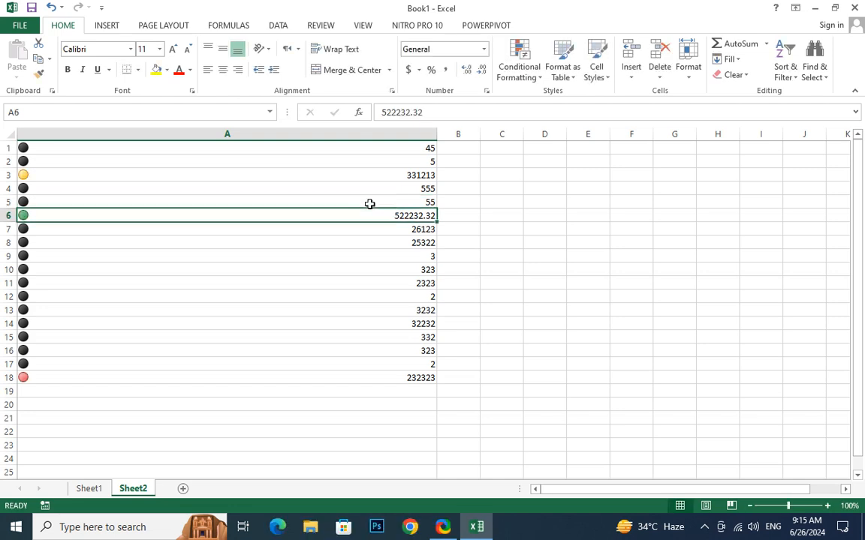
pyautogui.write('222')
pyautogui.press('Return')
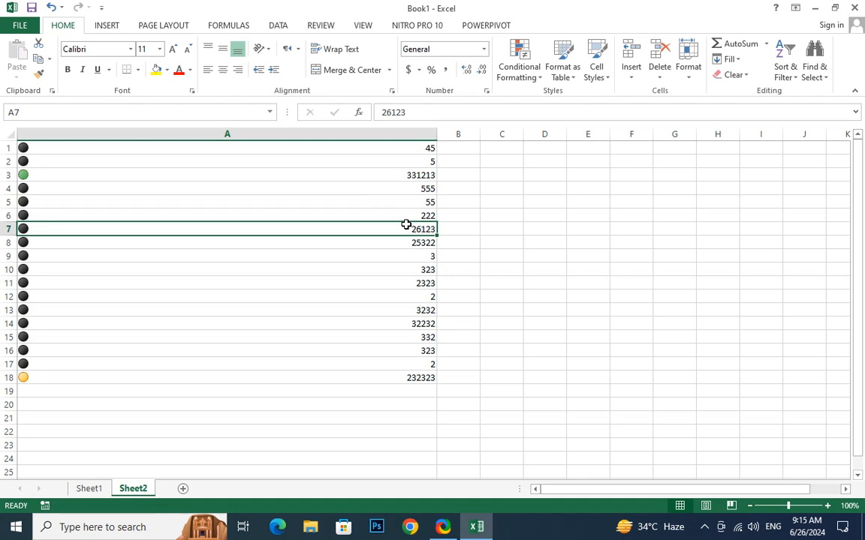
pyautogui.write('22')
pyautogui.press('Return')
pyautogui.write('22')
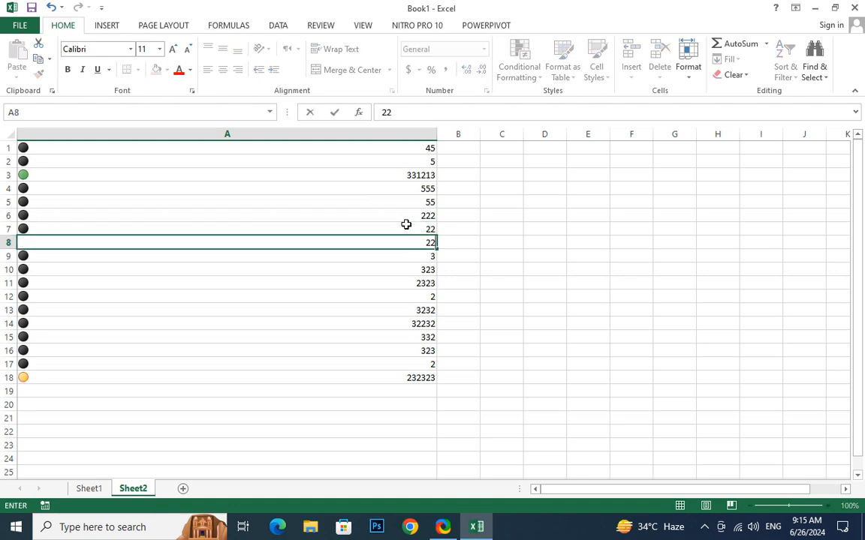
pyautogui.press('Return')
pyautogui.click(398, 174)
pyautogui.write('22')
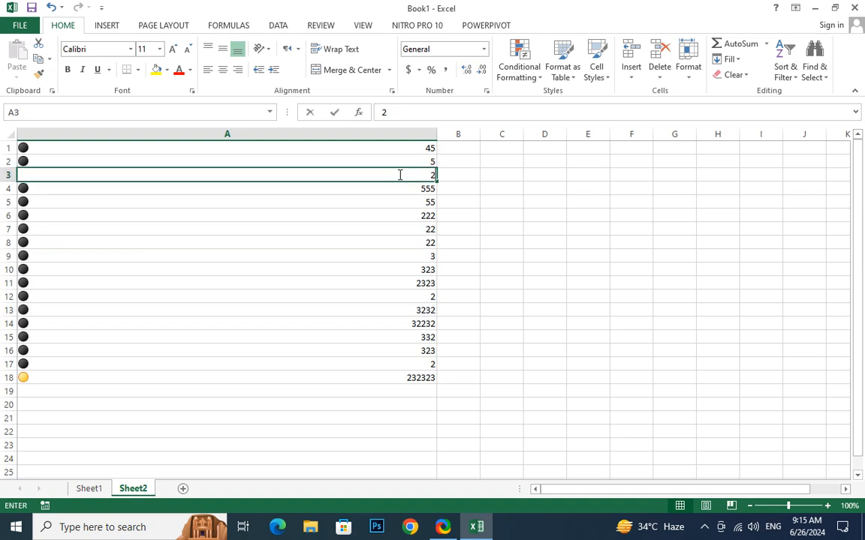
pyautogui.press('Return')
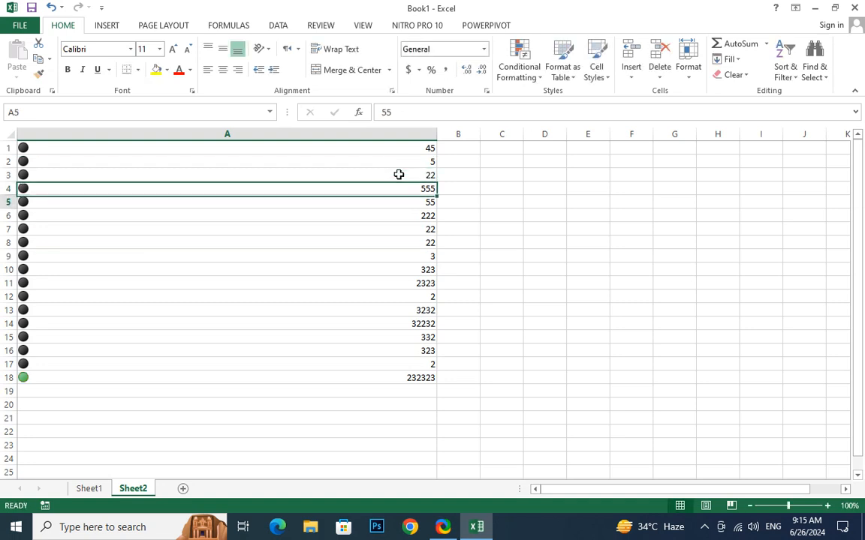
# Change A18 to 522, A14 to 223, A11 to 44 and A12 to 5.
pyautogui.press('Down')
pyautogui.press('Down')
pyautogui.press('Down')
pyautogui.press('Down')
pyautogui.press('Down')
pyautogui.press('Down')
pyautogui.press('Down')
pyautogui.press('Down')
pyautogui.press('Down')
pyautogui.press('Down')
pyautogui.press('Down')
pyautogui.press('Down')
pyautogui.press('Down')
pyautogui.press('Down')
pyautogui.press('Down')
pyautogui.press('Up')
pyautogui.write('522')
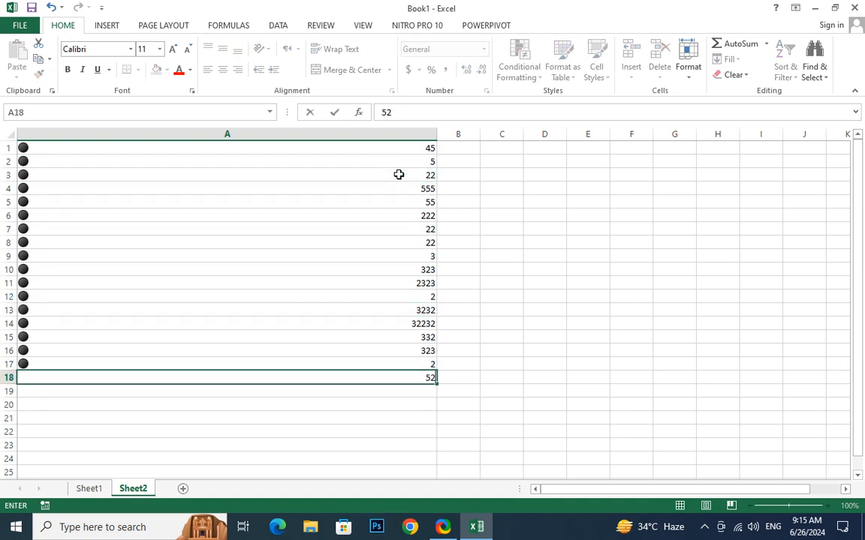
pyautogui.press('Return')
pyautogui.press('Up')
pyautogui.press('Up')
pyautogui.press('Up')
pyautogui.press('Up')
pyautogui.press('Up')
pyautogui.press('Up')
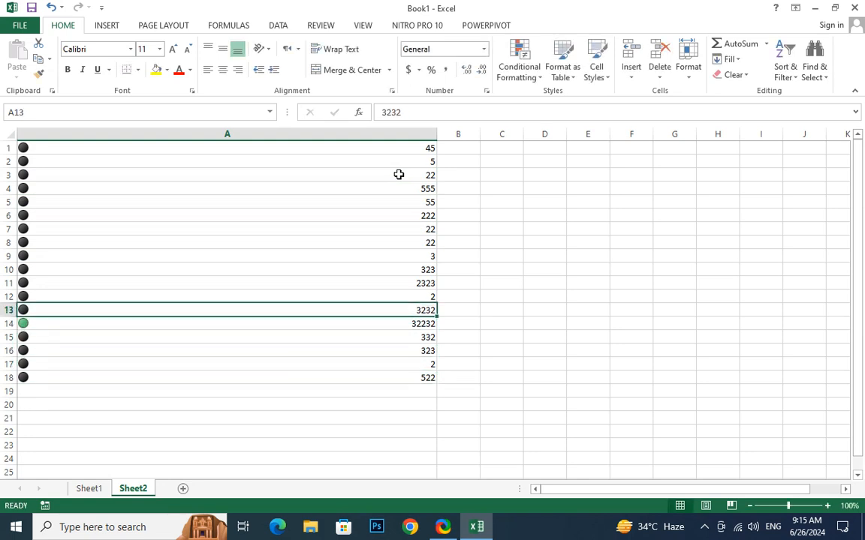
pyautogui.press('Down')
pyautogui.write('223')
pyautogui.press('Return')
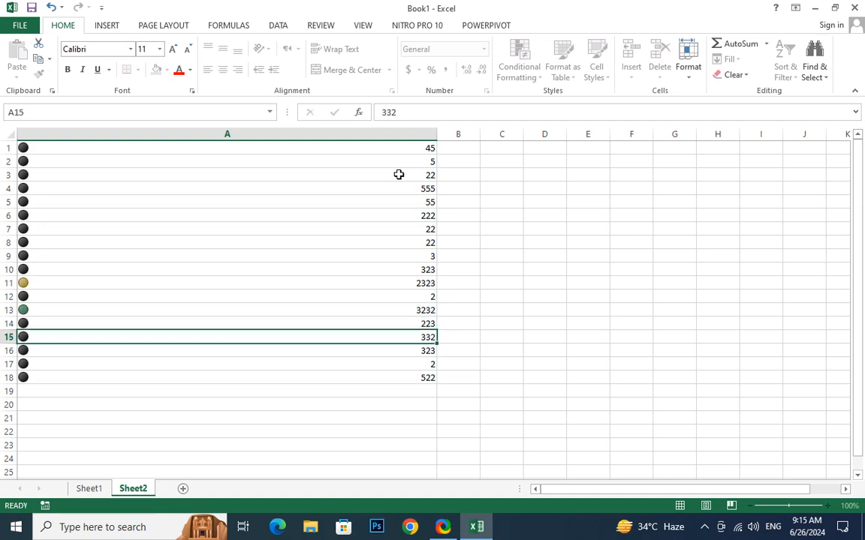
pyautogui.press('Up')
pyautogui.press('Up')
pyautogui.press('Up')
pyautogui.press('Up')
pyautogui.write('44')
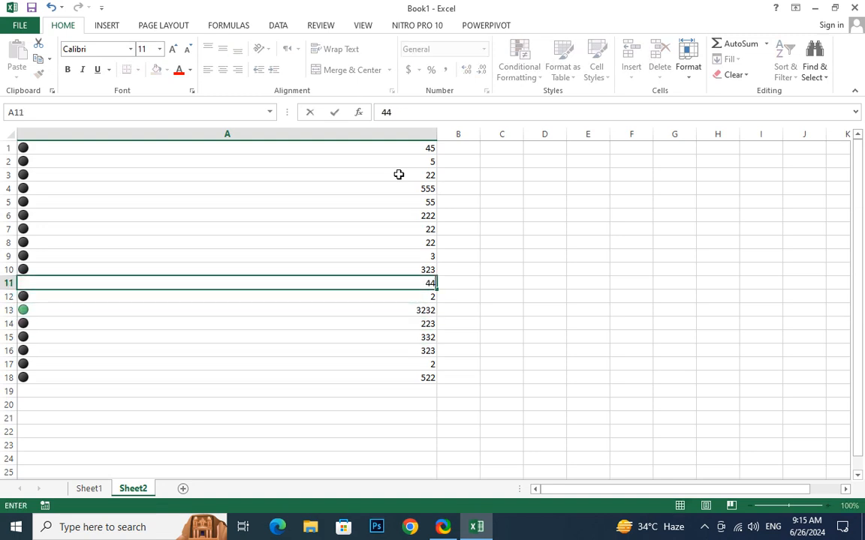
pyautogui.press('Return')
pyautogui.write('3')
pyautogui.press('Up')
pyautogui.press('Down')
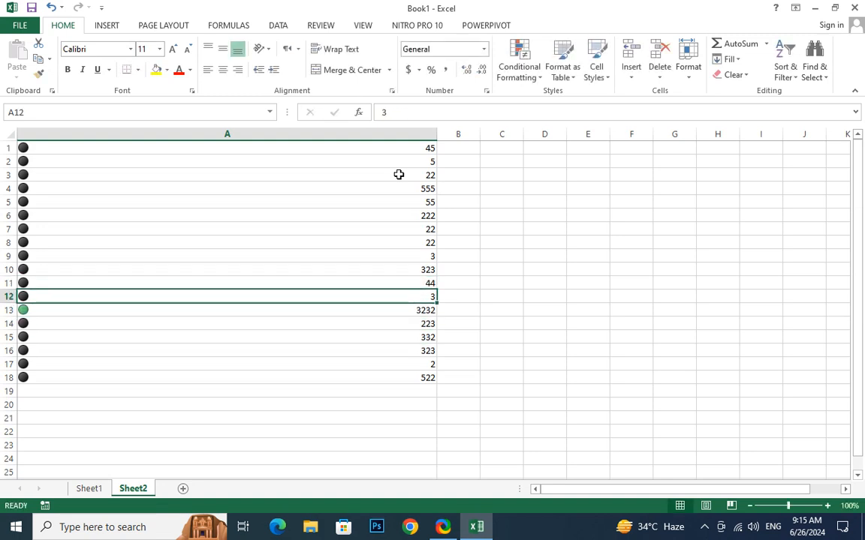
pyautogui.write('5')
pyautogui.press('Return')
# Set A2 to 500 and A13 to 400, then select cell A1.
pyautogui.click(350, 213)
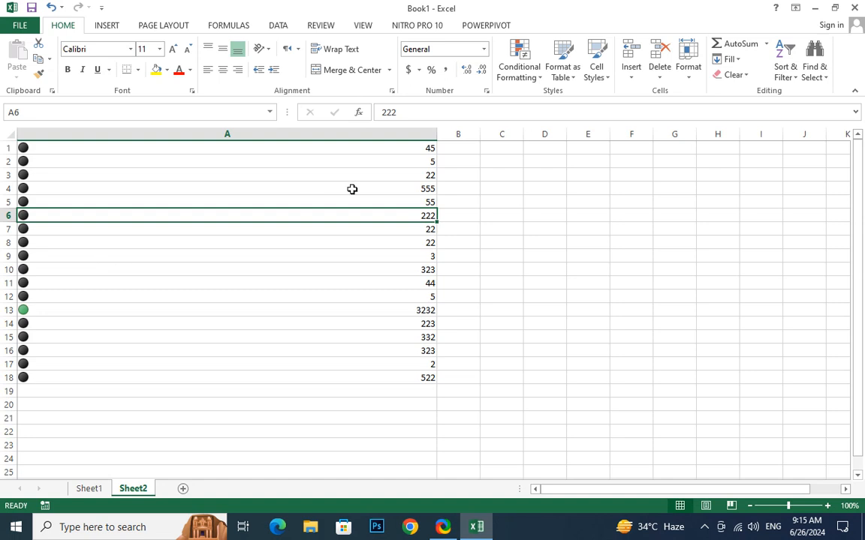
pyautogui.click(398, 162)
pyautogui.write('5555')
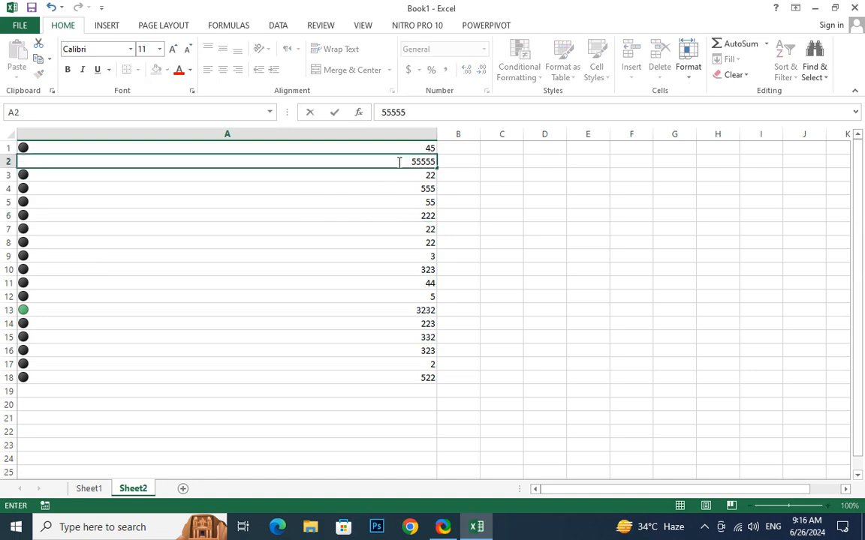
pyautogui.press('Return')
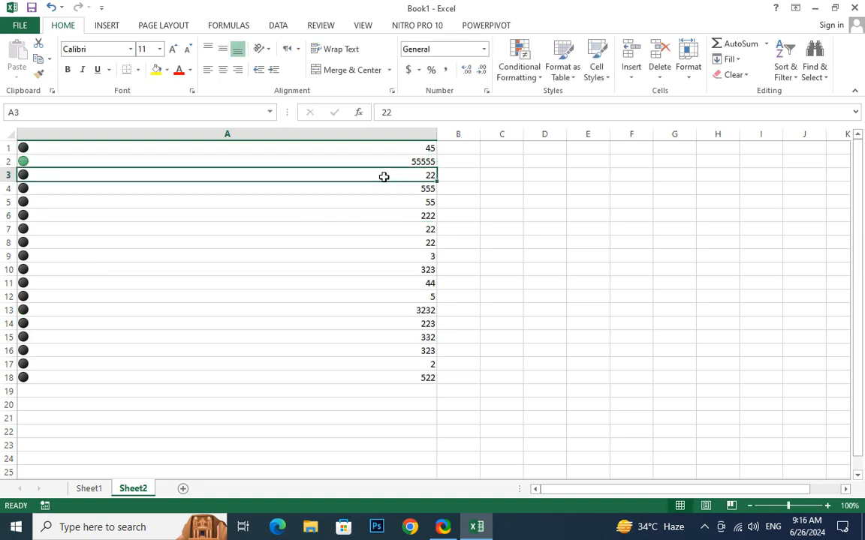
pyautogui.click(403, 160)
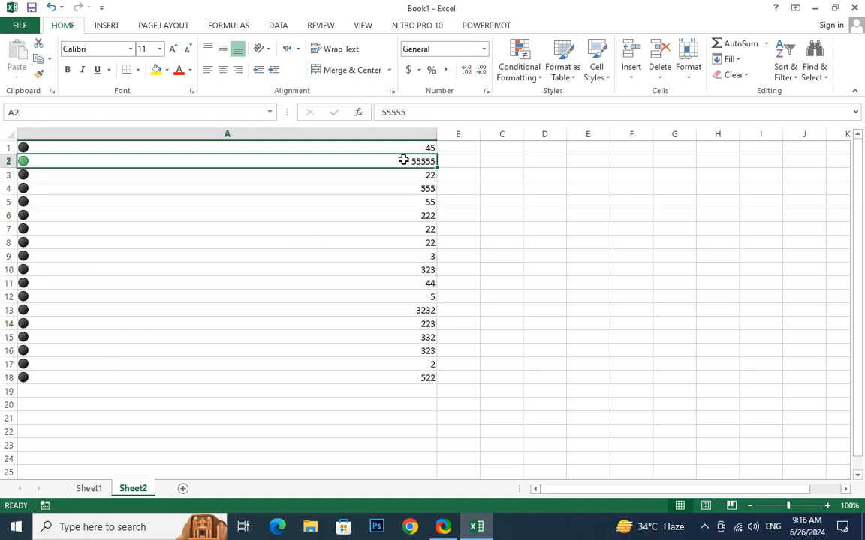
pyautogui.write('500')
pyautogui.press('Return')
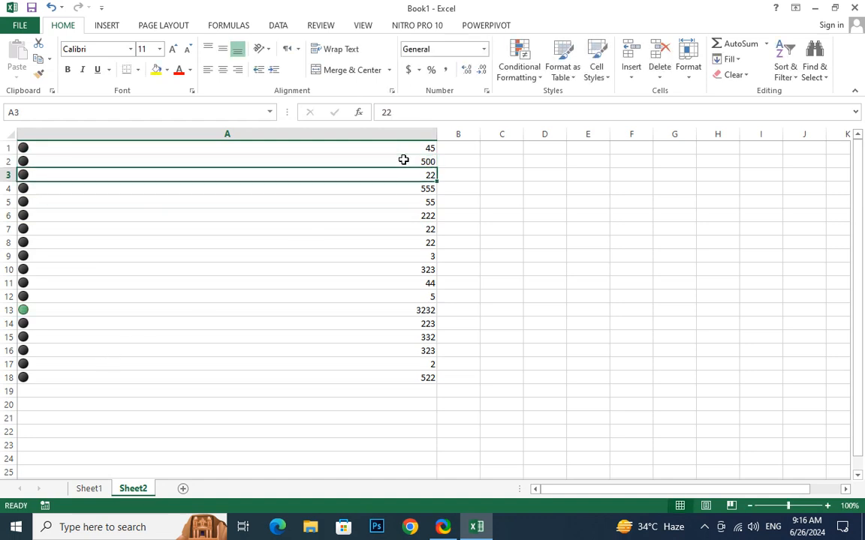
pyautogui.click(54, 308)
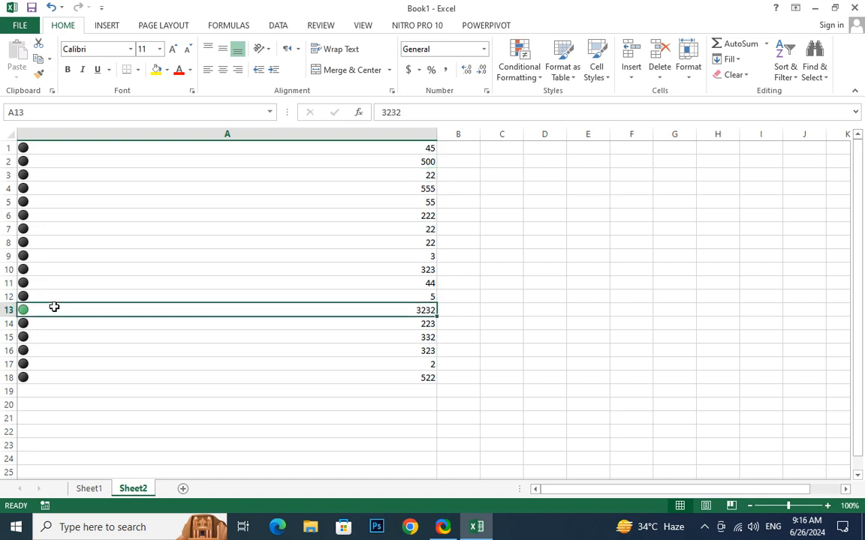
pyautogui.write('400')
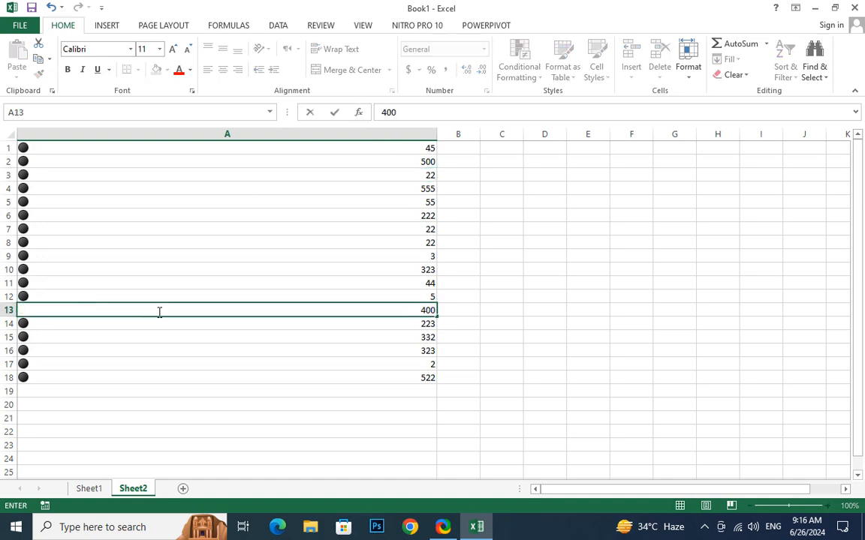
pyautogui.press('Return')
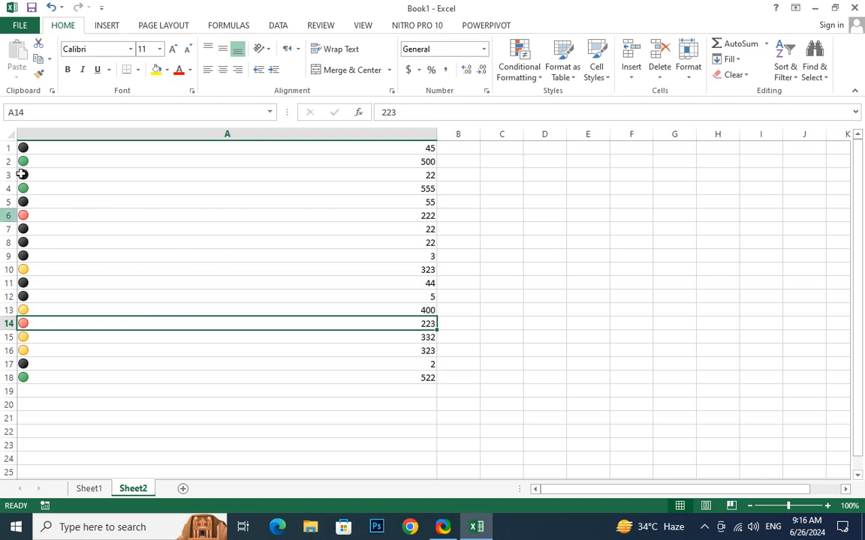
pyautogui.click(352, 150)
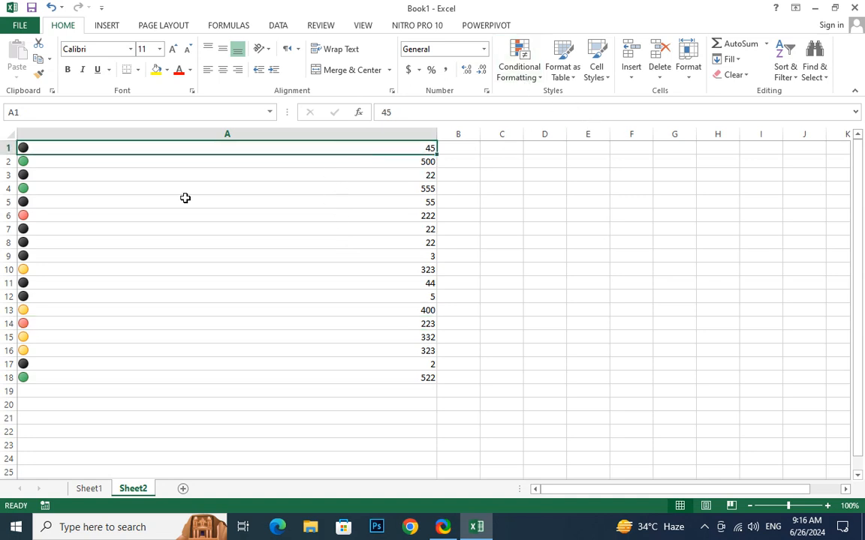
# Select A1:A18 and select the Icon Set rule in the Conditional Formatting Rules Manager.
pyautogui.moveTo(129, 143); pyautogui.dragTo(120, 377)
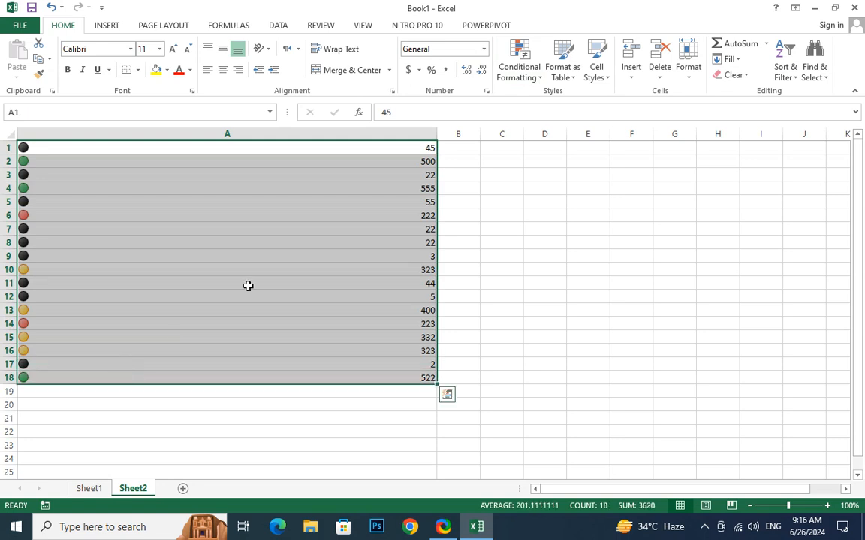
pyautogui.click(535, 84)
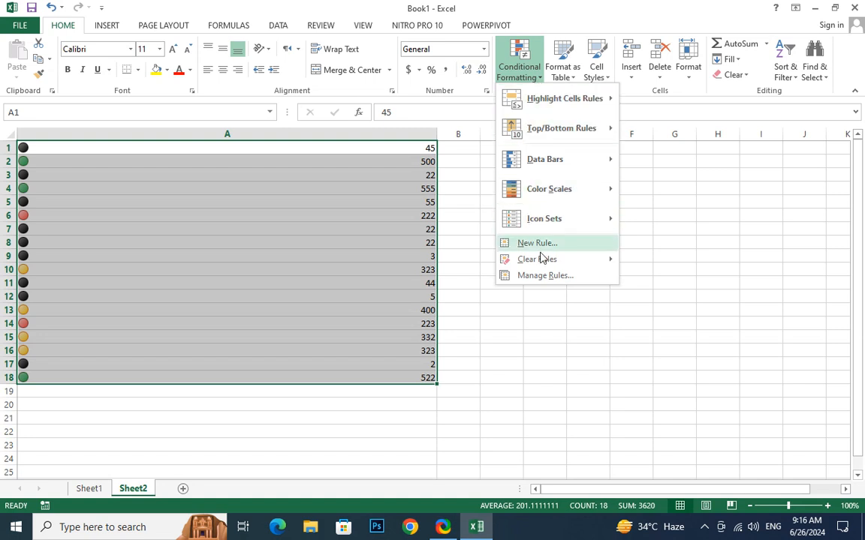
pyautogui.click(546, 276)
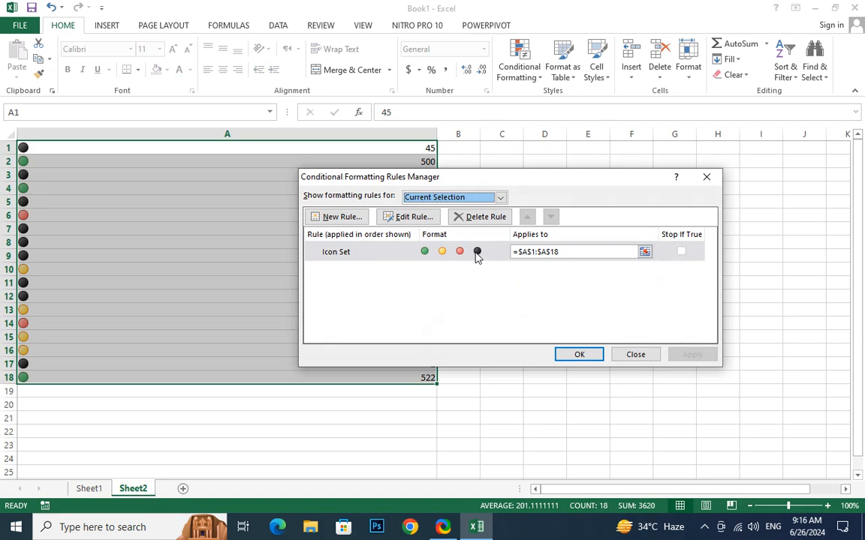
pyautogui.click(382, 255)
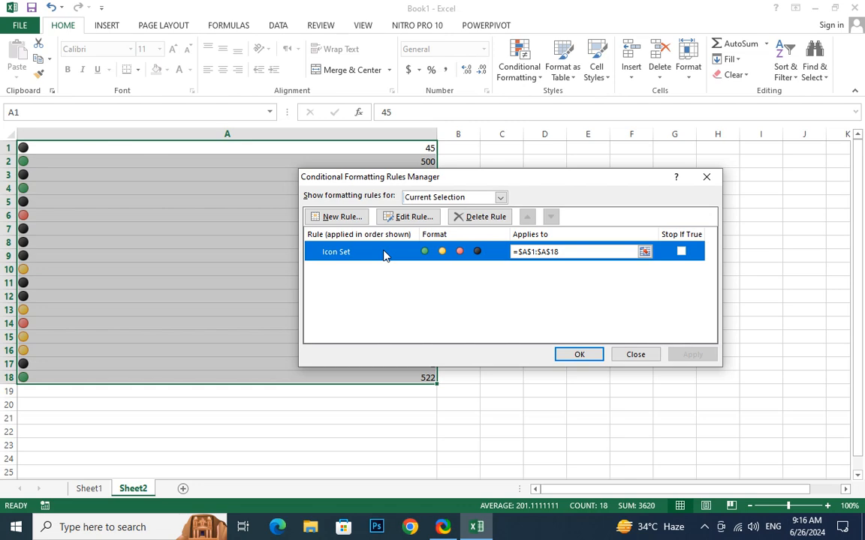
# Edit the Icon Set rule and switch all three threshold types from Percent to Number.
pyautogui.click(415, 219)
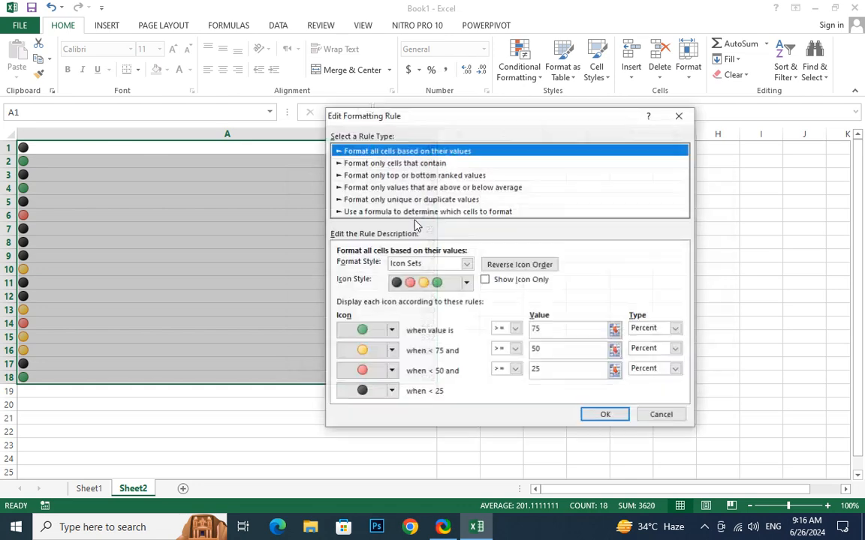
pyautogui.moveTo(459, 111); pyautogui.dragTo(447, 8)
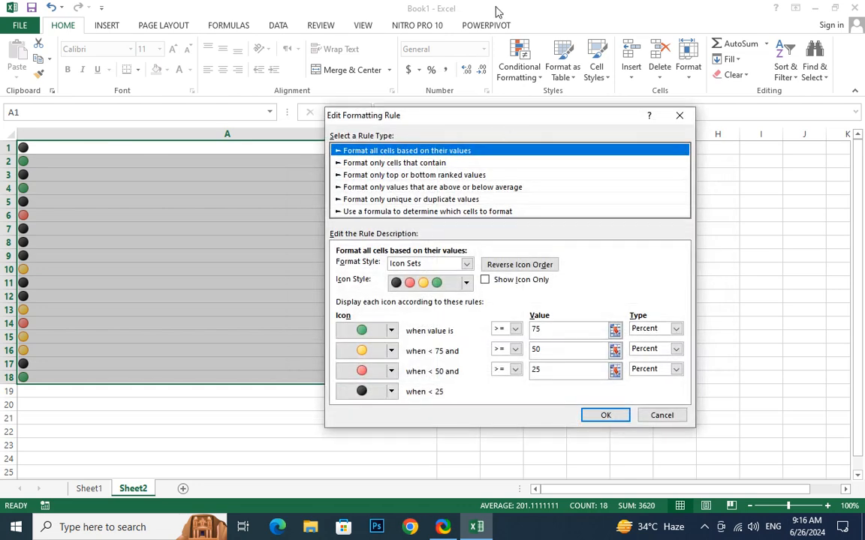
pyautogui.click(534, 220)
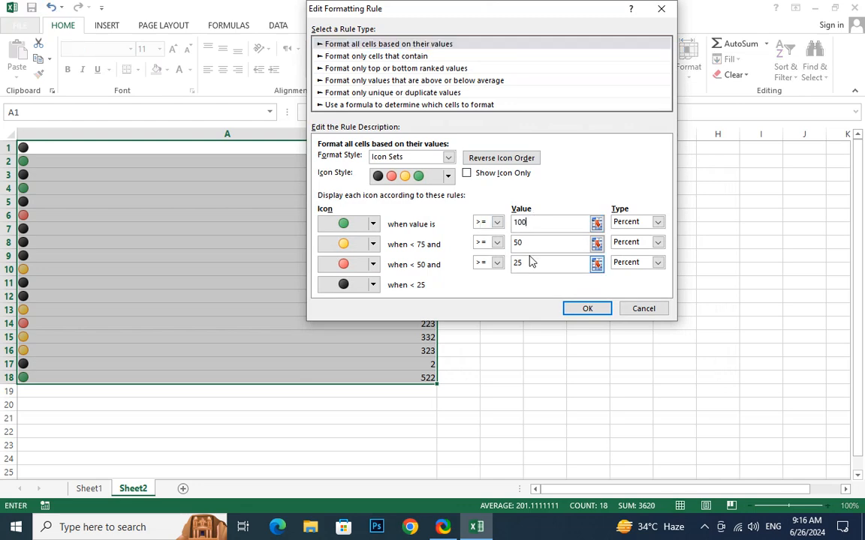
pyautogui.click(526, 243)
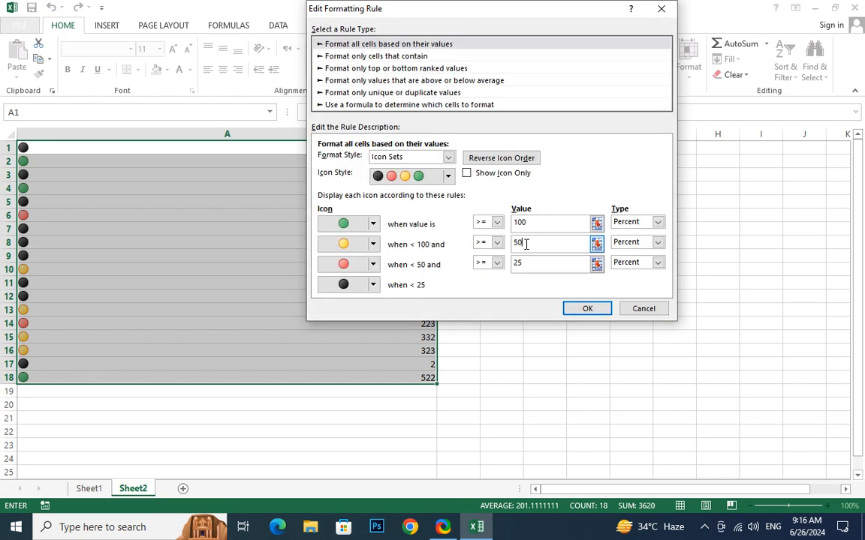
pyautogui.click(639, 222)
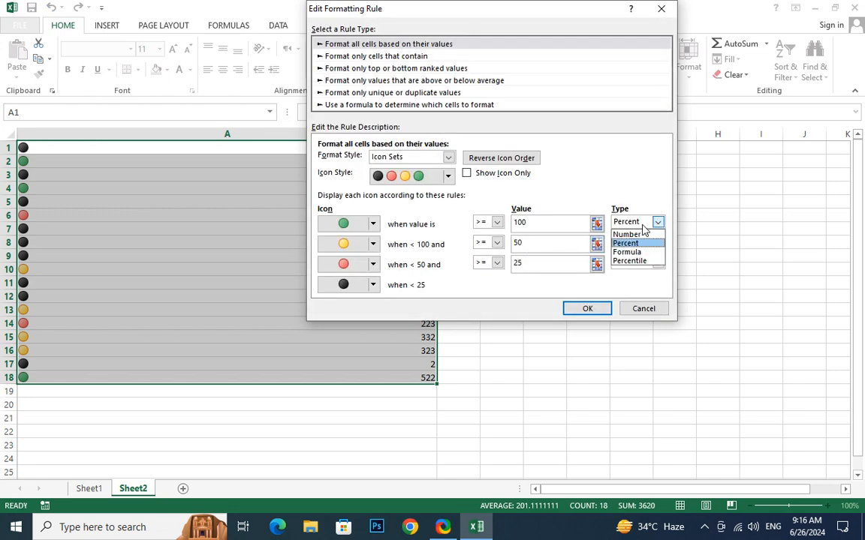
pyautogui.click(640, 235)
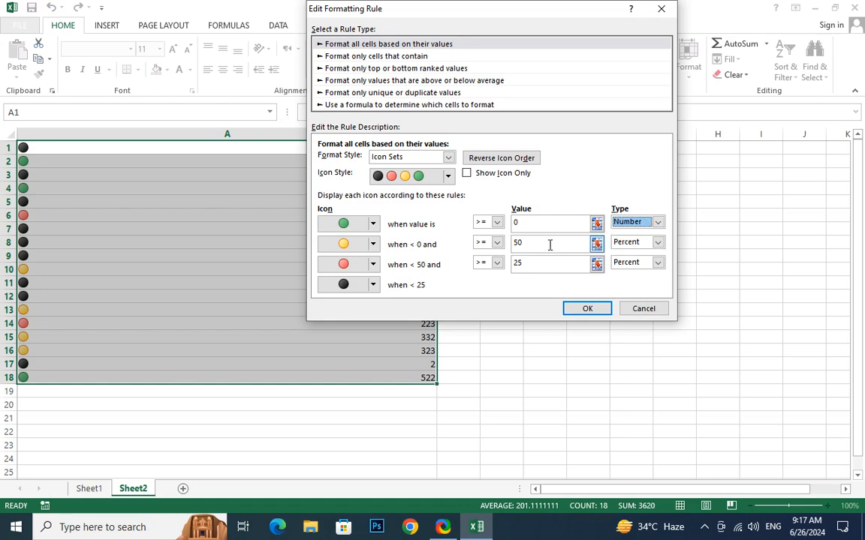
pyautogui.click(547, 244)
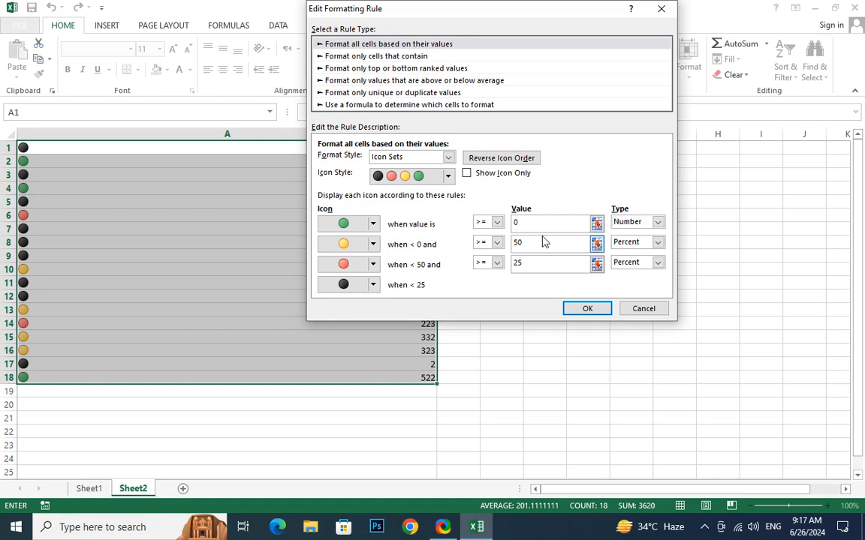
pyautogui.moveTo(542, 225); pyautogui.dragTo(412, 222)
pyautogui.click(547, 242)
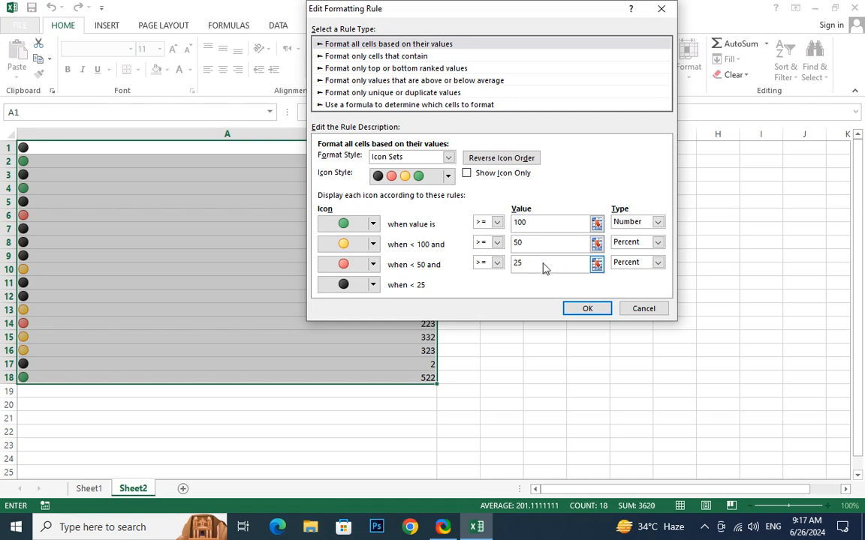
pyautogui.click(640, 246)
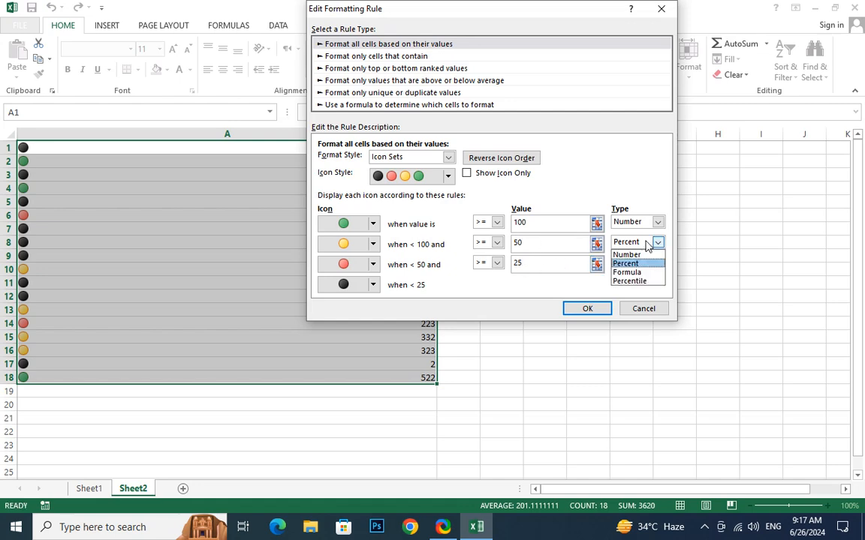
pyautogui.click(638, 255)
pyautogui.click(642, 264)
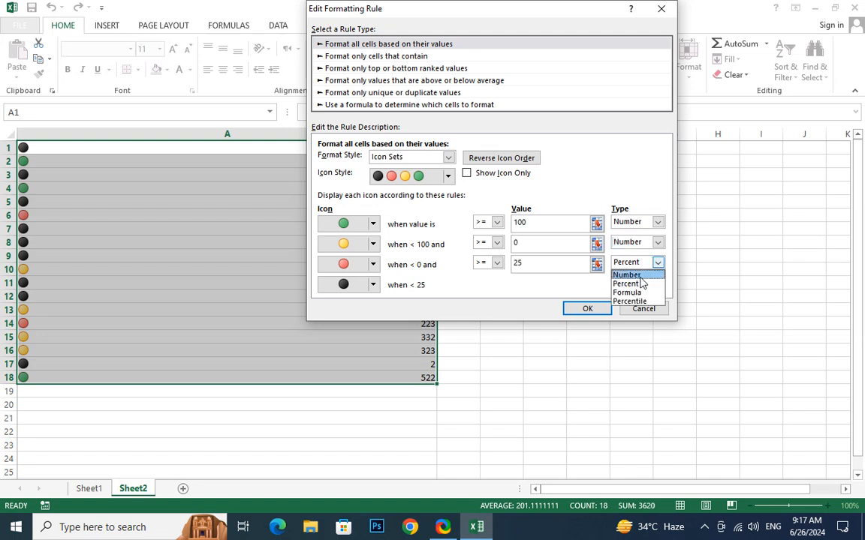
pyautogui.click(640, 274)
# Enter 50 and 30 as the lower thresholds and confirm the 100/50/30 rule.
pyautogui.doubleClick(522, 244)
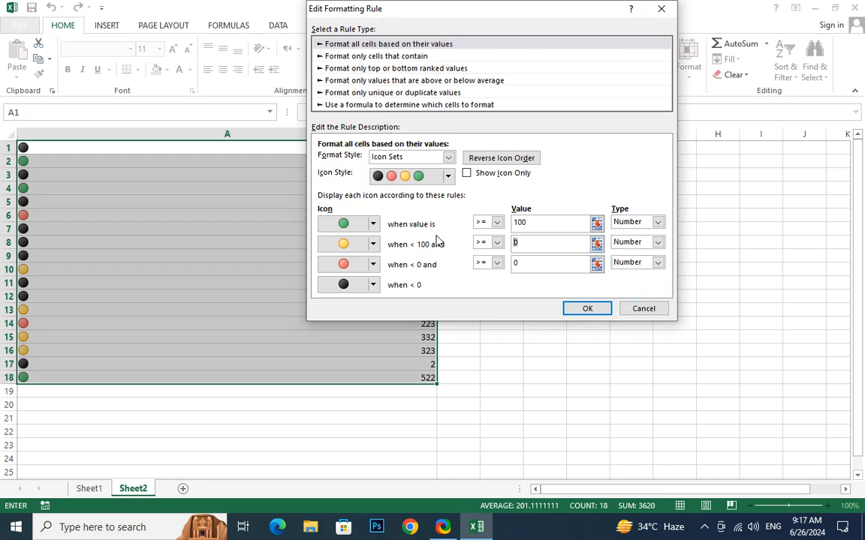
pyautogui.write('50')
pyautogui.doubleClick(526, 263)
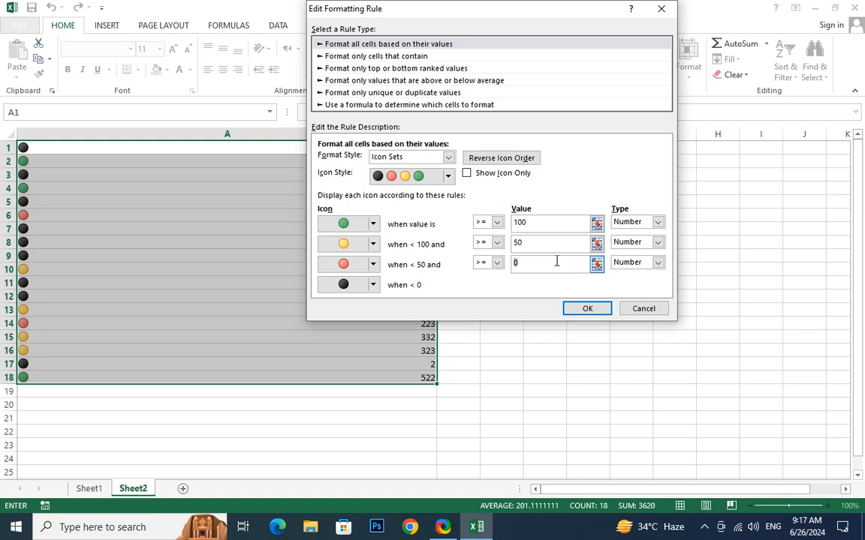
pyautogui.write('30')
pyautogui.click(600, 312)
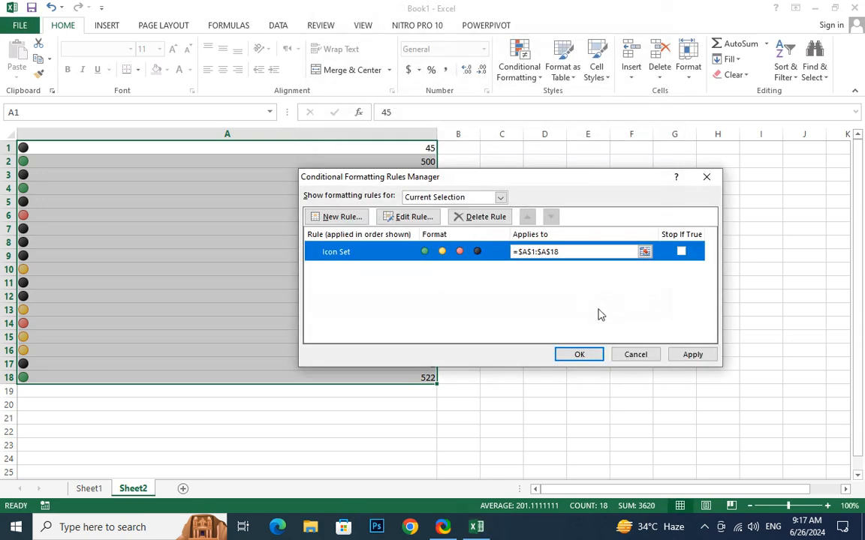
pyautogui.click(693, 356)
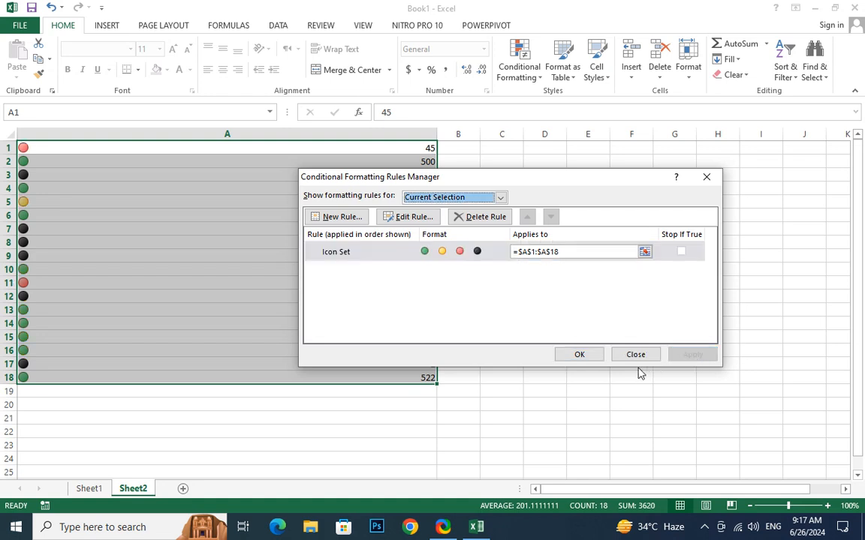
pyautogui.click(582, 359)
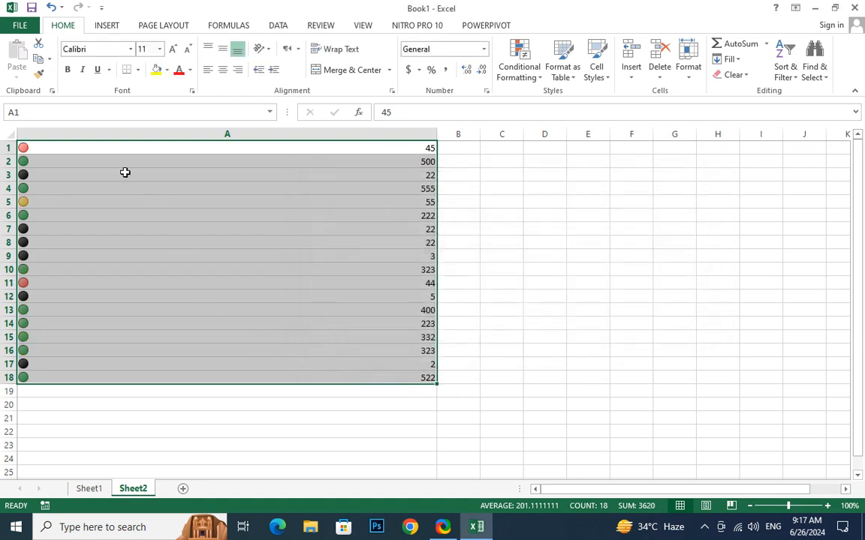
pyautogui.click(73, 147)
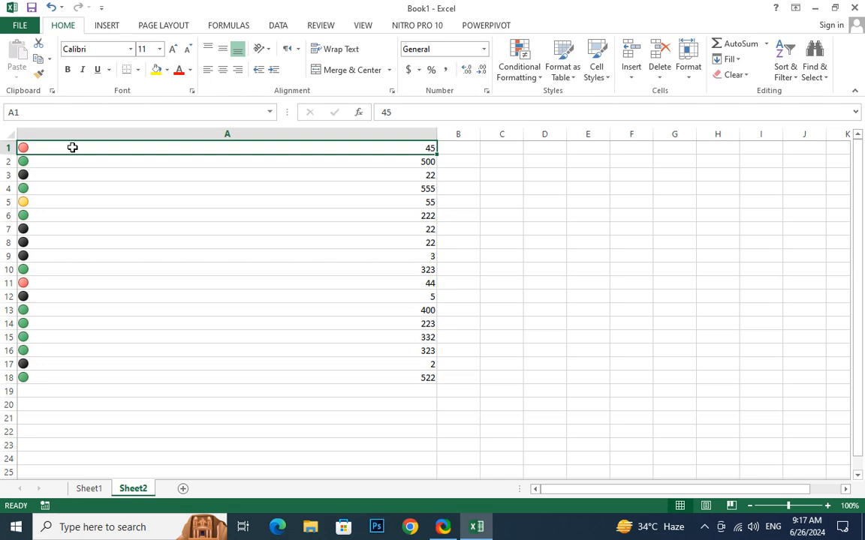
# Change A1 to 55 and A2 to 99 so both show yellow icons.
pyautogui.write('55')
pyautogui.press('Return')
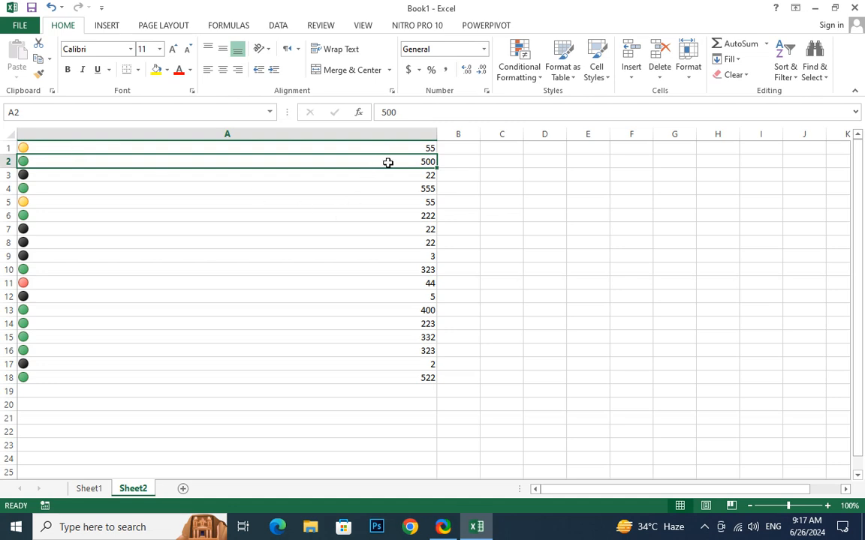
pyautogui.write('99')
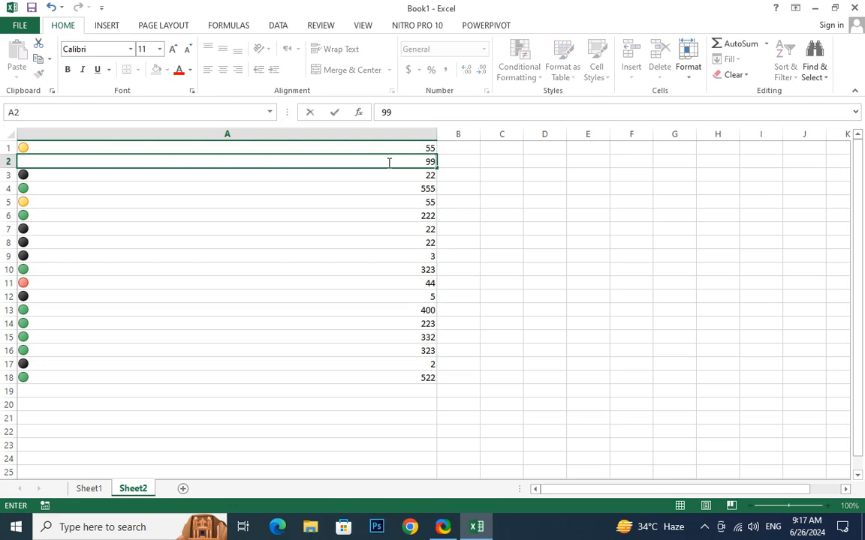
pyautogui.press('Return')
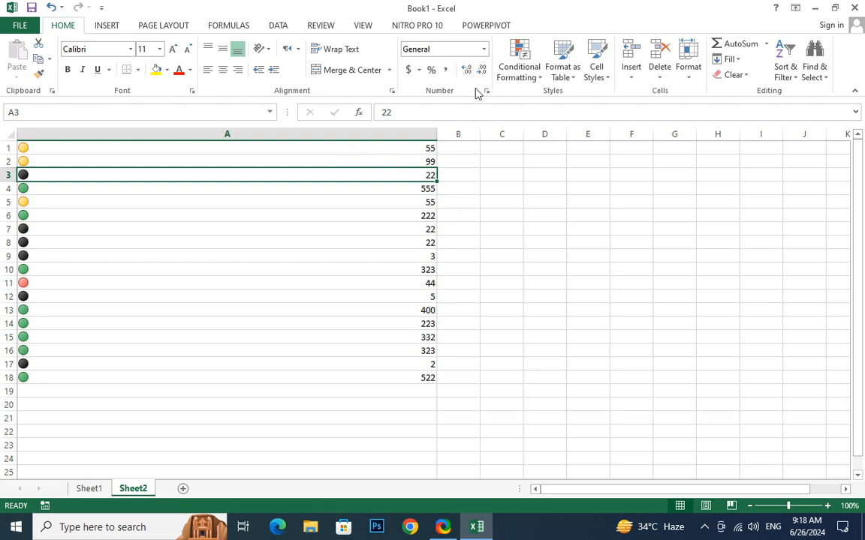
pyautogui.click(534, 70)
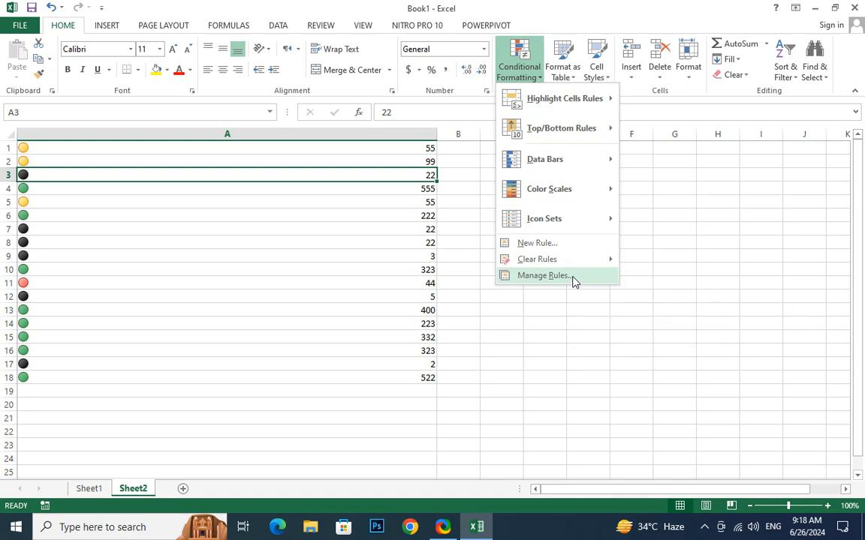
# Check the single Icon Set rule, then select A1:A18 and show the Data Bars choices.
pyautogui.click(542, 275)
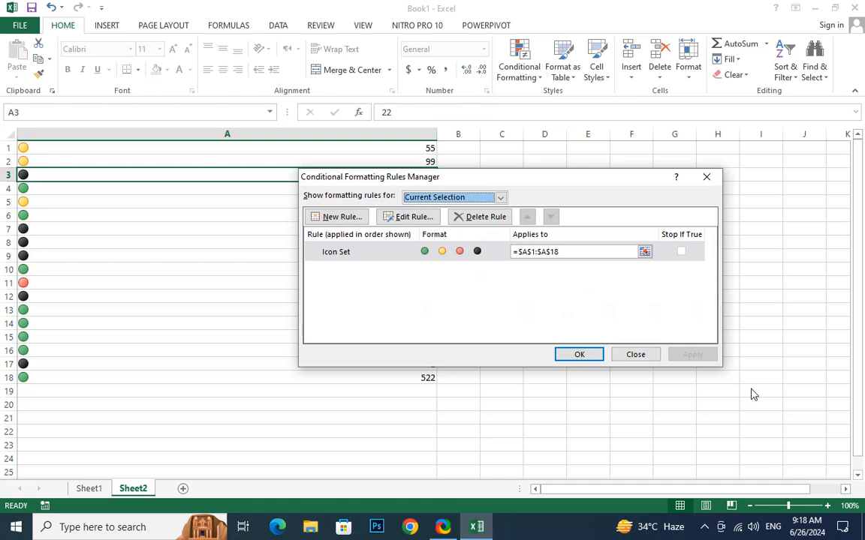
pyautogui.click(705, 180)
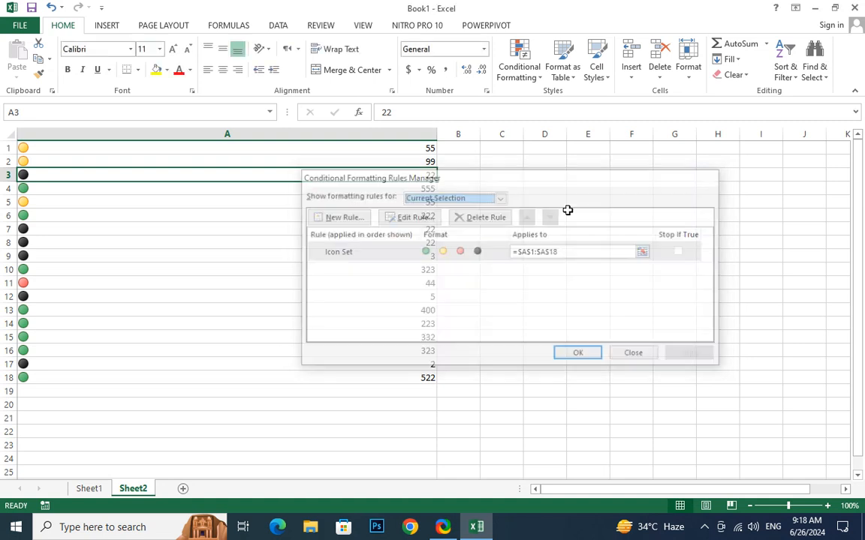
pyautogui.moveTo(226, 147); pyautogui.dragTo(225, 376)
pyautogui.click(525, 73)
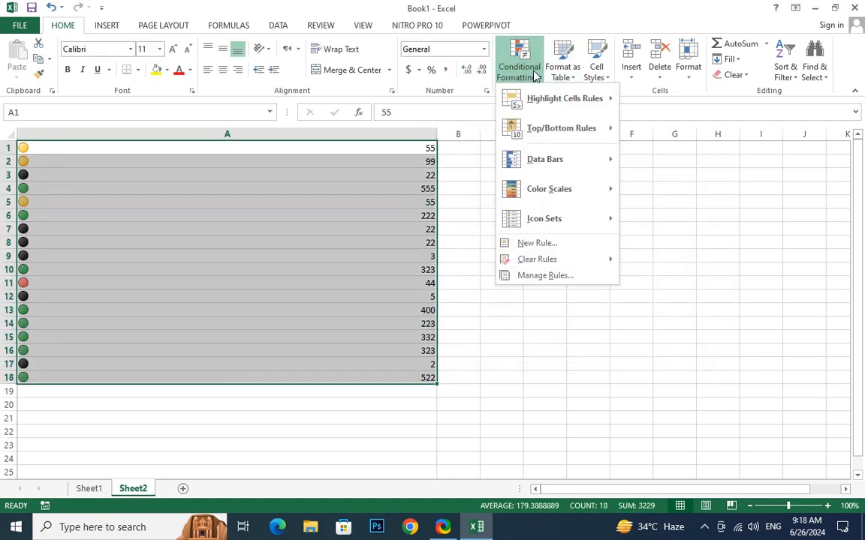
pyautogui.moveTo(584, 159)
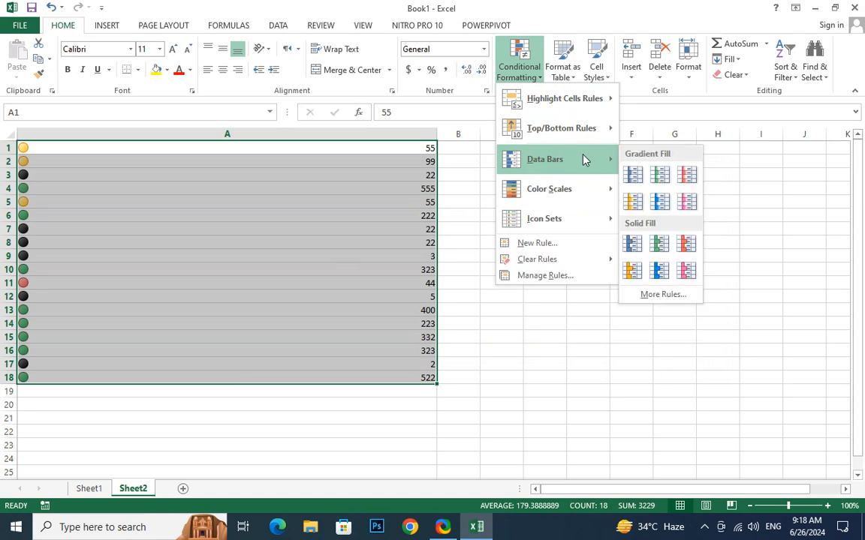
# Apply green Gradient Fill data bars to A1:A18 and widen column A further.
pyautogui.click(660, 174)
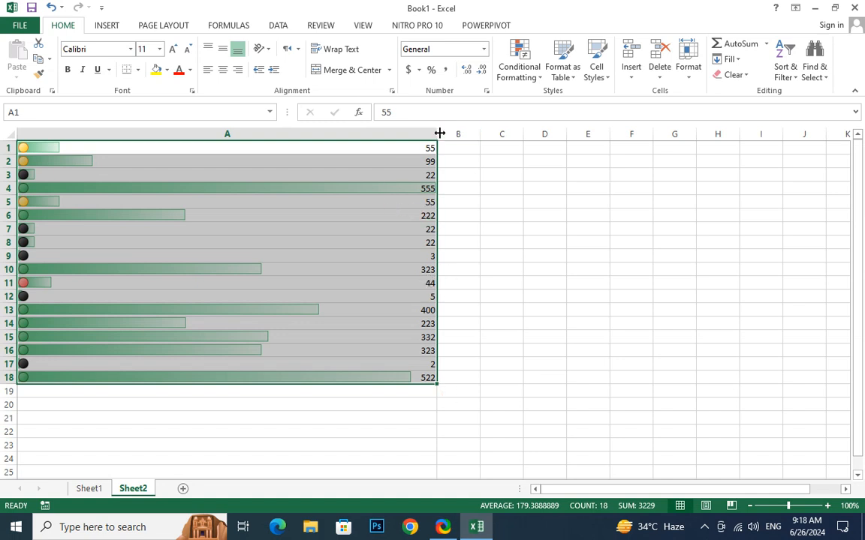
pyautogui.moveTo(438, 135); pyautogui.dragTo(571, 139)
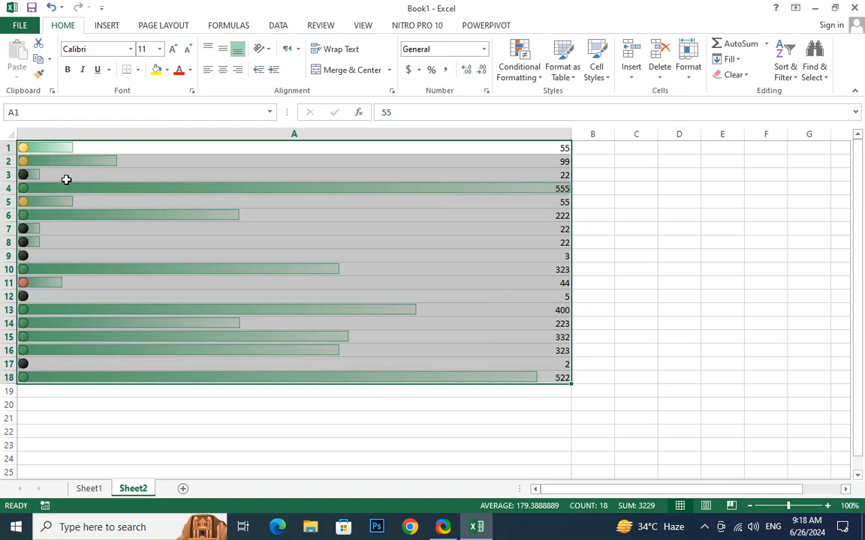
pyautogui.click(457, 185)
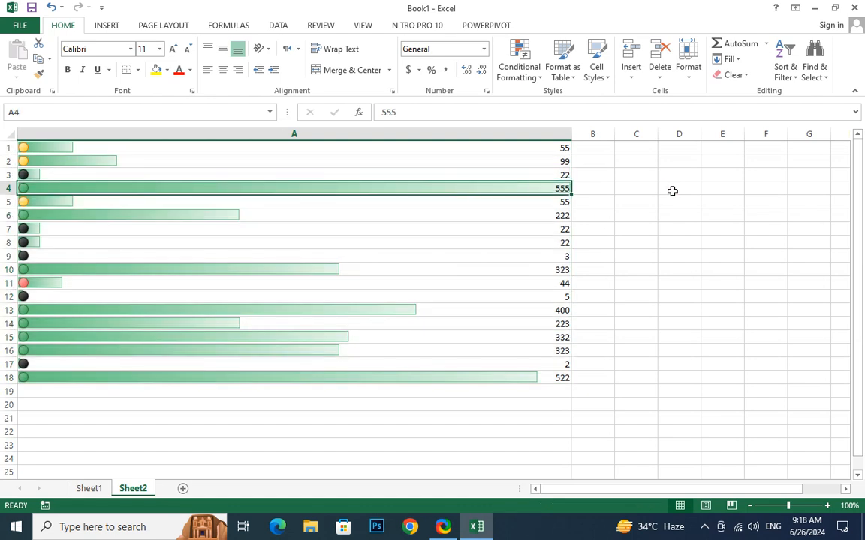
# Change A4 to 250 and A18 to 300, then reselect A1:A18.
pyautogui.write('250')
pyautogui.press('Return')
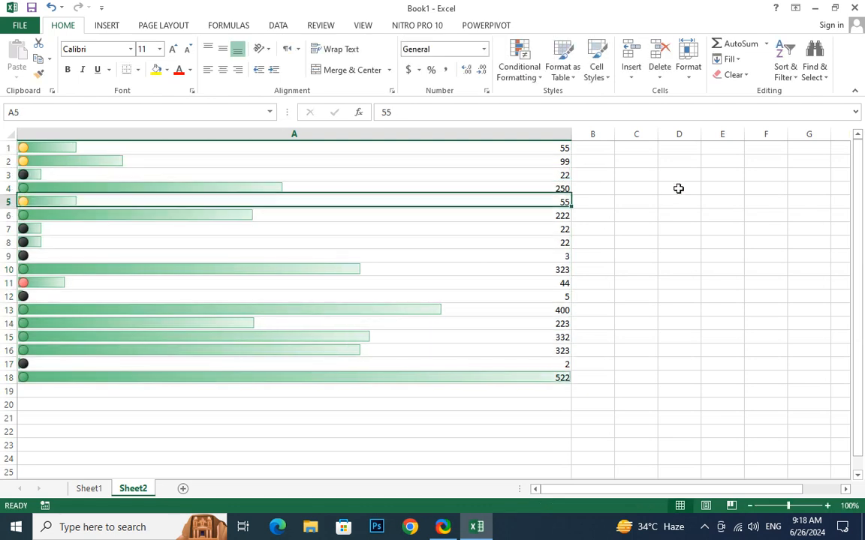
pyautogui.click(516, 375)
pyautogui.write('300')
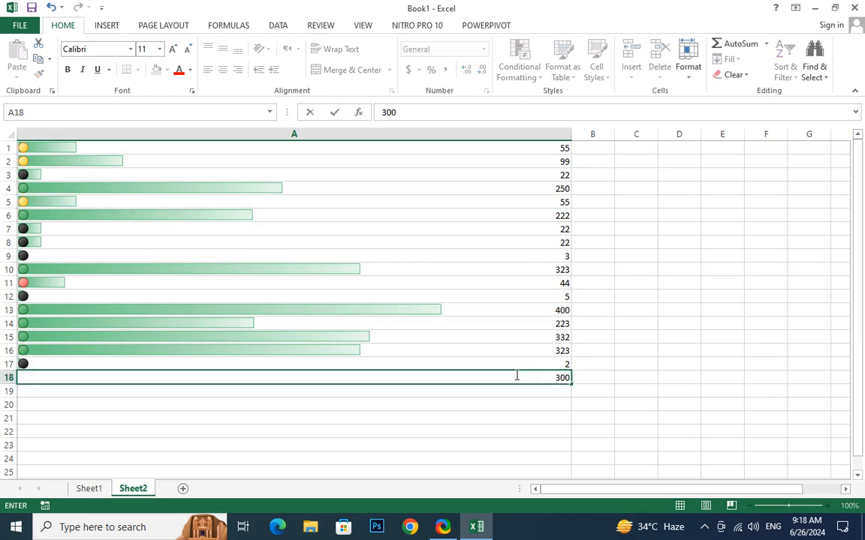
pyautogui.press('Return')
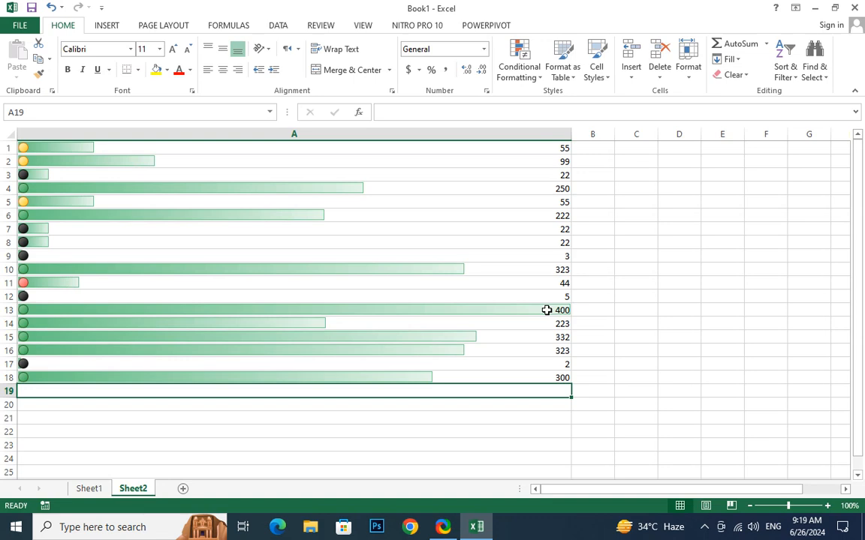
pyautogui.moveTo(355, 147); pyautogui.dragTo(340, 379)
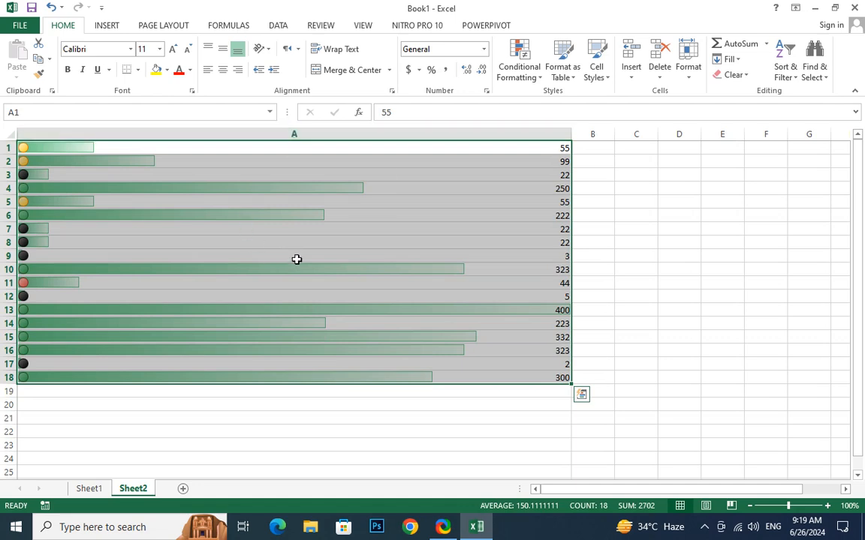
# Edit the column A Data Bar rule in Manage Rules so its bar fill colour is red instead of green.
pyautogui.click(520, 75)
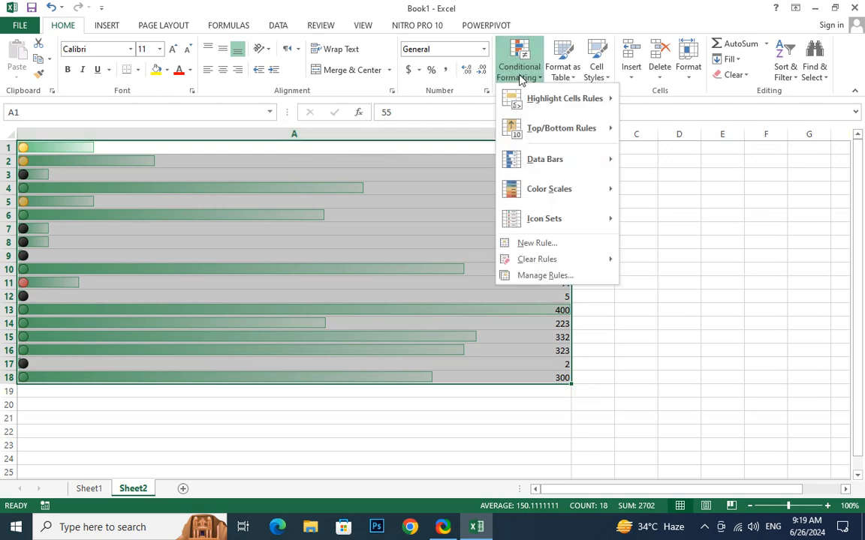
pyautogui.click(545, 276)
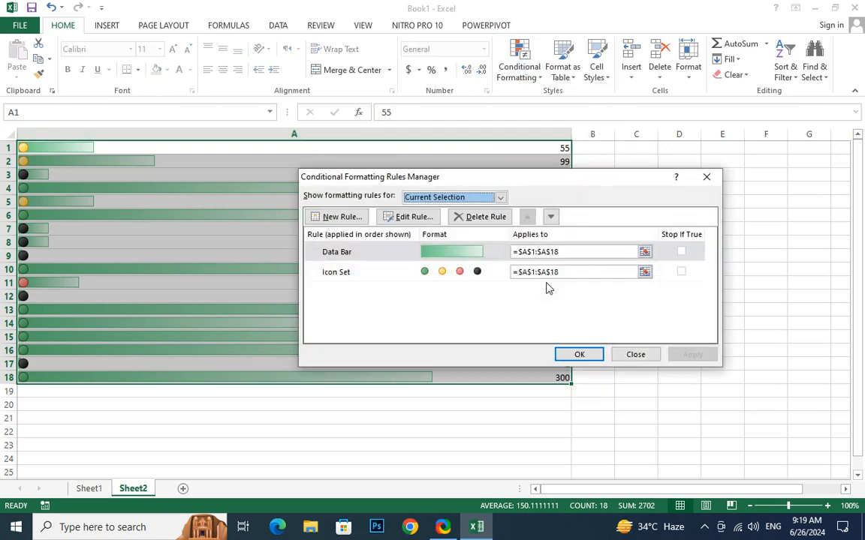
pyautogui.click(456, 253)
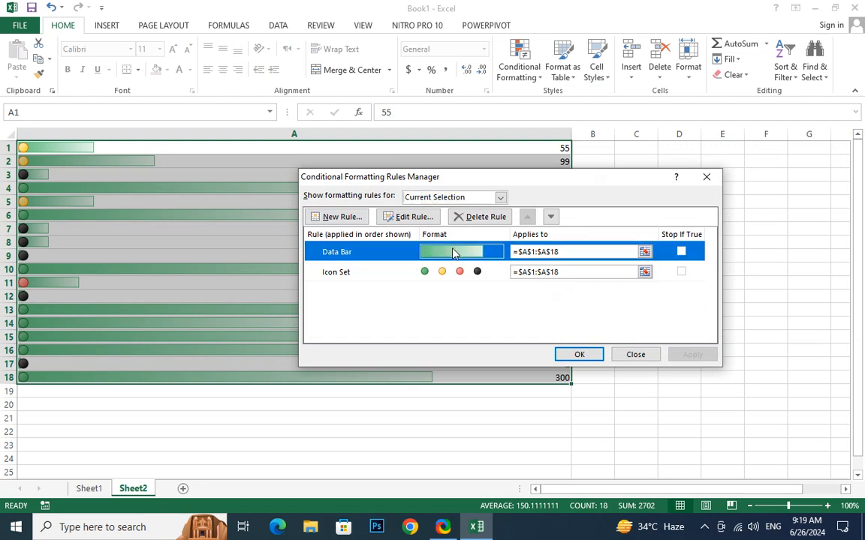
pyautogui.click(405, 217)
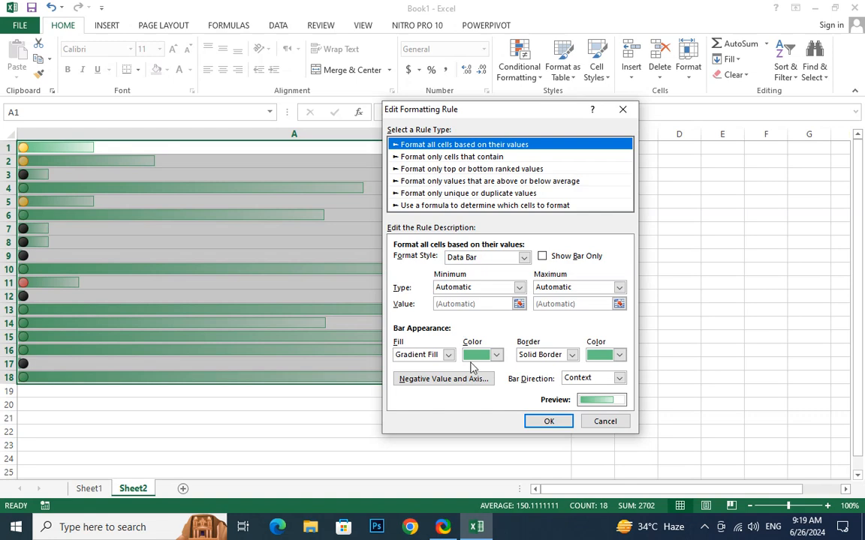
pyautogui.click(497, 355)
pyautogui.click(474, 459)
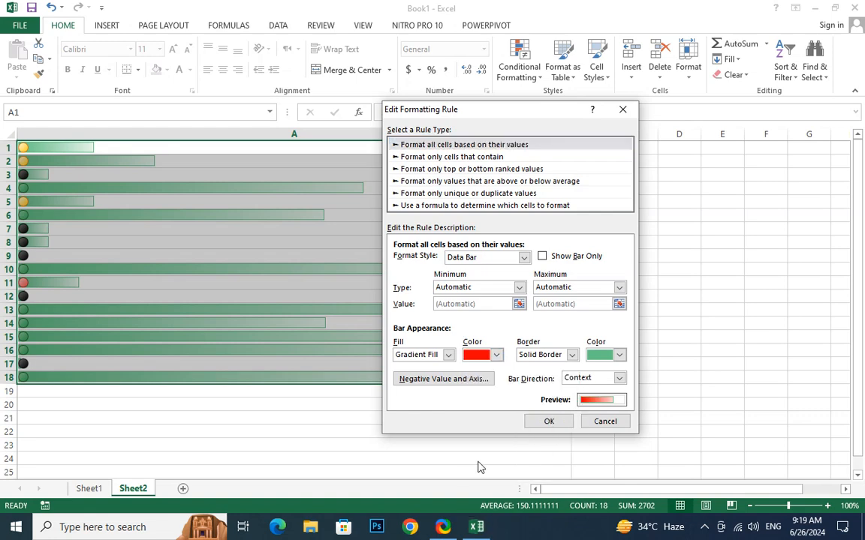
pyautogui.click(555, 423)
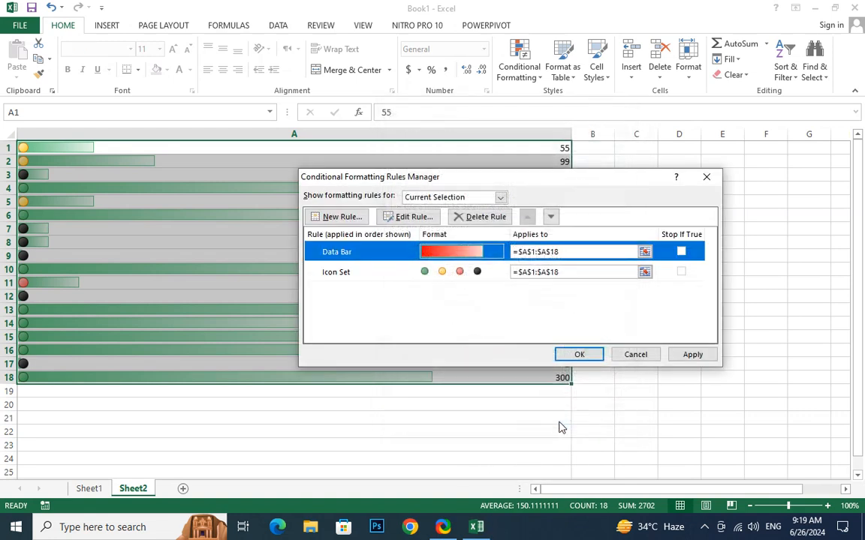
pyautogui.click(692, 355)
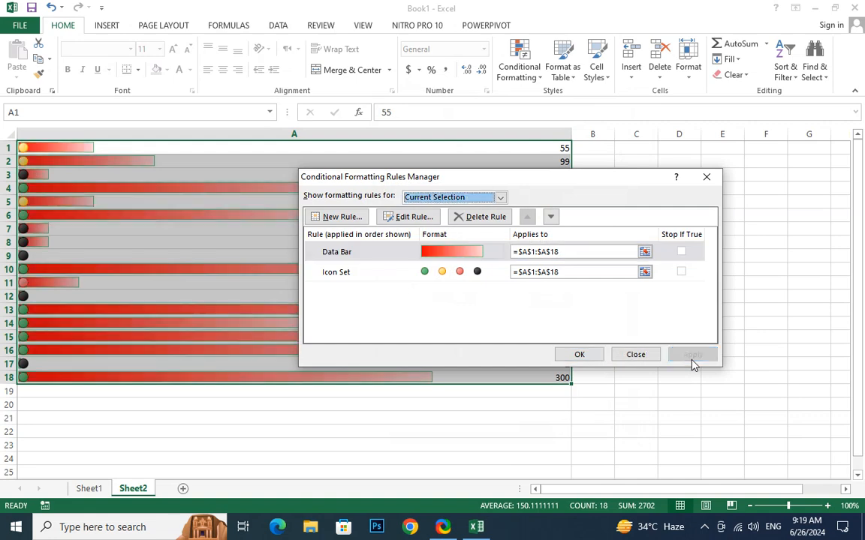
pyautogui.click(577, 356)
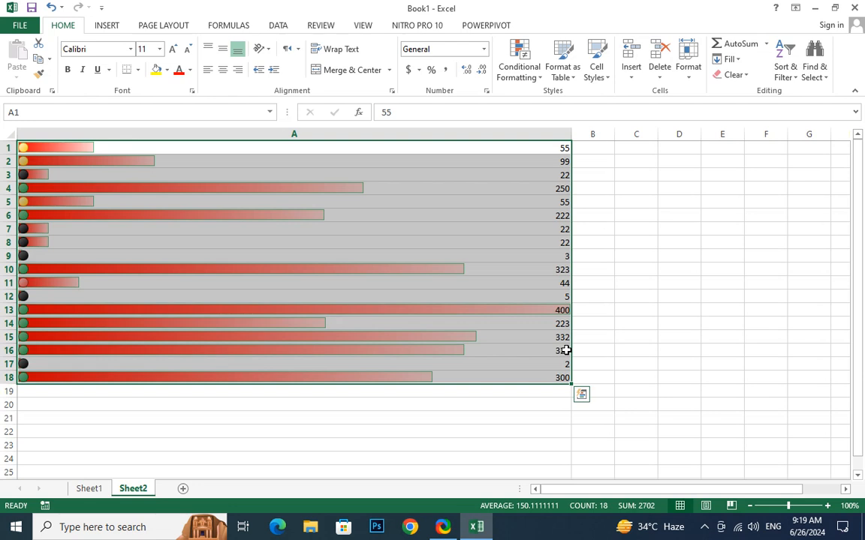
# Browse the Conditional Formatting menus and close them without choosing anything.
pyautogui.click(534, 78)
pyautogui.moveTo(559, 96)
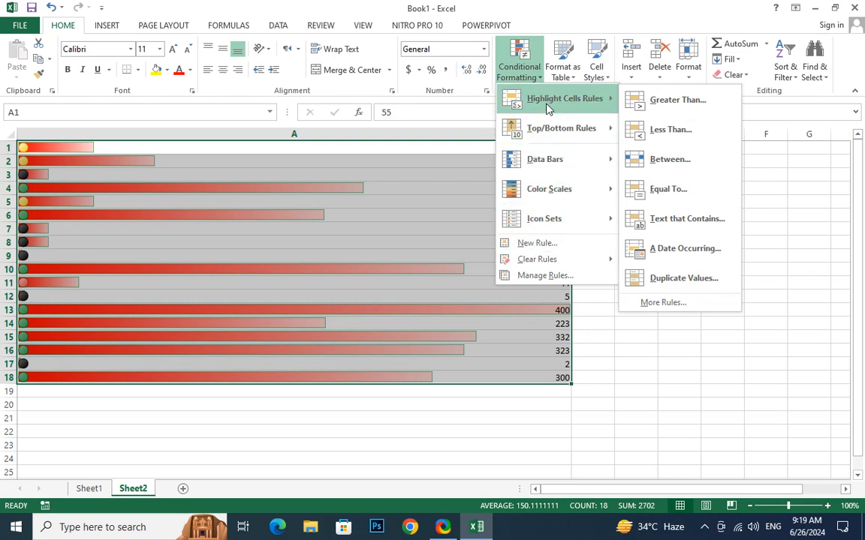
pyautogui.moveTo(545, 114)
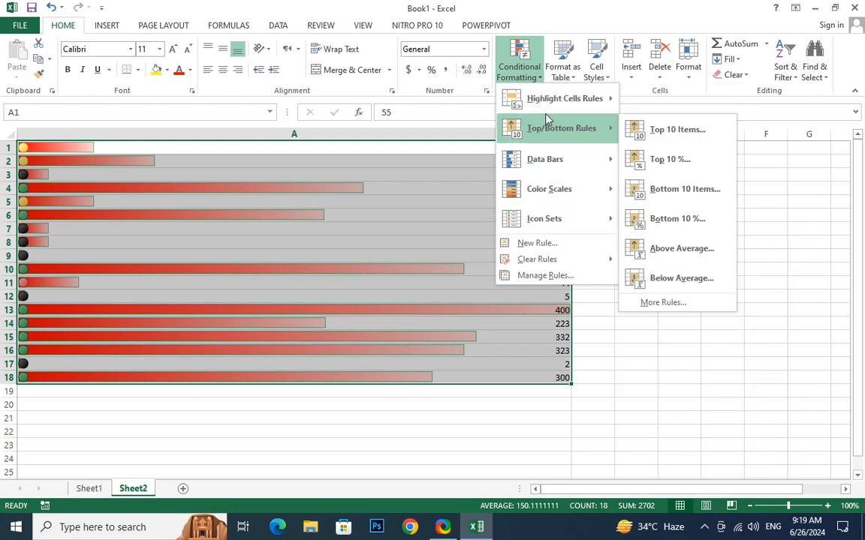
pyautogui.click(352, 358)
# Narrow column A and widen column B, ready to start in cell B1.
pyautogui.moveTo(572, 140)
pyautogui.mouseDown()
pyautogui.moveTo(272, 139)
pyautogui.moveTo(569, 133)
pyautogui.mouseUp()
pyautogui.click(548, 172)
pyautogui.click(424, 147)
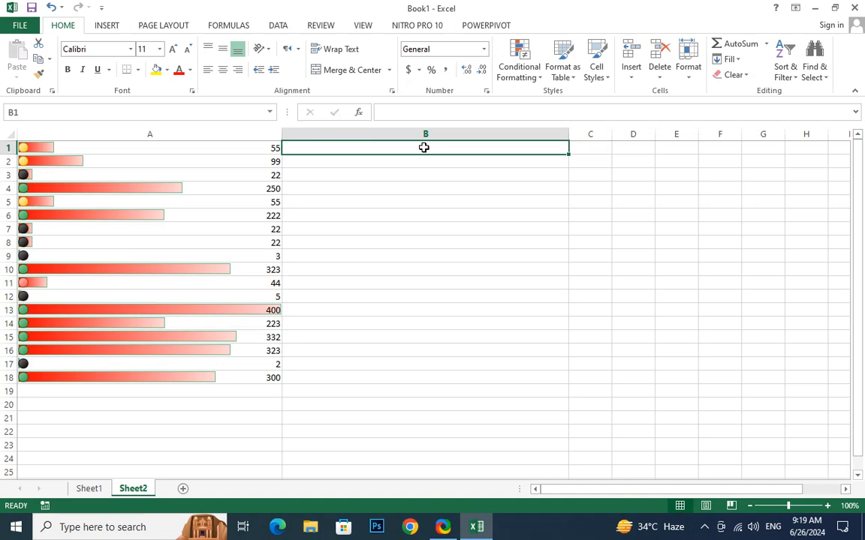
# Enter =RANDBETWEEN(500,500000000) in cell B1.
pyautogui.write('=RAND')
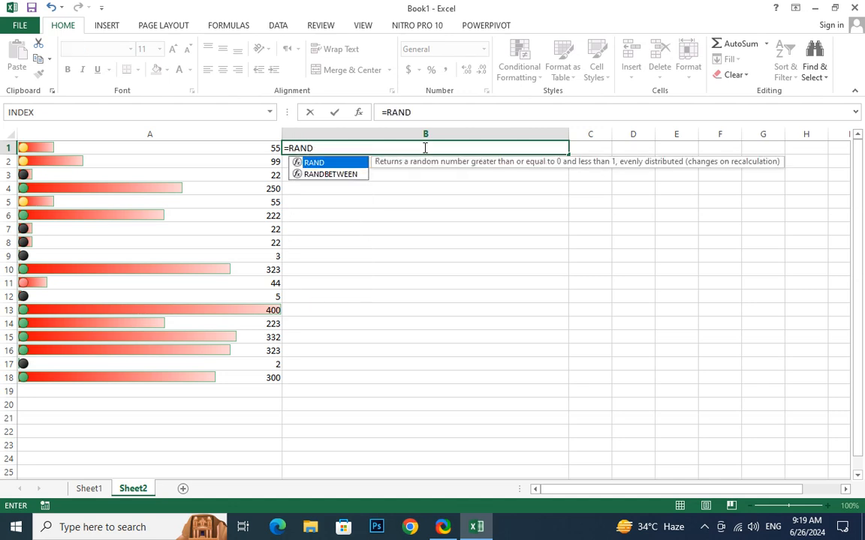
pyautogui.press('Down')
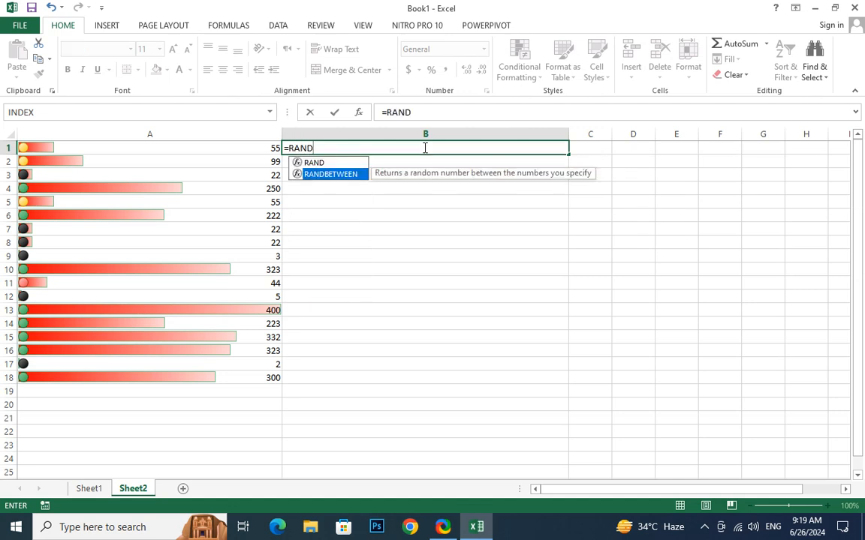
pyautogui.doubleClick(307, 174)
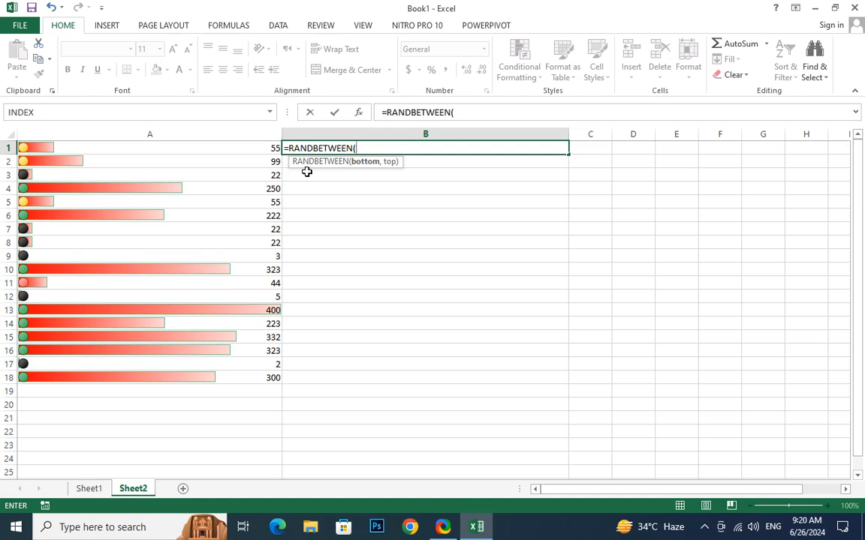
pyautogui.write('500,')
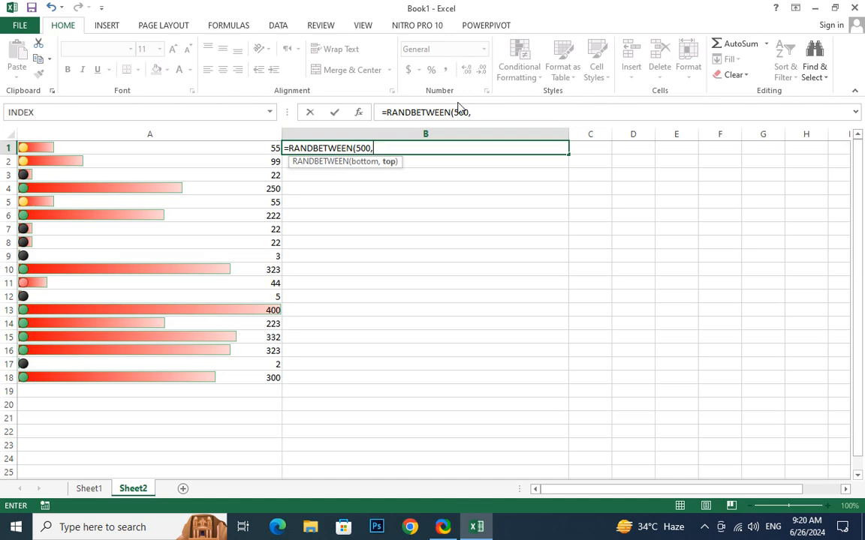
pyautogui.write('5000000')
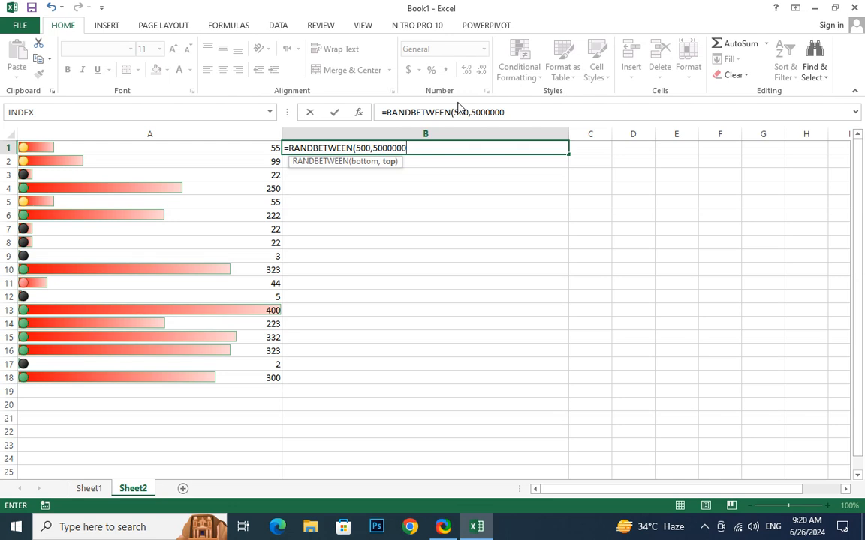
pyautogui.write('00)')
pyautogui.press('Return')
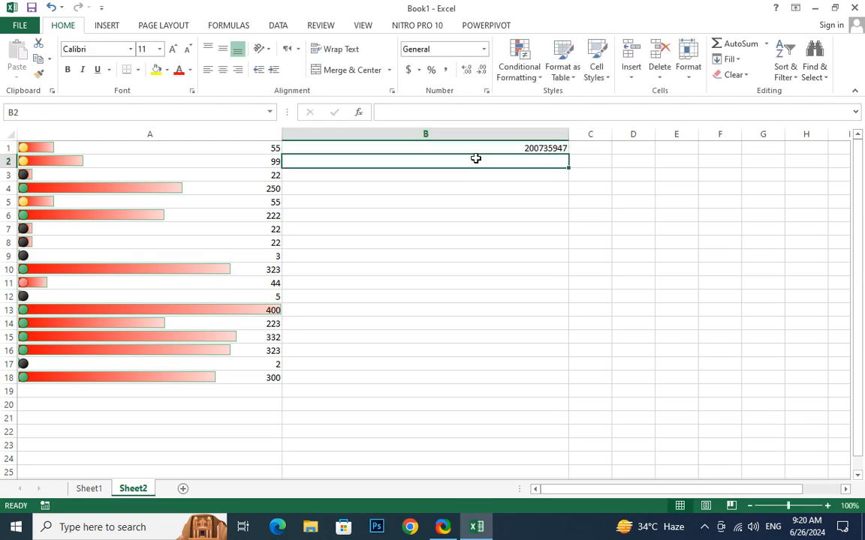
# Fill the B1 random-number formula down through B53.
pyautogui.click(475, 151)
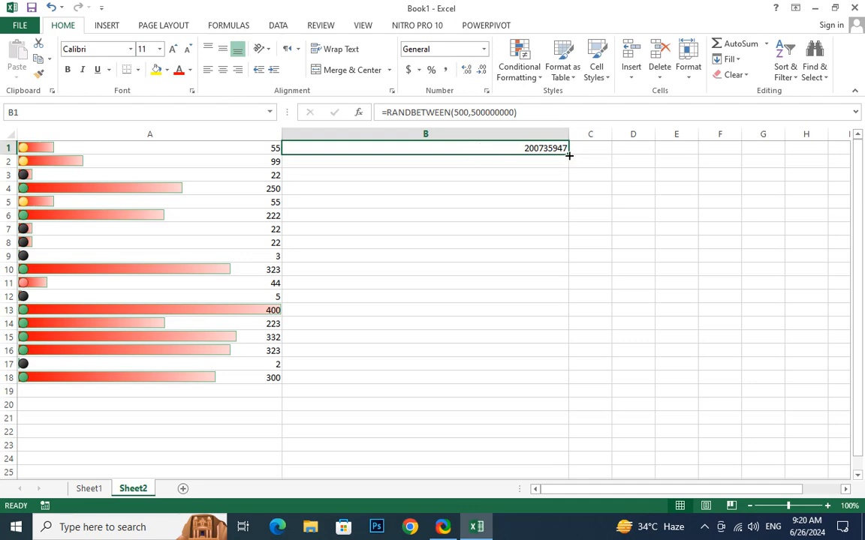
pyautogui.moveTo(568, 154); pyautogui.dragTo(604, 376)
pyautogui.scroll(3, 637, 378)
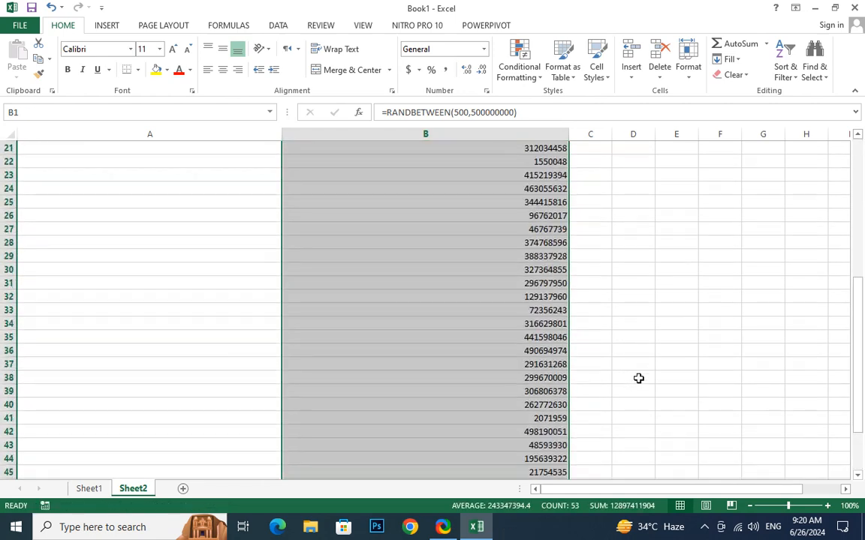
pyautogui.scroll(1, 638, 378)
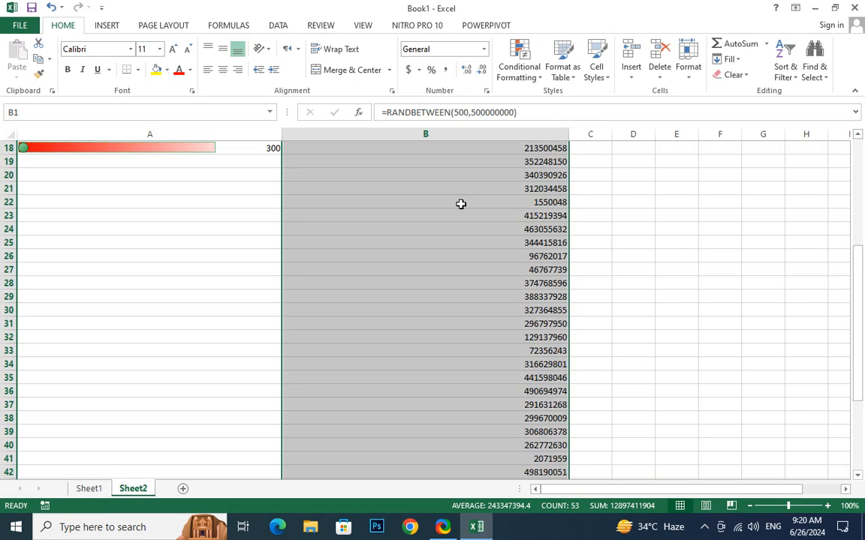
# Add a Top 10 Items rule to column B with Light Red Fill and Dark Red Text.
pyautogui.click(531, 78)
pyautogui.moveTo(550, 111)
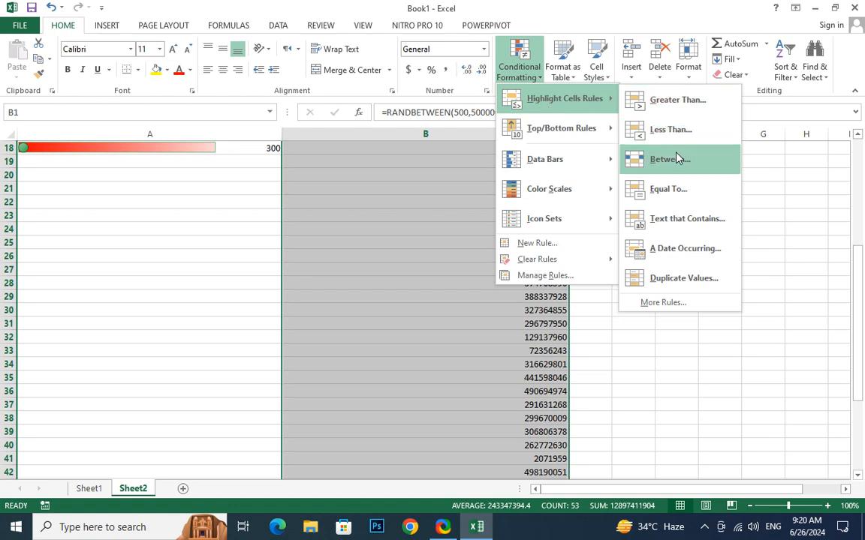
pyautogui.moveTo(561, 134)
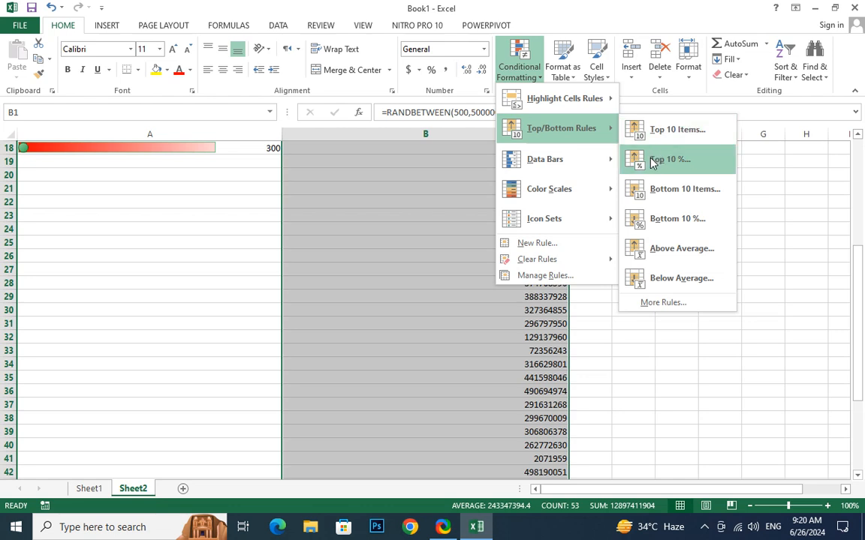
pyautogui.click(675, 139)
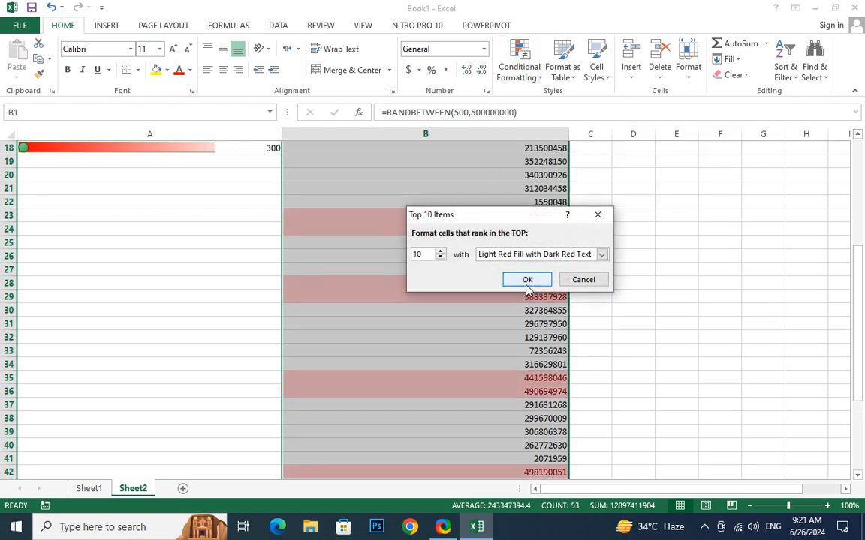
pyautogui.click(525, 280)
pyautogui.scroll(-6, 647, 325)
pyautogui.scroll(3, 646, 325)
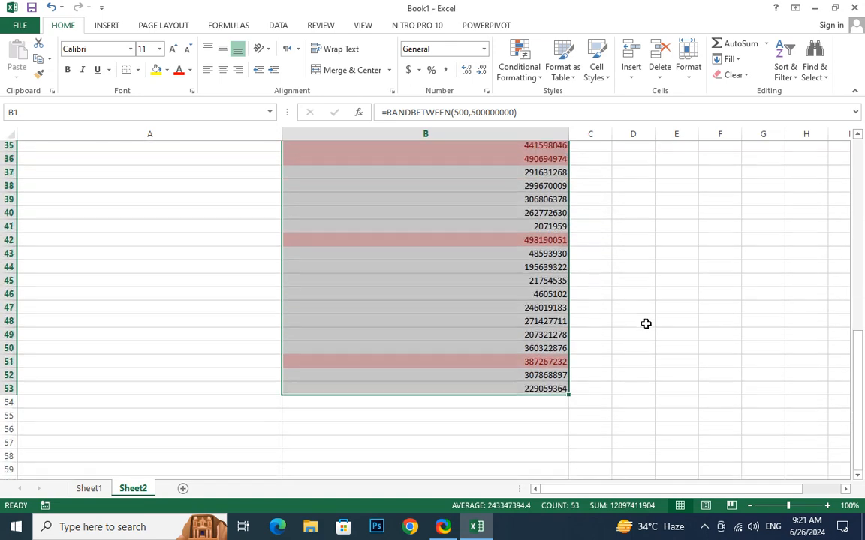
pyautogui.scroll(9, 646, 323)
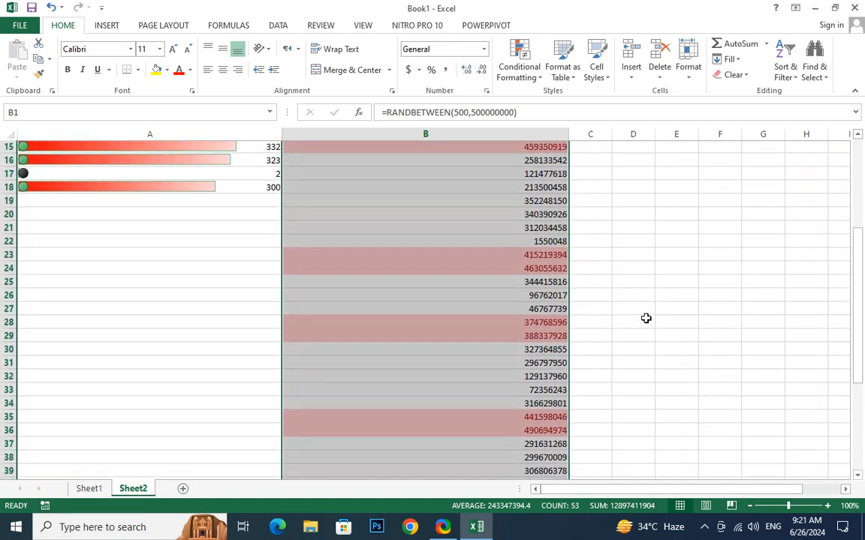
# Add a Top 10% rule to column B with the default light red highlight.
pyautogui.click(525, 72)
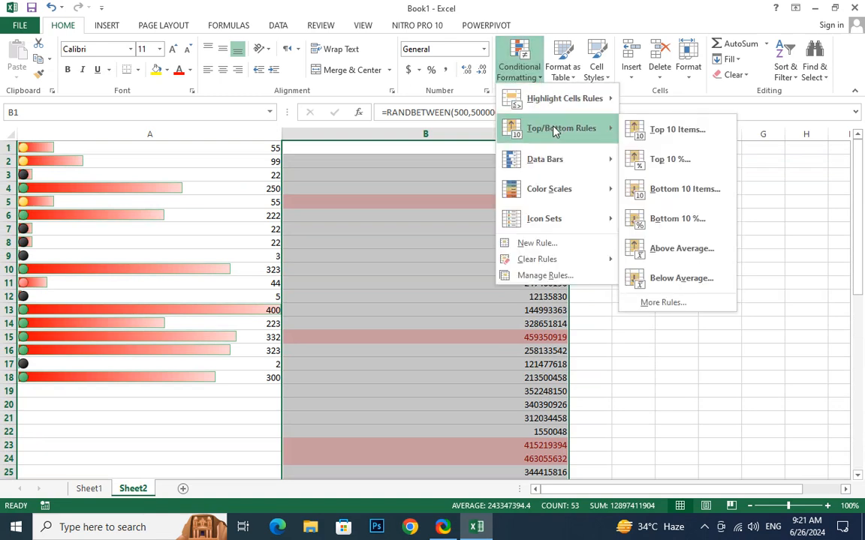
pyautogui.click(680, 158)
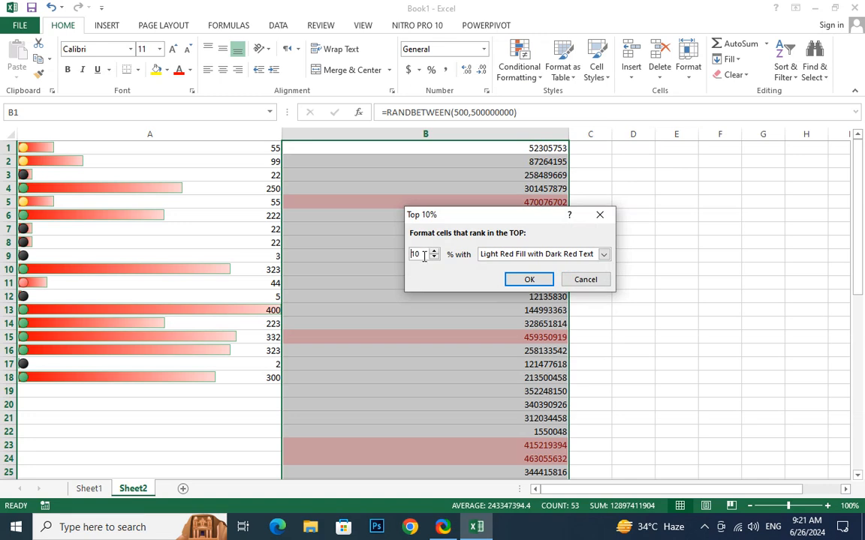
pyautogui.click(529, 279)
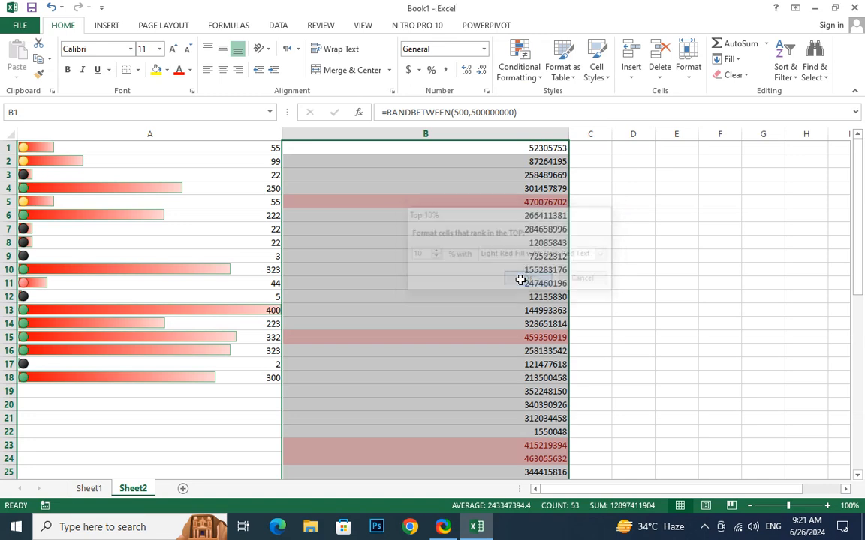
pyautogui.scroll(-4, 518, 275)
pyautogui.scroll(3, 517, 272)
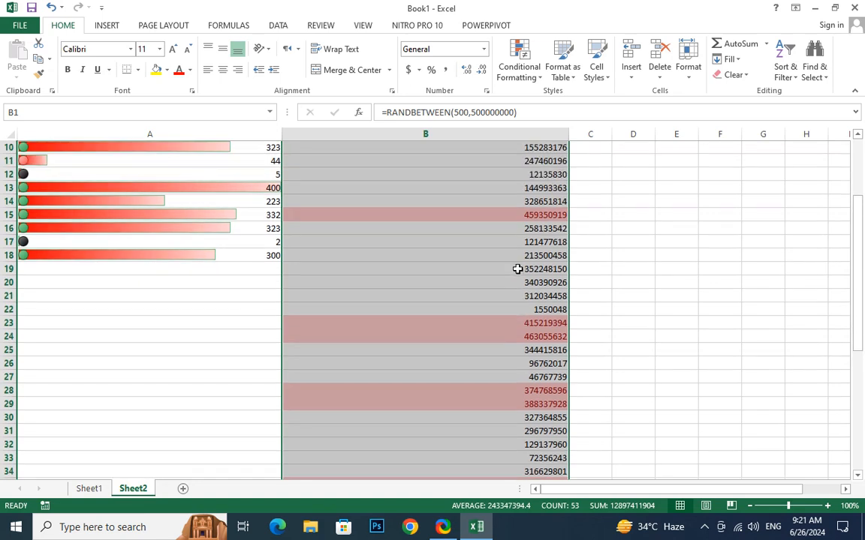
pyautogui.scroll(-2, 521, 183)
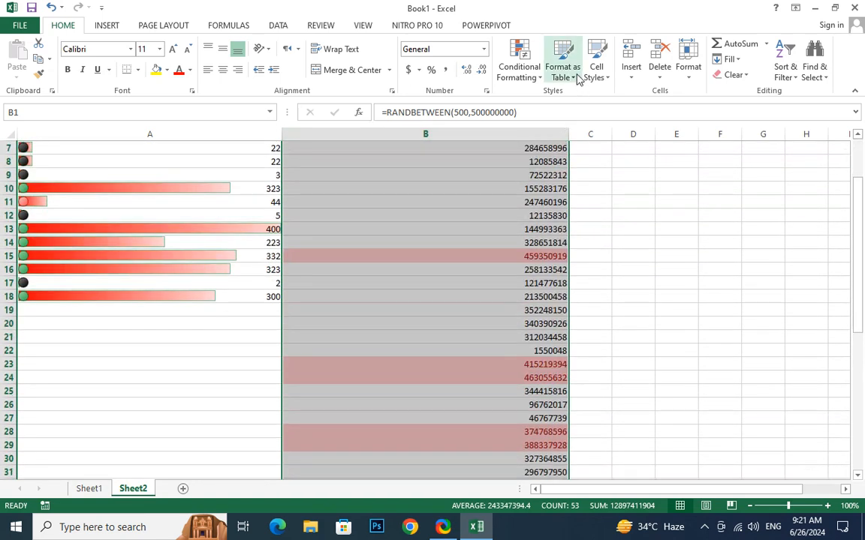
# Add a second top-percentage rule to column B with the value changed to 5%.
pyautogui.click(525, 75)
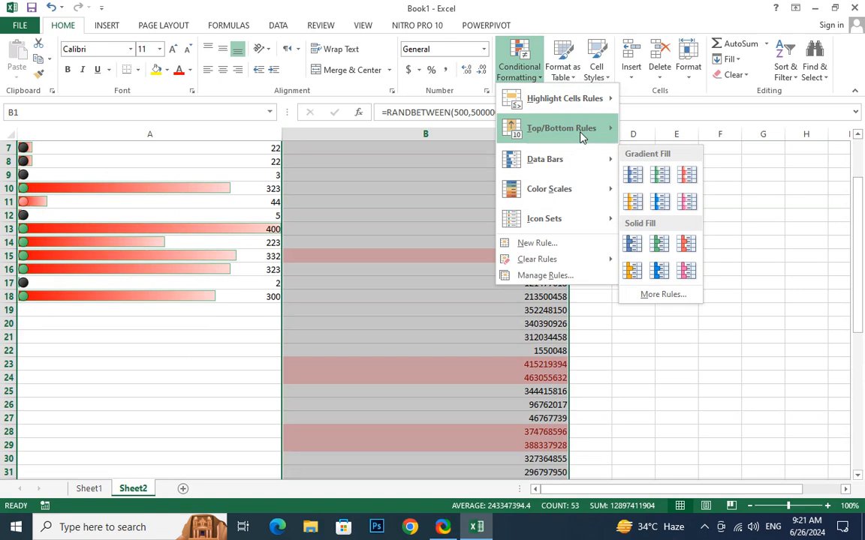
pyautogui.click(670, 158)
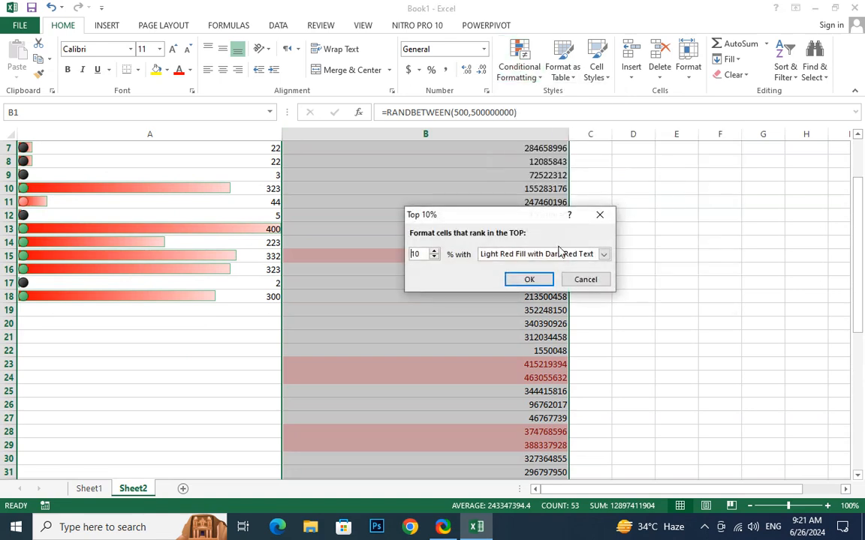
pyautogui.moveTo(422, 255); pyautogui.dragTo(382, 257)
pyautogui.write('5')
pyautogui.click(530, 279)
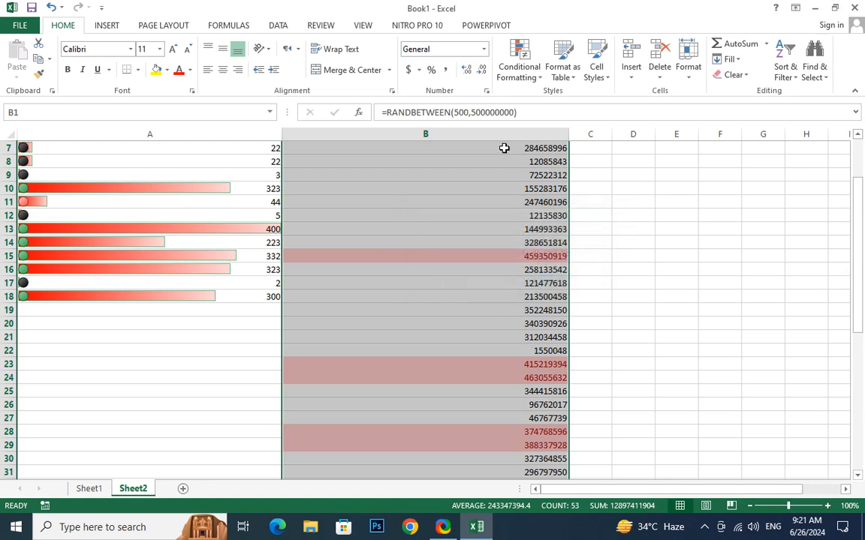
pyautogui.scroll(-1, 480, 225)
pyautogui.scroll(1, 456, 270)
pyautogui.scroll(-2, 456, 271)
pyautogui.scroll(2, 457, 271)
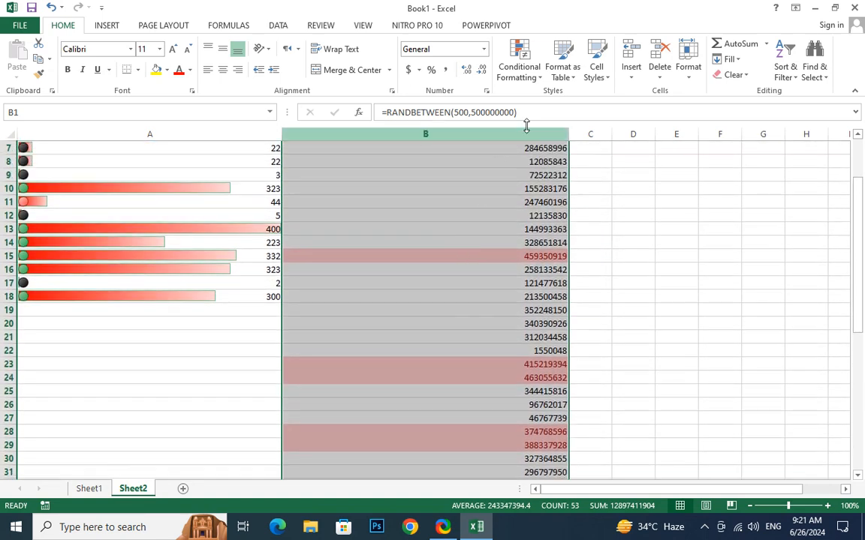
# Add a Top 2% rule to column B using Green Fill with Dark Green Text.
pyautogui.click(522, 71)
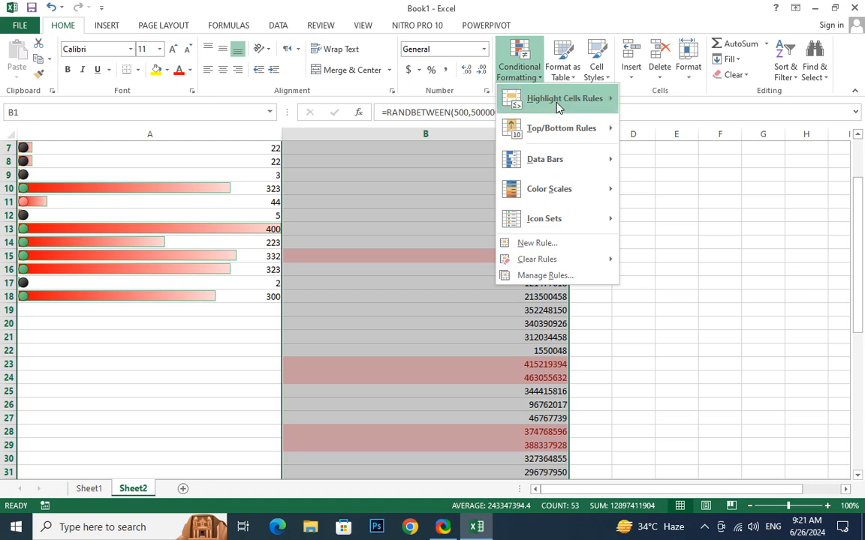
pyautogui.moveTo(558, 103)
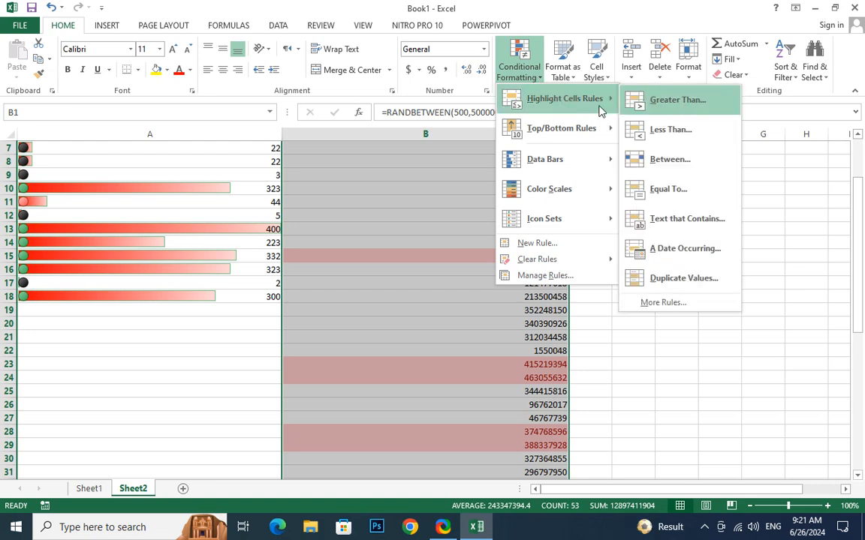
pyautogui.moveTo(553, 131)
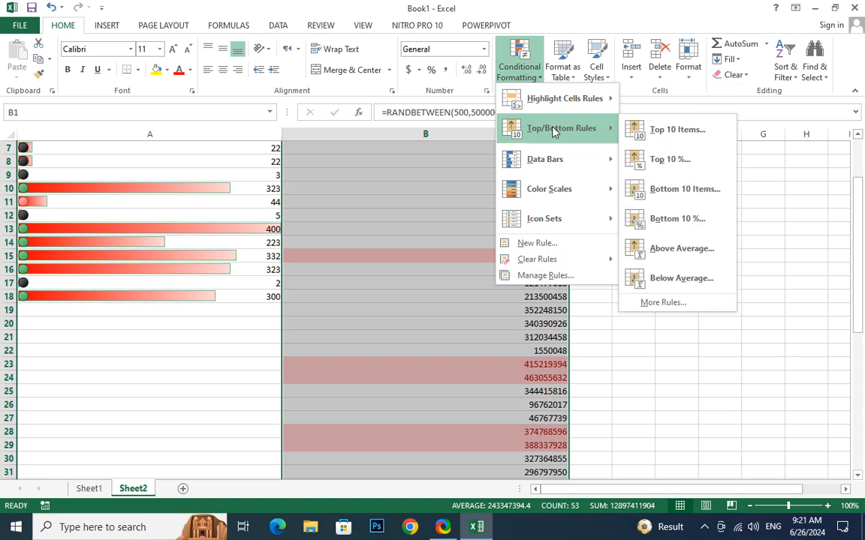
pyautogui.click(677, 164)
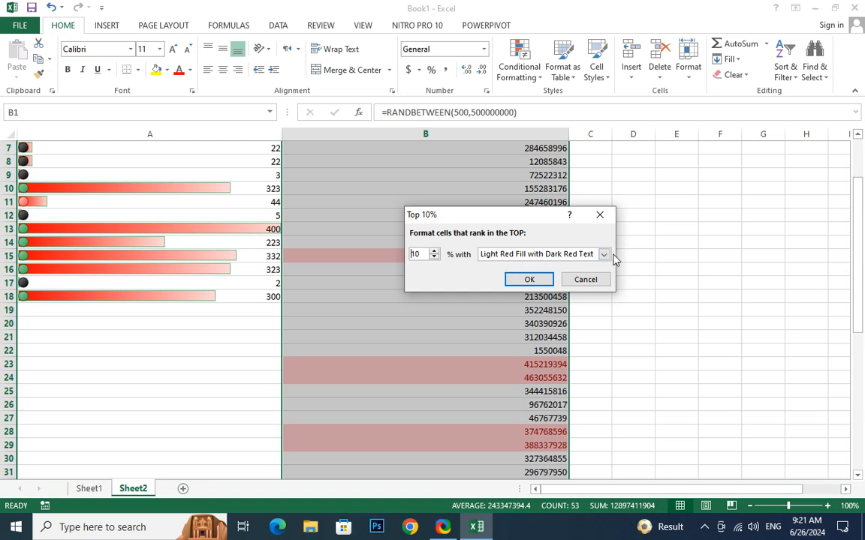
pyautogui.click(603, 254)
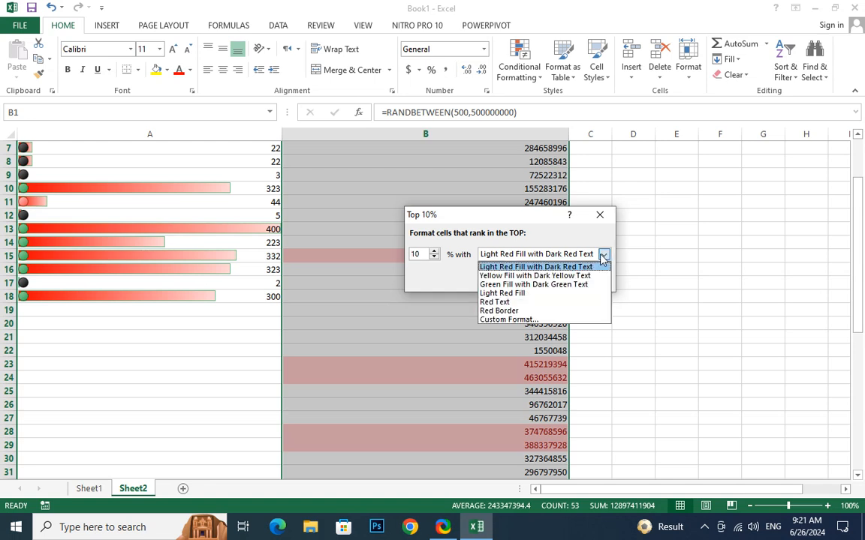
pyautogui.click(518, 284)
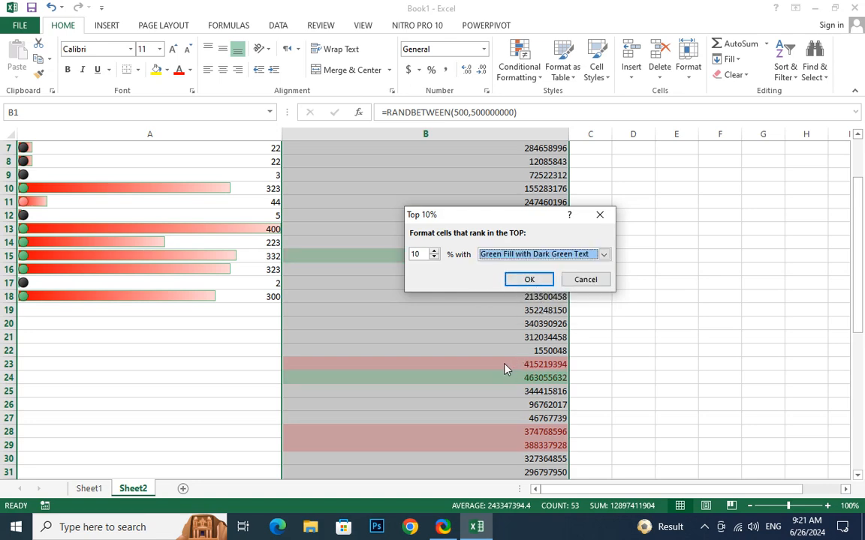
pyautogui.doubleClick(422, 253)
pyautogui.write('2')
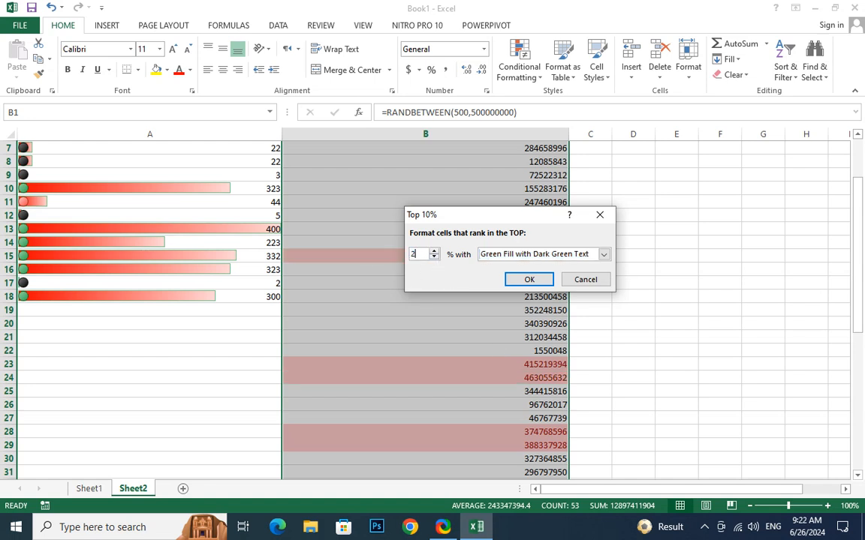
pyautogui.click(531, 280)
pyautogui.scroll(-9, 527, 319)
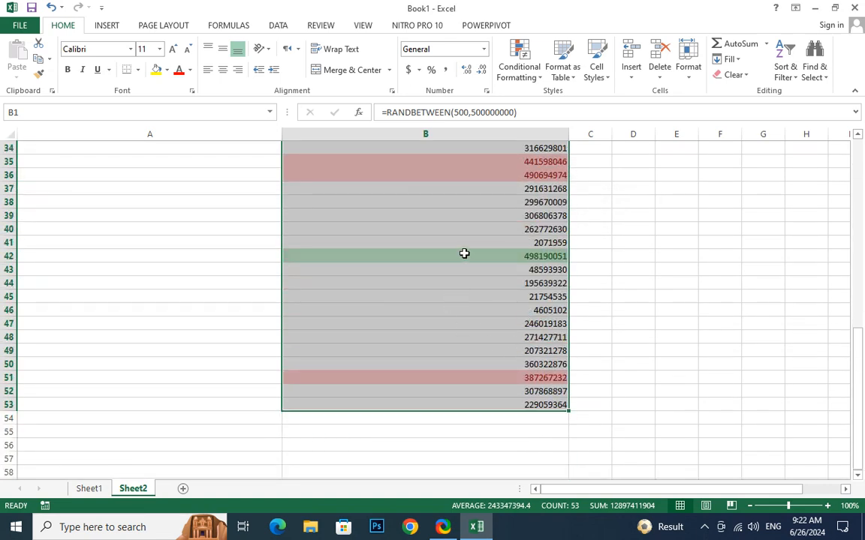
pyautogui.scroll(11, 464, 254)
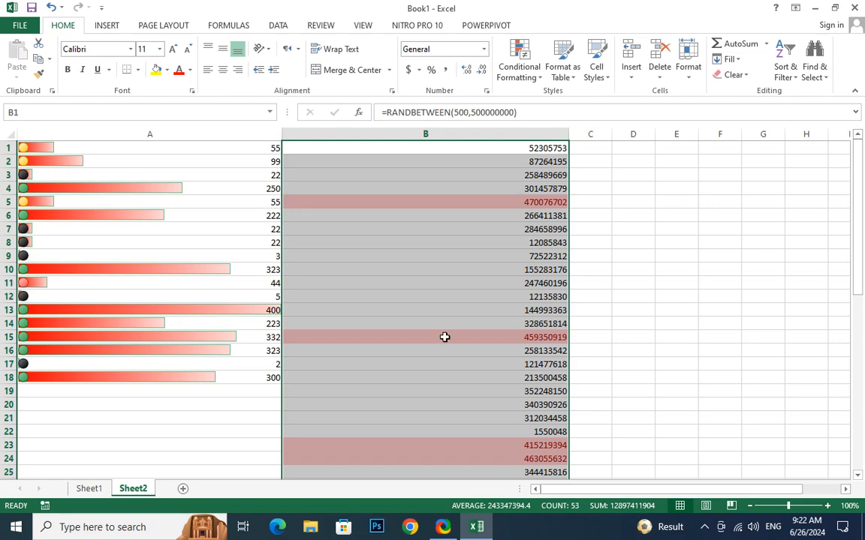
pyautogui.scroll(-9, 450, 345)
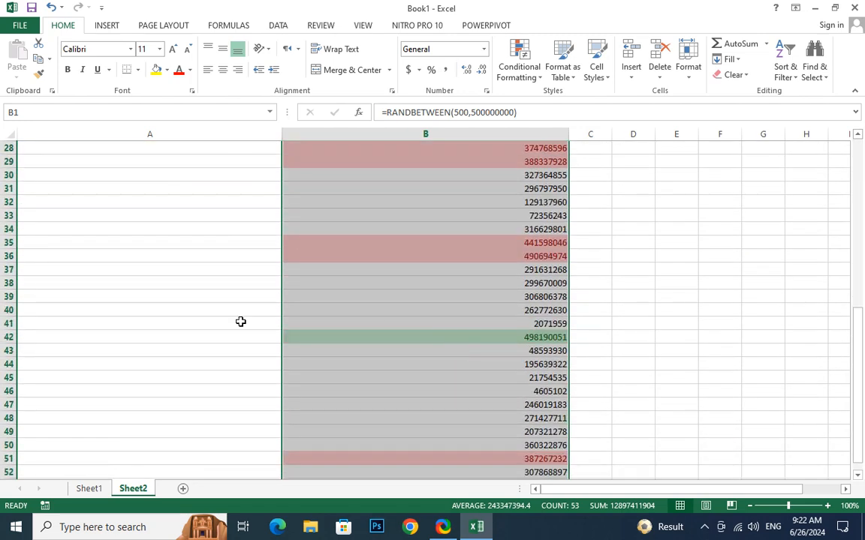
# Add an Above Average rule that gives column B's above-average cells a Red Border.
pyautogui.click(512, 72)
pyautogui.moveTo(570, 131)
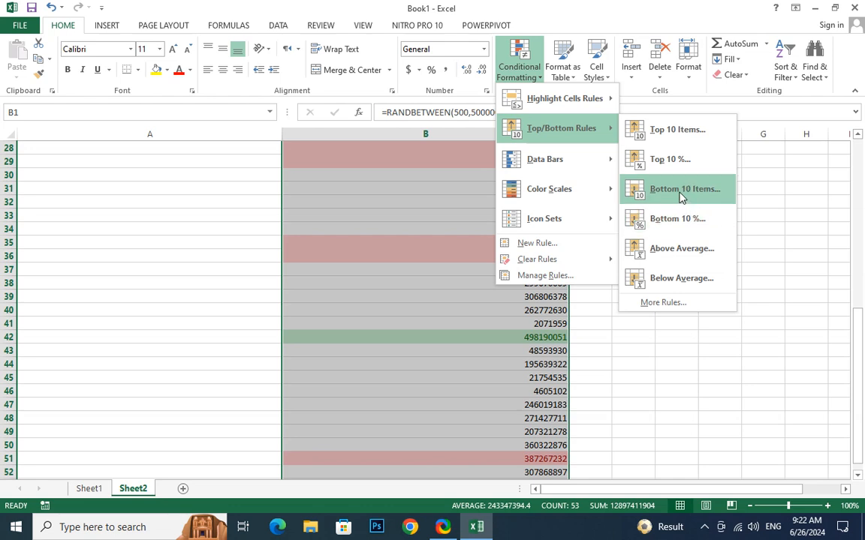
pyautogui.click(665, 259)
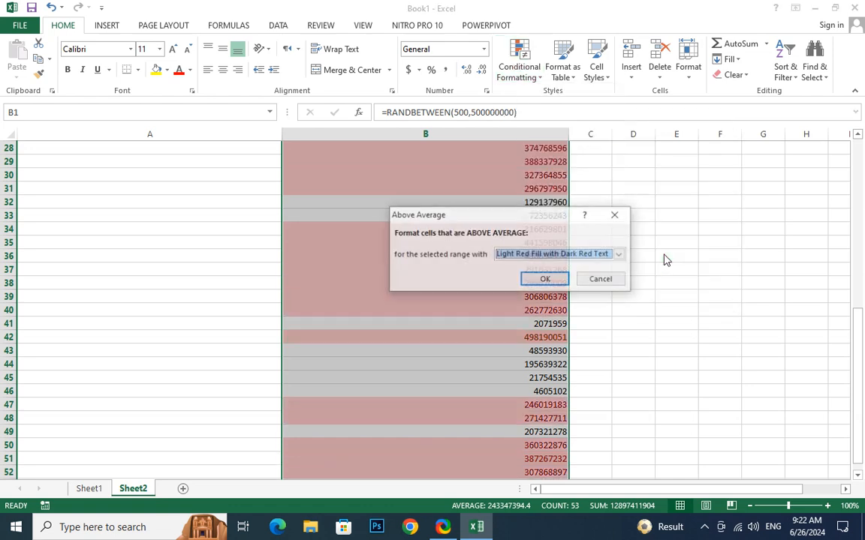
pyautogui.click(607, 254)
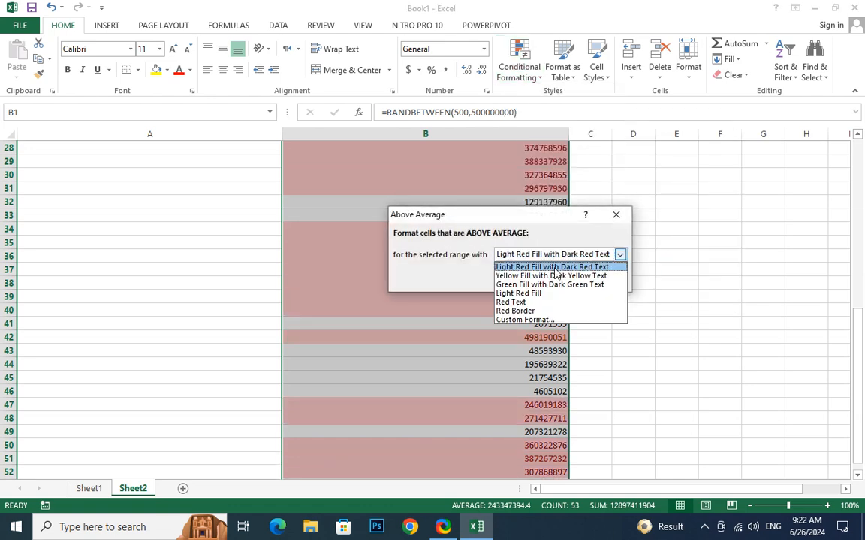
pyautogui.click(534, 312)
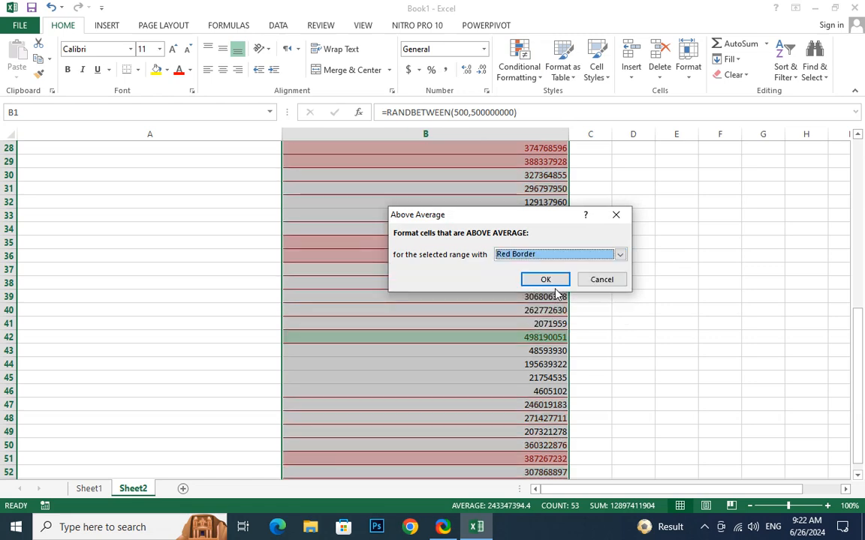
pyautogui.click(554, 288)
pyautogui.scroll(-3, 553, 313)
pyautogui.scroll(7, 553, 313)
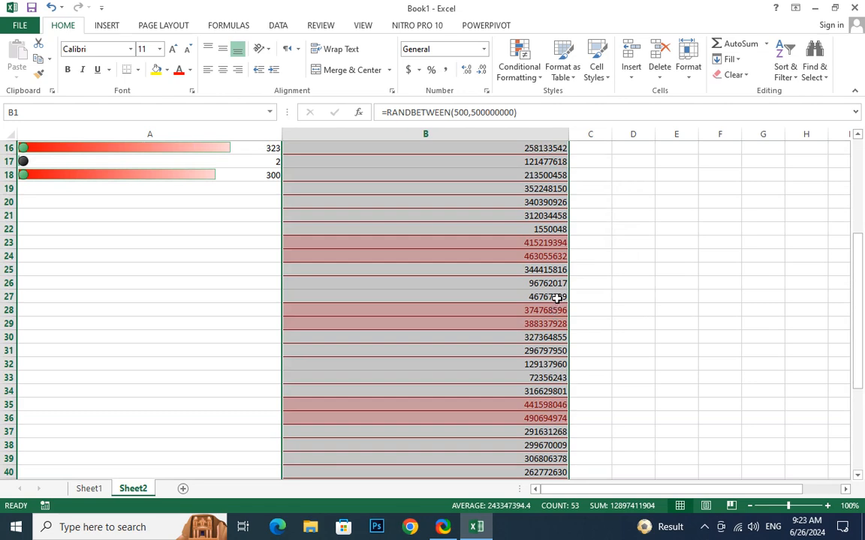
# Scroll back to the top of column B and open the Conditional Formatting menu for Top/Bottom Rules.
pyautogui.scroll(4, 559, 296)
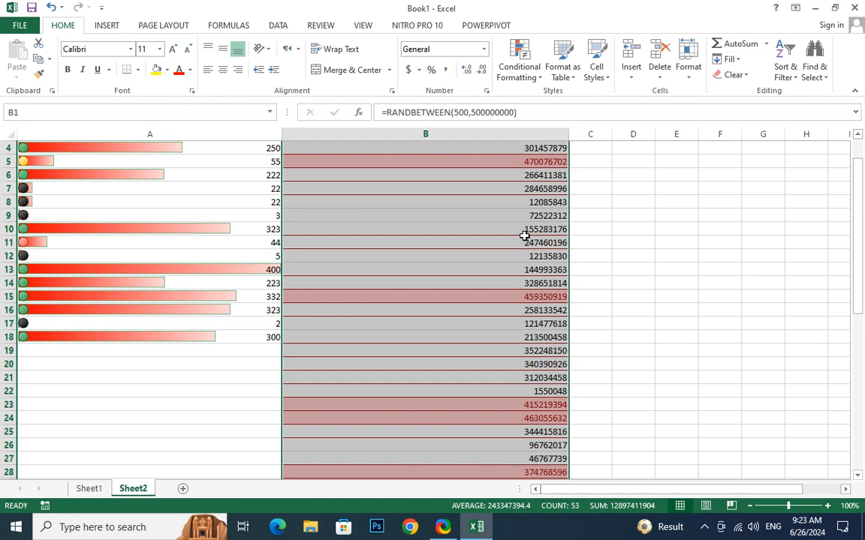
pyautogui.click(531, 73)
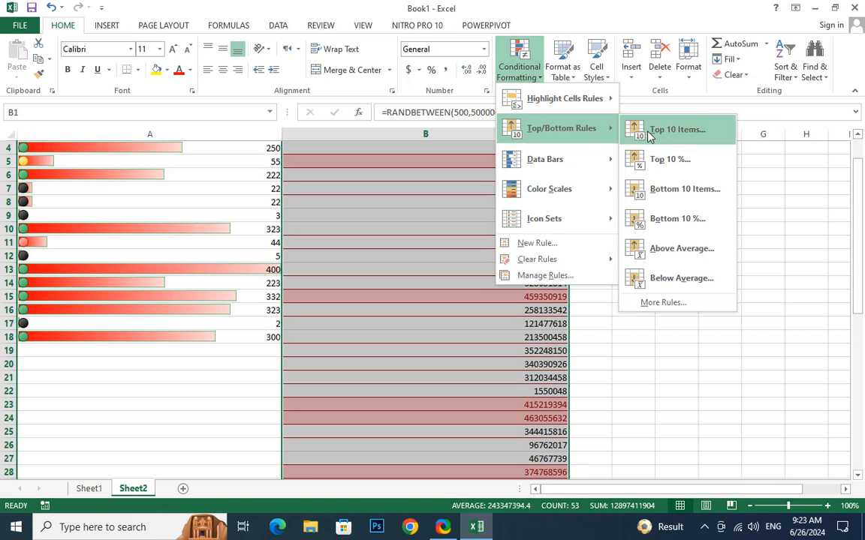
# Create a new top-ranked rule via More Rules set to 20, and open its Format settings.
pyautogui.click(670, 304)
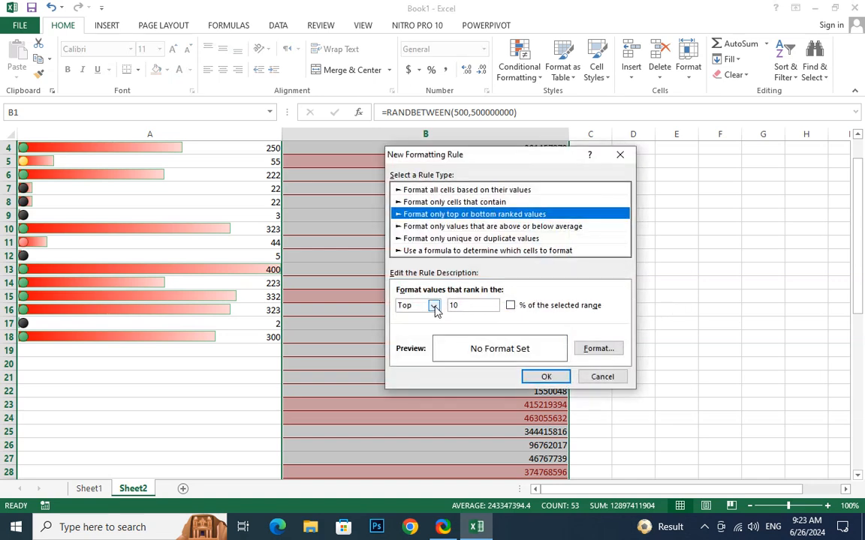
pyautogui.doubleClick(474, 304)
pyautogui.write('20')
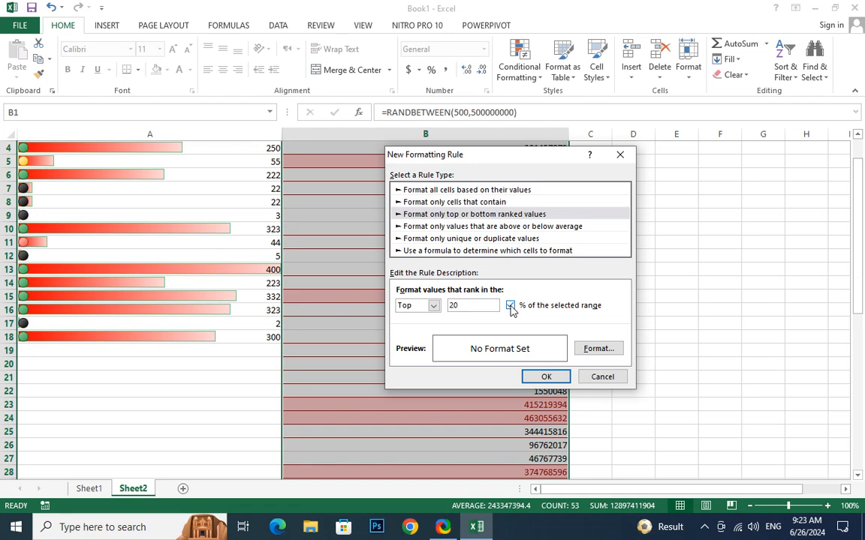
pyautogui.click(606, 354)
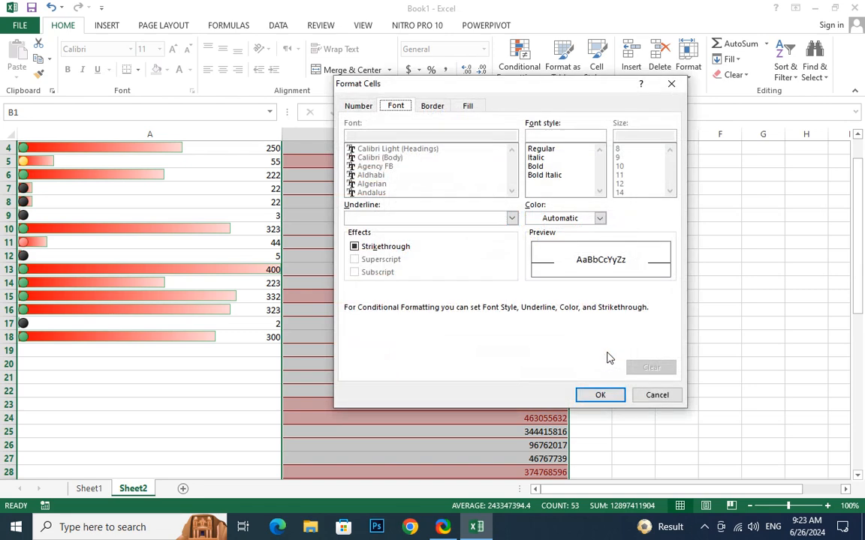
# Set the rule's font to bold, dark green, double underline and strikethrough.
pyautogui.click(540, 168)
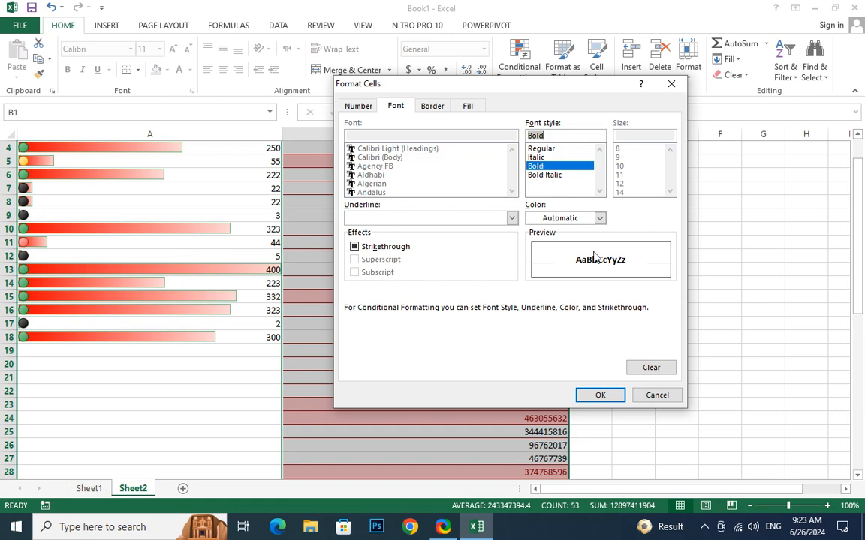
pyautogui.click(578, 220)
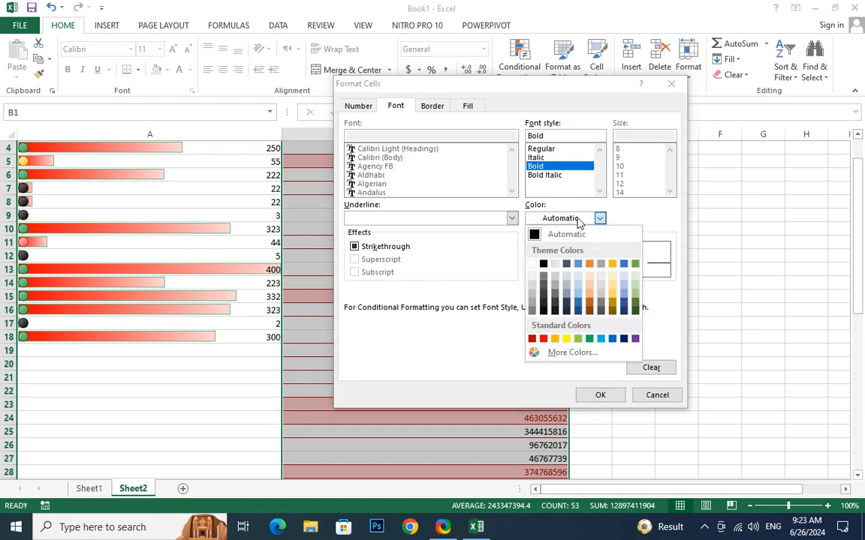
pyautogui.click(636, 311)
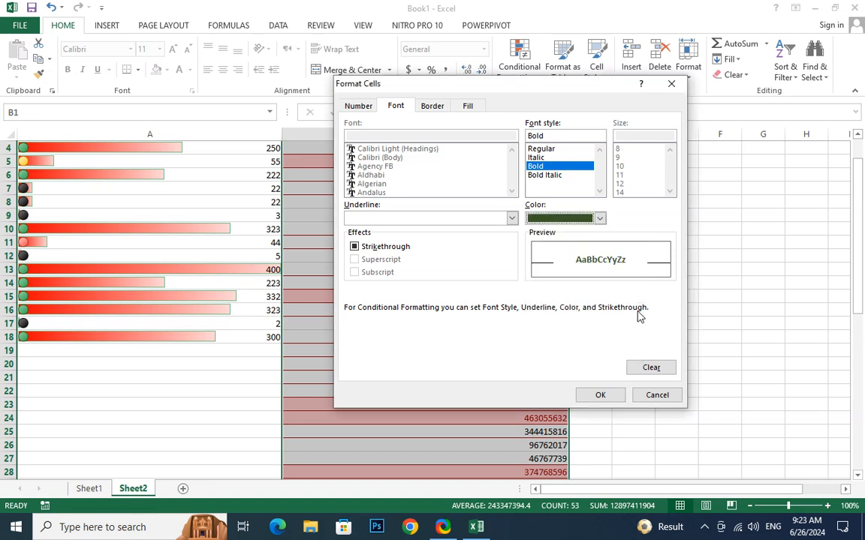
pyautogui.click(511, 218)
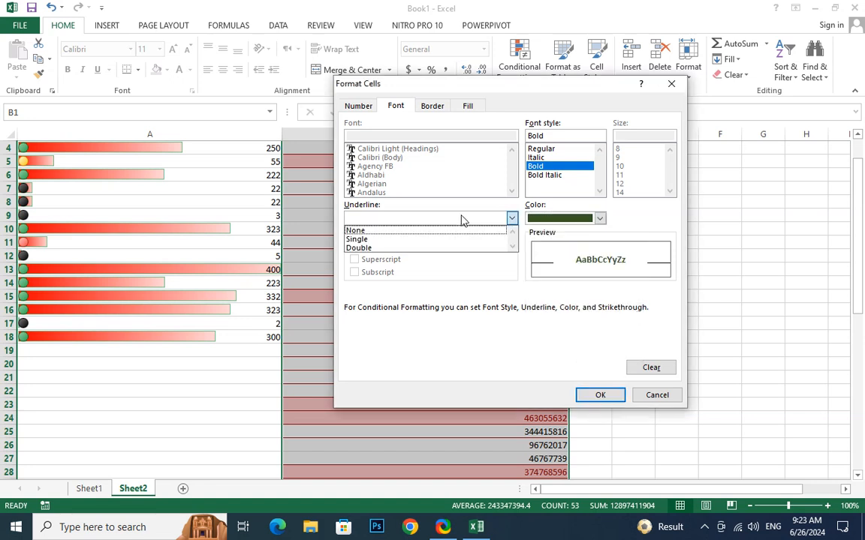
pyautogui.click(385, 248)
pyautogui.click(386, 247)
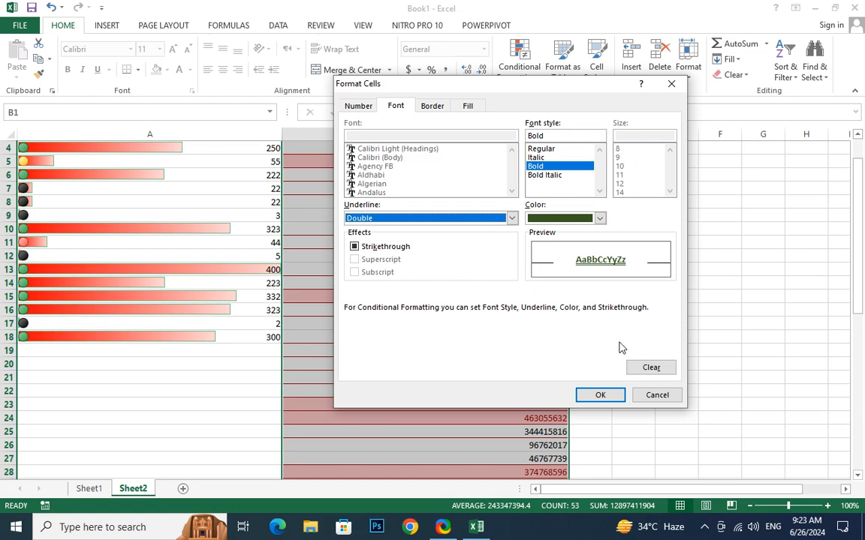
pyautogui.click(470, 108)
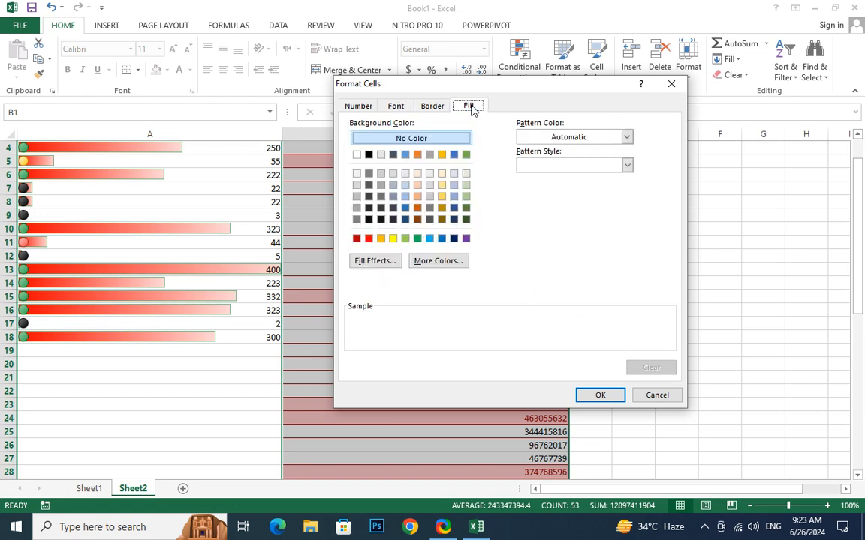
# Give the Top 20% rule a light blue fill with a black thin diagonal stripe pattern.
pyautogui.click(429, 240)
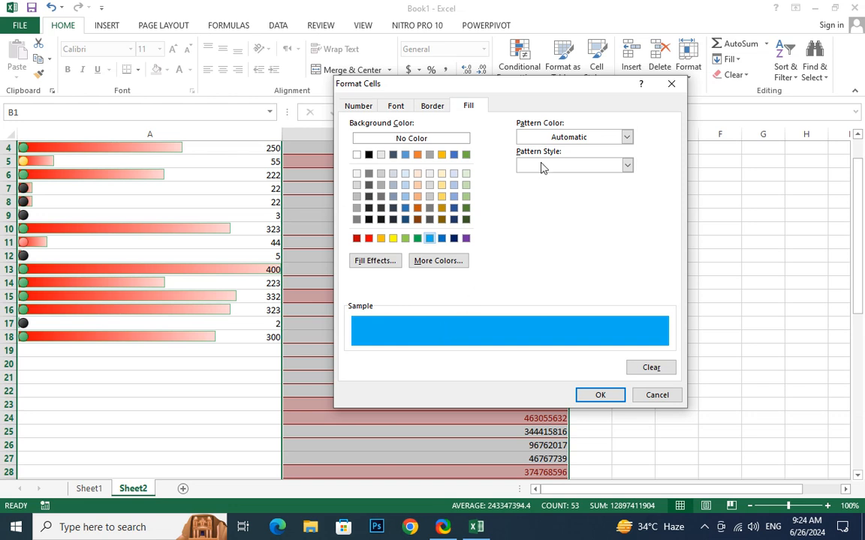
pyautogui.click(577, 140)
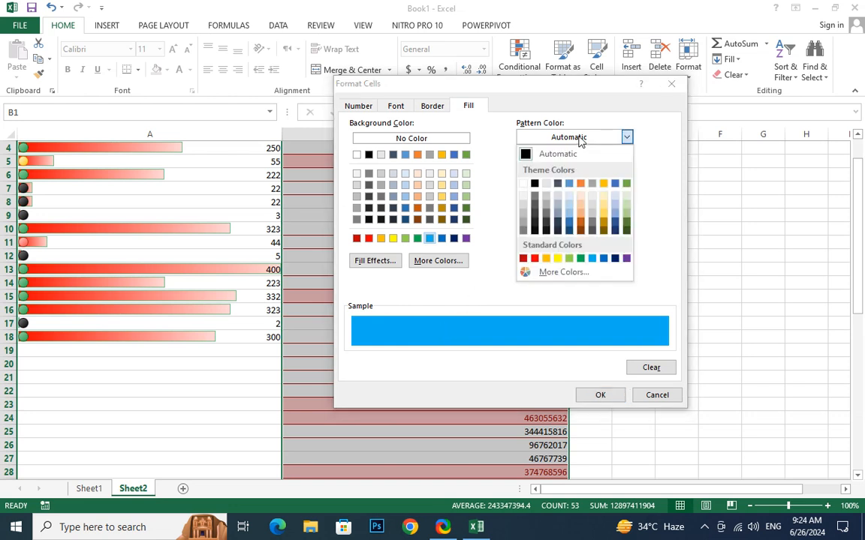
pyautogui.click(578, 140)
pyautogui.click(579, 140)
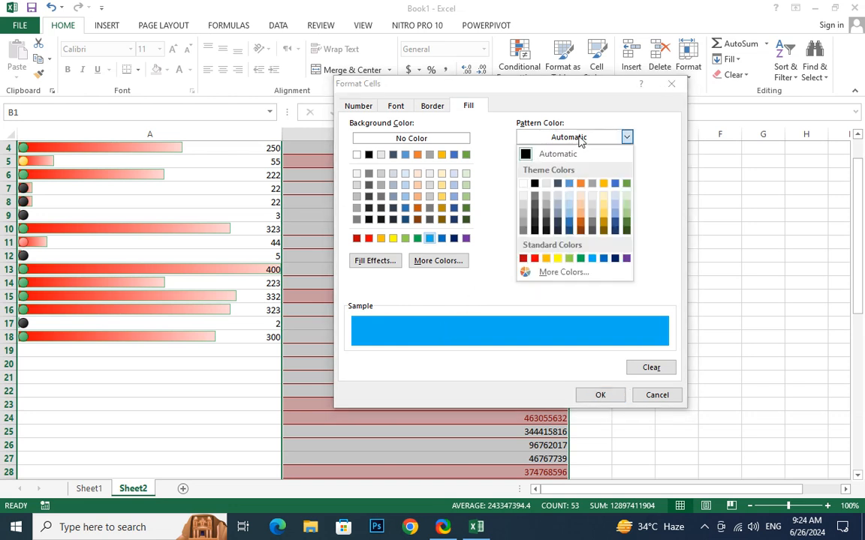
pyautogui.click(555, 274)
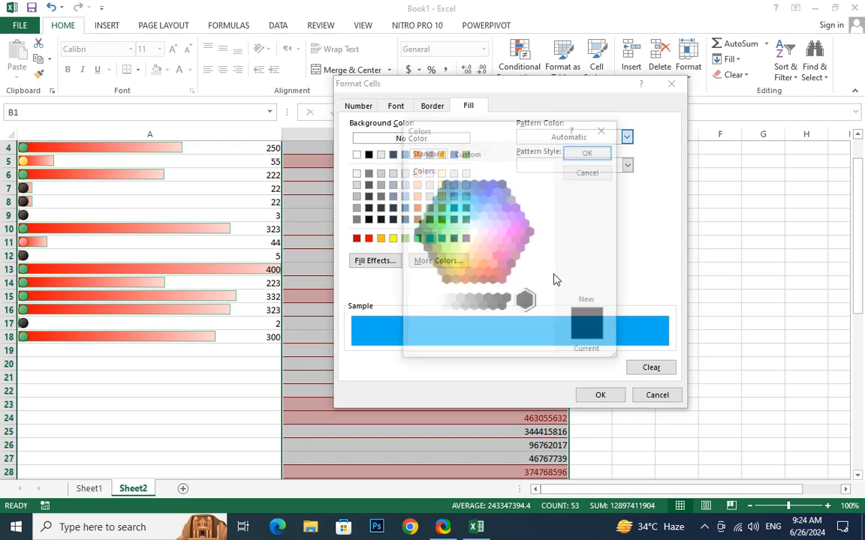
pyautogui.click(467, 152)
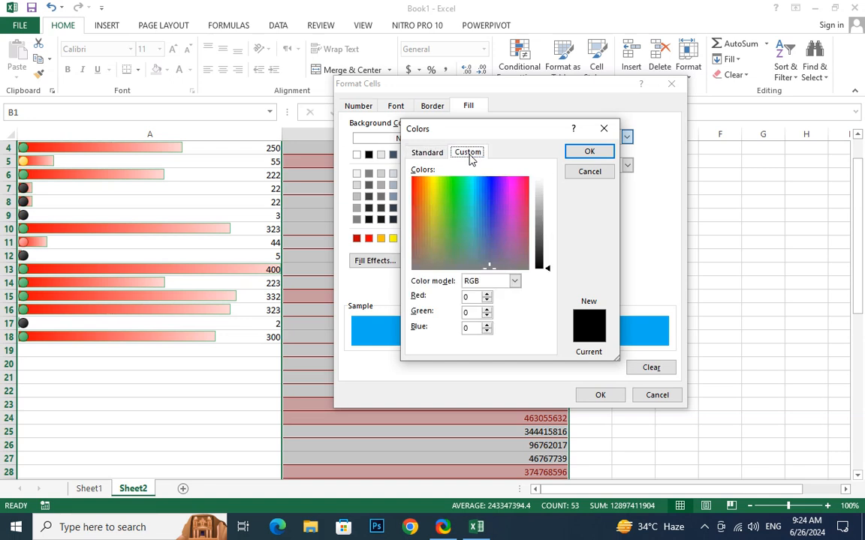
pyautogui.click(446, 244)
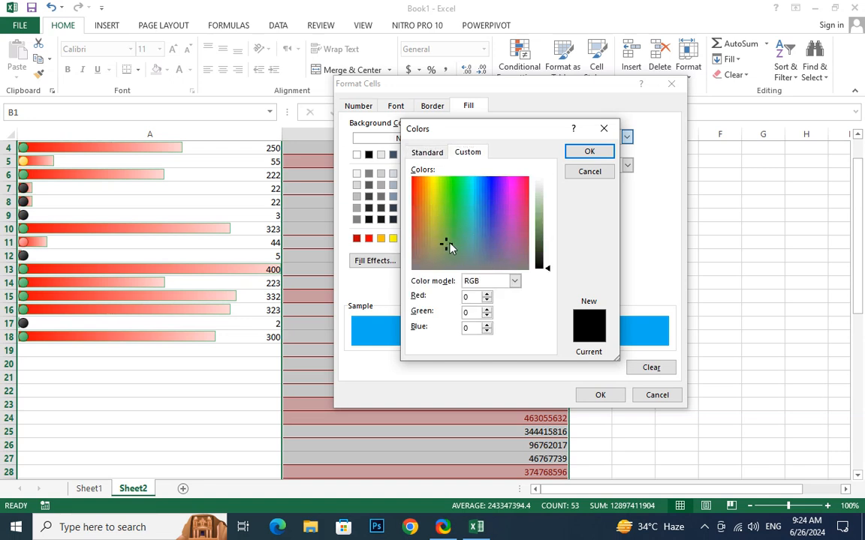
pyautogui.click(589, 151)
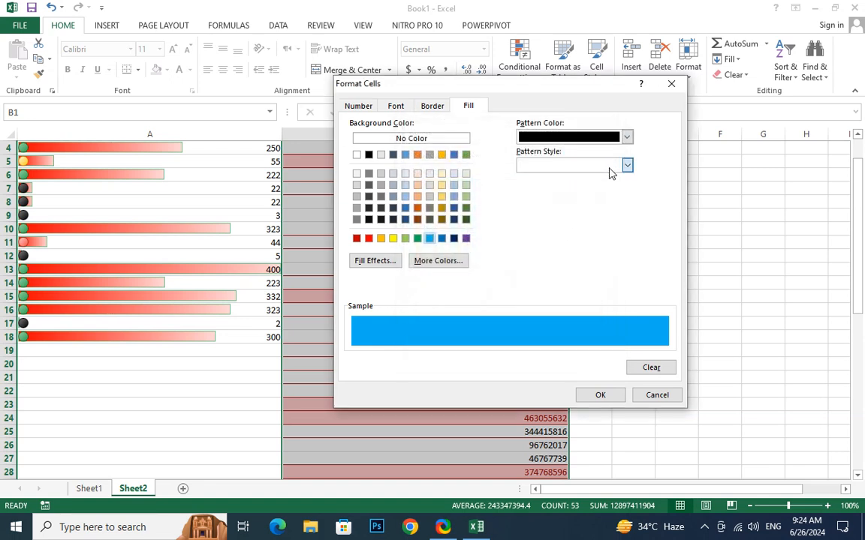
pyautogui.click(608, 169)
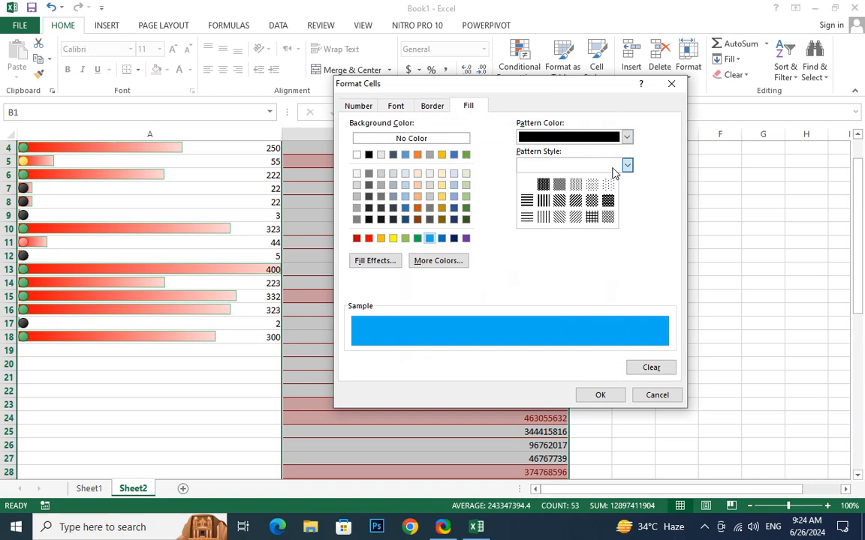
pyautogui.click(559, 217)
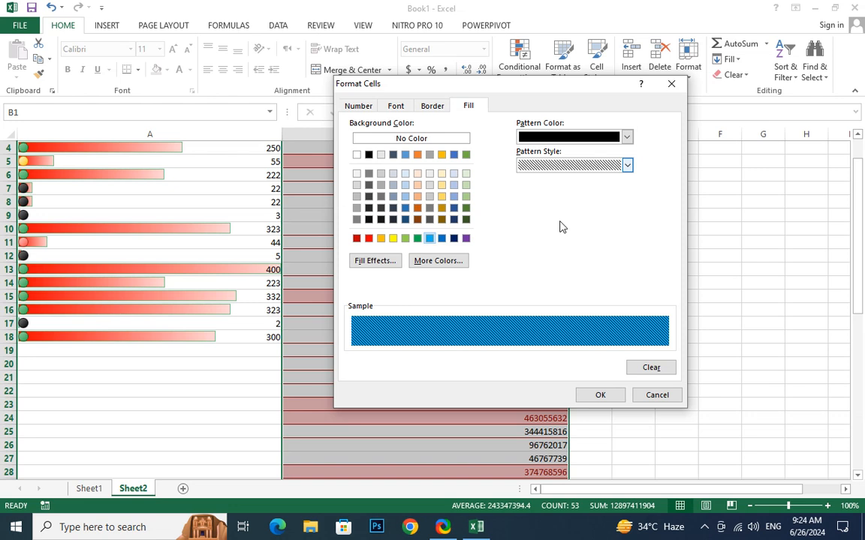
pyautogui.click(601, 397)
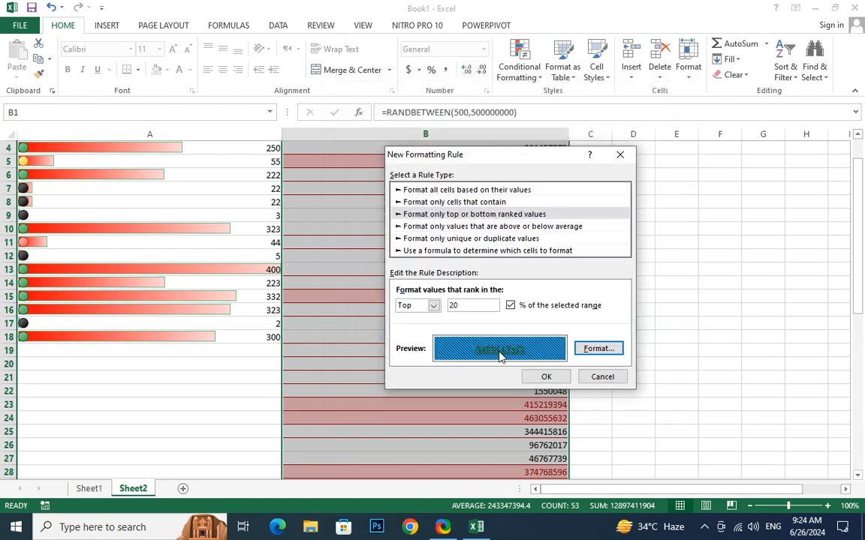
# Apply the blue-hatched Top 20% rule to column B, then reopen Conditional Formatting's rule types.
pyautogui.click(546, 377)
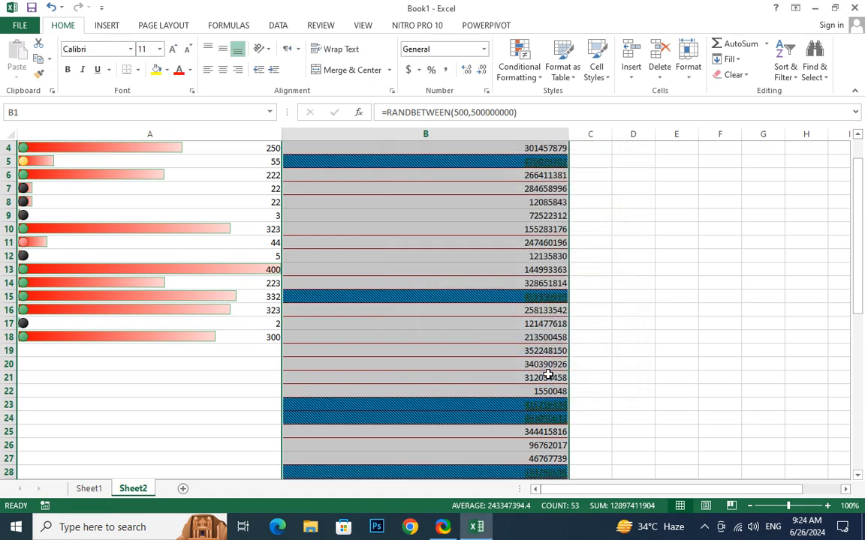
pyautogui.scroll(-7, 517, 375)
pyautogui.scroll(-4, 517, 374)
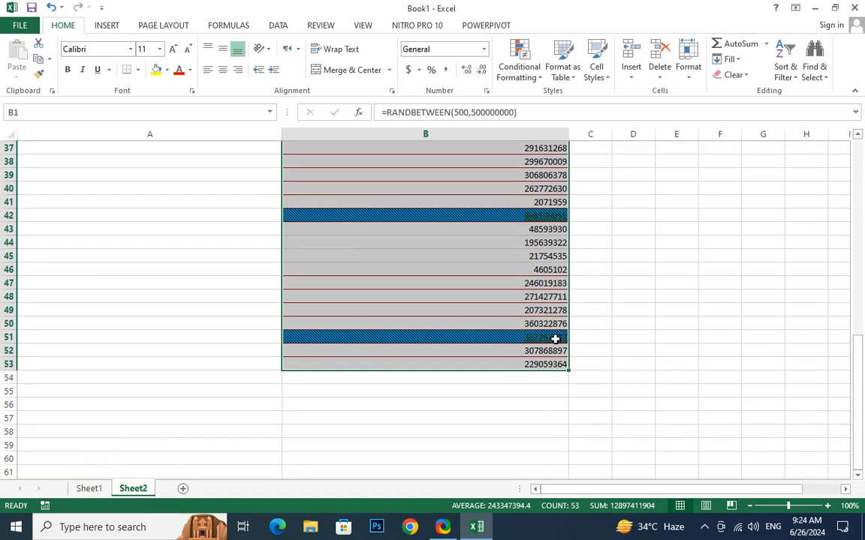
pyautogui.click(525, 81)
pyautogui.moveTo(565, 101)
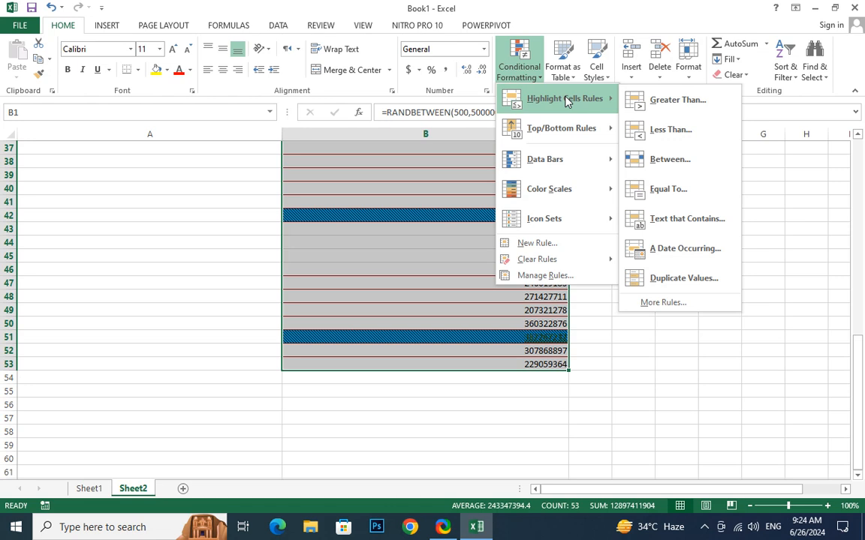
# Display the Icon Sets gallery from the Conditional Formatting menu.
pyautogui.moveTo(606, 224)
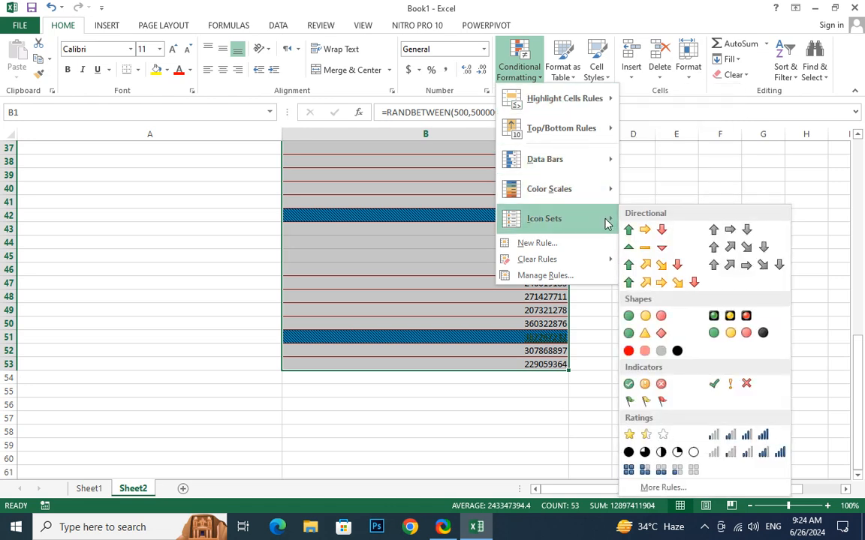
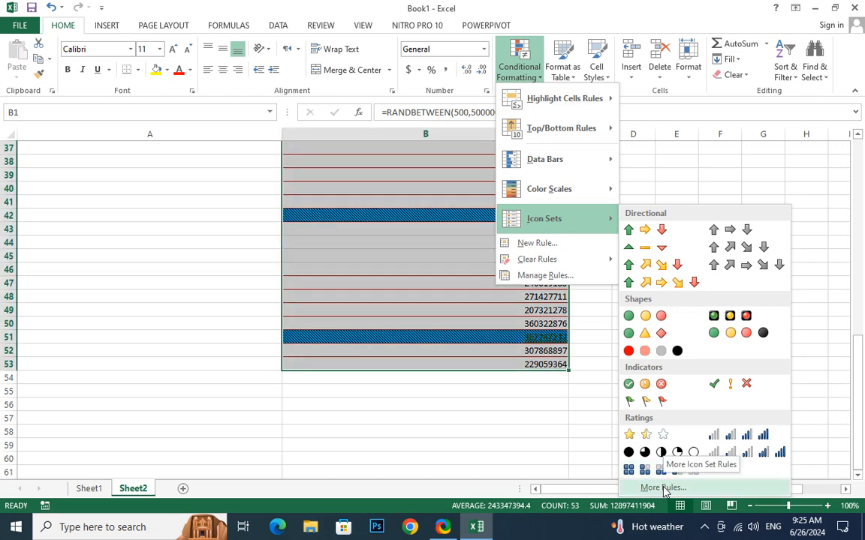
# Start a custom icon set rule under More Rules using the four coloured arrows style.
pyautogui.click(663, 489)
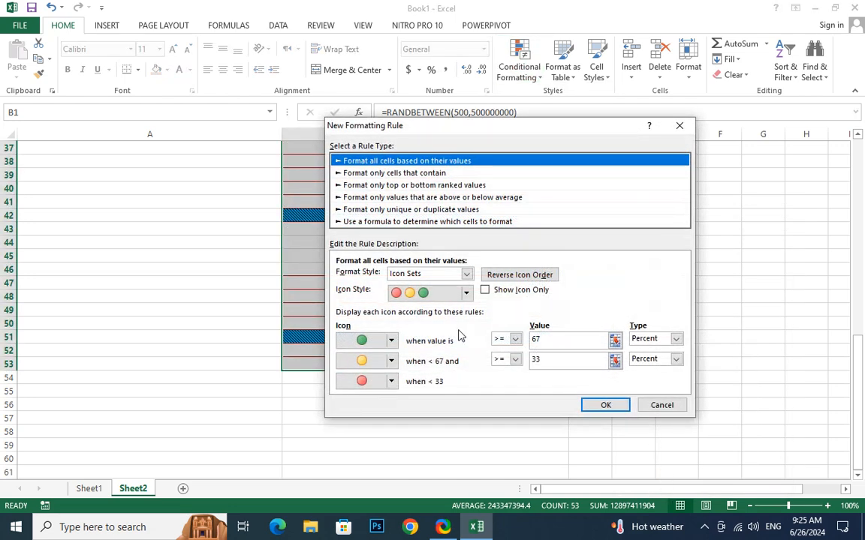
pyautogui.click(466, 292)
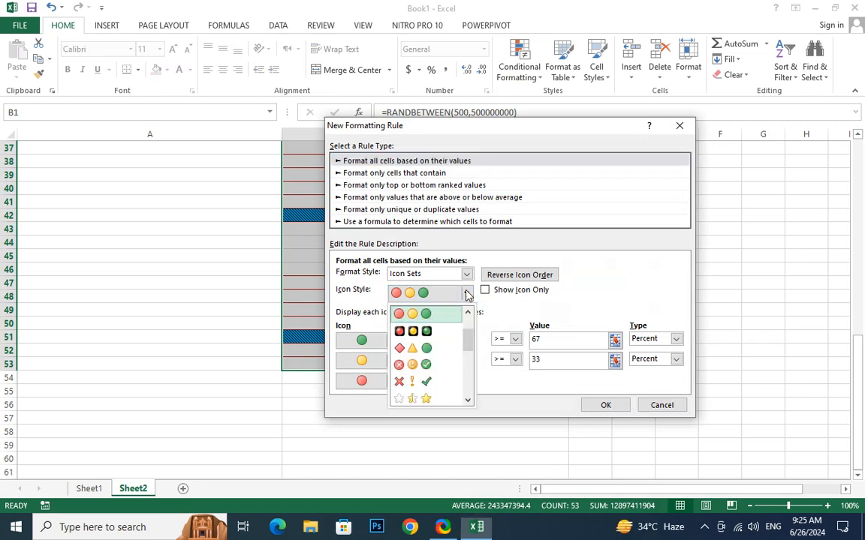
pyautogui.scroll(-3, 432, 340)
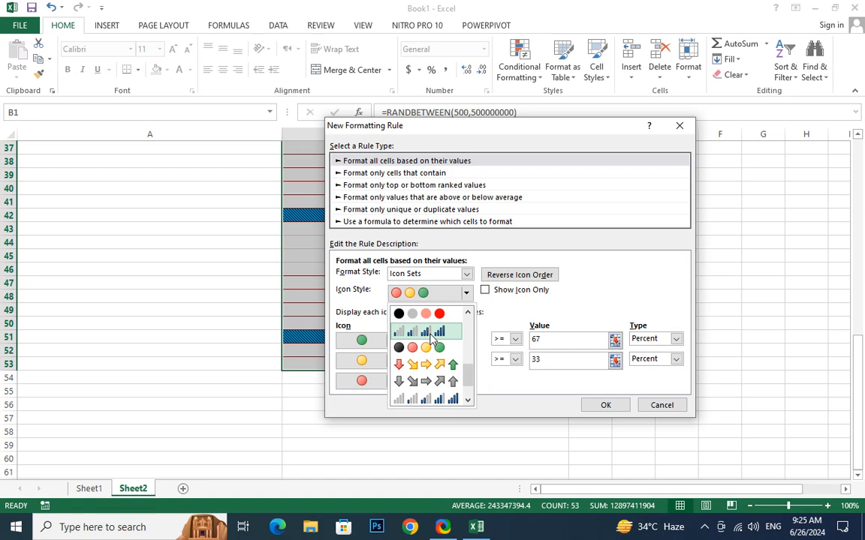
pyautogui.scroll(-1, 432, 339)
pyautogui.scroll(2, 431, 339)
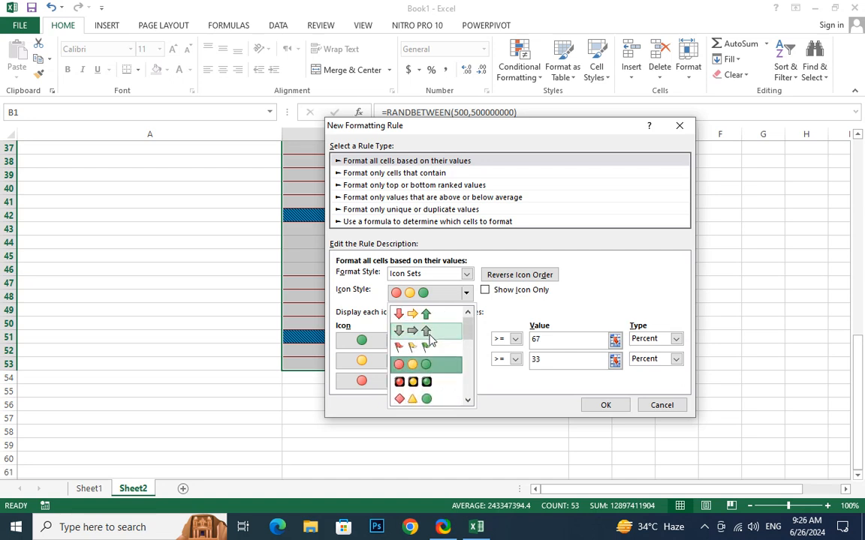
pyautogui.scroll(-1, 431, 339)
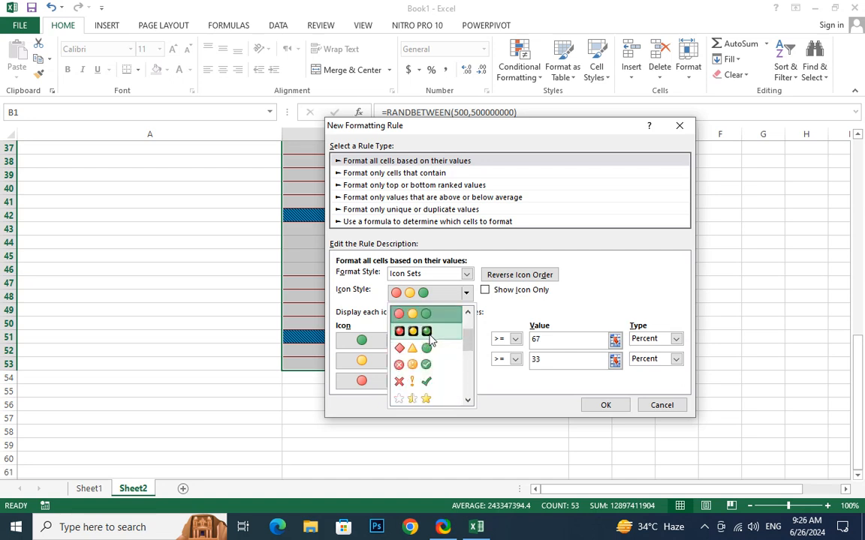
pyautogui.scroll(-3, 430, 340)
pyautogui.click(430, 340)
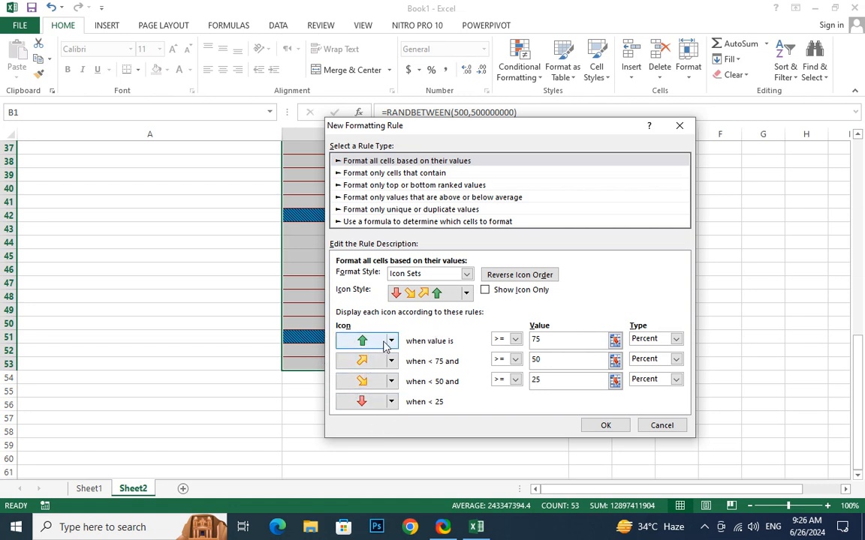
# Change the lower three tiers to red circle, signal bars and four boxes, then apply.
pyautogui.click(390, 361)
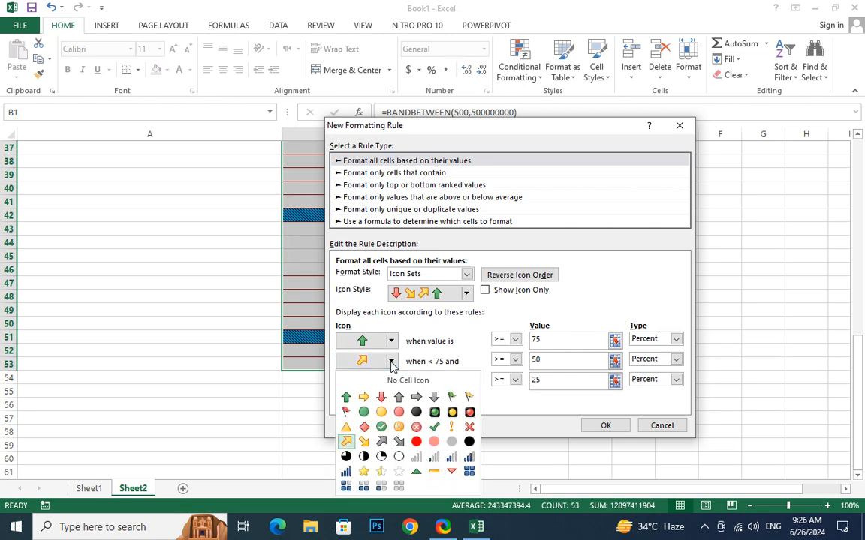
pyautogui.click(416, 441)
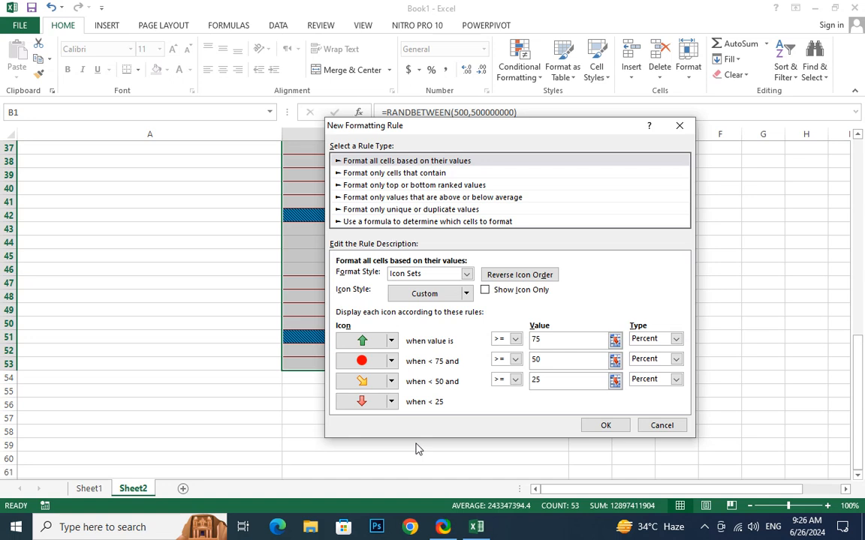
pyautogui.click(390, 381)
pyautogui.click(411, 486)
pyautogui.click(390, 404)
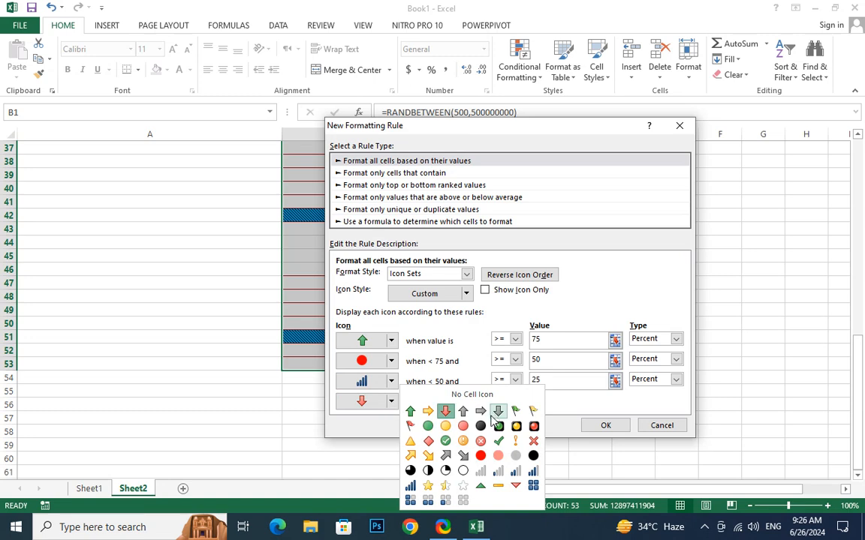
pyautogui.click(411, 501)
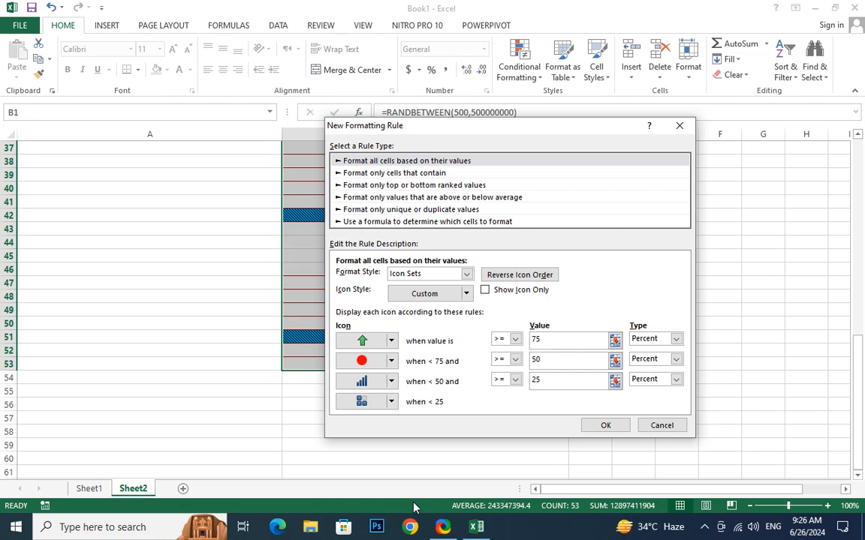
pyautogui.click(602, 424)
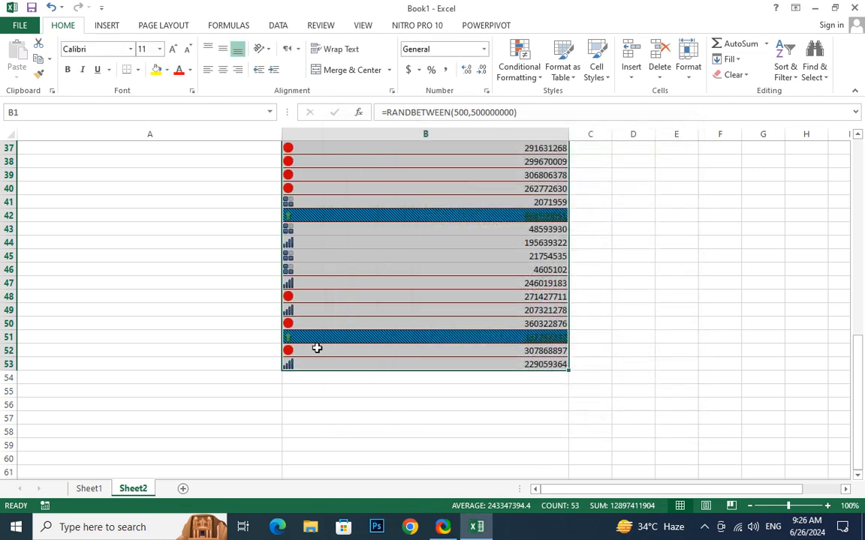
pyautogui.scroll(5, 317, 348)
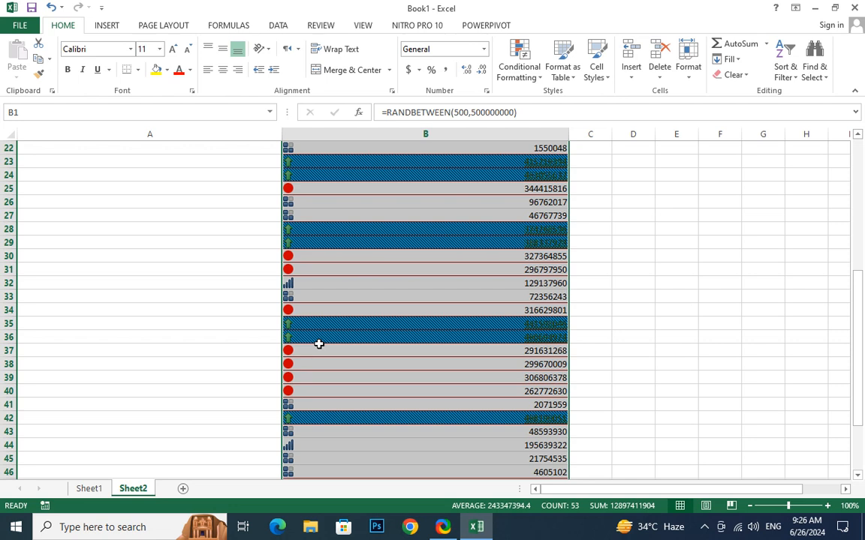
# Show Conditional Formatting's Highlight Cells Rules submenu listing Duplicate Values.
pyautogui.click(536, 78)
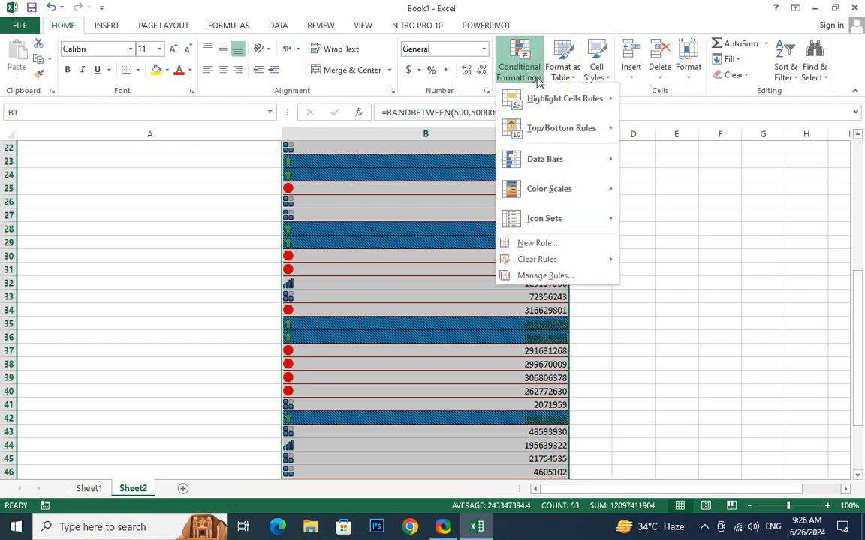
pyautogui.moveTo(571, 128)
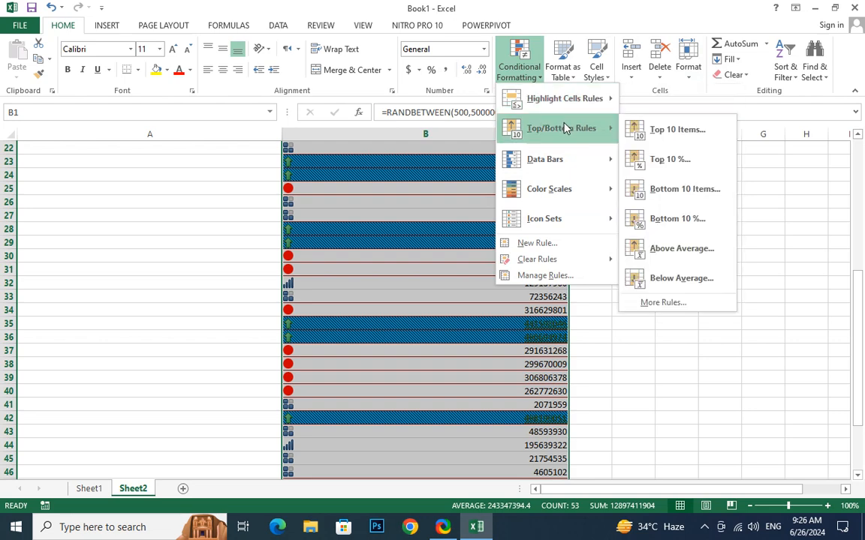
pyautogui.moveTo(574, 111)
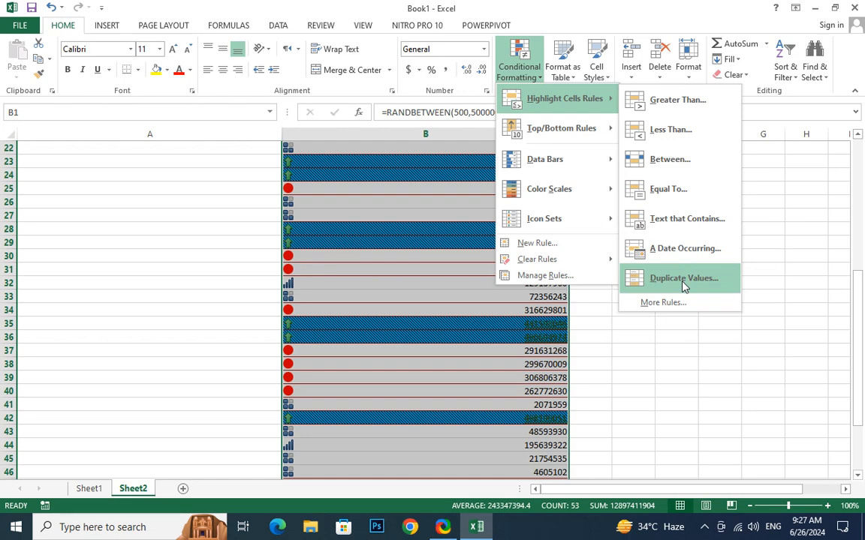
# Add a Duplicate Values rule to column B with a custom purple fill format.
pyautogui.click(683, 283)
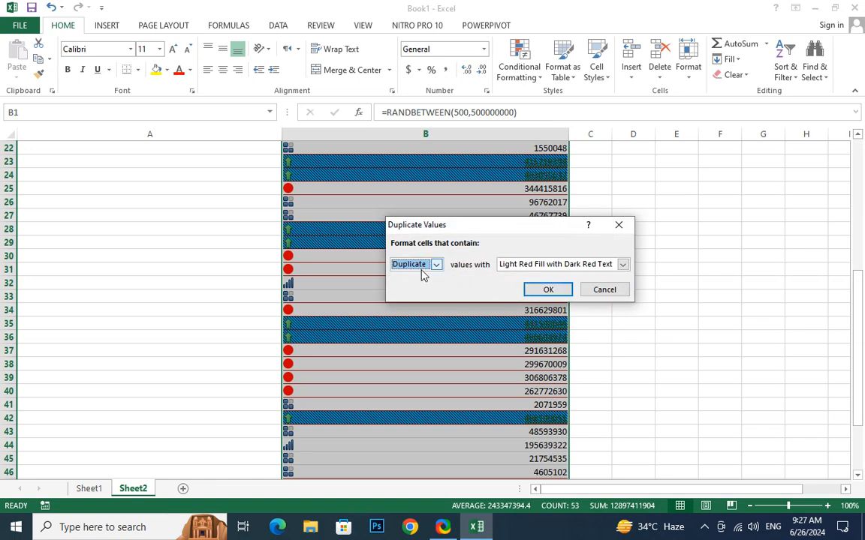
pyautogui.click(623, 264)
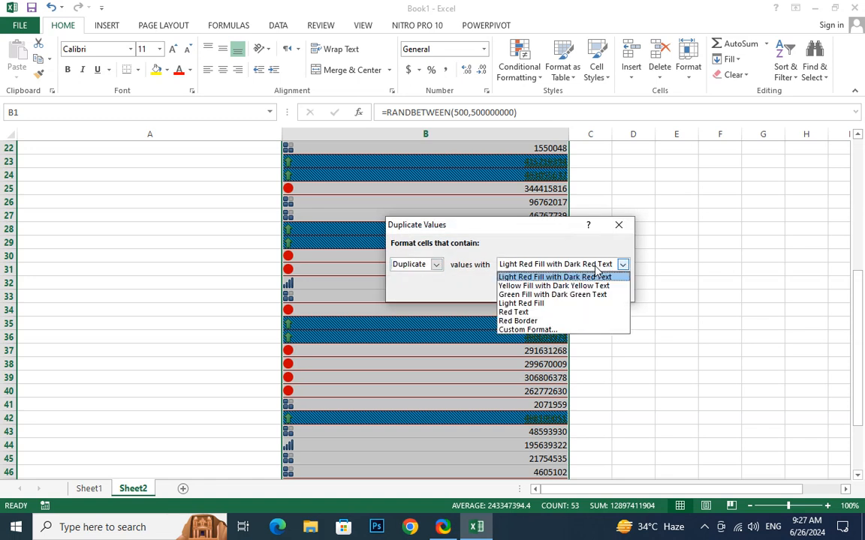
pyautogui.click(529, 329)
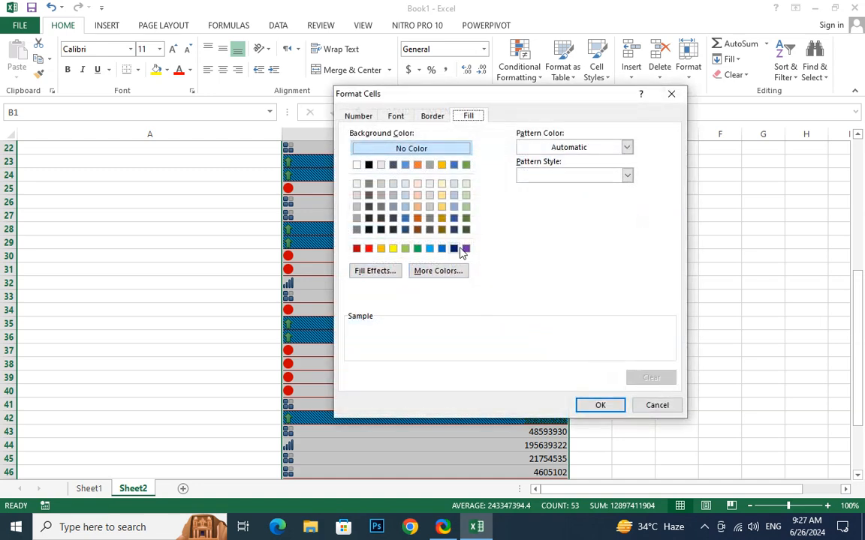
pyautogui.click(466, 249)
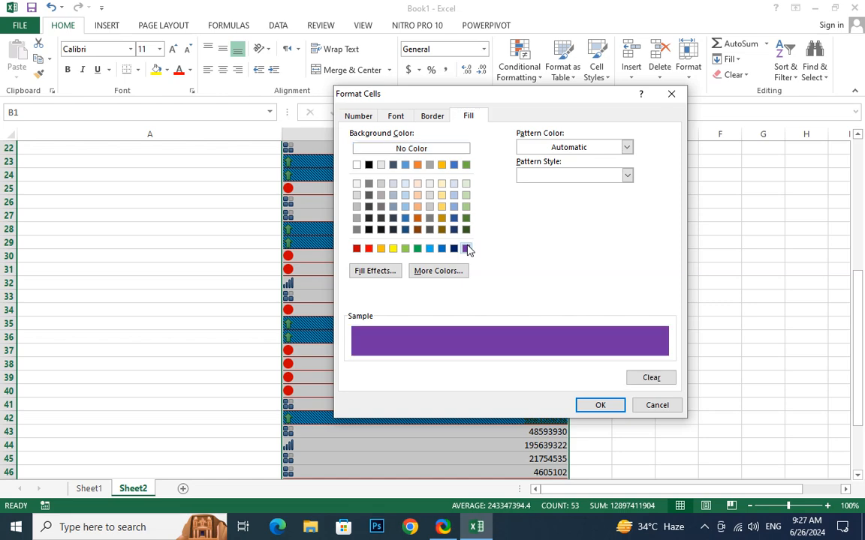
pyautogui.click(599, 406)
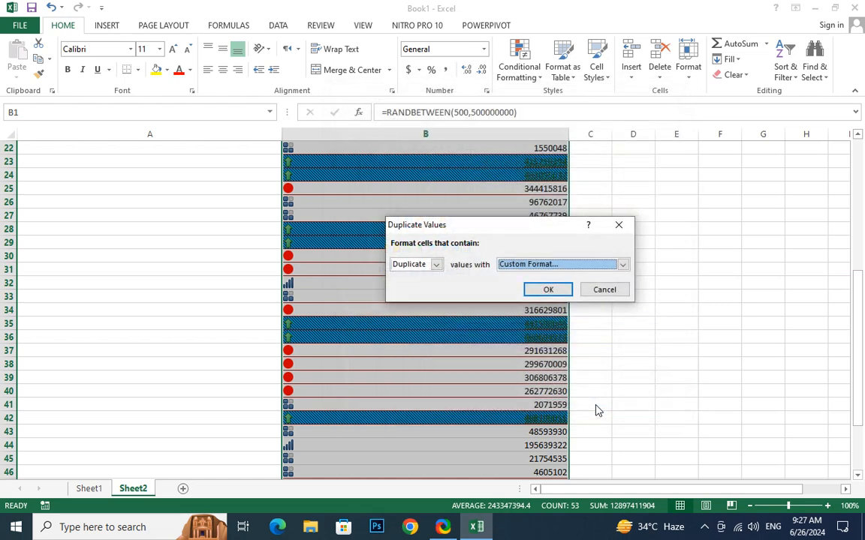
pyautogui.click(547, 291)
pyautogui.scroll(-3, 557, 284)
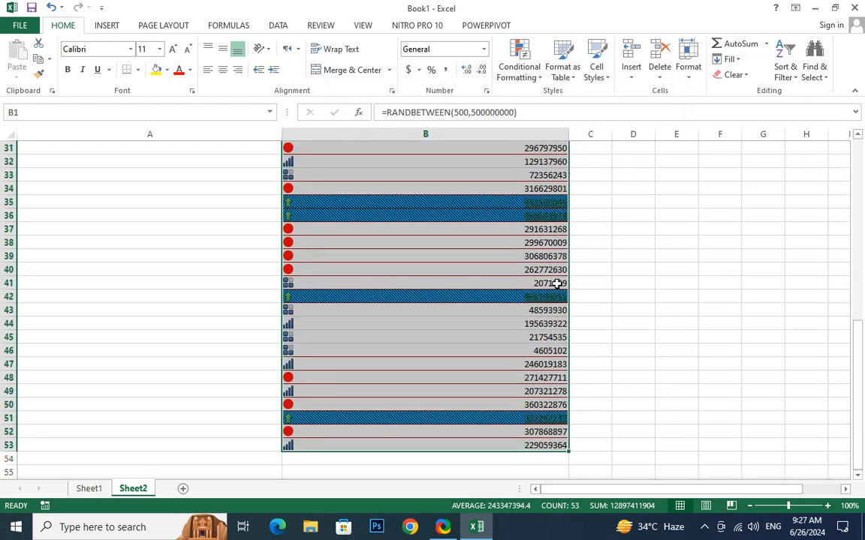
pyautogui.scroll(6, 557, 283)
pyautogui.scroll(3, 556, 283)
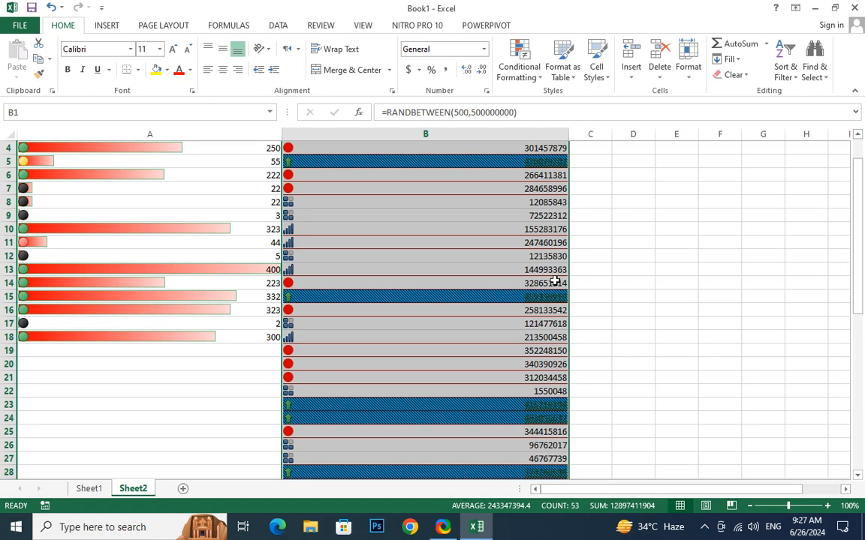
# Browse the Conditional Formatting submenus, then clear rules from the entire sheet.
pyautogui.click(534, 78)
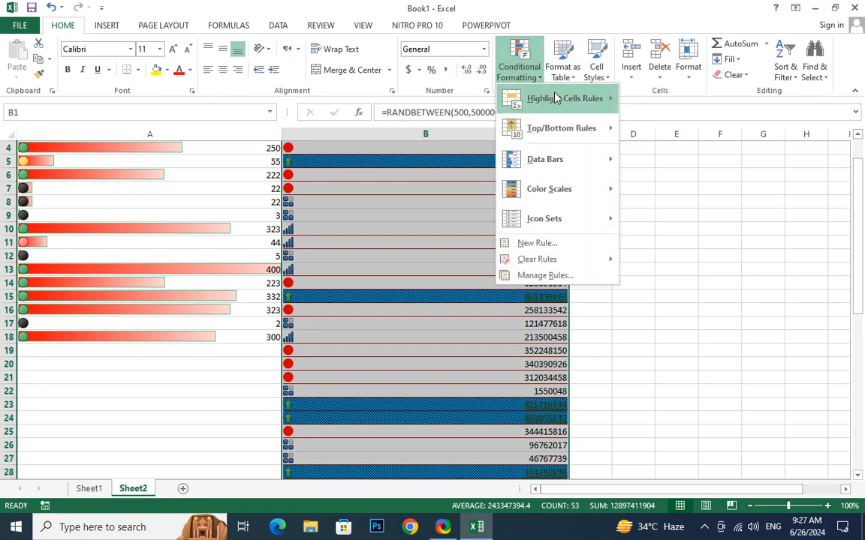
pyautogui.moveTo(555, 101)
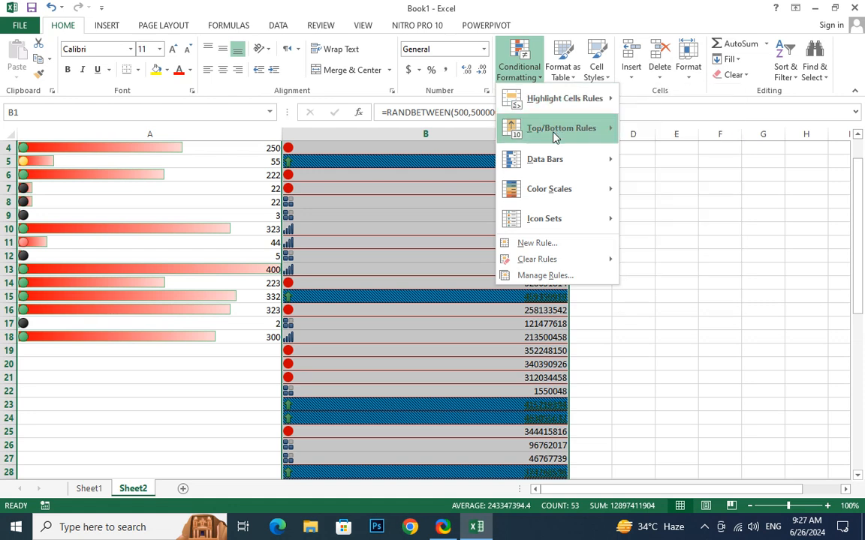
pyautogui.moveTo(567, 165)
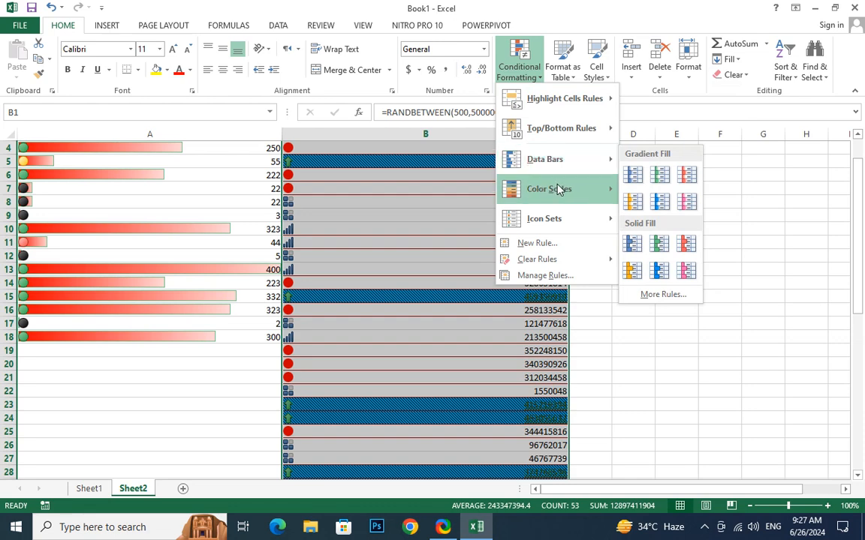
pyautogui.moveTo(558, 189)
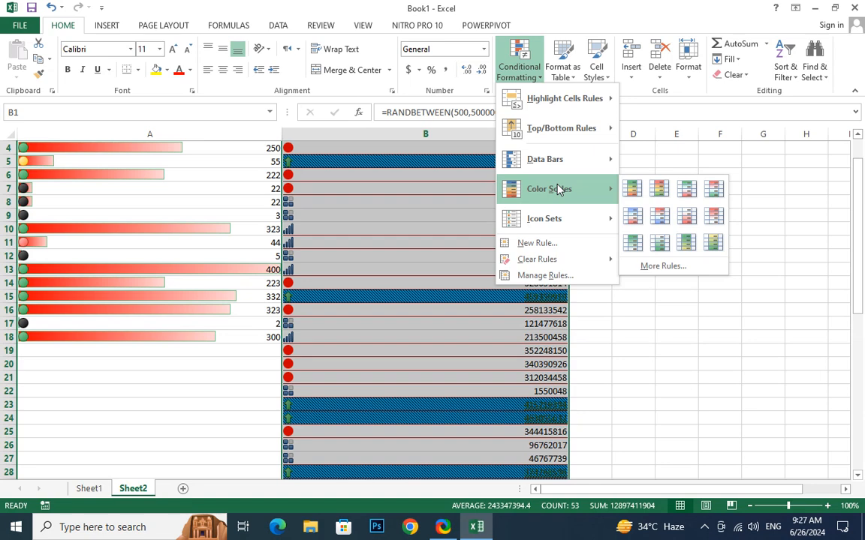
pyautogui.moveTo(556, 220)
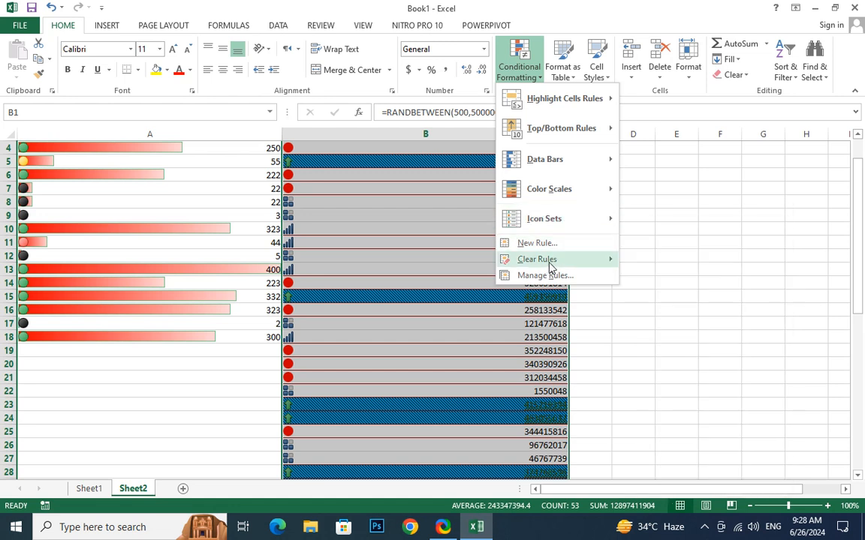
pyautogui.moveTo(550, 266)
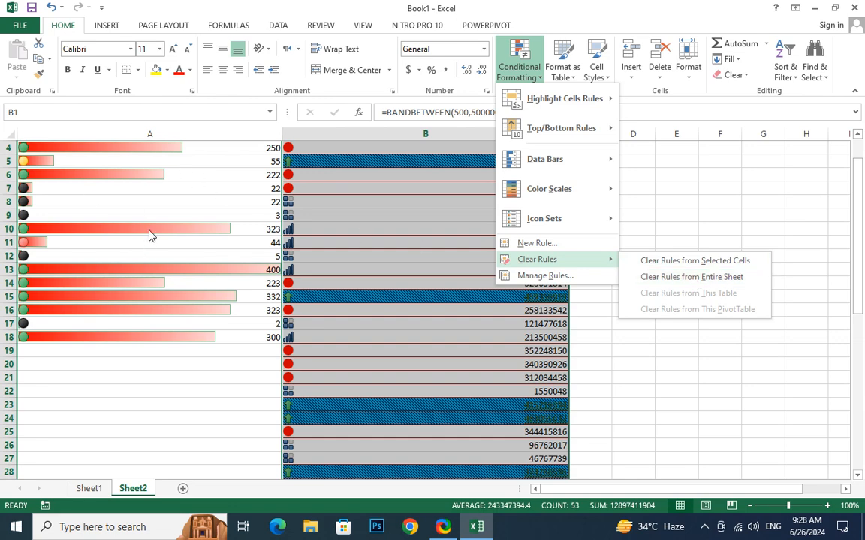
pyautogui.click(702, 277)
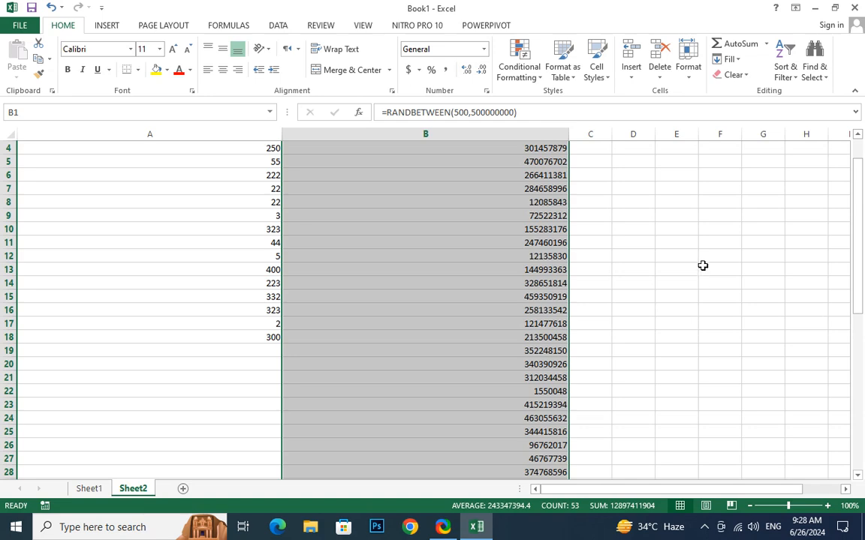
# Undo the cleared rules to restore the conditional formatting, then copy column B.
pyautogui.scroll(1, 634, 247)
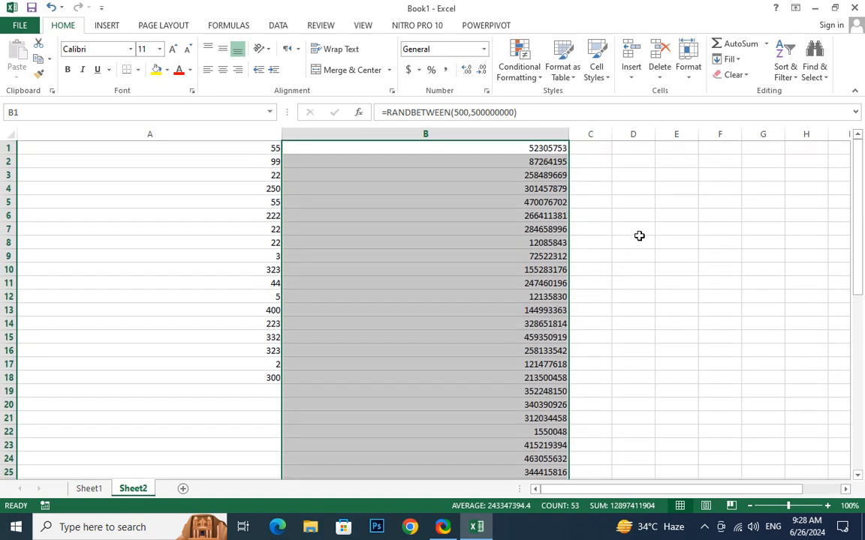
pyautogui.hotkey('ctrl', 'z')
pyautogui.hotkey('ctrl', 'c')
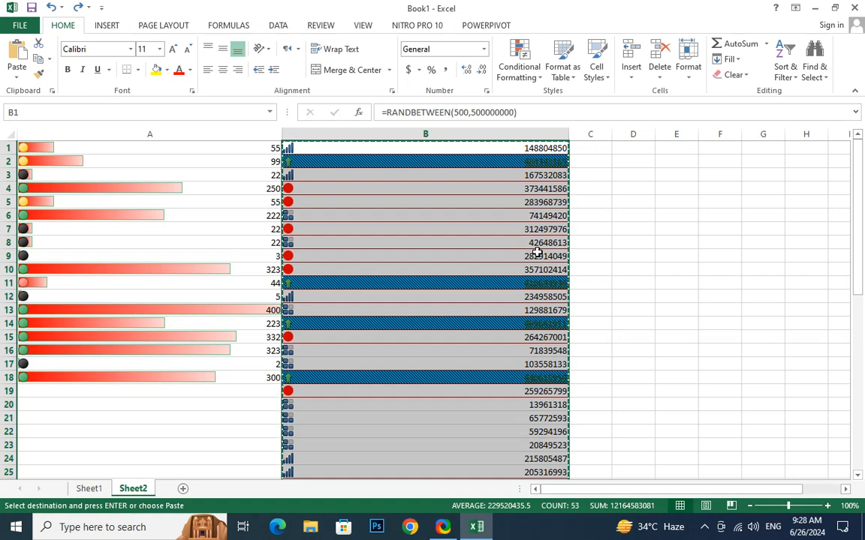
# Cancel the pending copy and insert a blank sheet row at row 6.
pyautogui.click(446, 269)
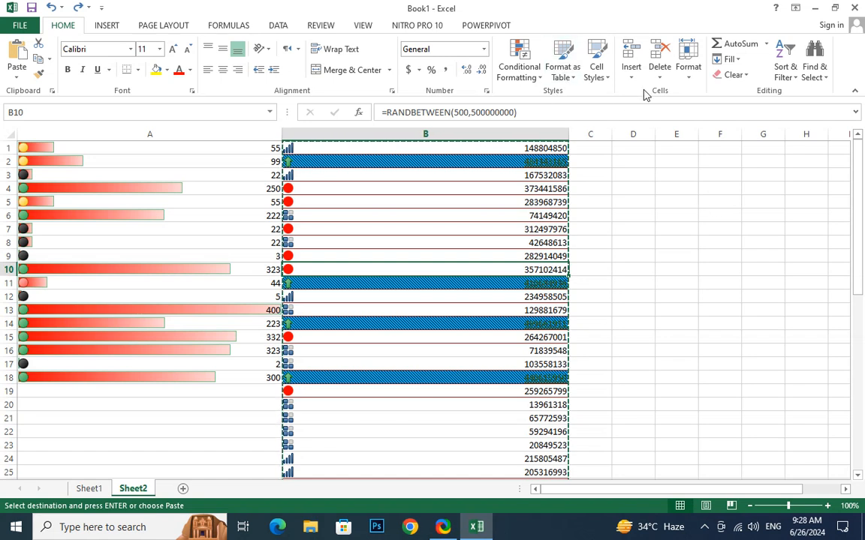
pyautogui.press('Escape')
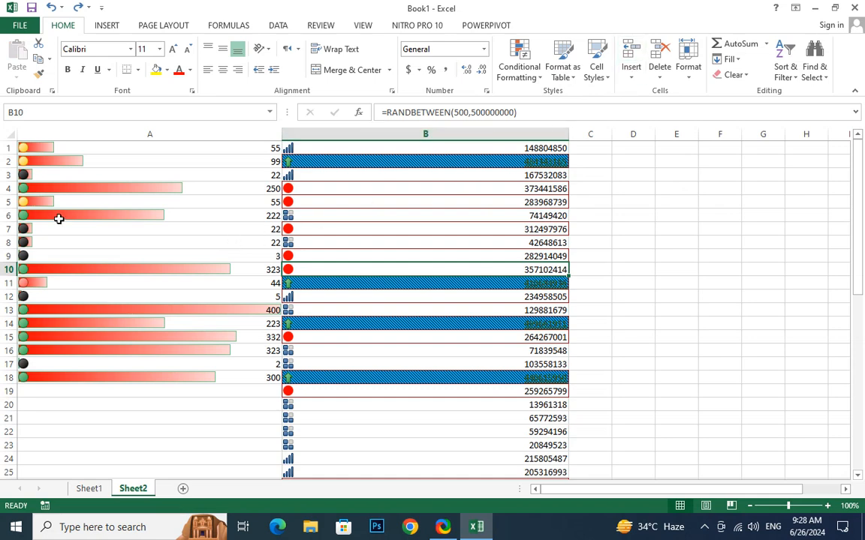
pyautogui.click(15, 215)
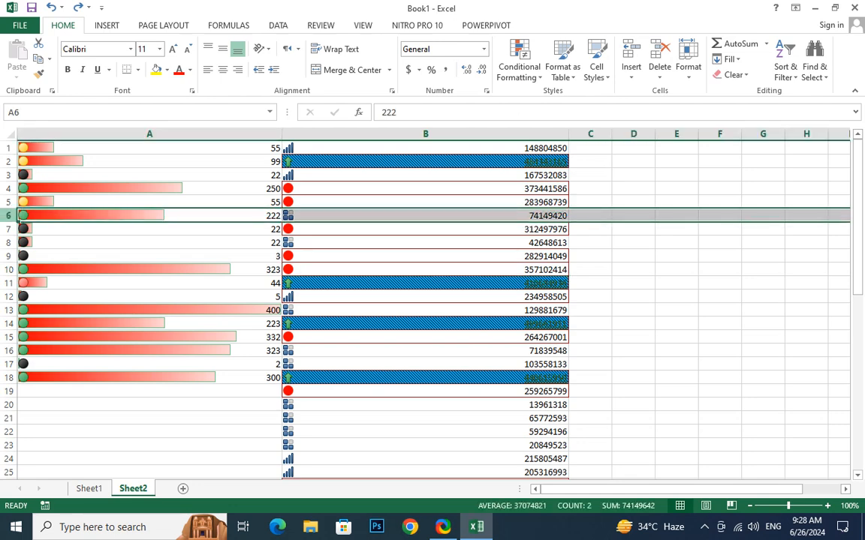
pyautogui.click(630, 52)
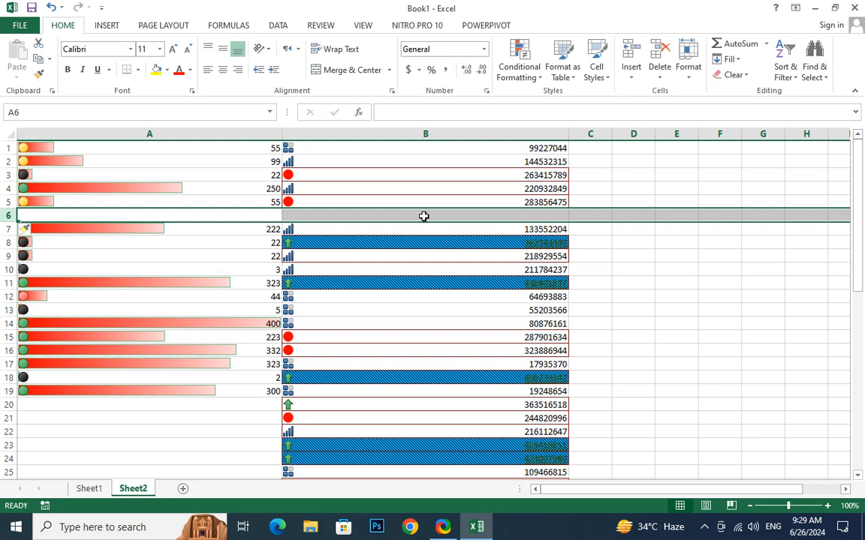
pyautogui.click(250, 134)
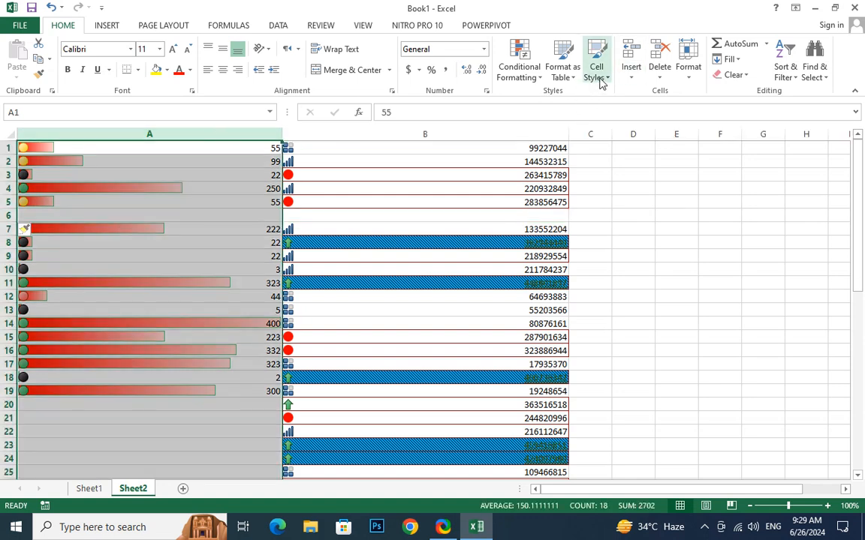
# Insert an empty column at A and another before column C.
pyautogui.click(632, 73)
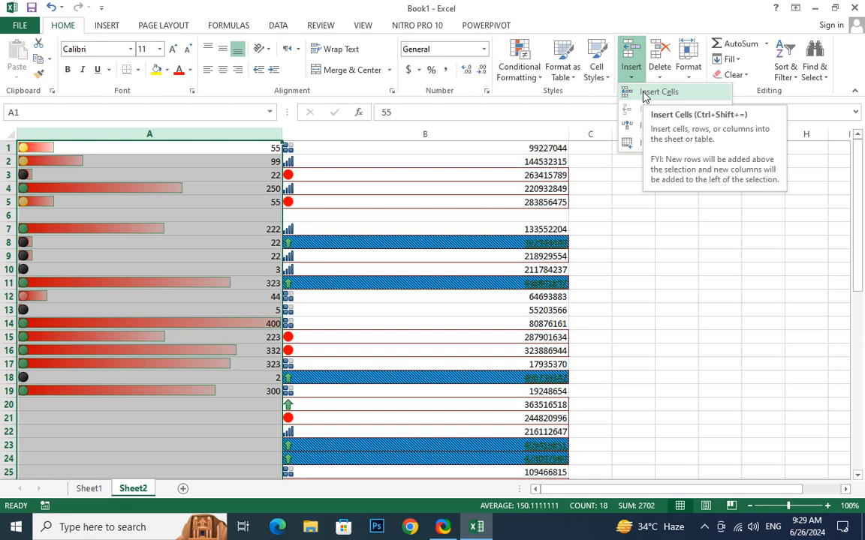
pyautogui.click(644, 93)
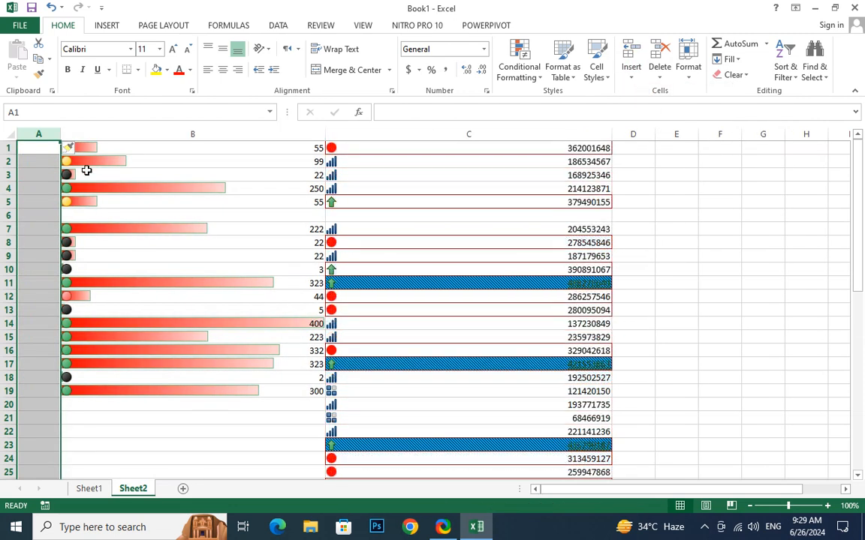
pyautogui.click(390, 134)
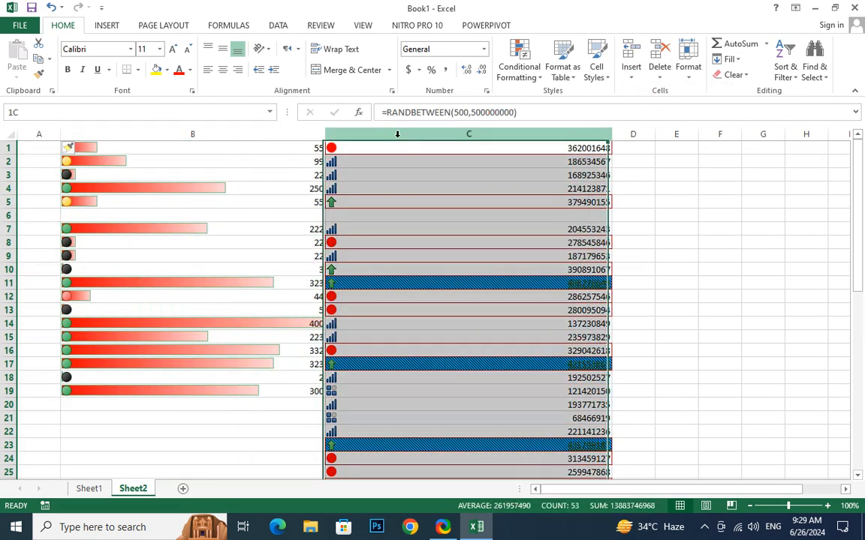
pyautogui.hotkey('ctrl', 'shift', '=')
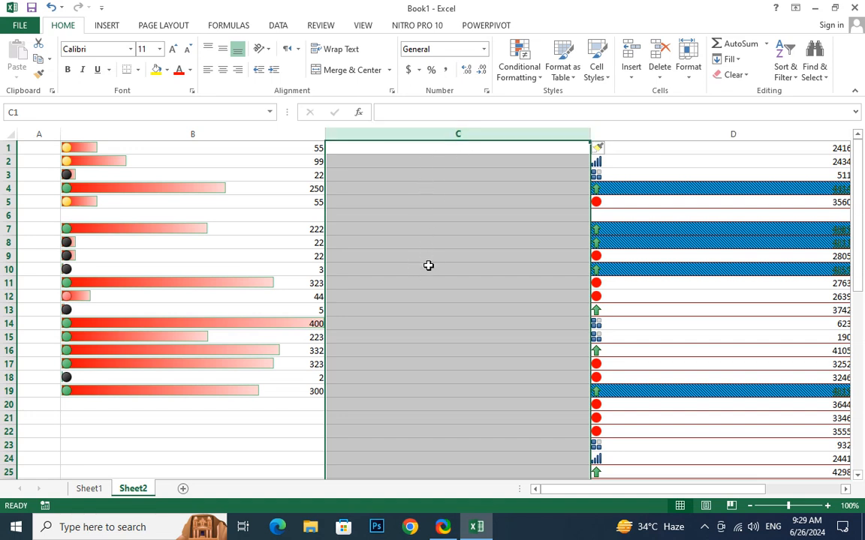
pyautogui.scroll(-1, 419, 275)
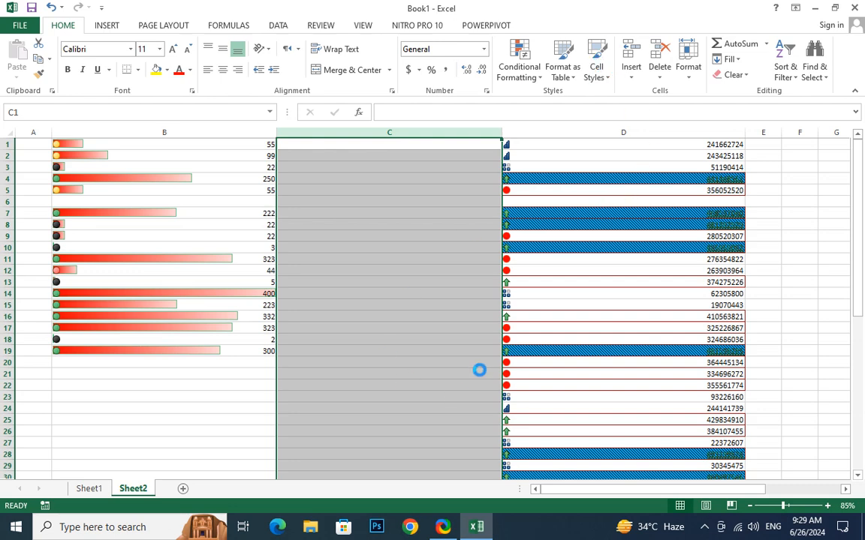
pyautogui.keyDown('ctrl'); pyautogui.scroll(-2, 479, 370); pyautogui.keyUp('ctrl')
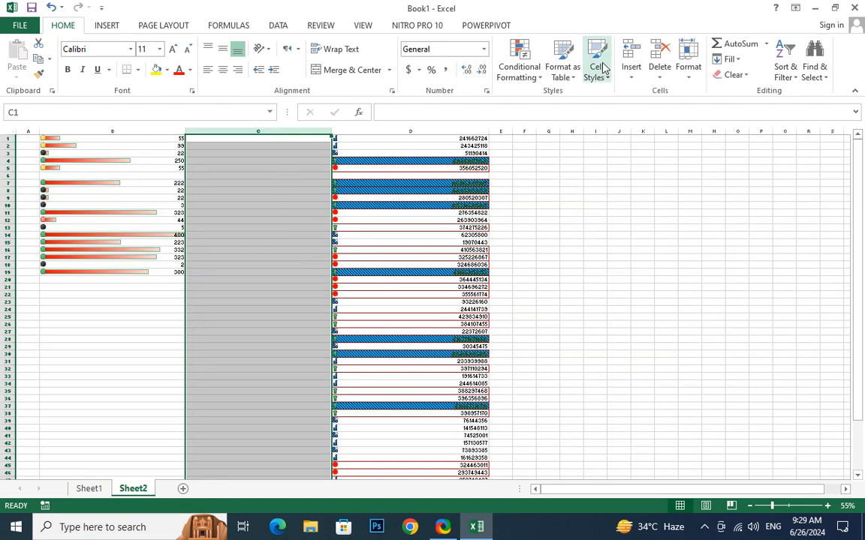
# Delete the empty column C, then select B7:C19 for another deletion.
pyautogui.click(659, 68)
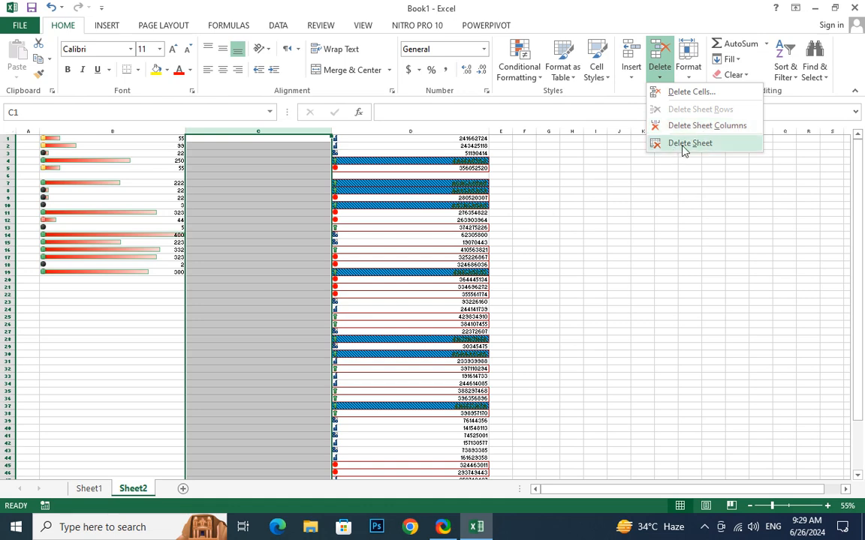
pyautogui.click(697, 91)
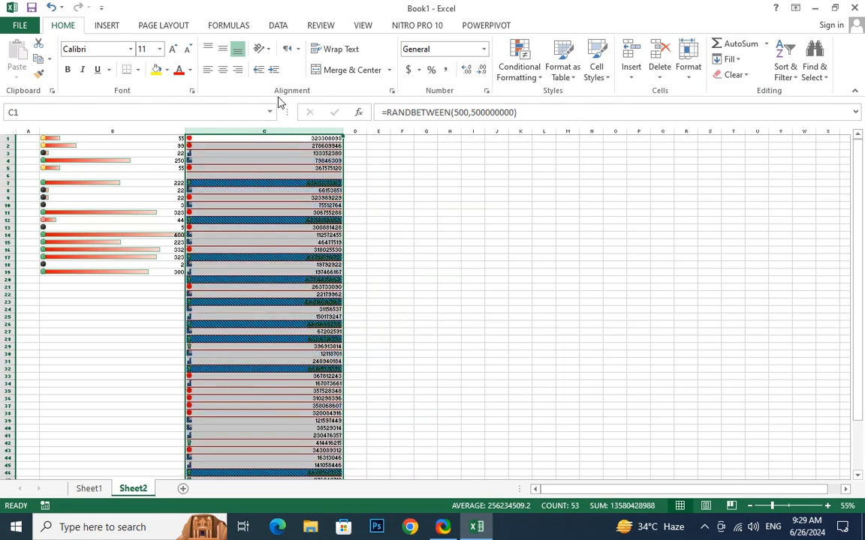
pyautogui.click(255, 235)
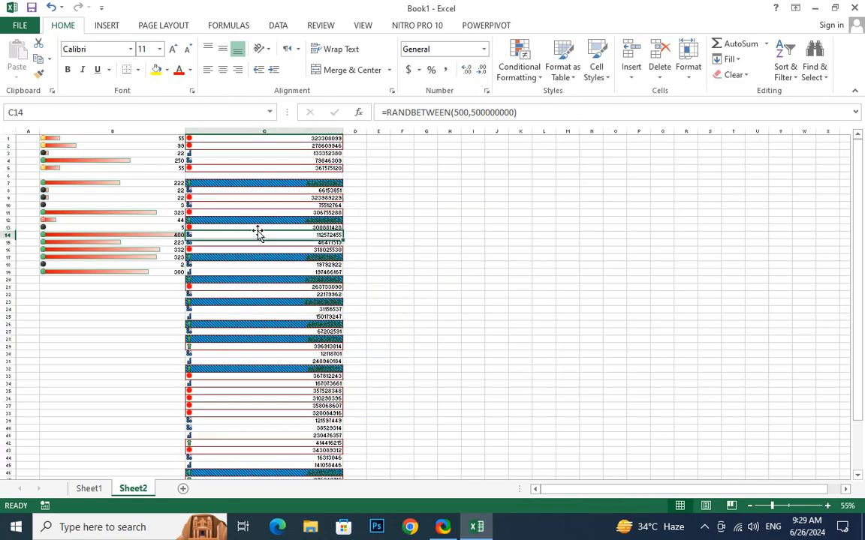
pyautogui.moveTo(119, 183); pyautogui.dragTo(298, 271)
pyautogui.click(659, 70)
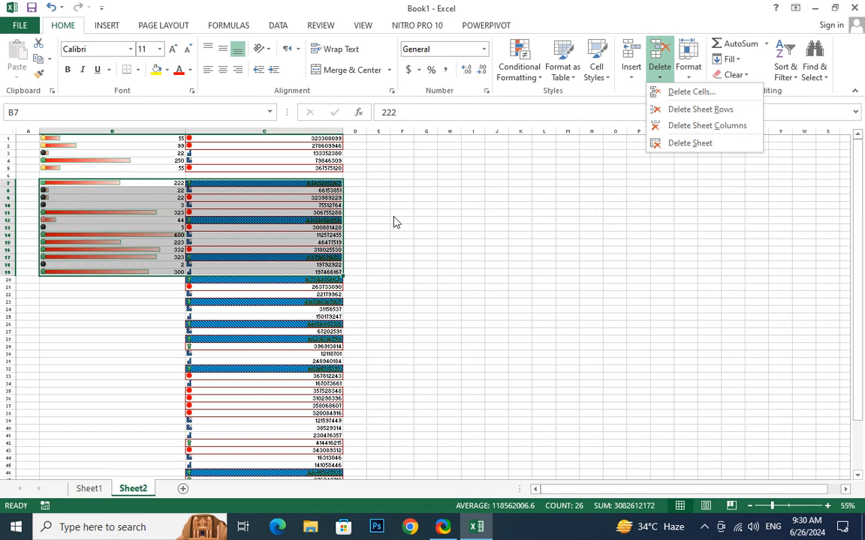
pyautogui.click(701, 109)
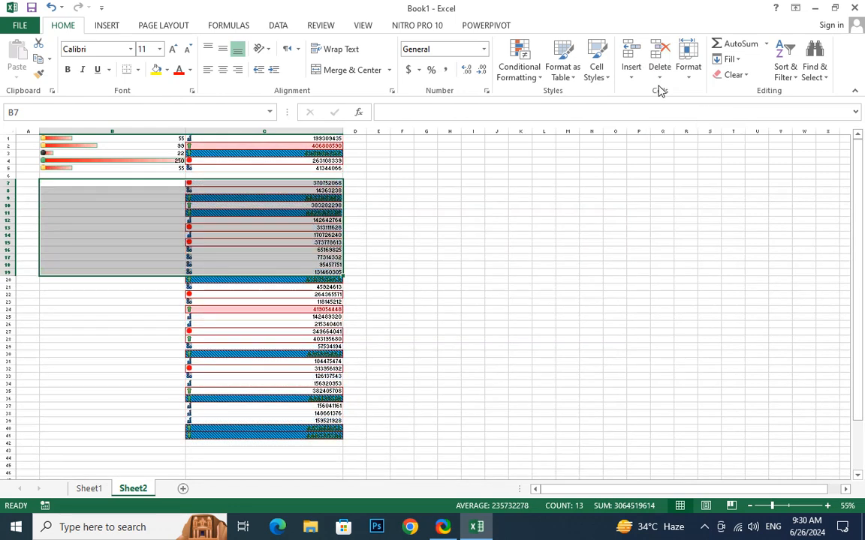
pyautogui.hotkey('ctrl', 'z')
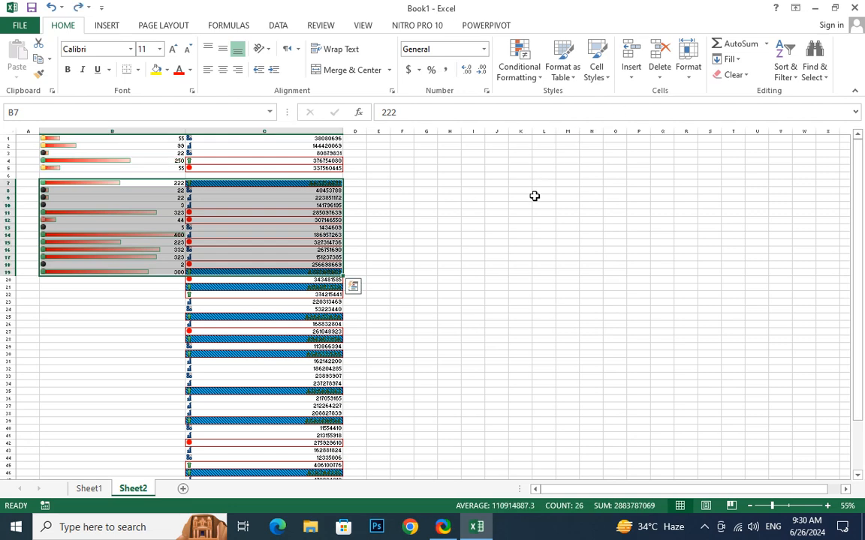
pyautogui.click(662, 75)
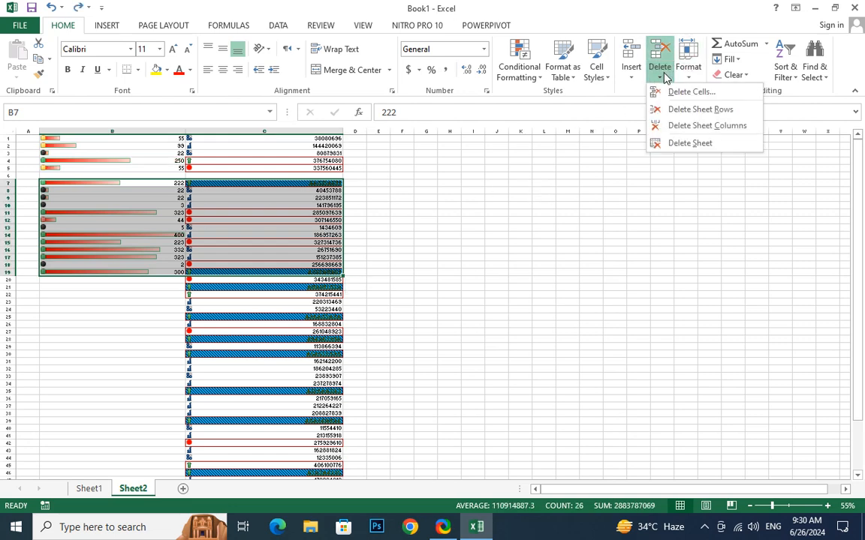
pyautogui.click(706, 126)
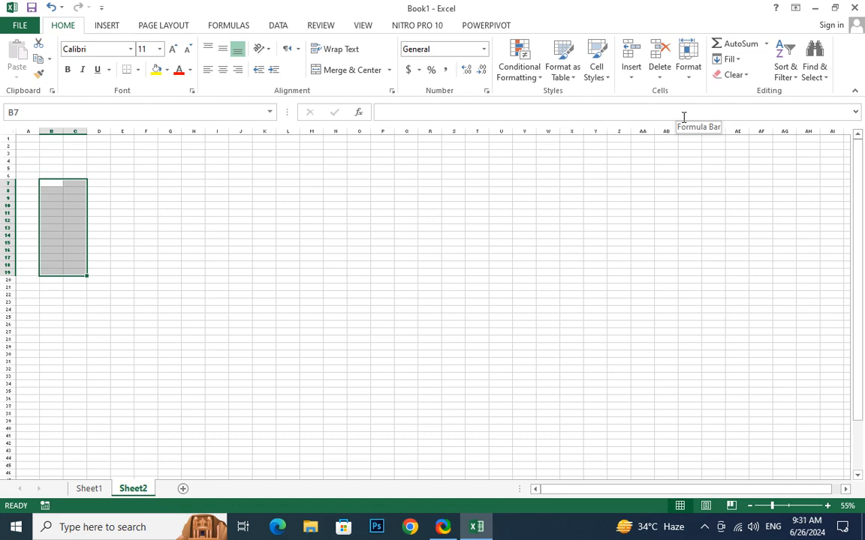
pyautogui.hotkey('ctrl', 'v')
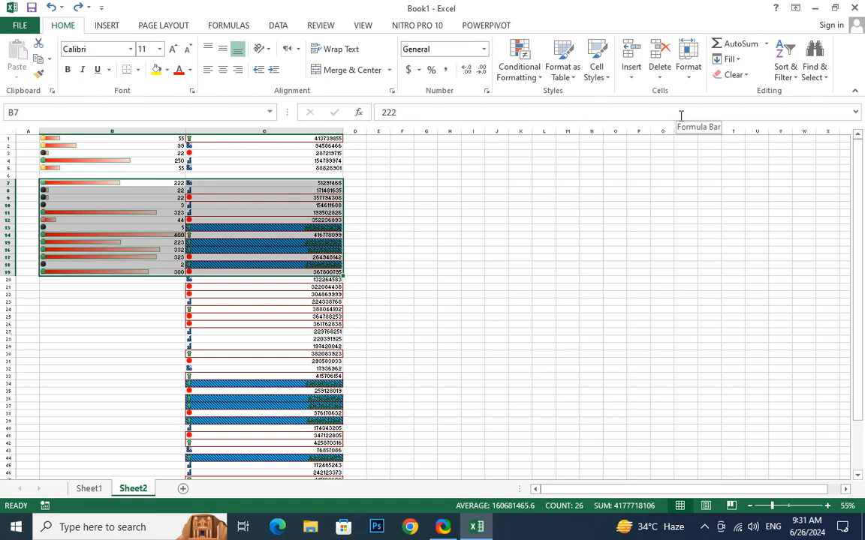
pyautogui.click(660, 73)
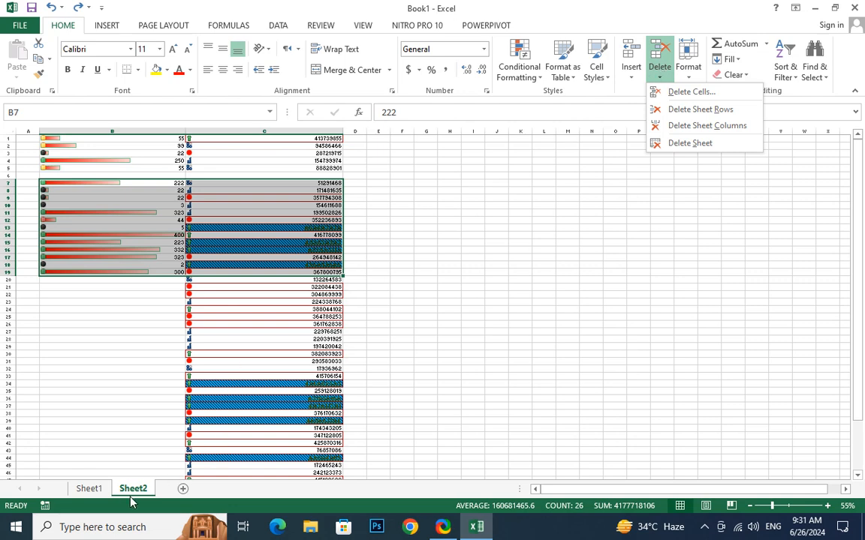
# Delete Sheet2 and confirm the deletion.
pyautogui.click(698, 142)
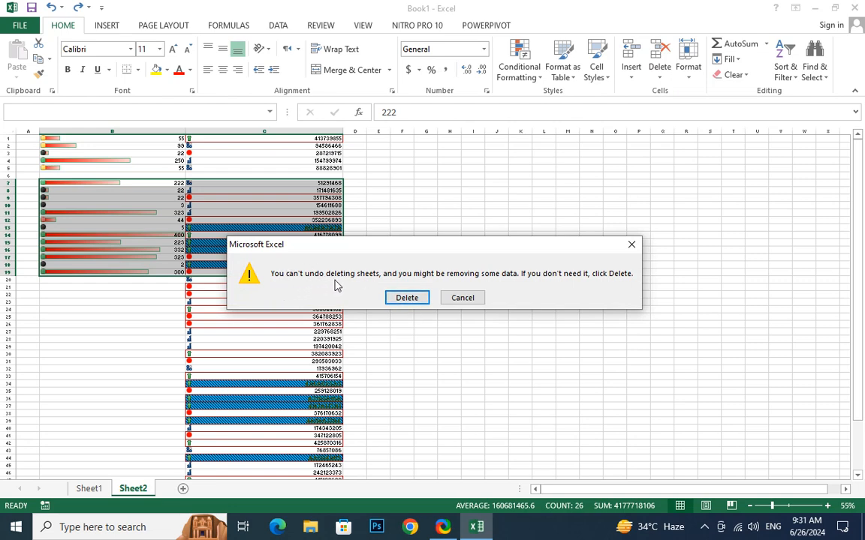
pyautogui.click(406, 298)
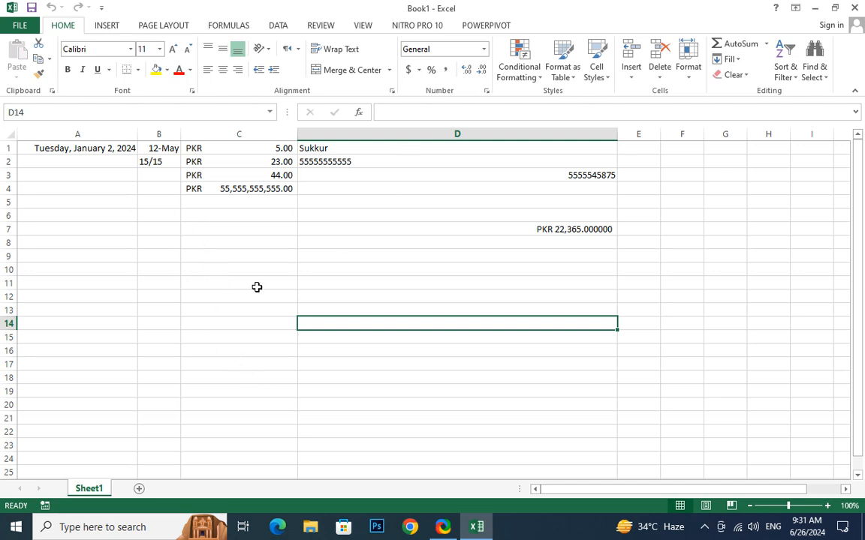
pyautogui.click(234, 176)
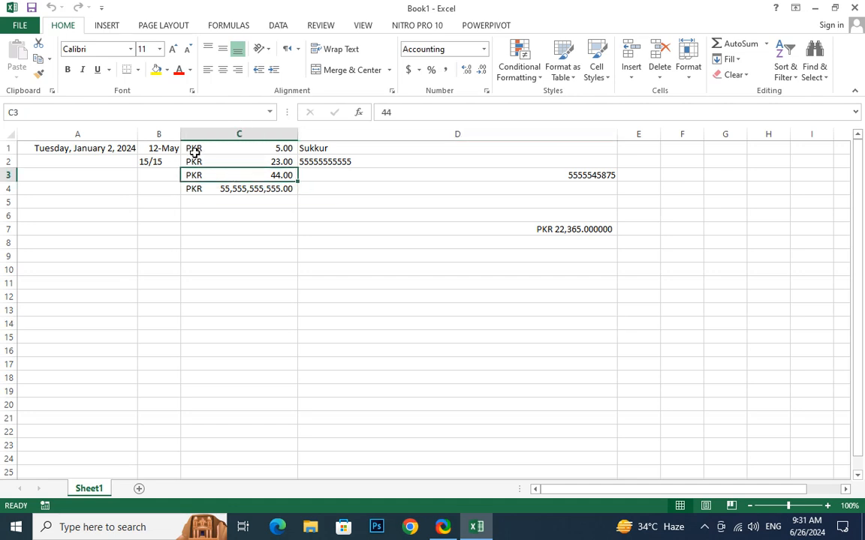
pyautogui.moveTo(191, 148); pyautogui.dragTo(209, 198)
pyautogui.press('Delete')
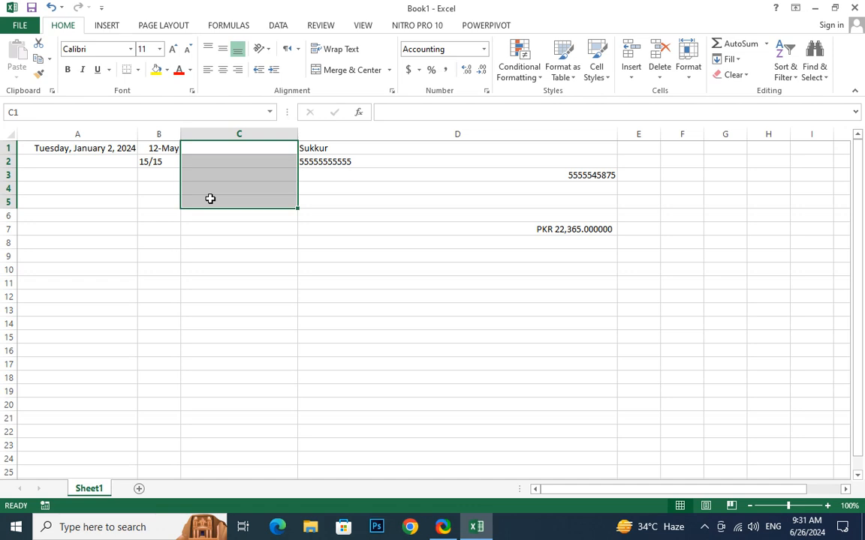
pyautogui.hotkey('ctrl', 'z')
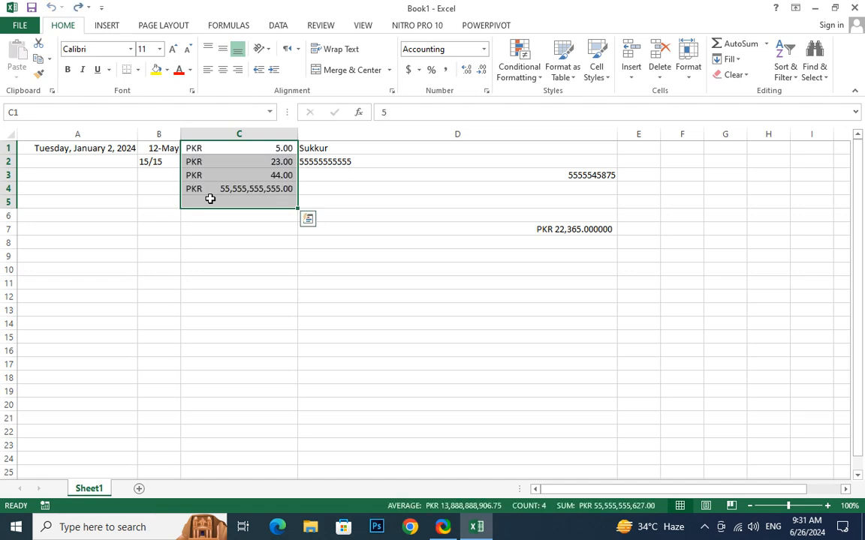
pyautogui.click(178, 72)
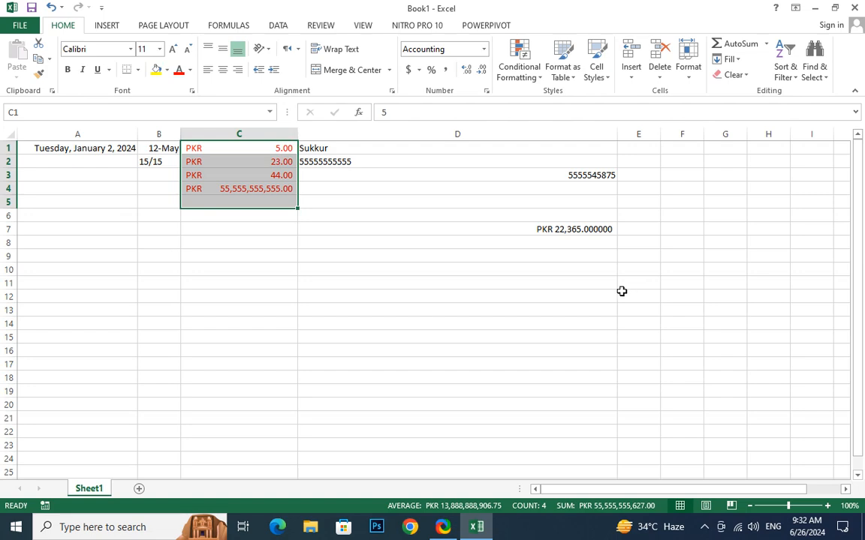
pyautogui.click(488, 284)
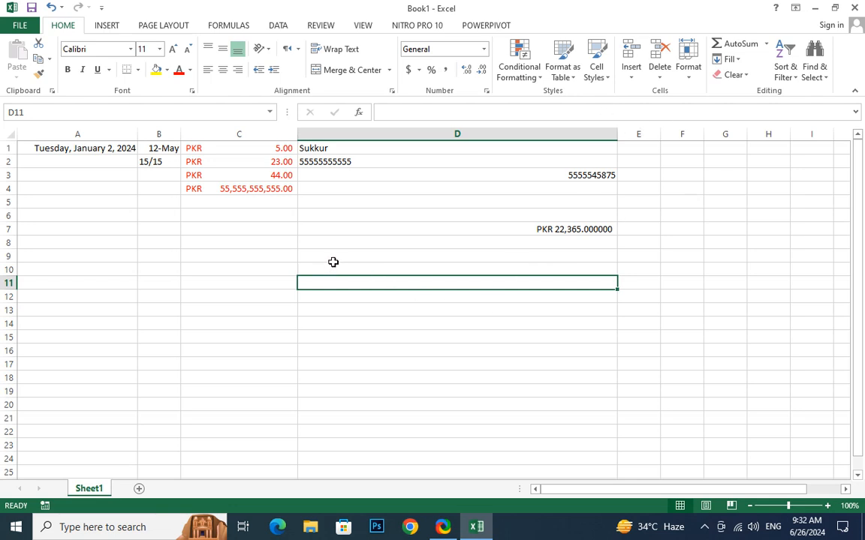
pyautogui.hotkey('ctrl', 'z')
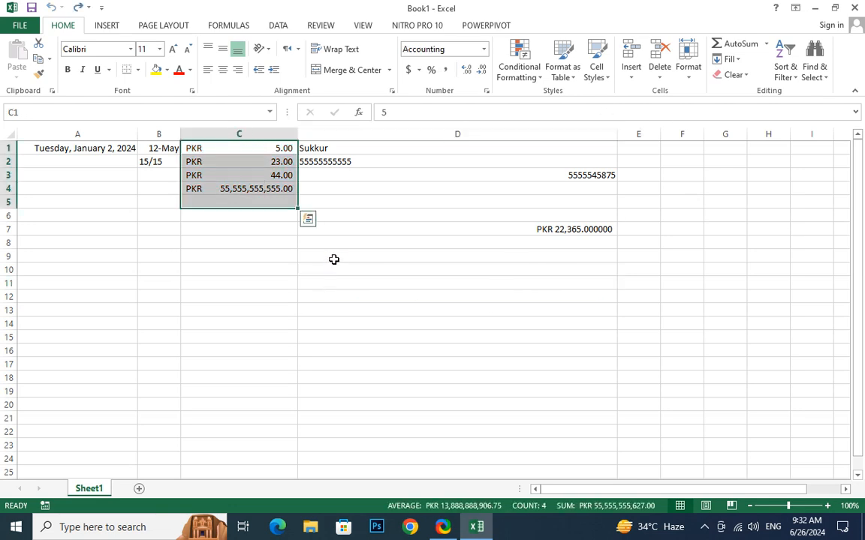
pyautogui.click(251, 254)
pyautogui.click(286, 162)
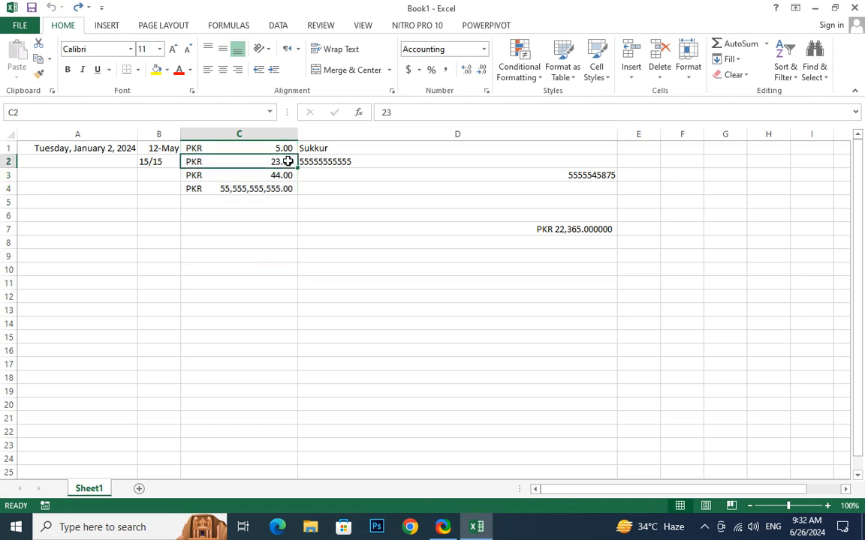
pyautogui.click(274, 268)
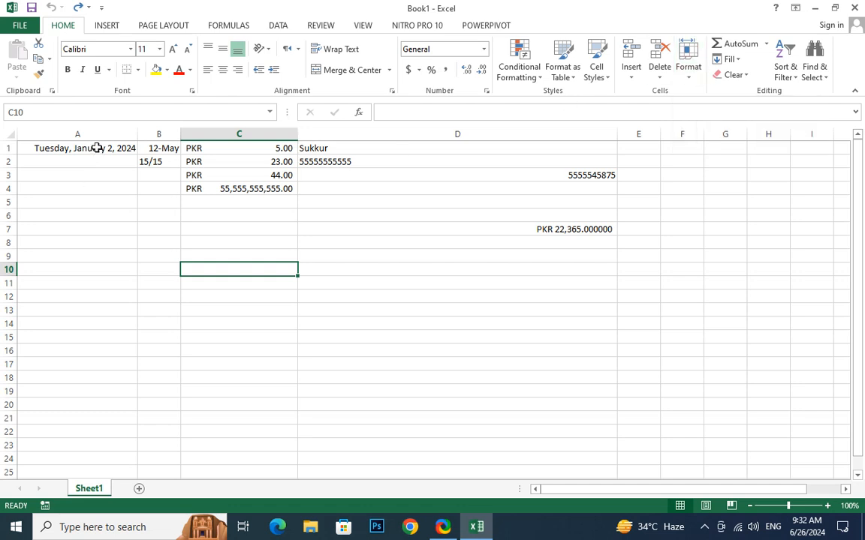
# AutoFit column A so the date Tuesday, January 2, 2024 shows in full.
pyautogui.moveTo(138, 132); pyautogui.dragTo(71, 133)
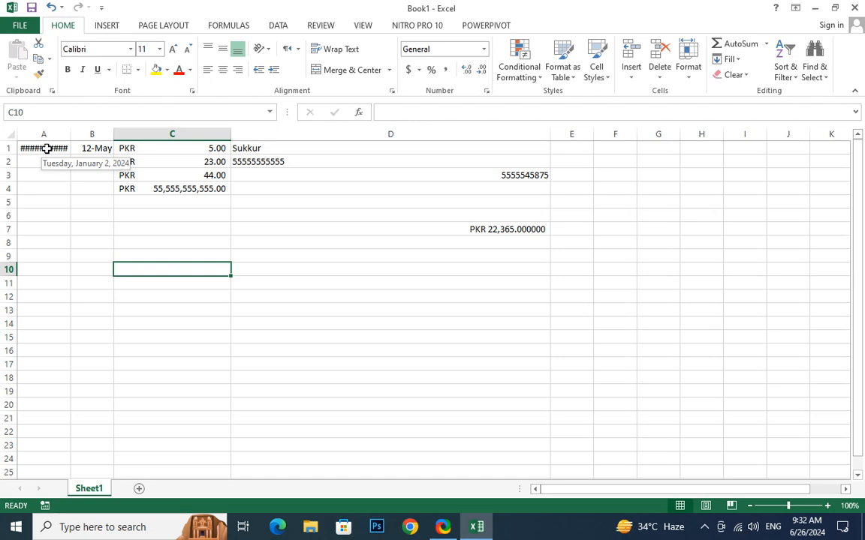
pyautogui.click(693, 72)
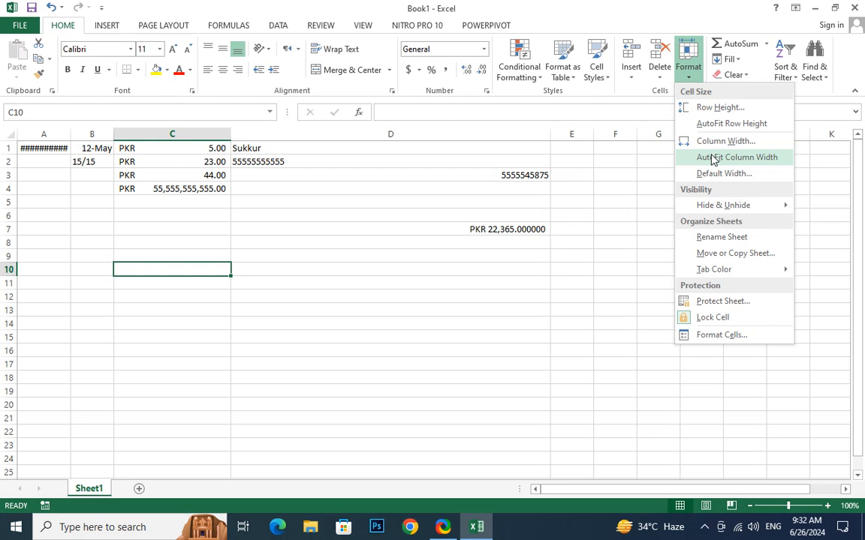
pyautogui.click(713, 158)
pyautogui.click(43, 146)
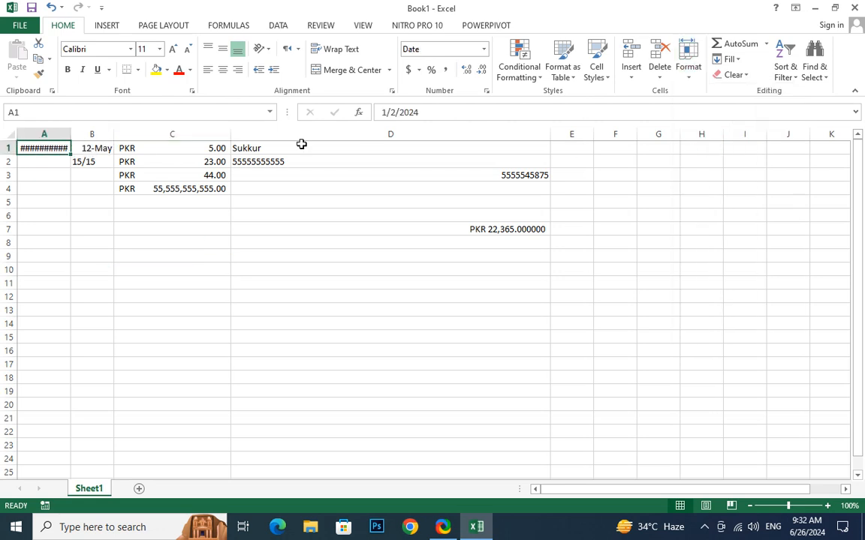
pyautogui.click(688, 68)
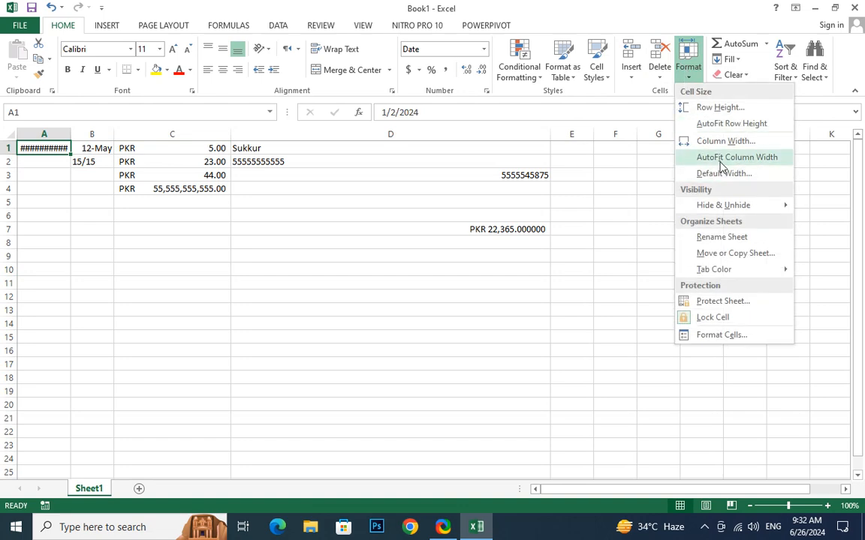
pyautogui.click(720, 159)
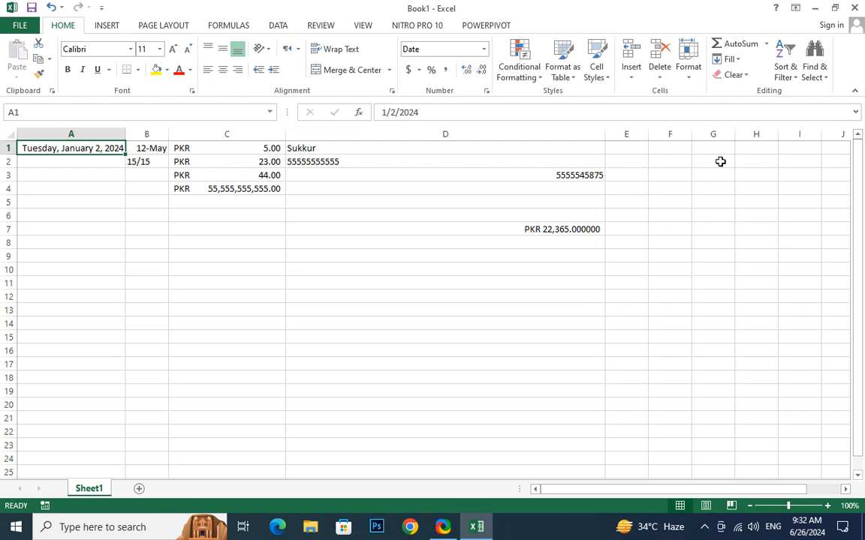
pyautogui.click(385, 150)
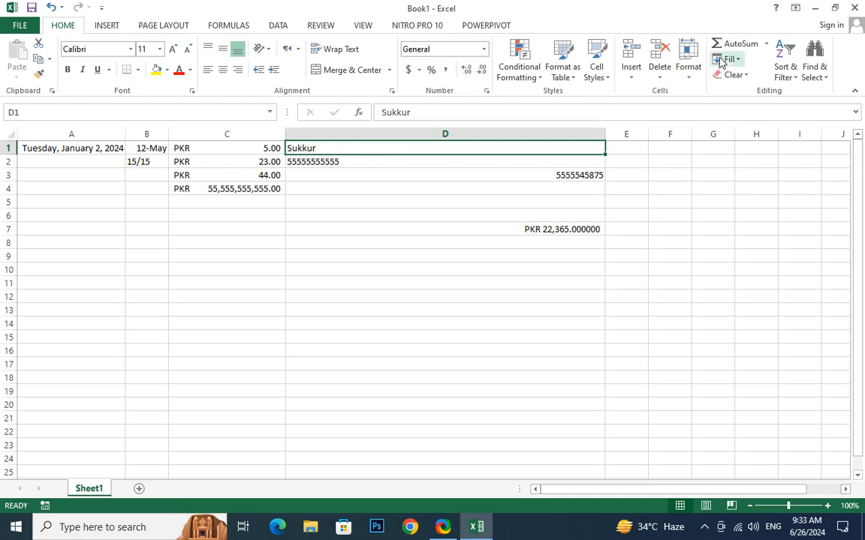
pyautogui.click(689, 74)
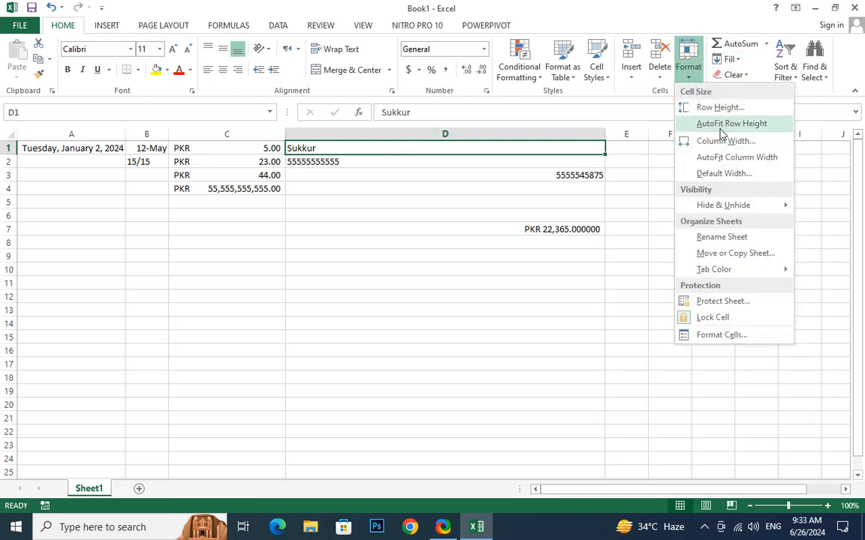
pyautogui.click(716, 156)
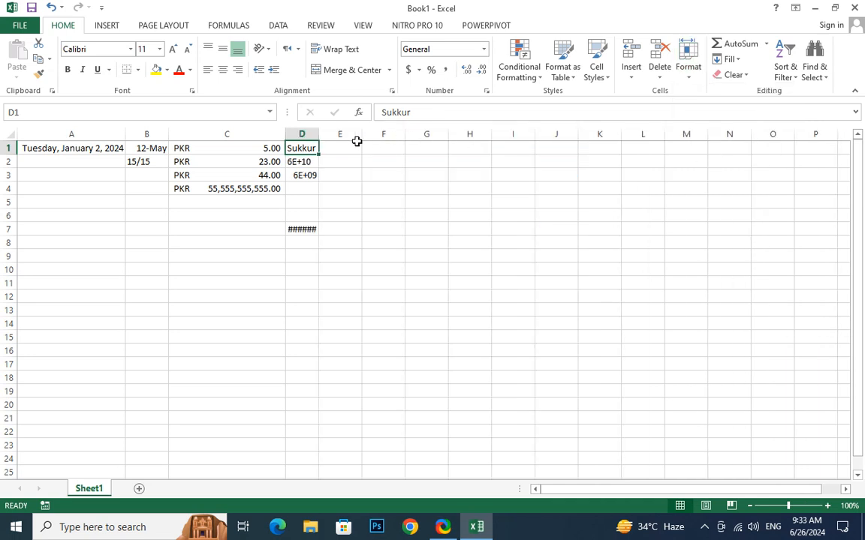
pyautogui.click(298, 162)
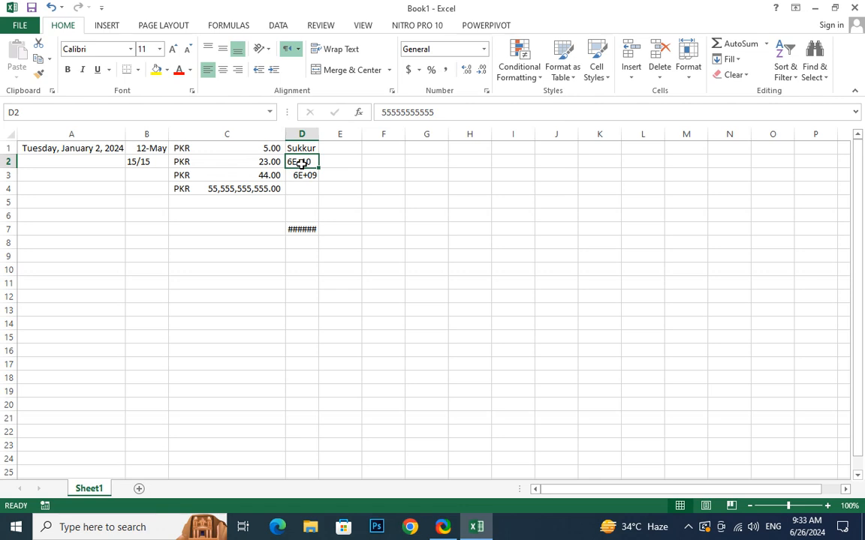
pyautogui.moveTo(318, 134); pyautogui.dragTo(442, 135)
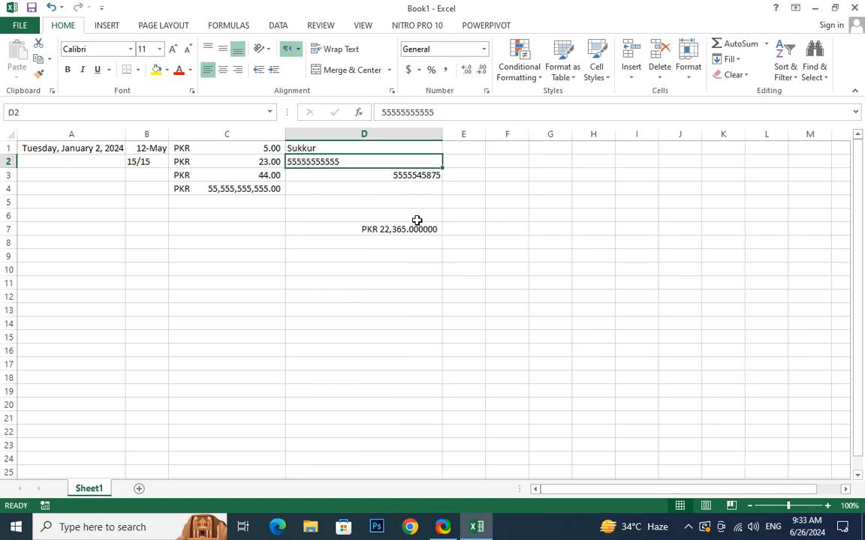
pyautogui.click(383, 175)
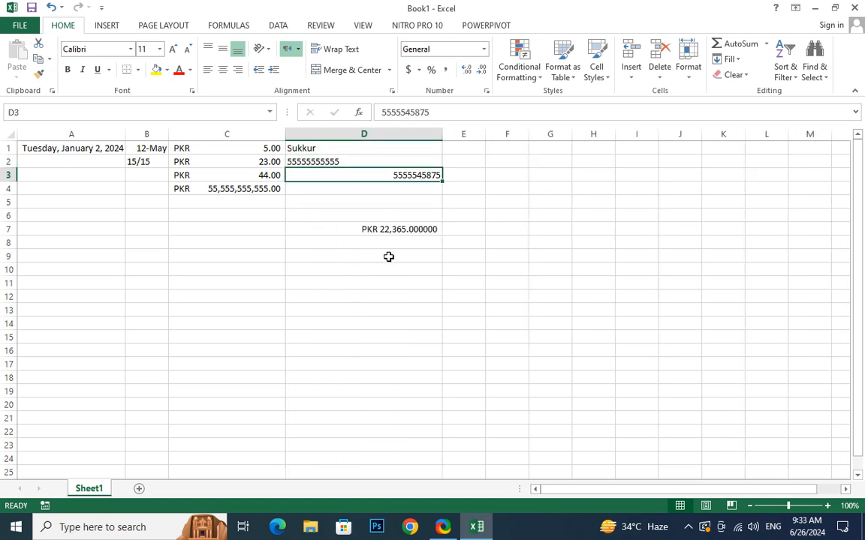
pyautogui.click(318, 162)
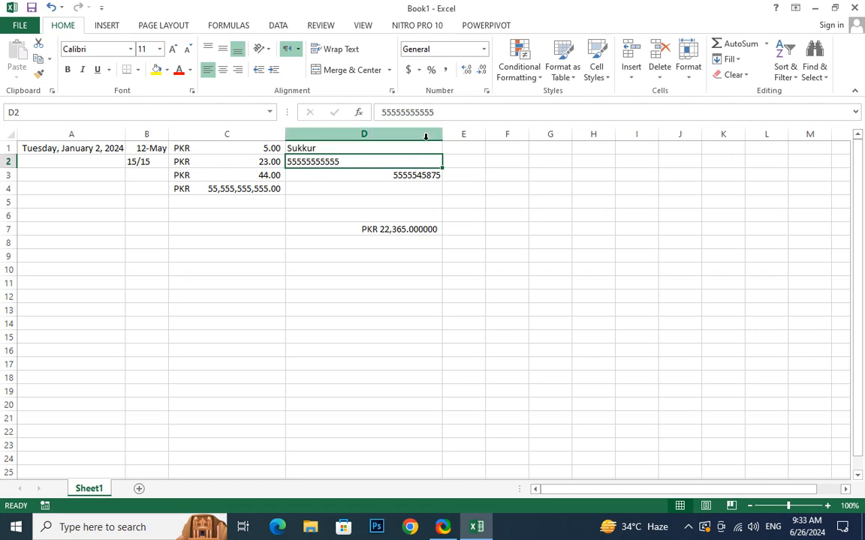
pyautogui.click(59, 134)
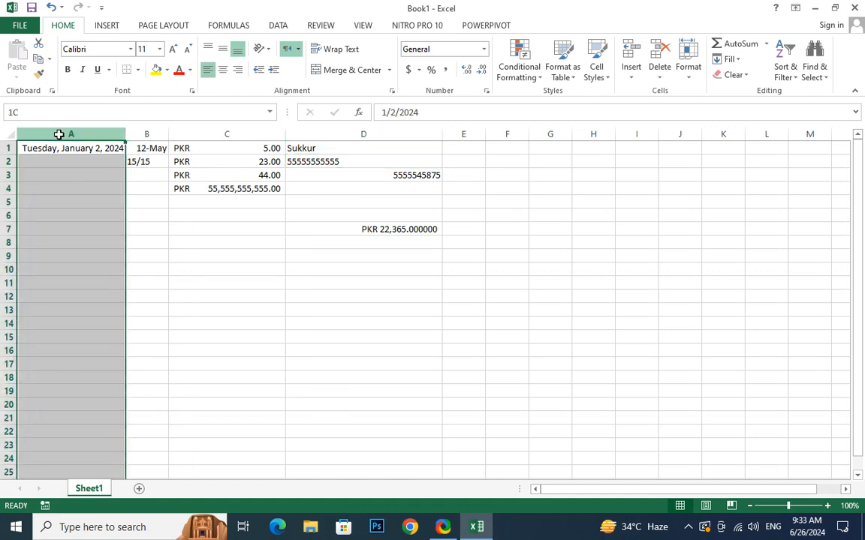
# Set columns A through D to a column width of 25.
pyautogui.moveTo(58, 134); pyautogui.dragTo(348, 134)
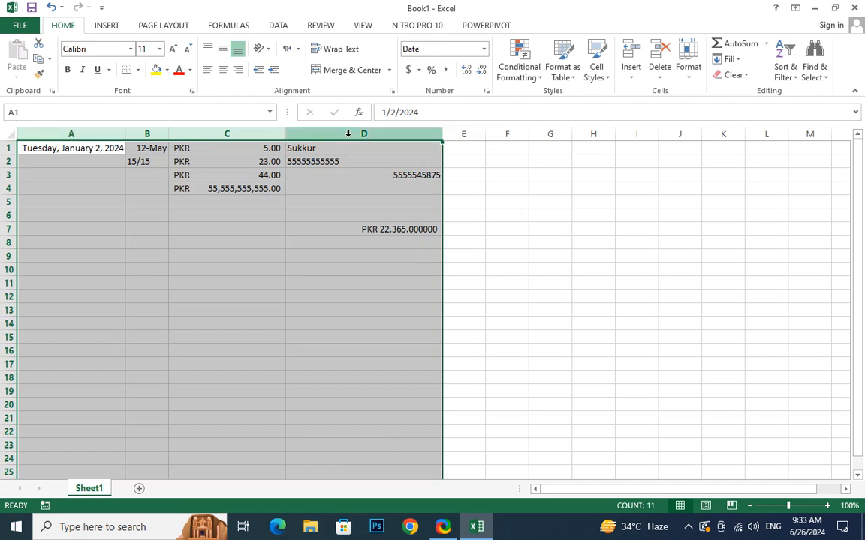
pyautogui.rightClick(348, 135)
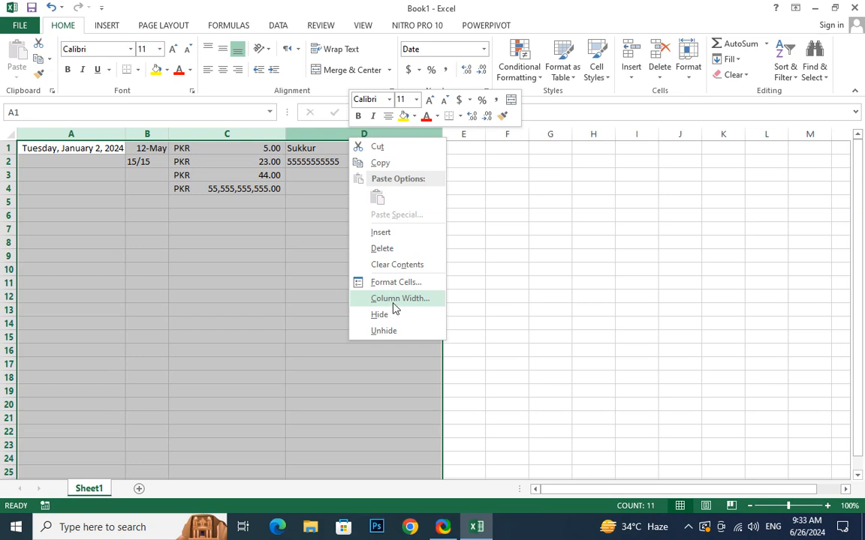
pyautogui.click(393, 305)
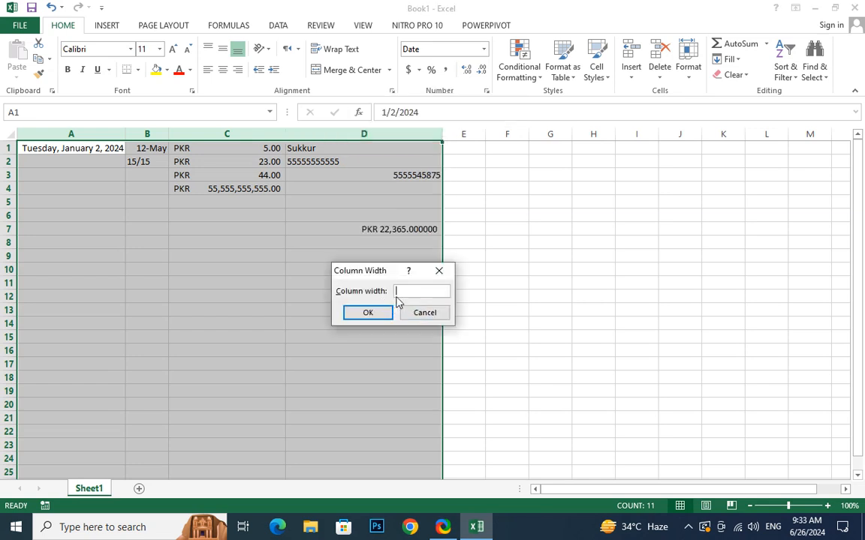
pyautogui.write('15')
pyautogui.press('Return')
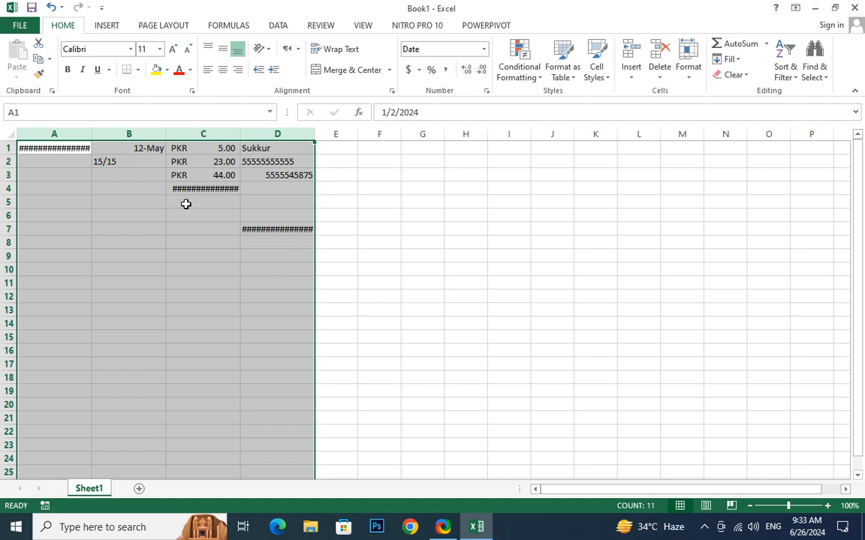
pyautogui.click(688, 71)
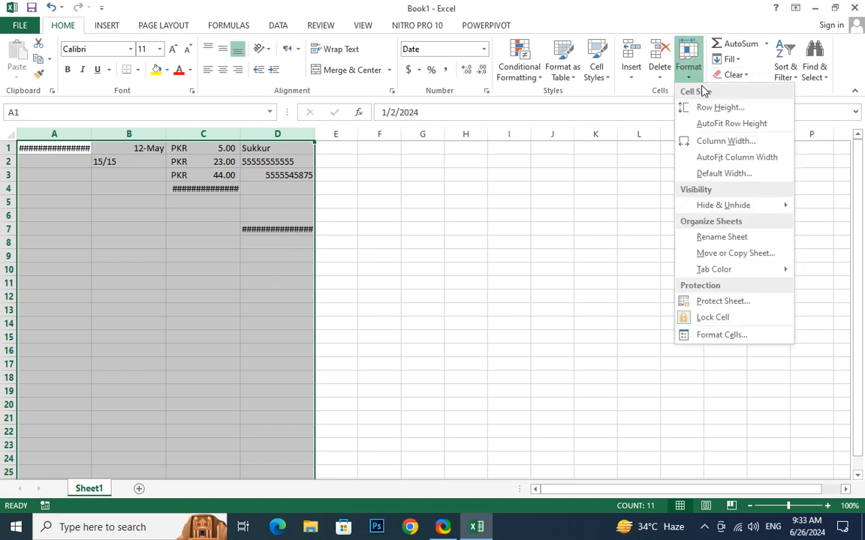
pyautogui.click(725, 142)
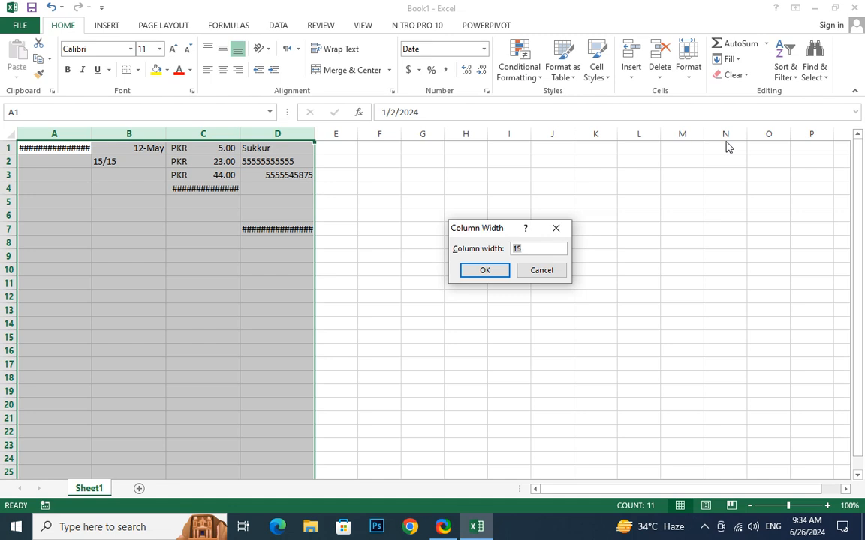
pyautogui.write('25')
pyautogui.press('Return')
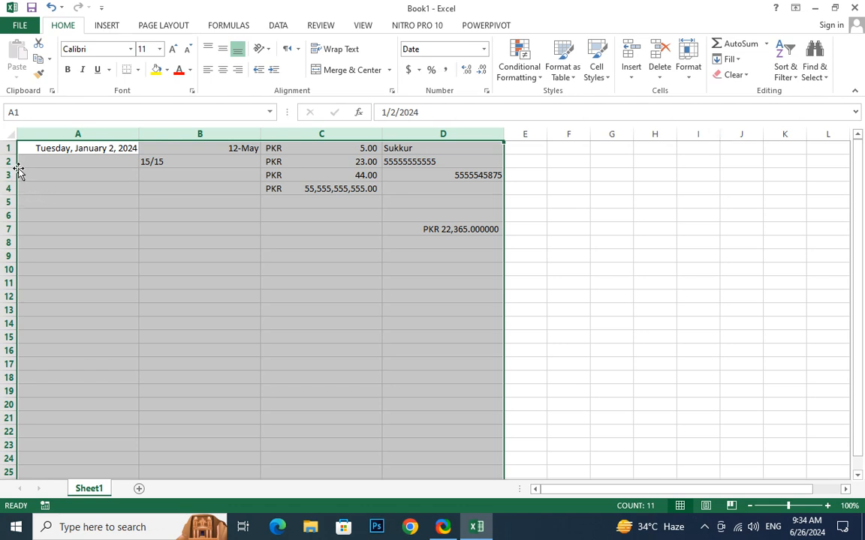
# Start typing the university address into cell A4, deleting mistyped letters.
pyautogui.click(66, 184)
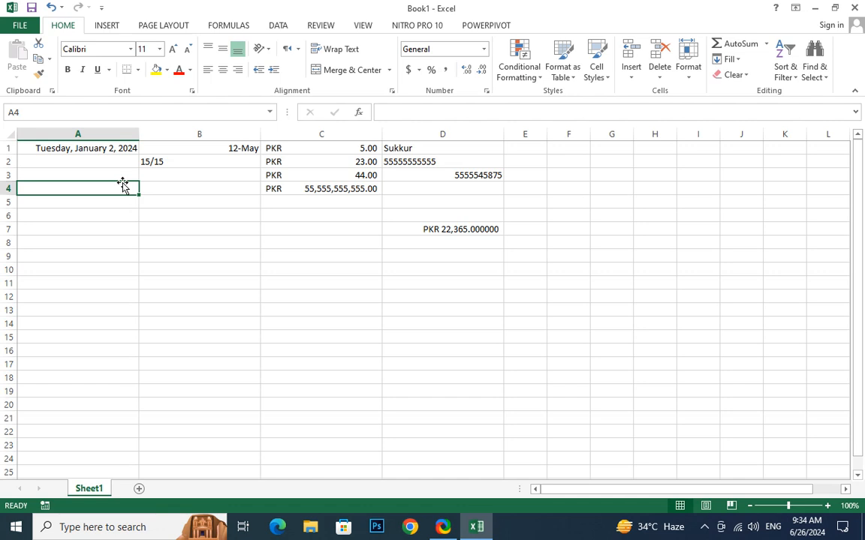
pyautogui.write('Sukkur AINB')
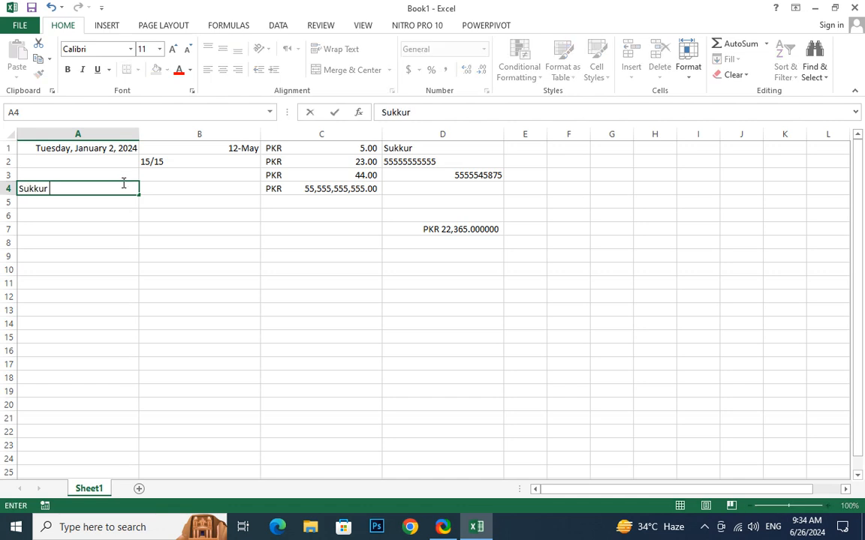
pyautogui.press('BackSpace')
pyautogui.press('BackSpace')
pyautogui.press('BackSpace')
pyautogui.press('BackSpace')
# Complete the A4 address entry and apply Wrap Text so it spans three lines.
pyautogui.write('IBA')
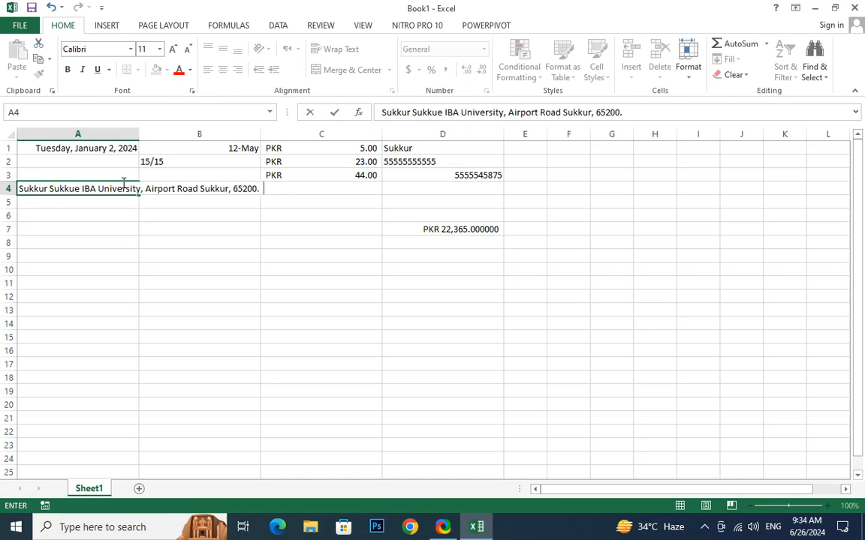
pyautogui.press('Return')
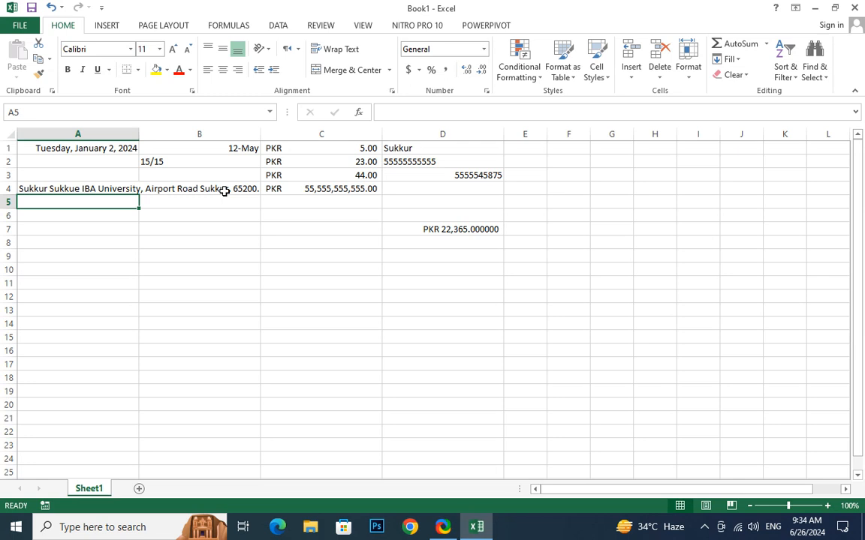
pyautogui.click(71, 188)
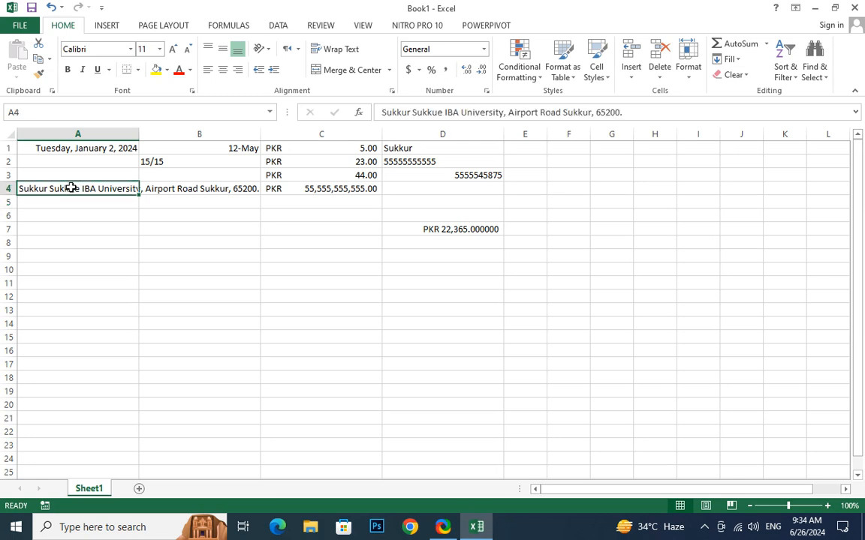
pyautogui.click(346, 55)
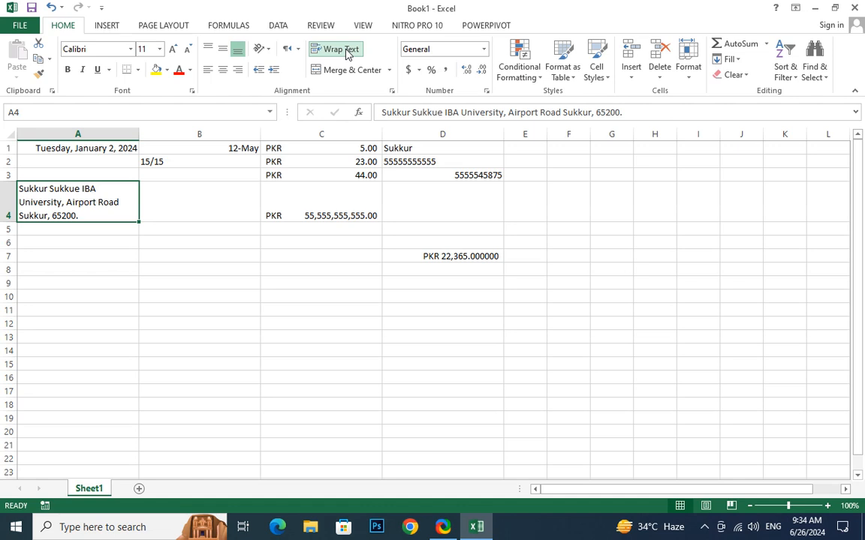
pyautogui.click(61, 258)
pyautogui.click(66, 213)
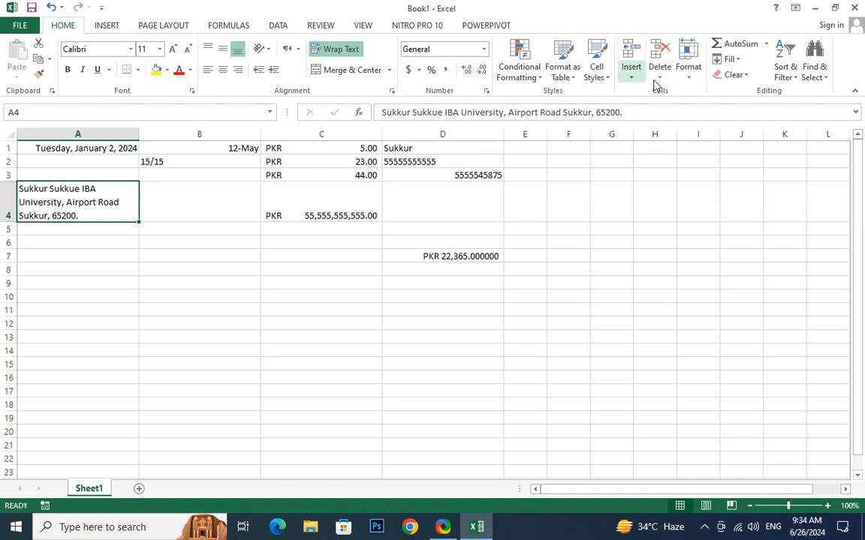
# Set row 4's height to 15.
pyautogui.click(688, 69)
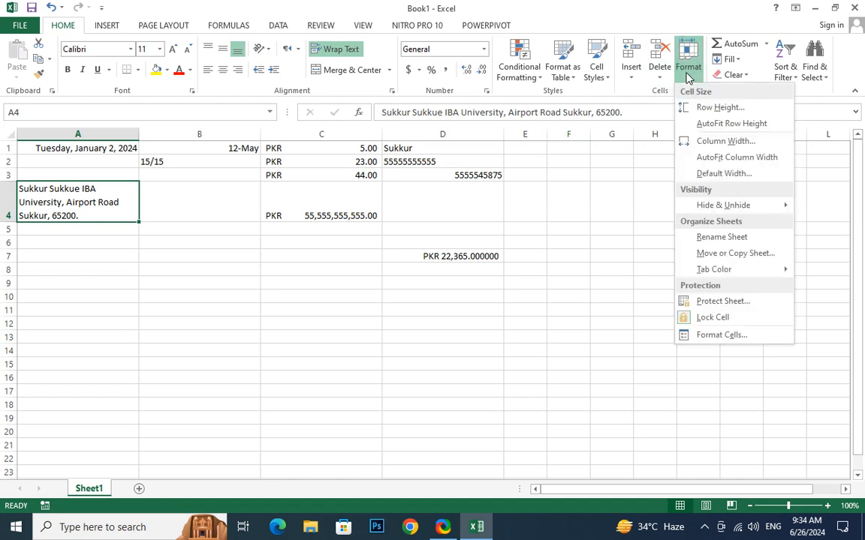
pyautogui.click(693, 107)
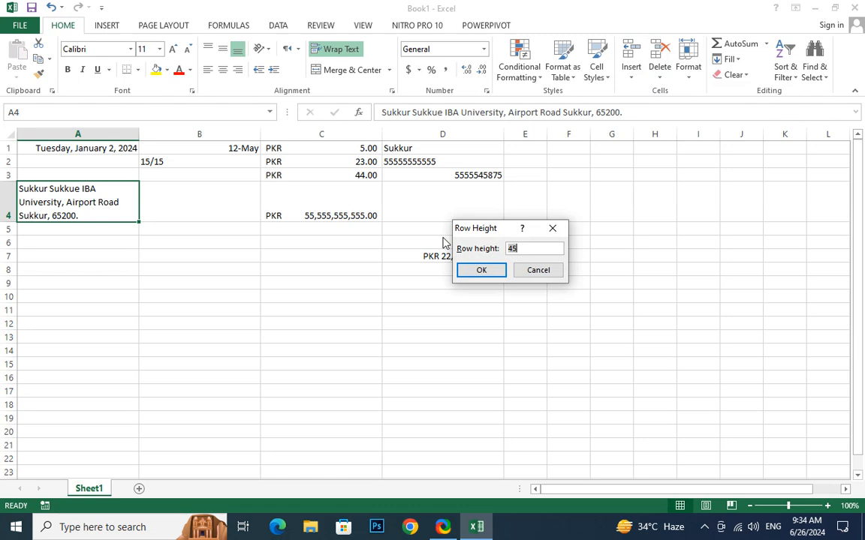
pyautogui.write('15')
pyautogui.press('Return')
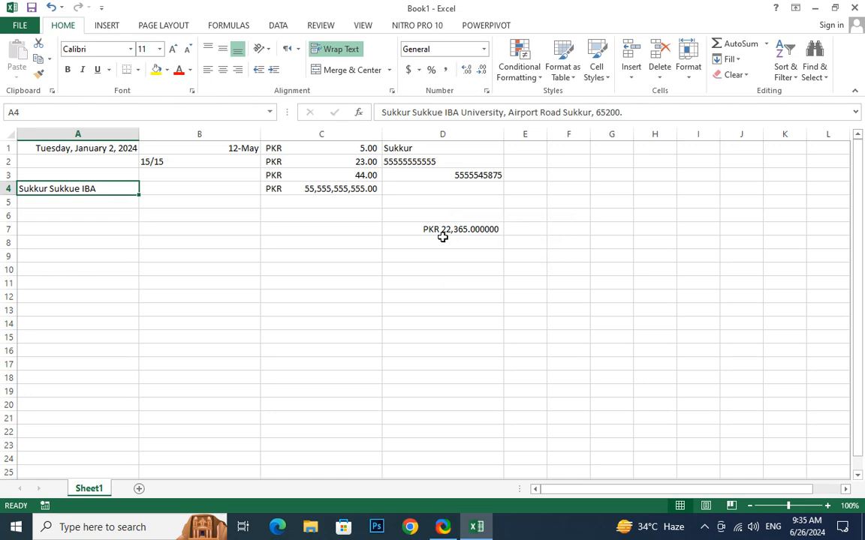
# Re-edit the A4 address and AutoFit row 4's height to show it fully.
pyautogui.click(106, 226)
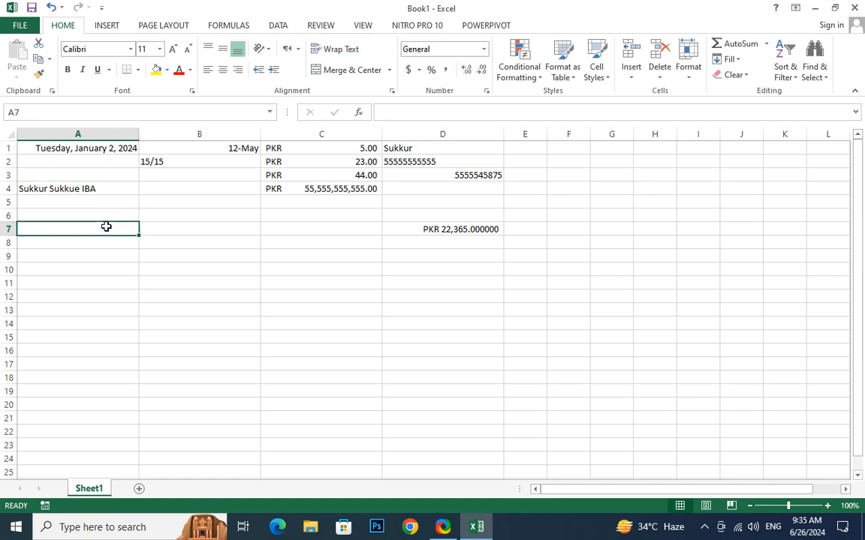
pyautogui.click(106, 189)
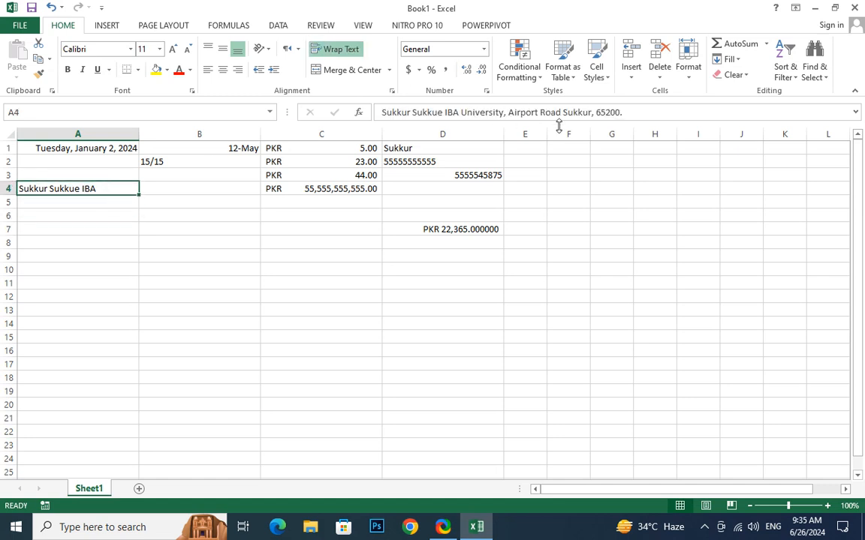
pyautogui.doubleClick(98, 189)
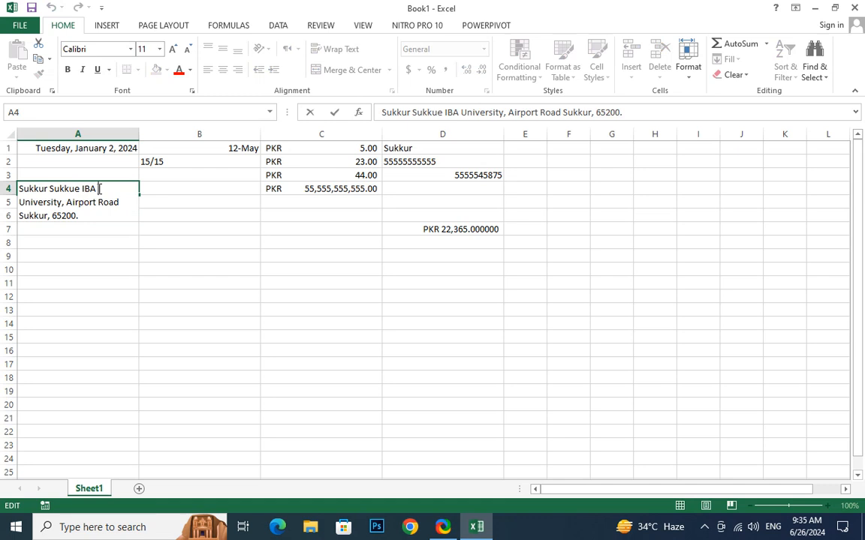
pyautogui.click(100, 268)
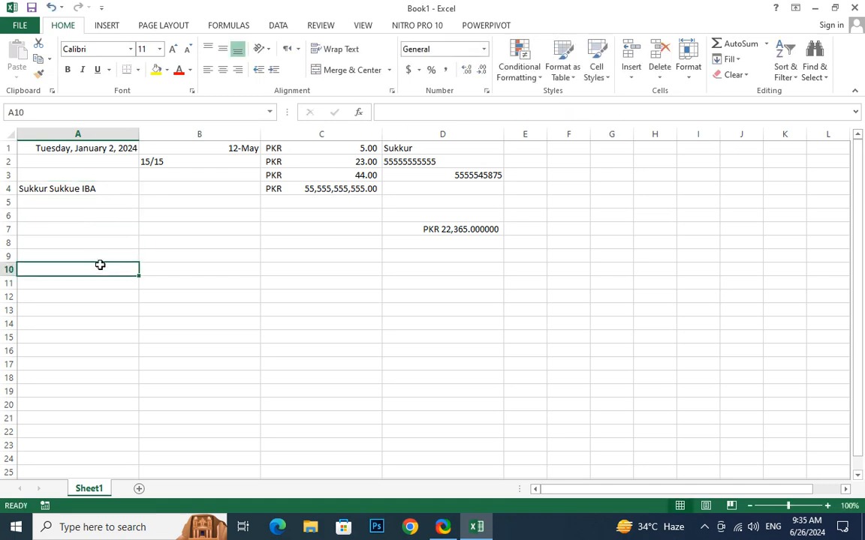
pyautogui.click(105, 192)
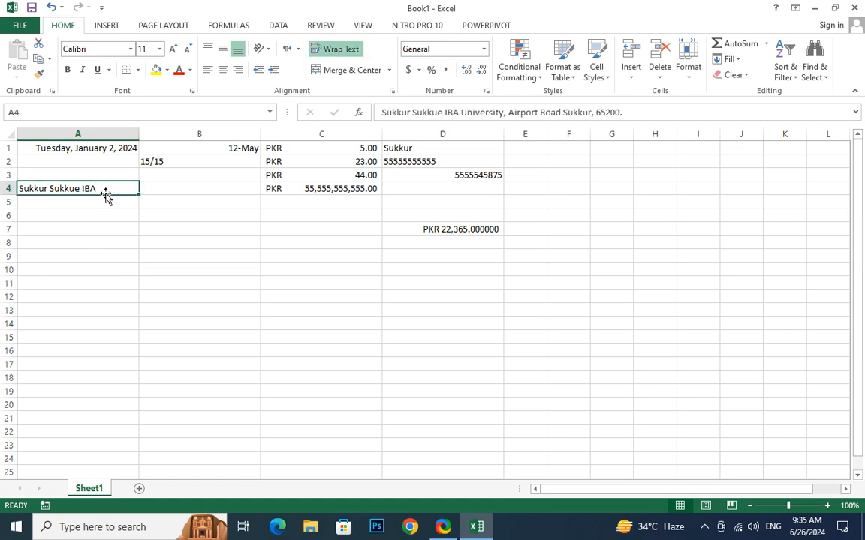
pyautogui.click(688, 67)
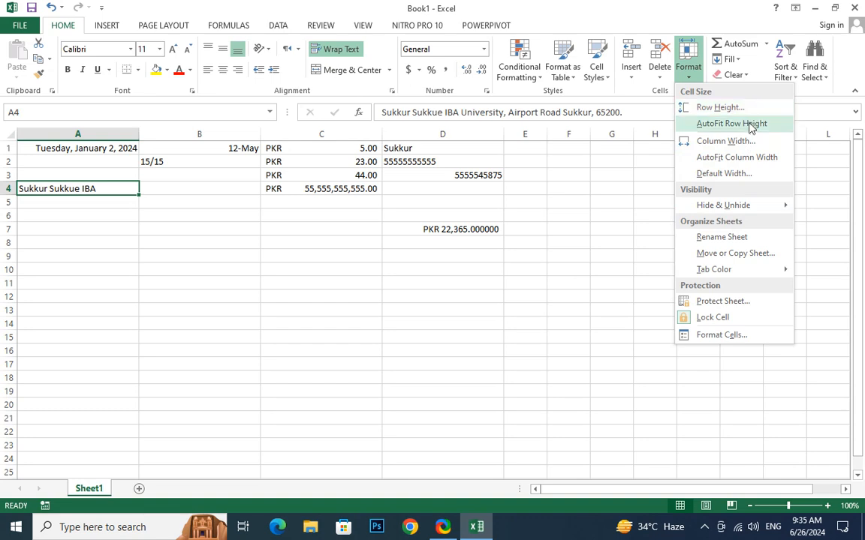
pyautogui.click(731, 124)
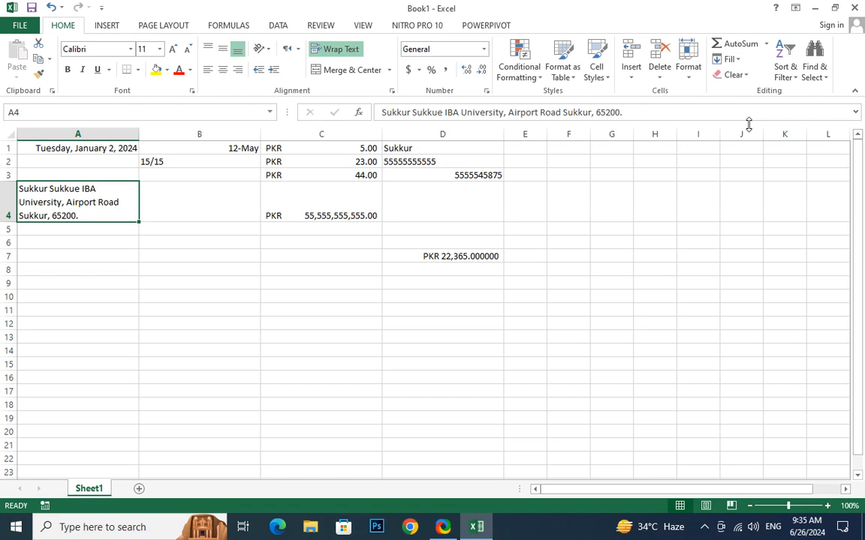
pyautogui.click(688, 63)
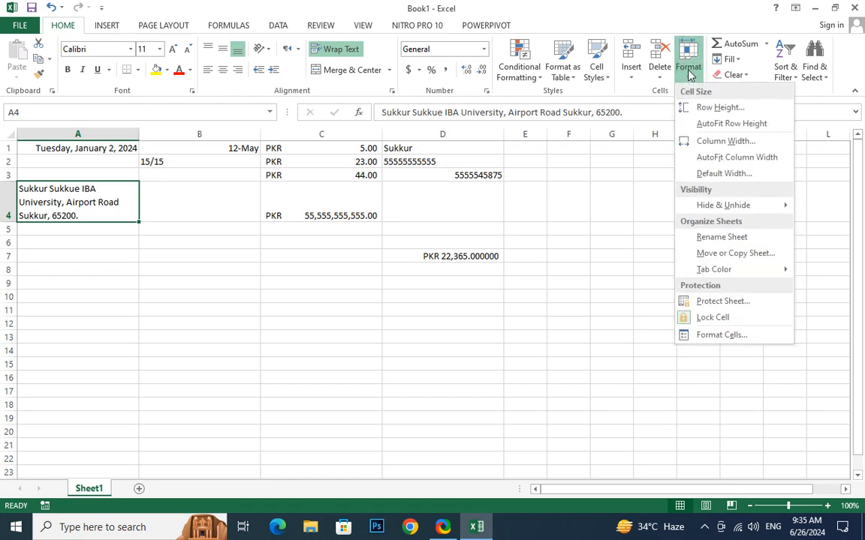
# Set the default column width to 60 and inspect the widened columns.
pyautogui.click(724, 173)
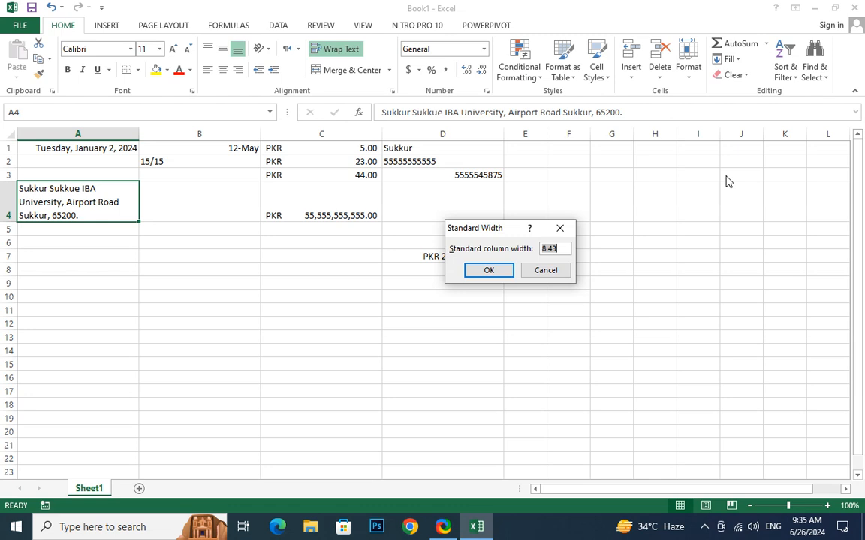
pyautogui.write('60')
pyautogui.press('Return')
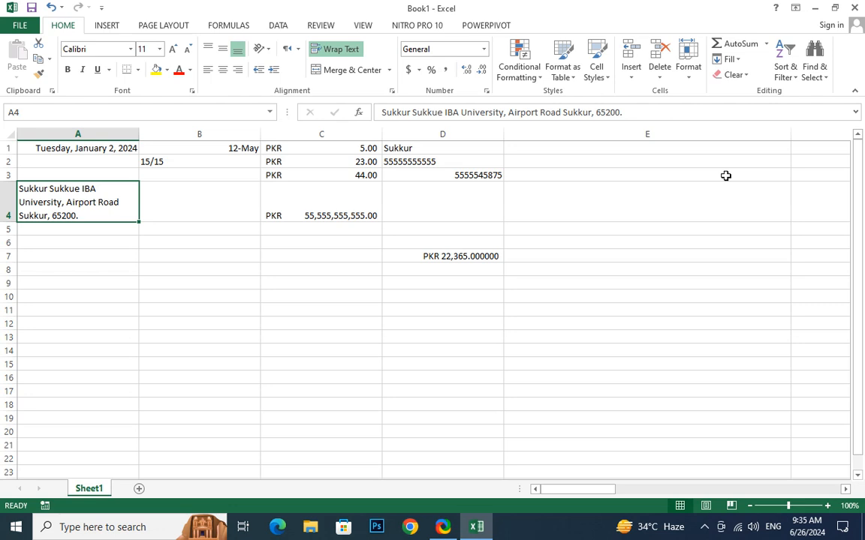
pyautogui.click(698, 174)
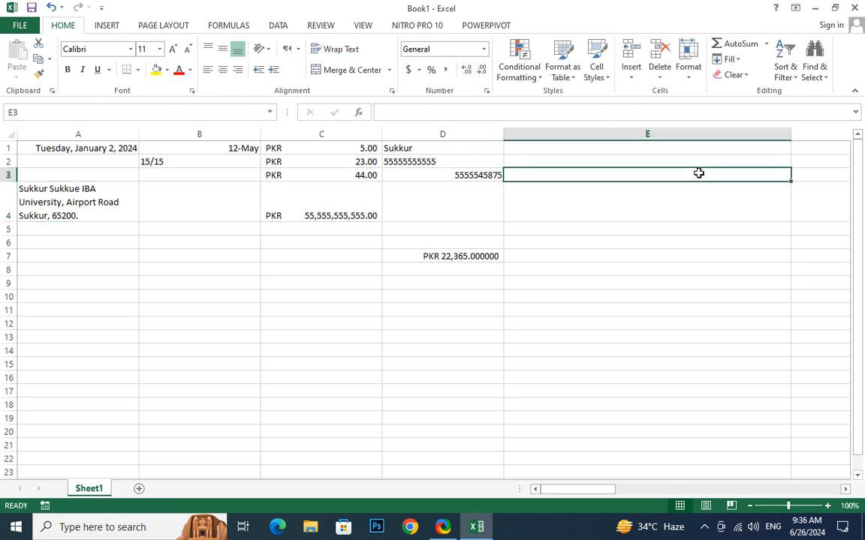
pyautogui.click(439, 195)
pyautogui.press('Left')
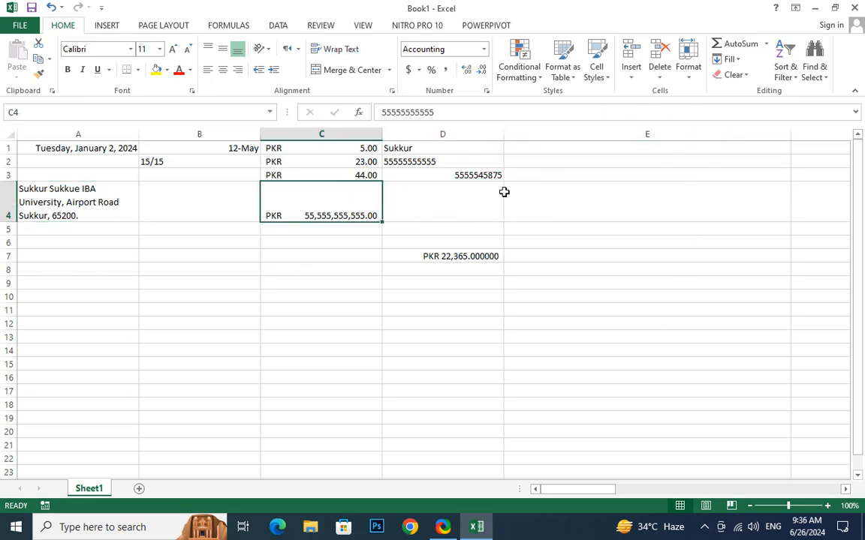
pyautogui.keyDown('ctrl'); pyautogui.scroll(-5, 619, 193); pyautogui.keyUp('ctrl')
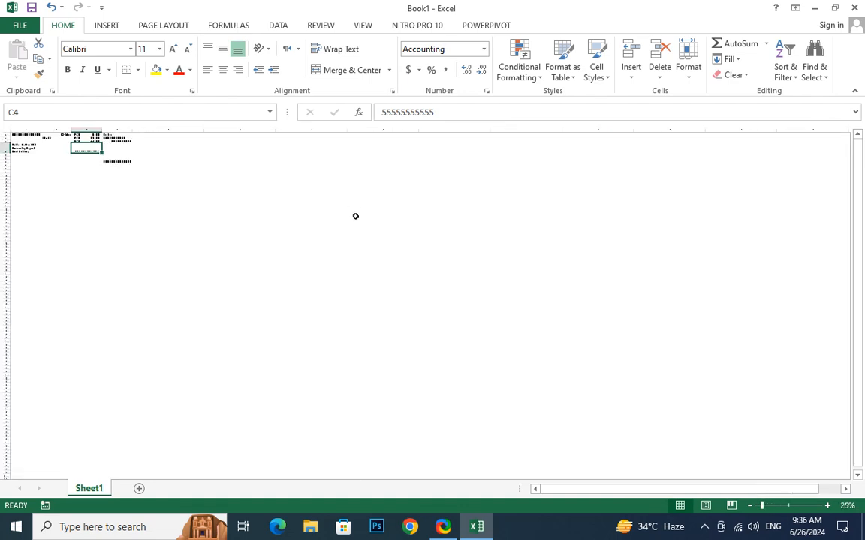
pyautogui.keyDown('ctrl'); pyautogui.scroll(4, 355, 216); pyautogui.keyUp('ctrl')
pyautogui.click(460, 226)
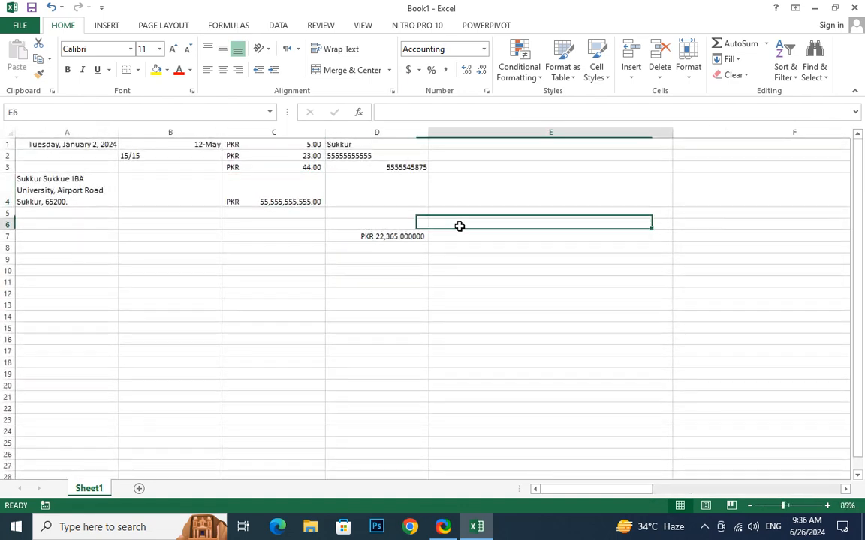
pyautogui.click(687, 224)
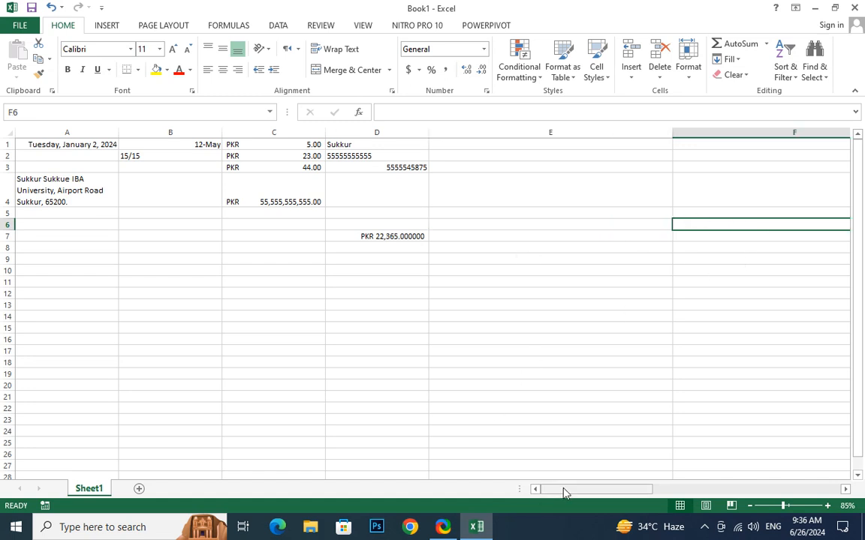
pyautogui.moveTo(565, 492); pyautogui.dragTo(478, 434)
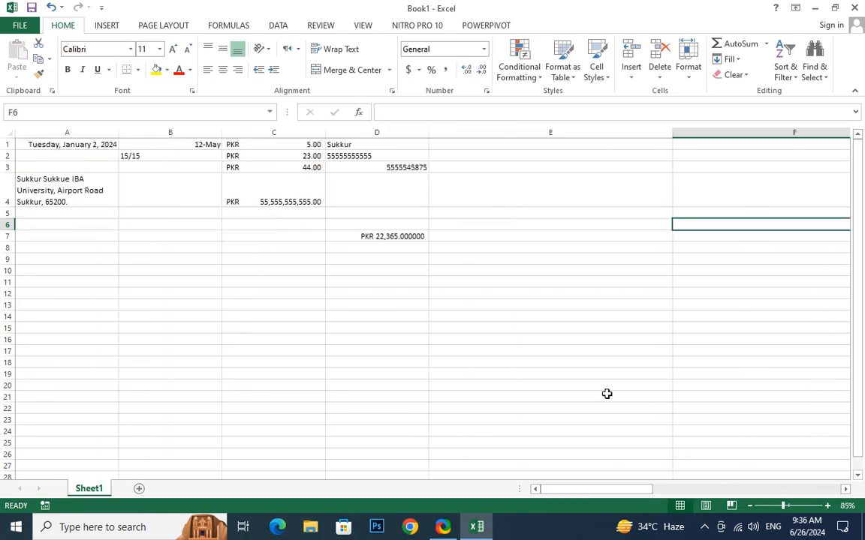
pyautogui.moveTo(585, 489); pyautogui.dragTo(487, 236)
# Change the default column width to 8.
pyautogui.click(683, 80)
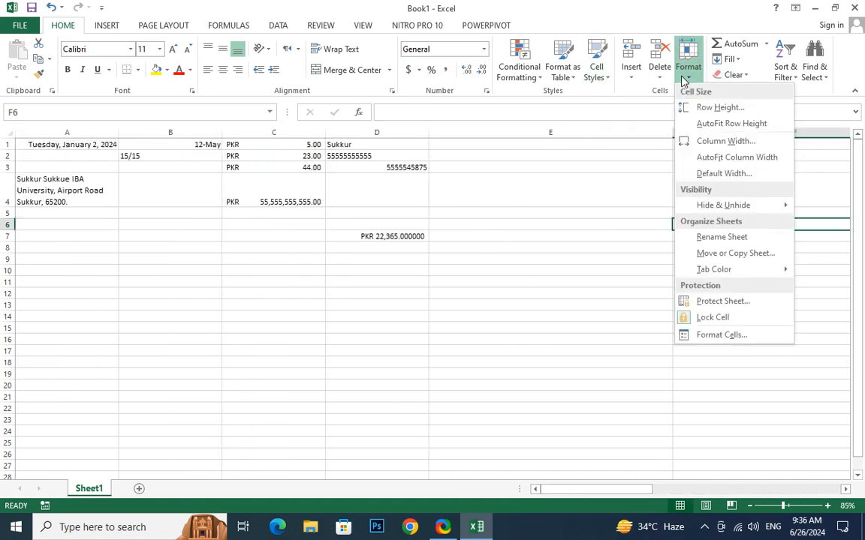
pyautogui.click(722, 183)
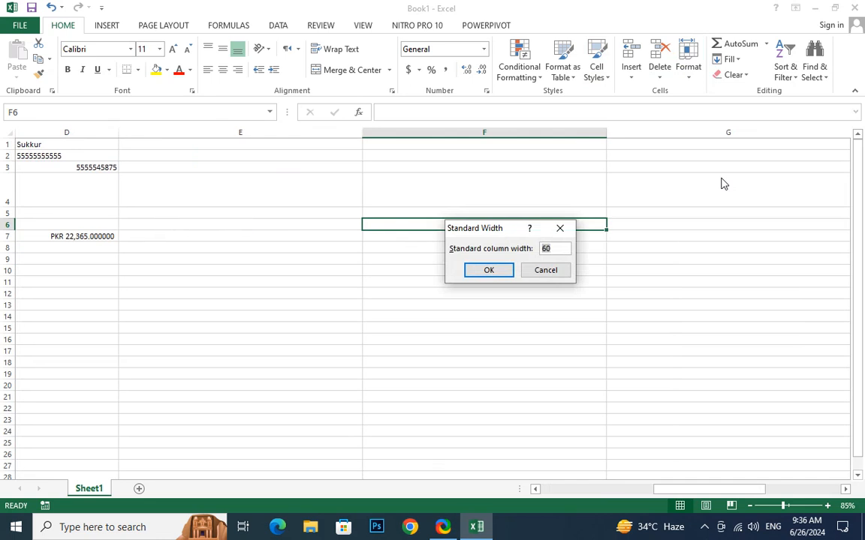
pyautogui.write('8')
pyautogui.press('Return')
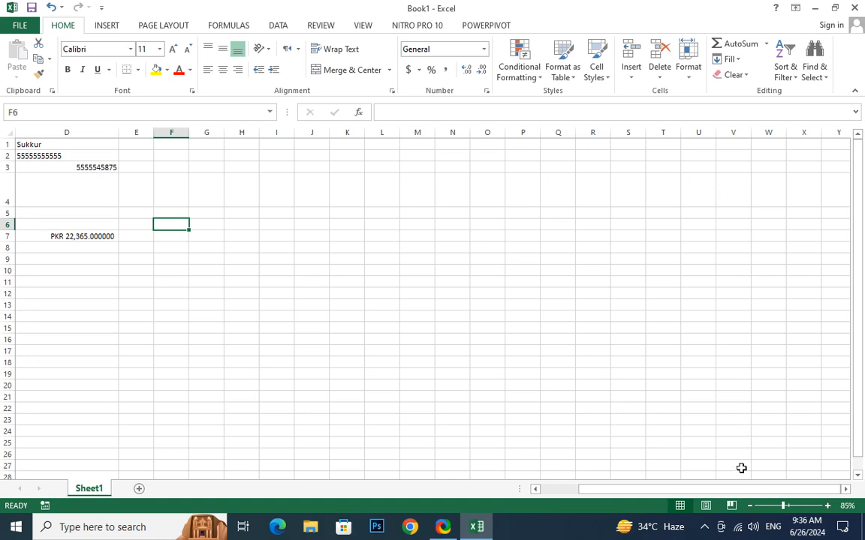
pyautogui.moveTo(737, 489); pyautogui.dragTo(619, 488)
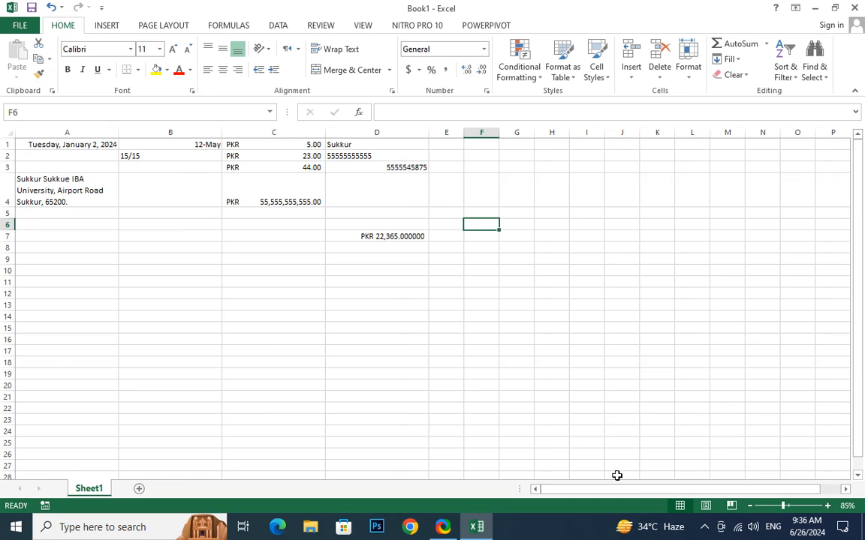
# Rename Sheet1 to Data.
pyautogui.click(688, 66)
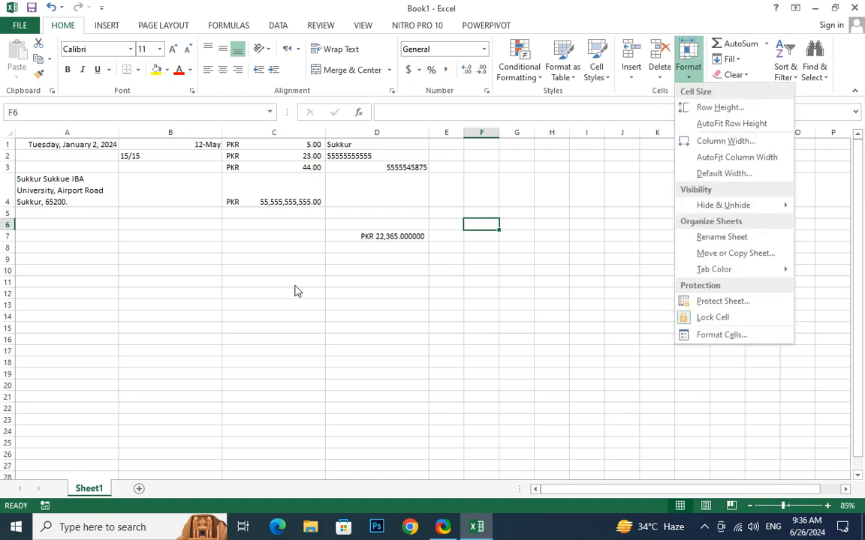
pyautogui.click(90, 493)
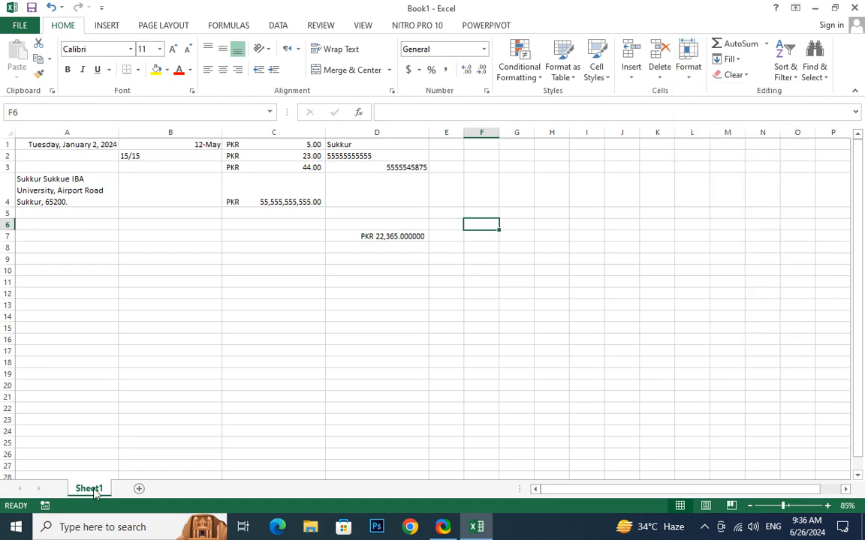
pyautogui.doubleClick(92, 488)
pyautogui.write('Data')
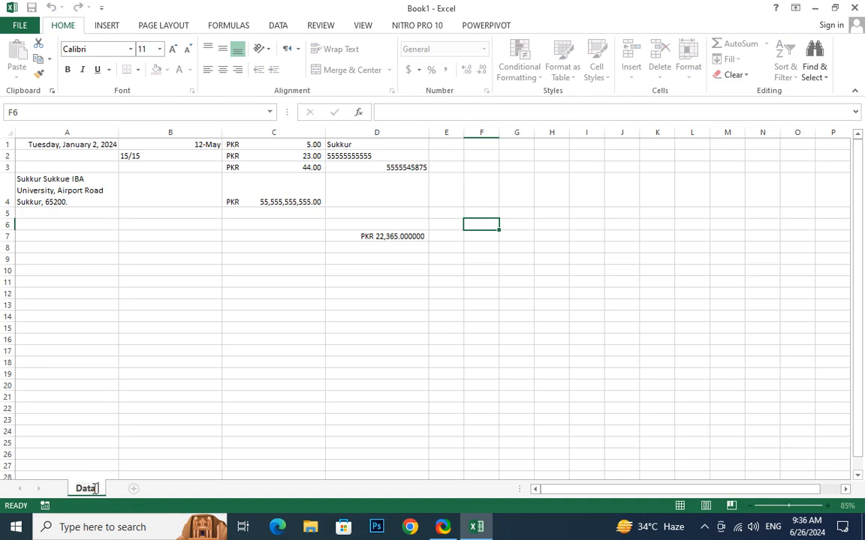
pyautogui.press('Return')
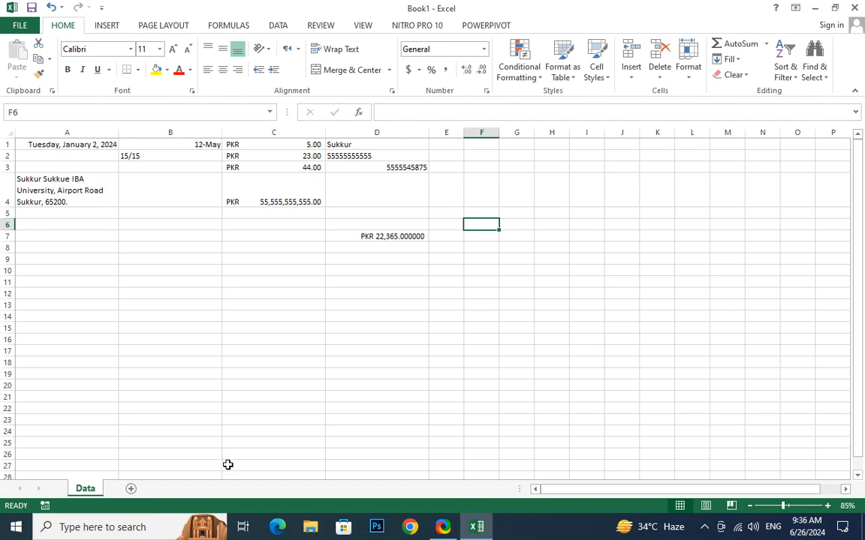
# Add a new sheet and rename it Information.
pyautogui.click(131, 489)
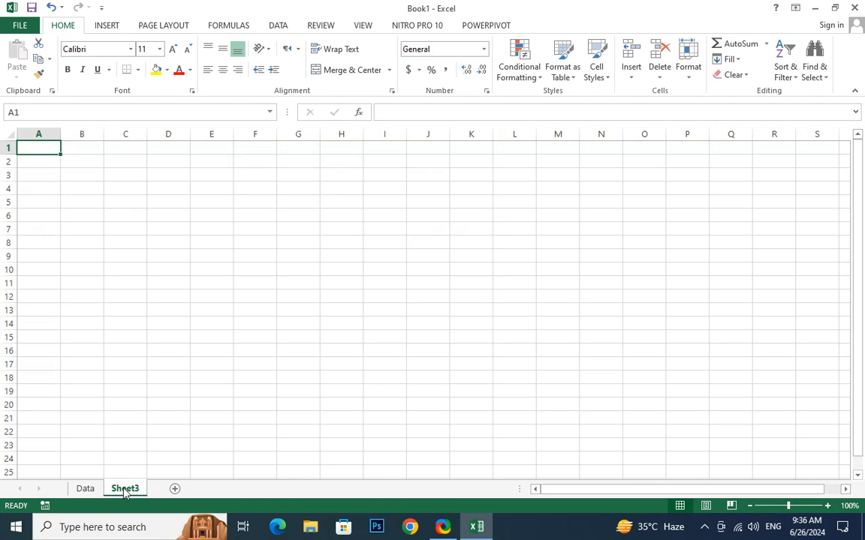
pyautogui.click(688, 75)
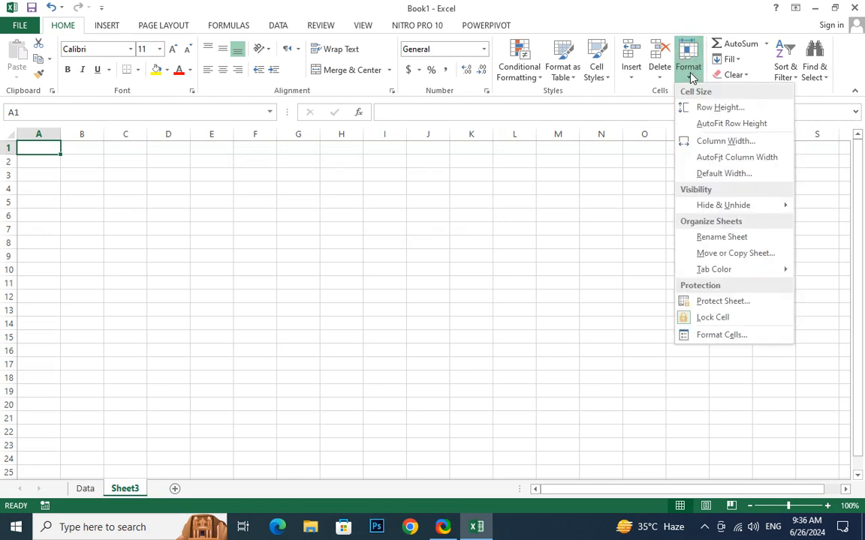
pyautogui.click(753, 239)
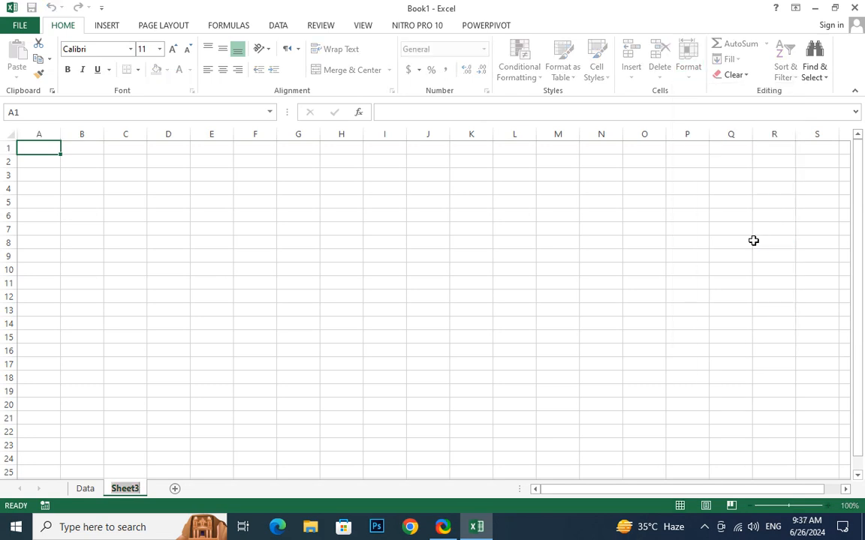
pyautogui.write('Inf')
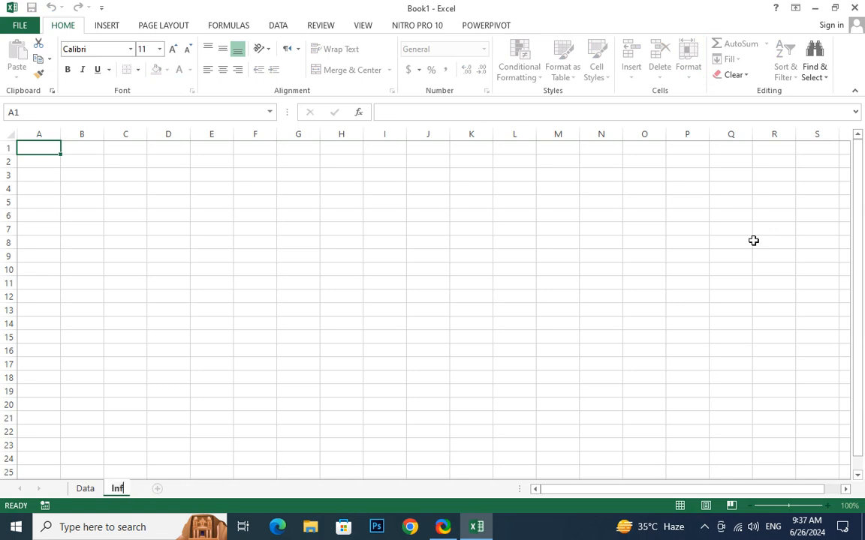
pyautogui.write('ormation')
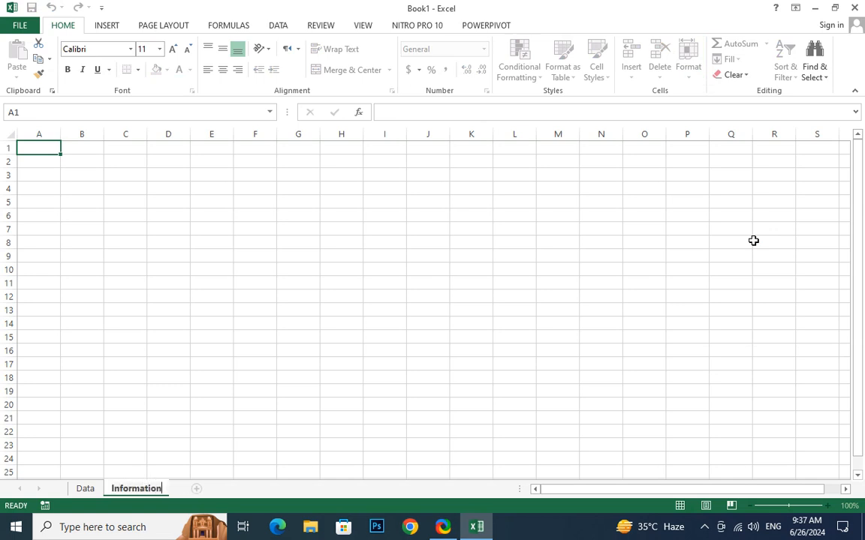
pyautogui.press('Return')
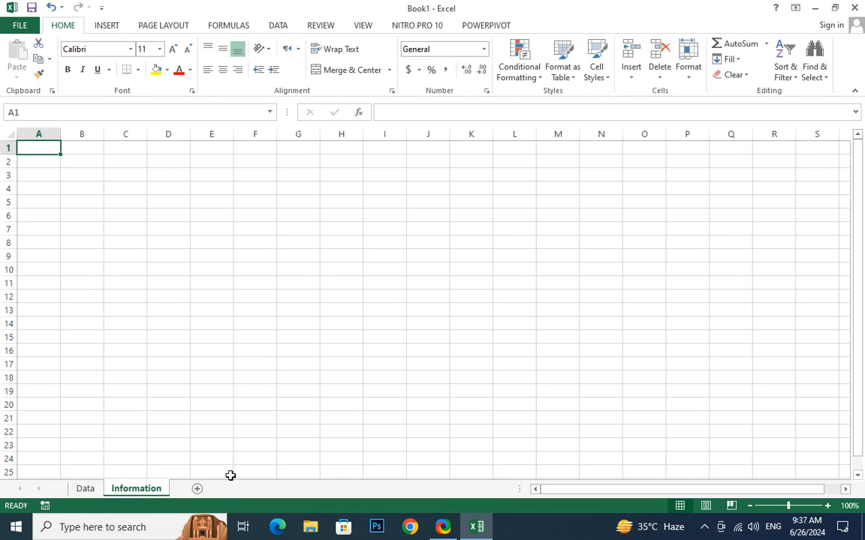
# Copy all cells on the Data sheet and switch to the Information sheet.
pyautogui.click(691, 75)
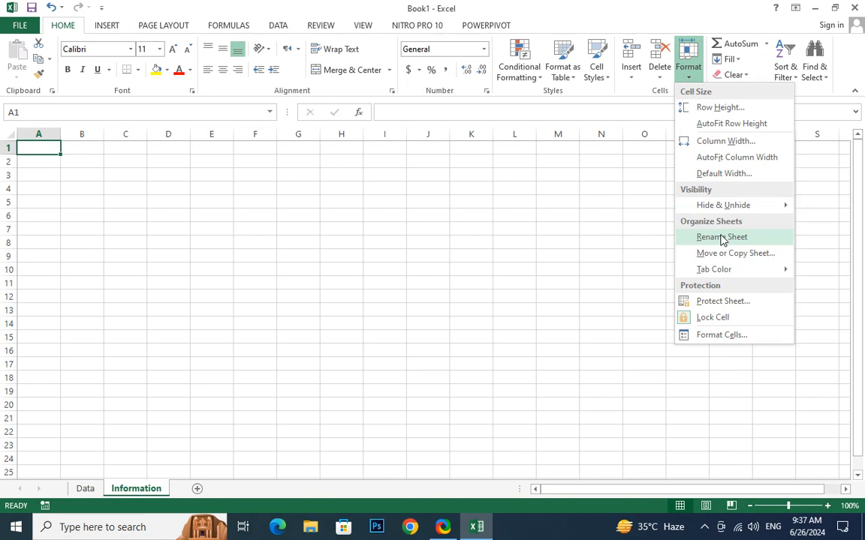
pyautogui.click(85, 489)
pyautogui.click(85, 490)
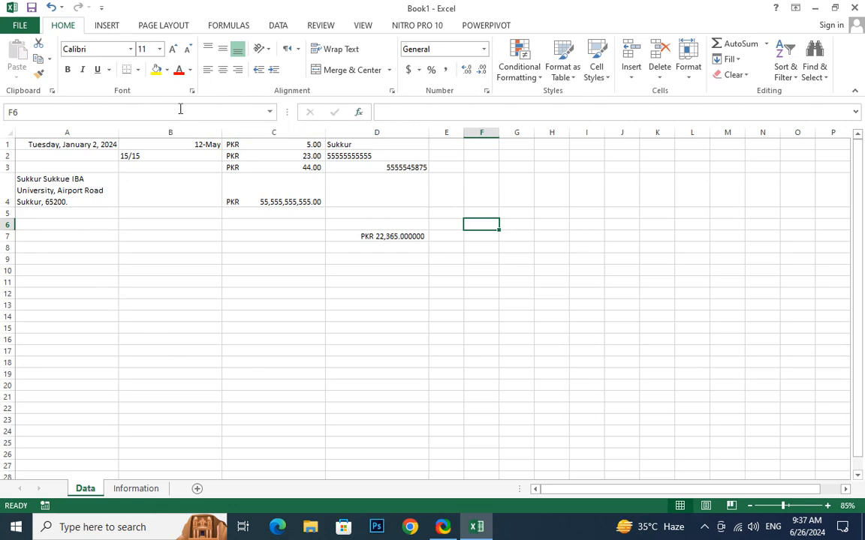
pyautogui.click(41, 177)
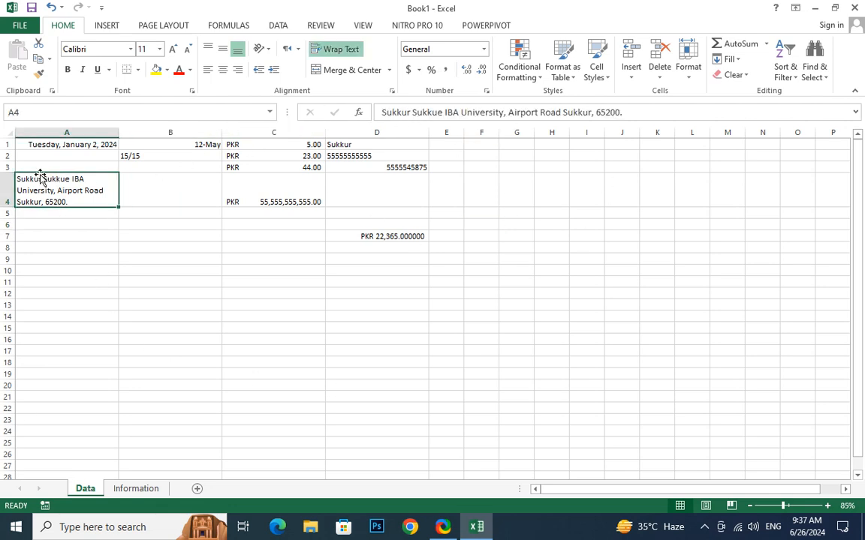
pyautogui.hotkey('ctrl', 'a')
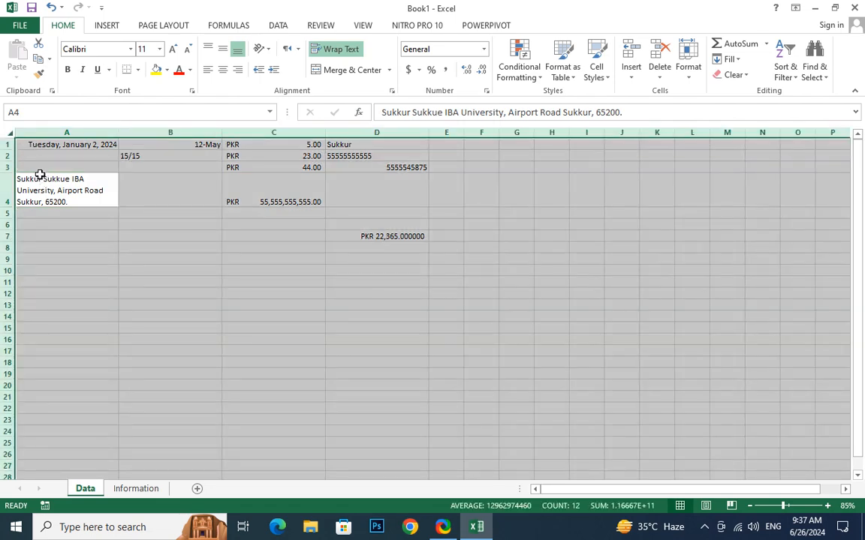
pyautogui.hotkey('ctrl', 'c')
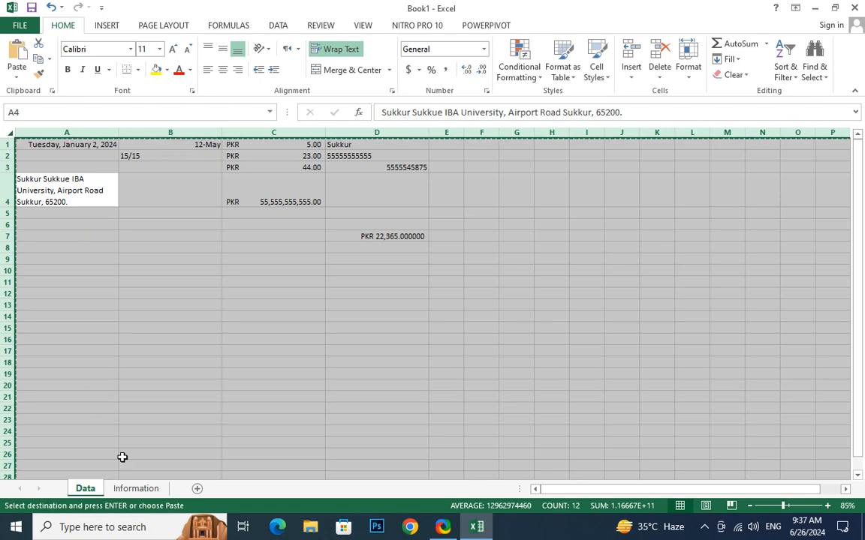
pyautogui.click(120, 488)
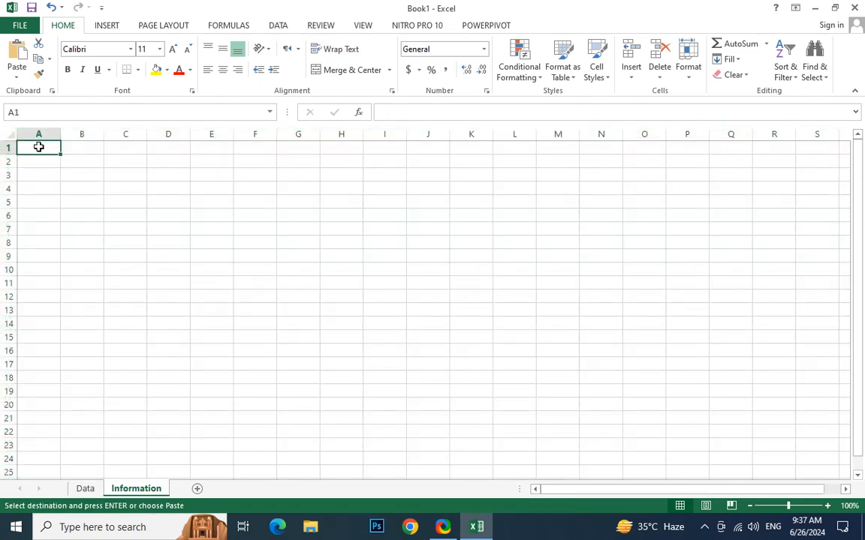
# Paste the Data contents into Information, then duplicate the sheet via Move or Copy with Create a copy.
pyautogui.hotkey('ctrl', 'v')
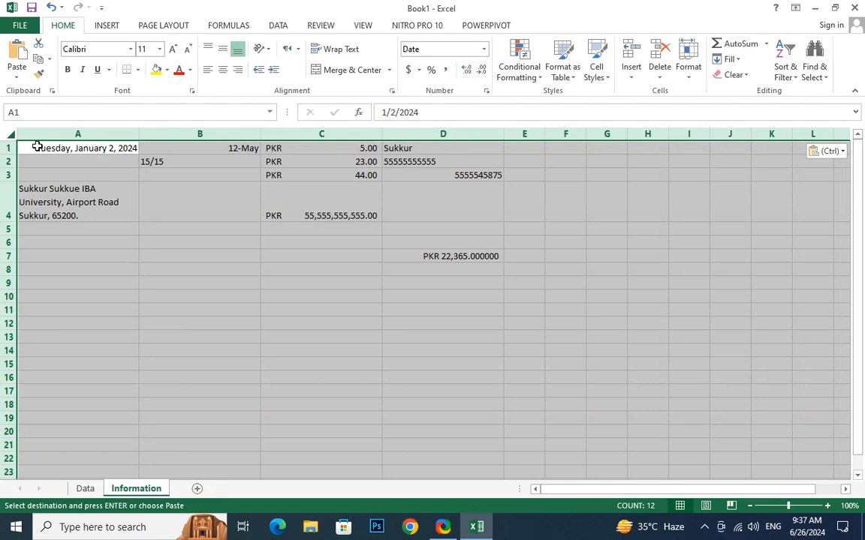
pyautogui.click(89, 322)
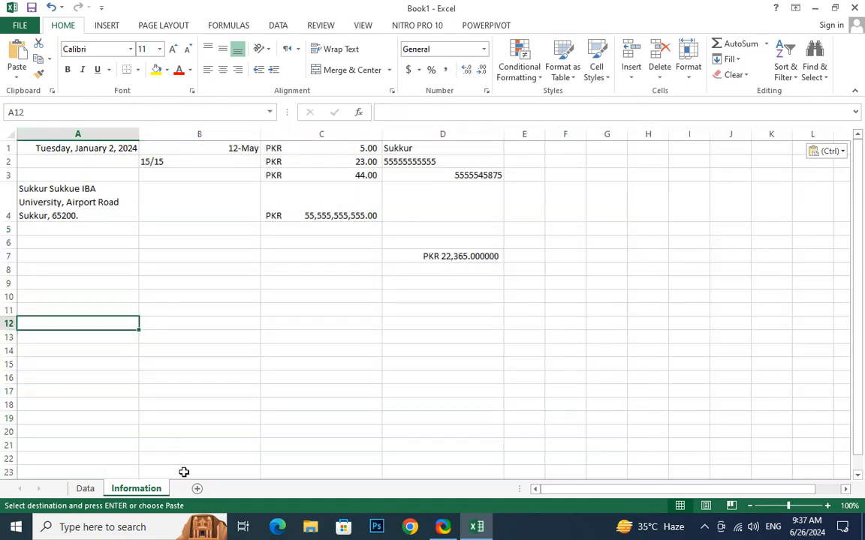
pyautogui.rightClick(142, 493)
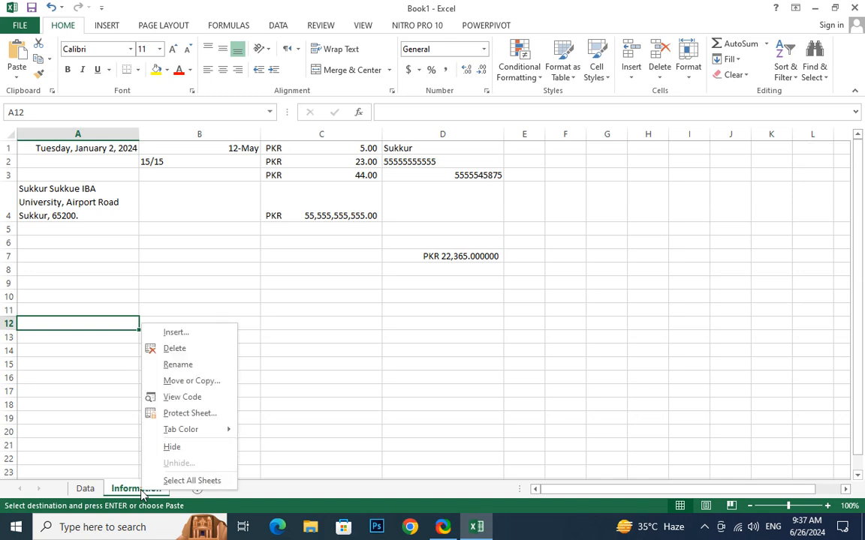
pyautogui.click(196, 384)
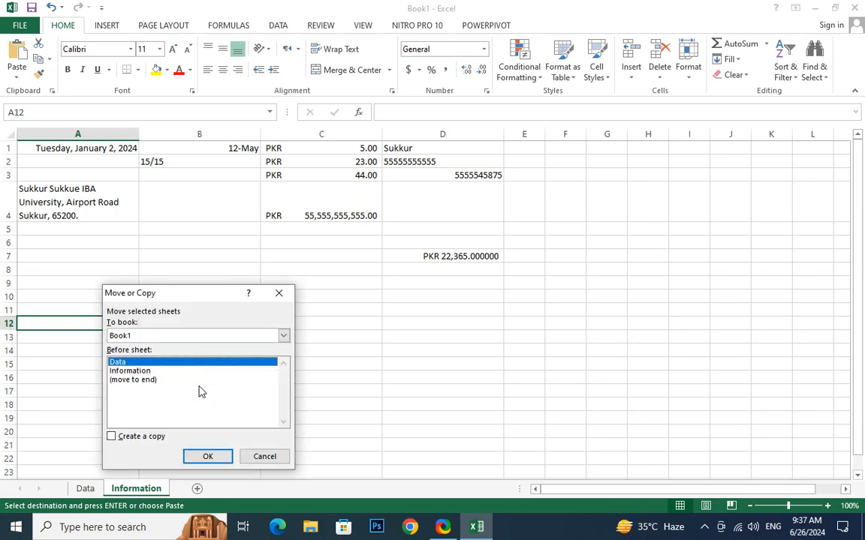
pyautogui.click(112, 437)
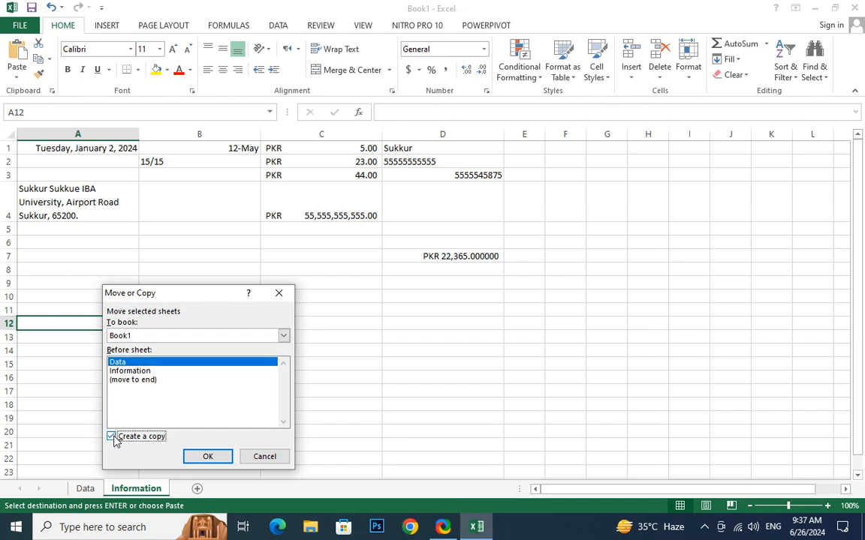
pyautogui.click(219, 457)
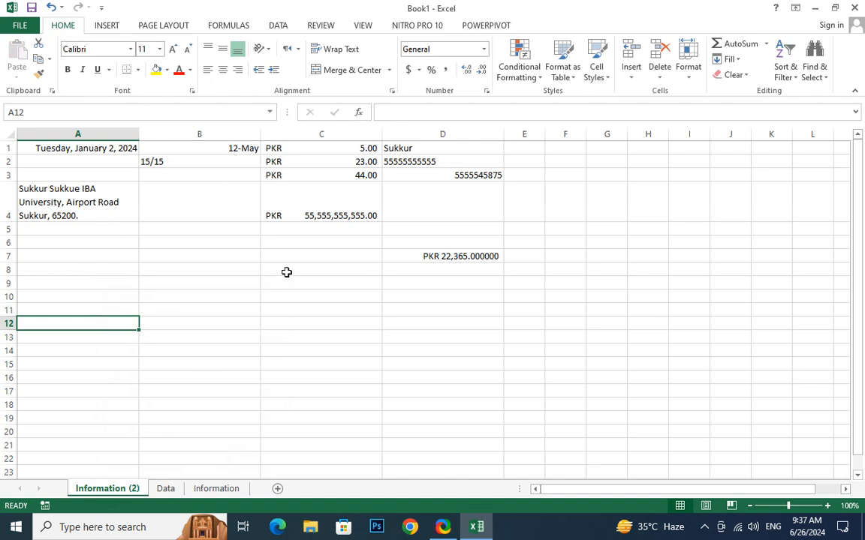
# Rename the Information (2) sheet to 'Information of year 2023'.
pyautogui.click(216, 488)
pyautogui.click(124, 488)
pyautogui.doubleClick(127, 489)
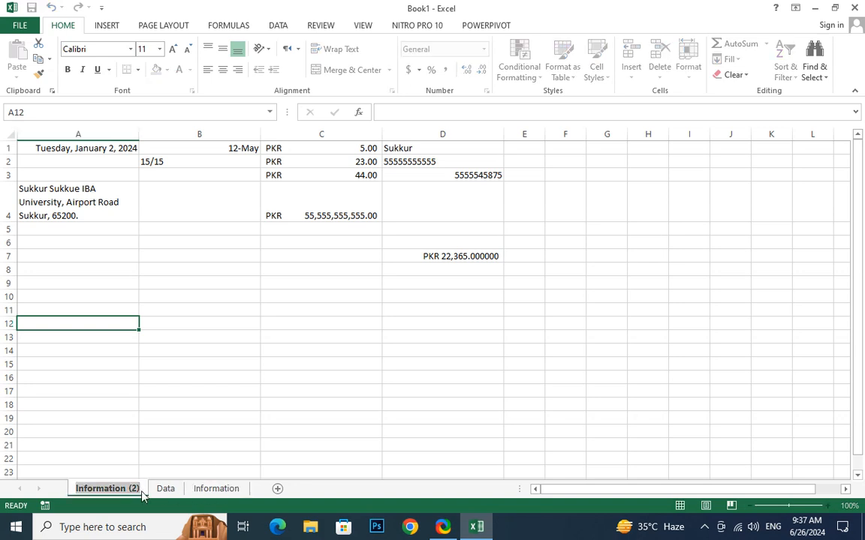
pyautogui.press('Return')
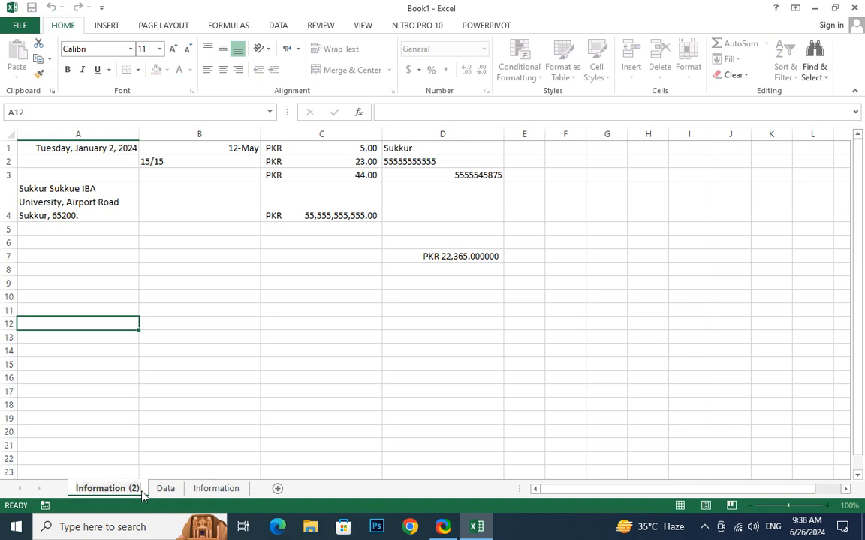
pyautogui.press('BackSpace')
pyautogui.press('BackSpace')
pyautogui.press('BackSpace')
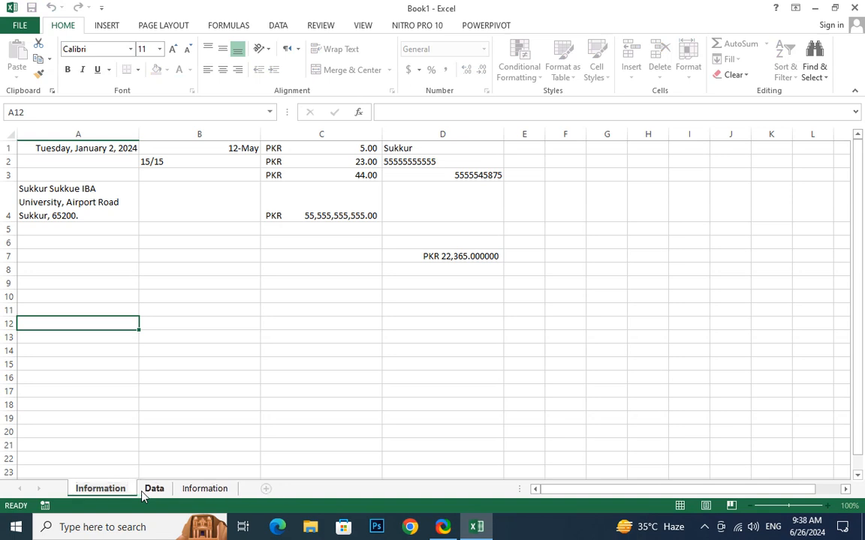
pyautogui.write('of ye')
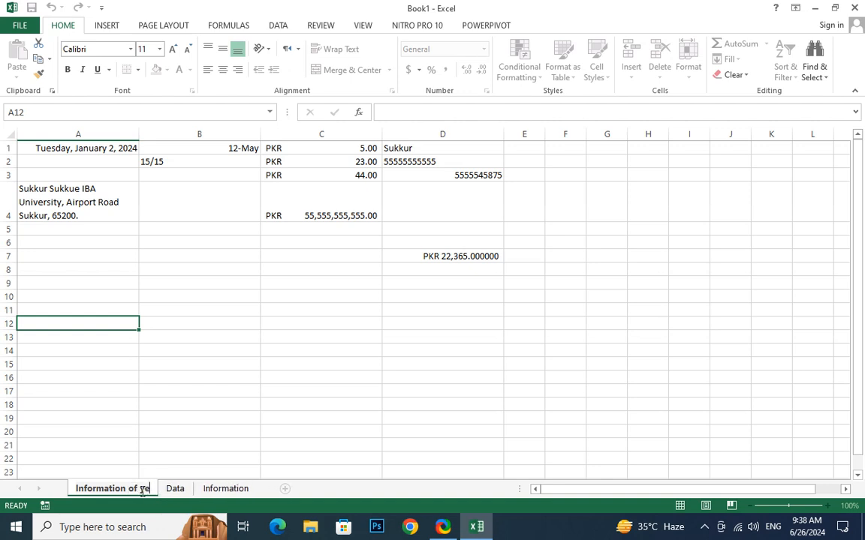
pyautogui.write('ar 2023')
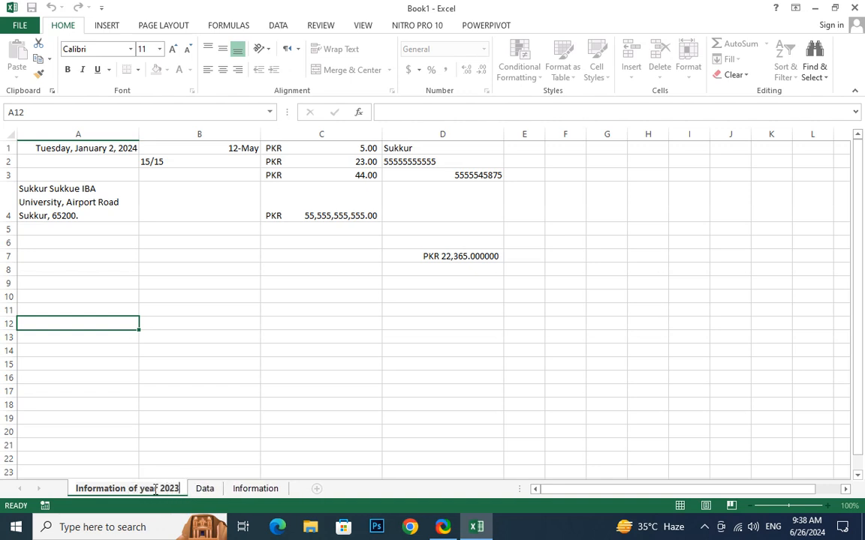
pyautogui.press('Return')
# Rename the Information sheet to 'Information of Year 2024'.
pyautogui.click(246, 489)
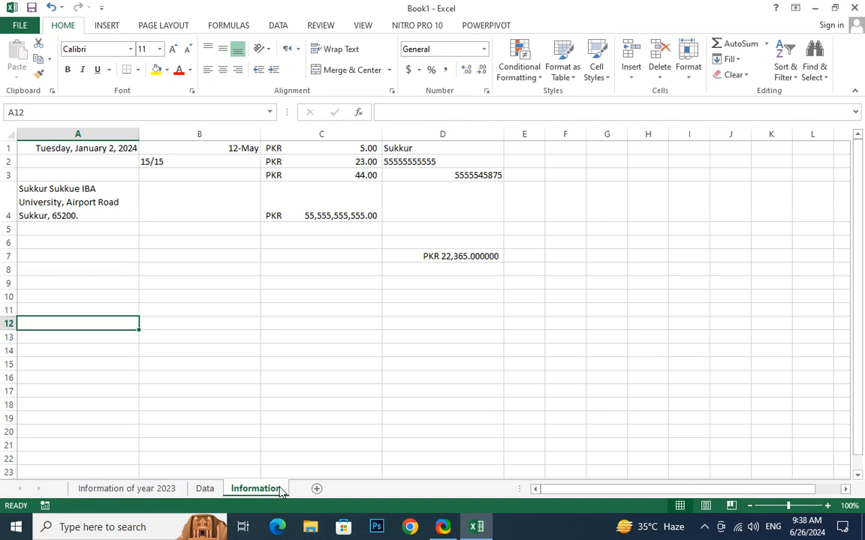
pyautogui.doubleClick(280, 486)
pyautogui.click(286, 492)
pyautogui.doubleClick(285, 492)
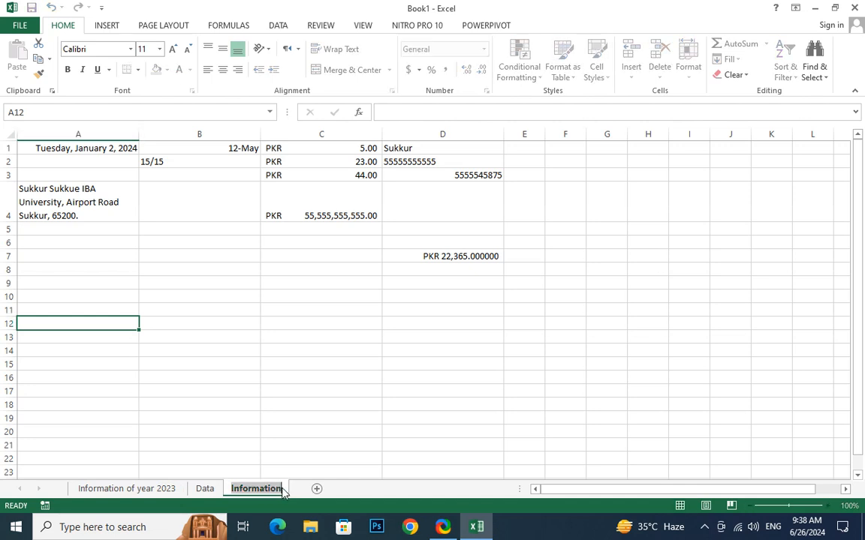
pyautogui.press('End')
pyautogui.write('o')
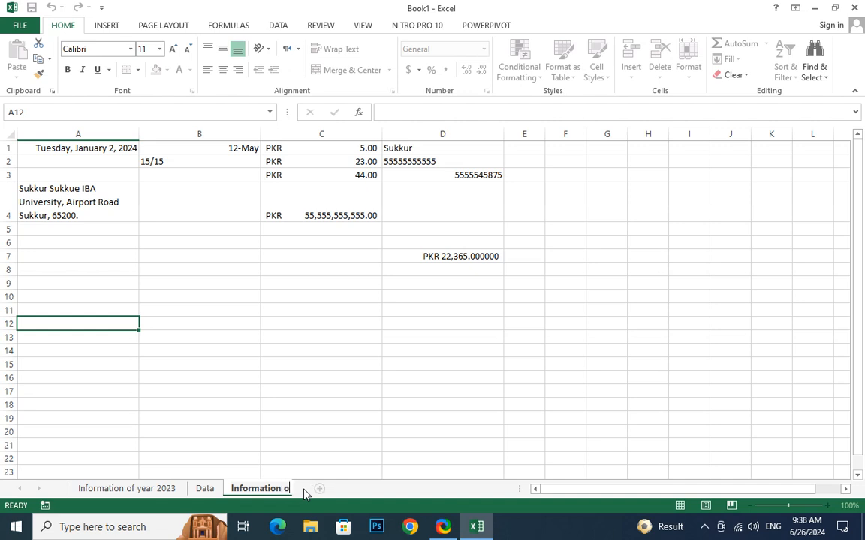
pyautogui.write('f Year 2024')
pyautogui.press('Return')
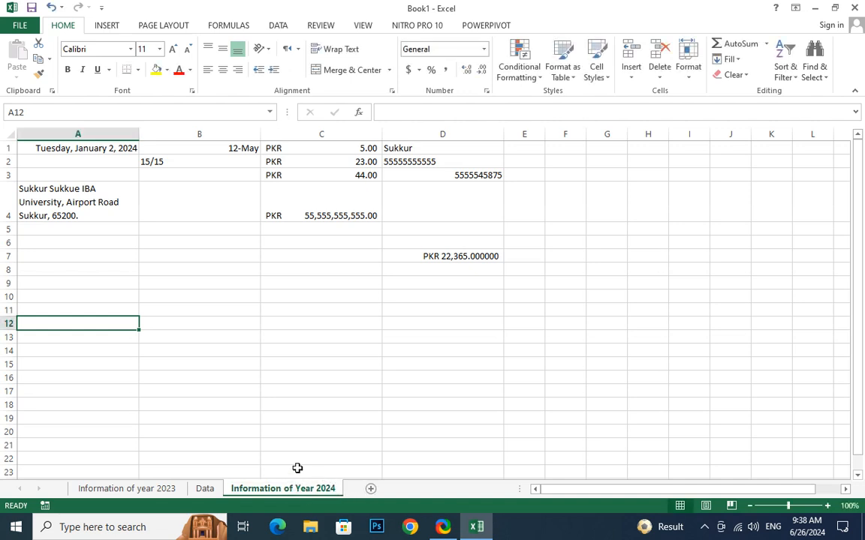
pyautogui.click(166, 491)
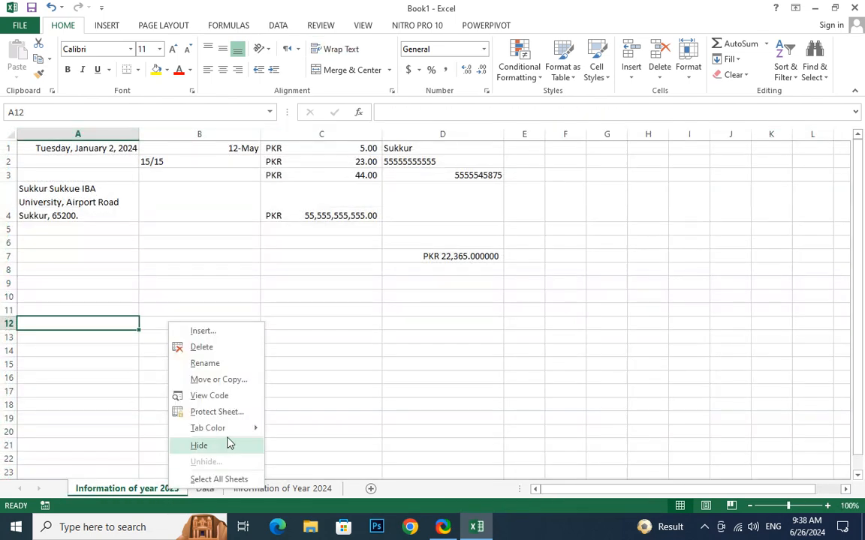
# Duplicate the Information of year 2023 sheet using Move or Copy with Create a copy ticked.
pyautogui.click(221, 380)
pyautogui.click(154, 436)
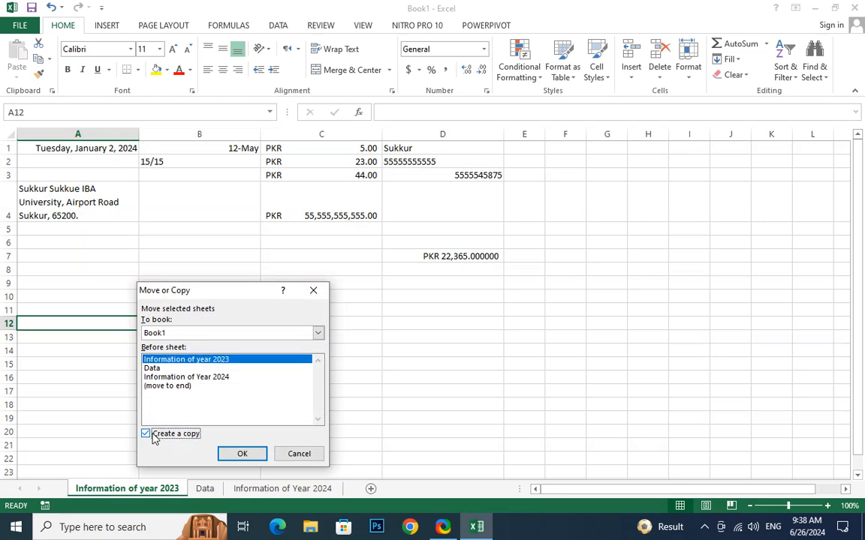
pyautogui.click(241, 454)
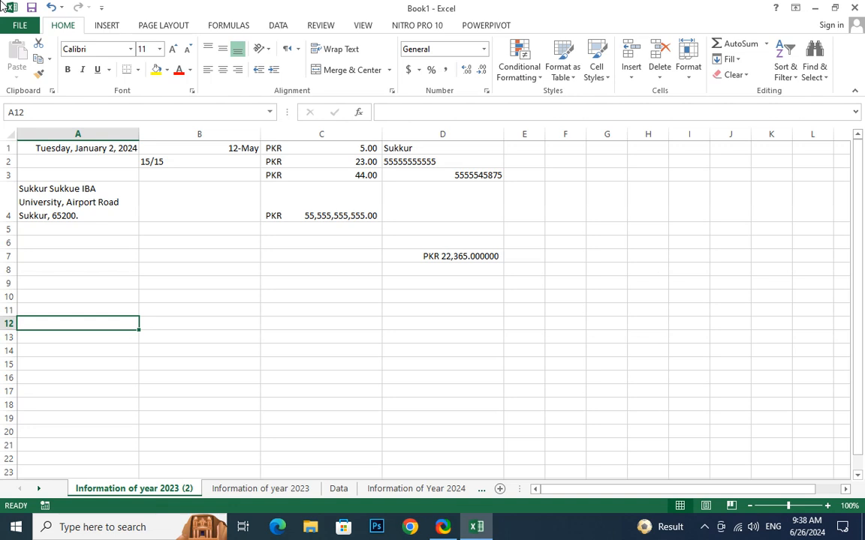
pyautogui.click(692, 72)
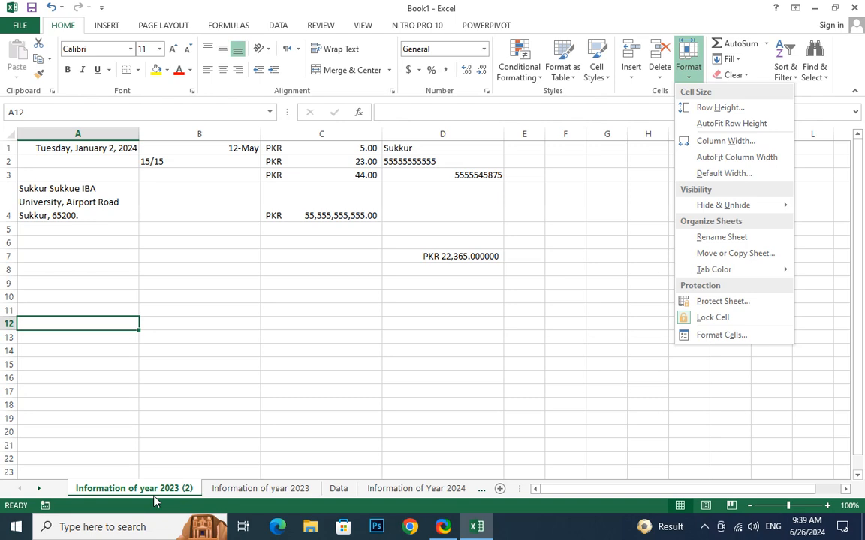
pyautogui.click(574, 288)
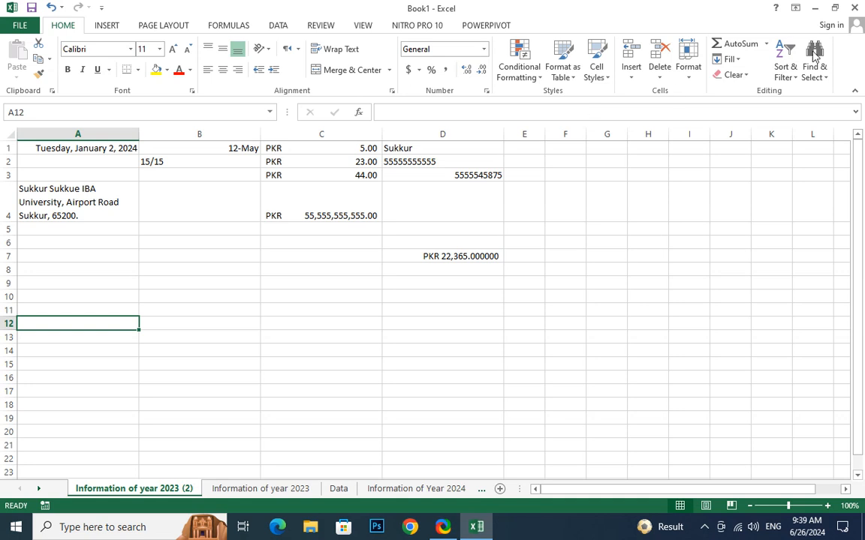
pyautogui.click(688, 72)
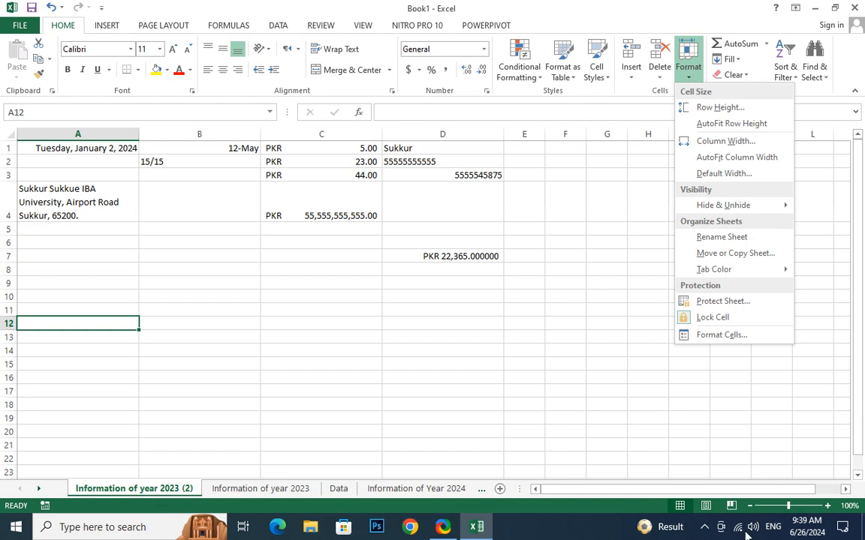
pyautogui.click(776, 529)
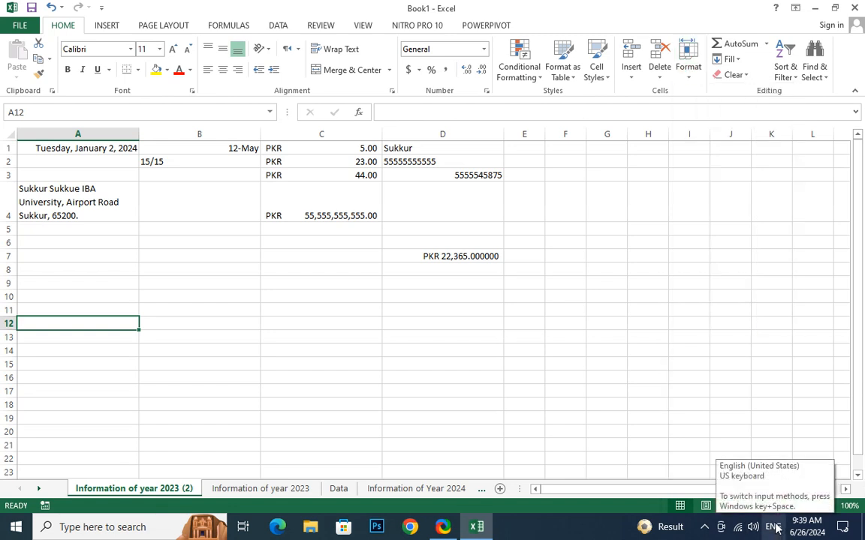
# Switch the keyboard input to Urdu and type Urdu text into cell F3.
pyautogui.click(775, 529)
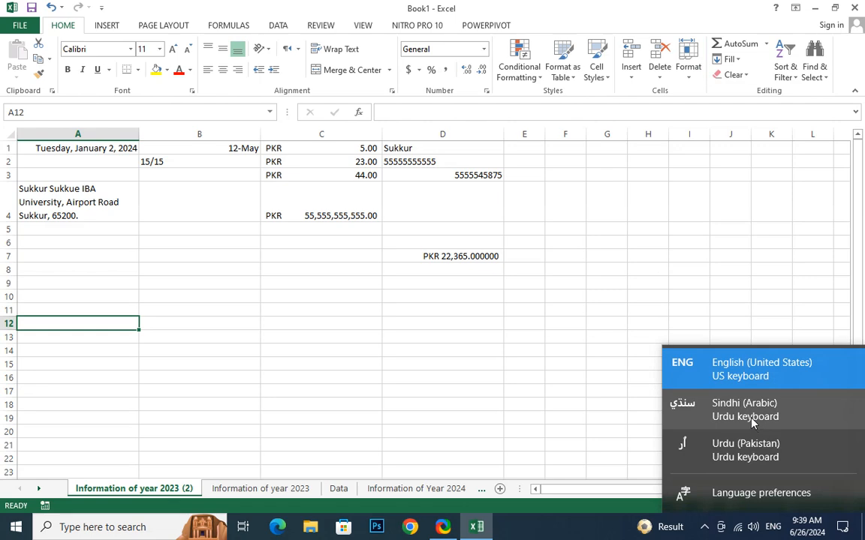
pyautogui.click(725, 455)
pyautogui.click(572, 170)
pyautogui.write('دهد')
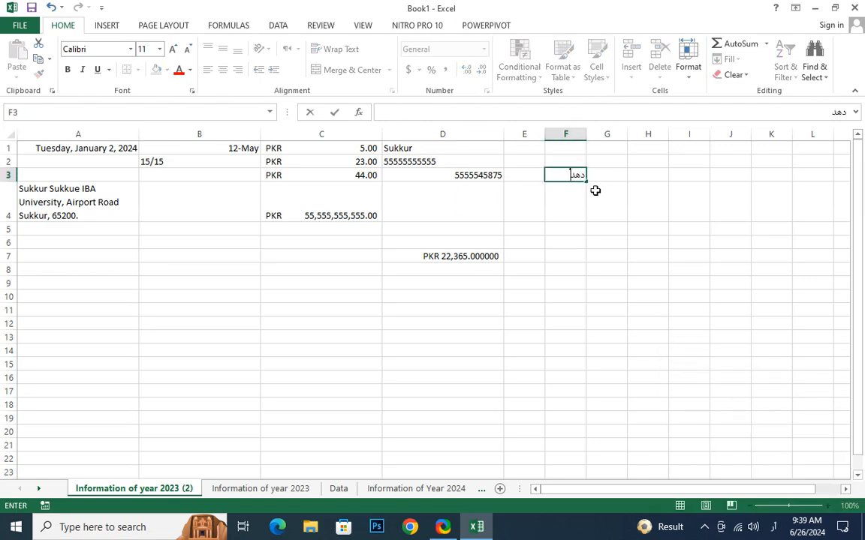
pyautogui.write('صهدصندونونونو')
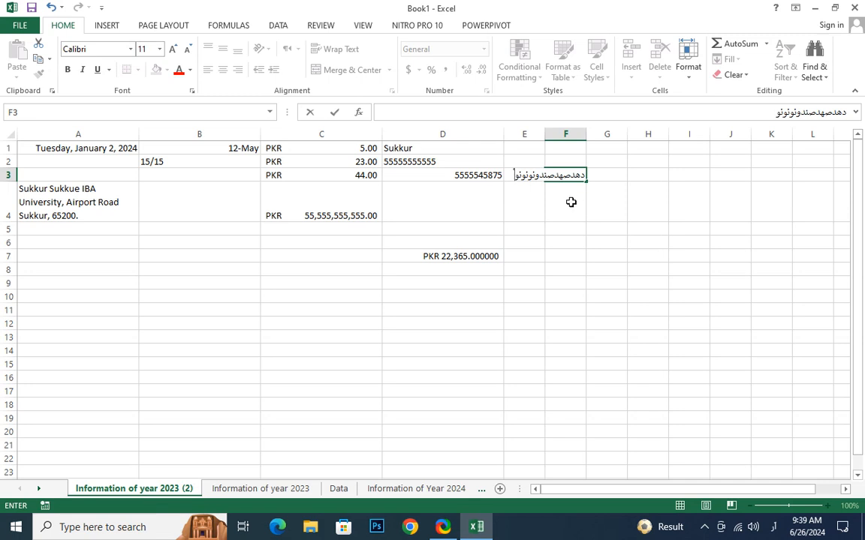
pyautogui.click(583, 129)
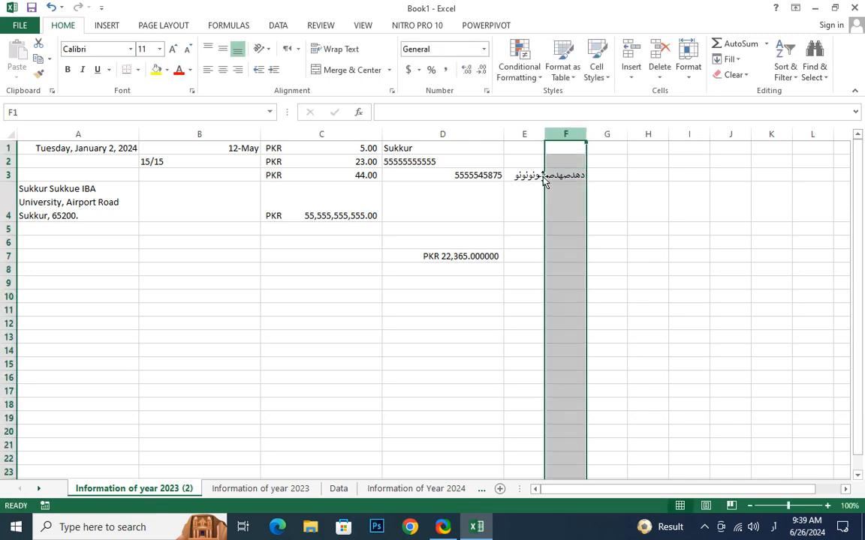
# Enter a short line of Urdu text in cell B9.
pyautogui.click(183, 280)
pyautogui.write('ورنورنورن')
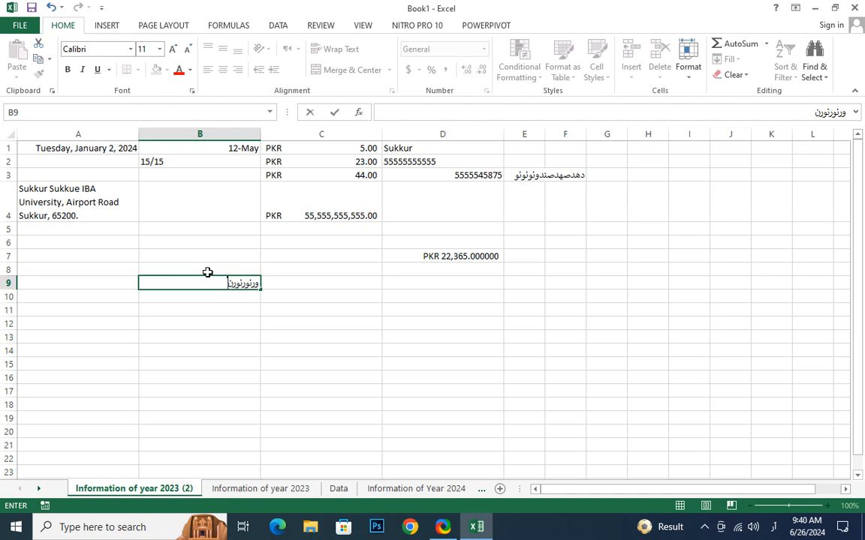
pyautogui.press('Return')
pyautogui.click(248, 283)
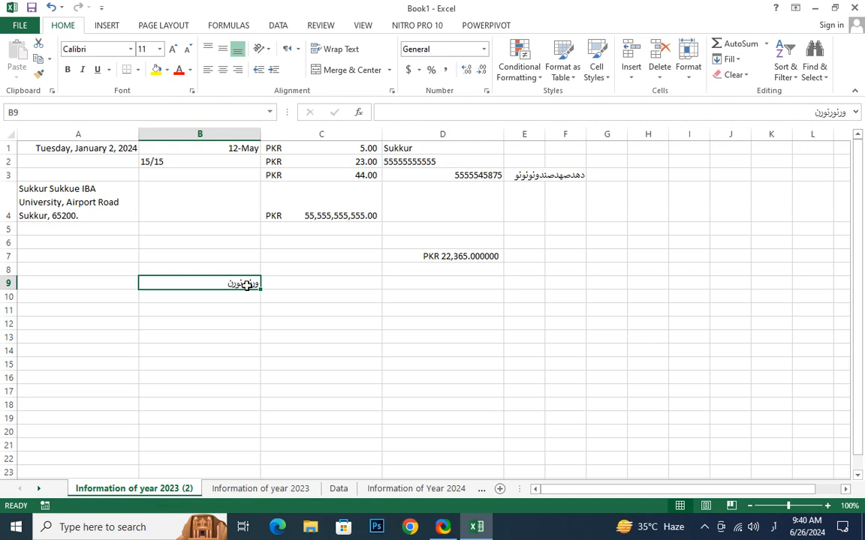
pyautogui.click(187, 347)
pyautogui.click(206, 285)
pyautogui.moveTo(49, 142); pyautogui.dragTo(469, 266)
pyautogui.click(427, 337)
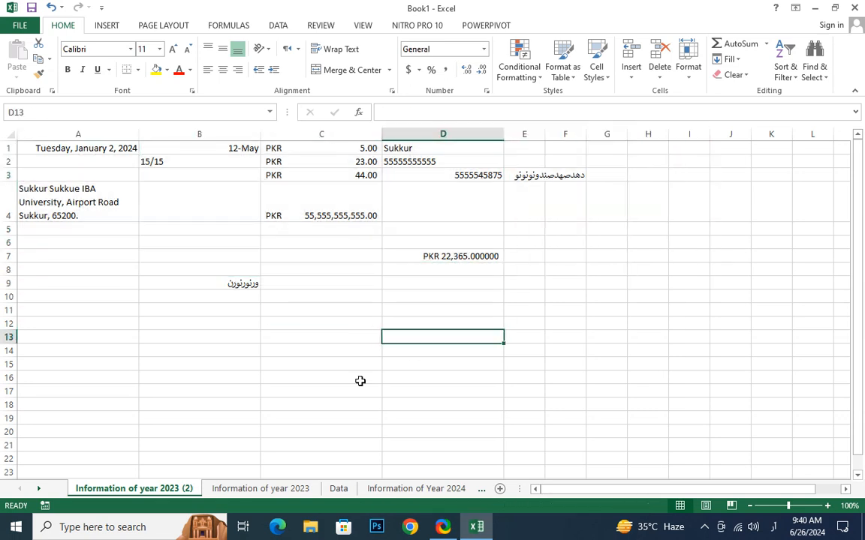
# Close the Format menu and move through the Year 2024 and Data tabs to Information of year 2023.
pyautogui.click(691, 81)
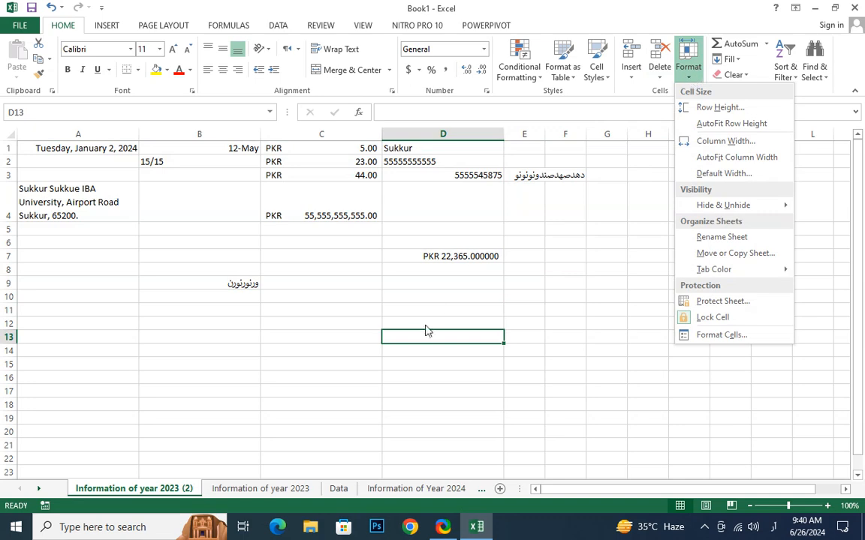
pyautogui.click(132, 173)
pyautogui.click(686, 67)
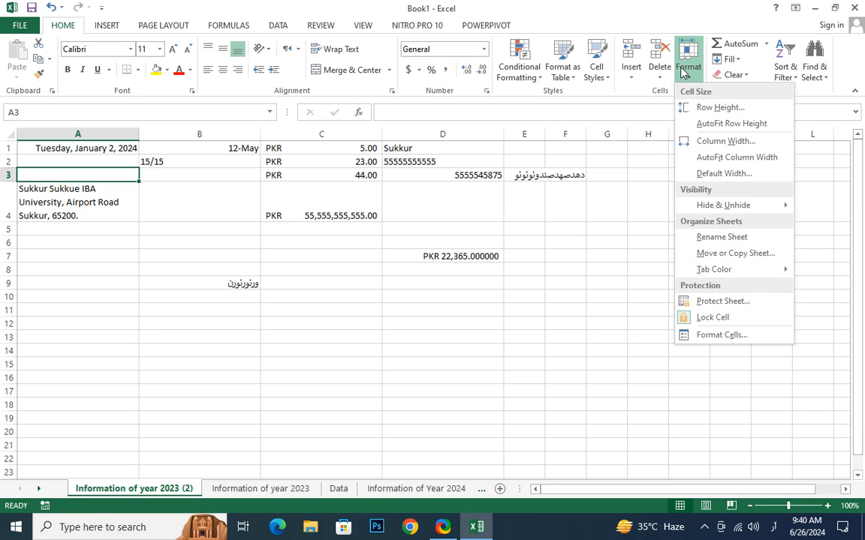
pyautogui.click(140, 491)
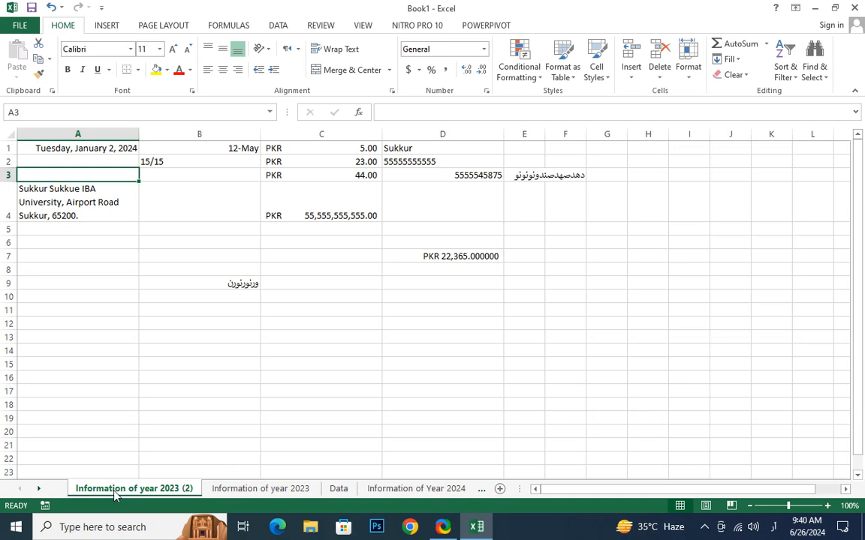
pyautogui.click(415, 490)
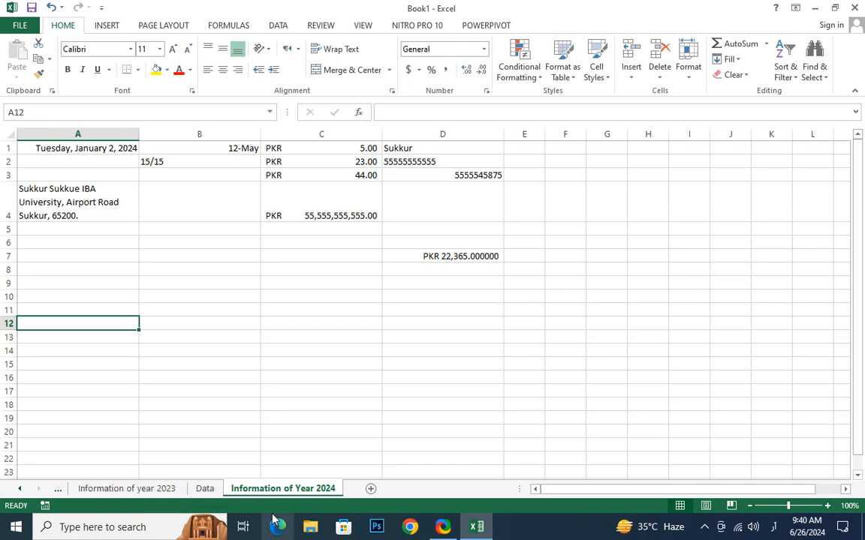
pyautogui.click(204, 489)
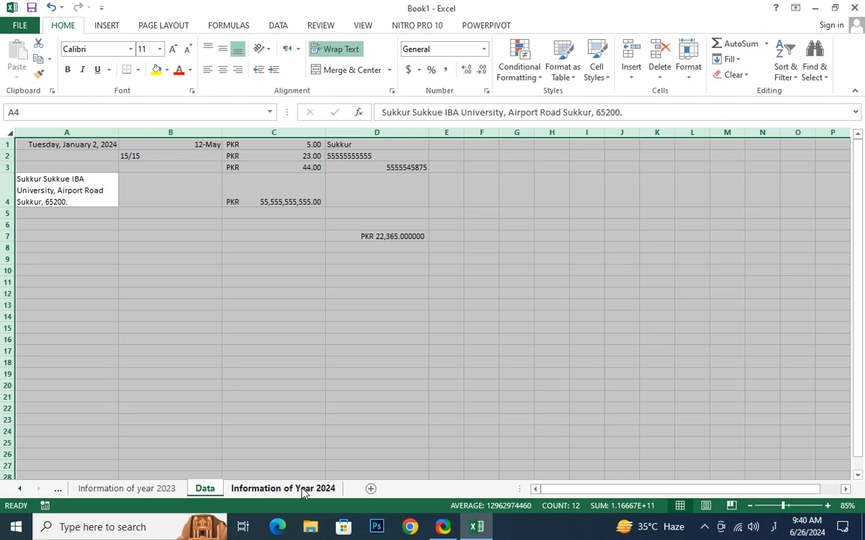
pyautogui.click(124, 491)
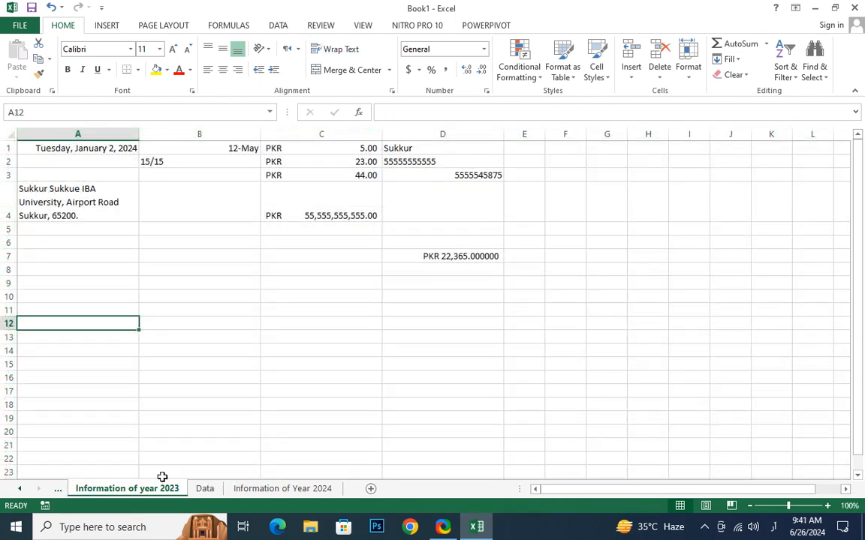
# Colour the Information of year 2023 sheet tab dark green.
pyautogui.click(688, 64)
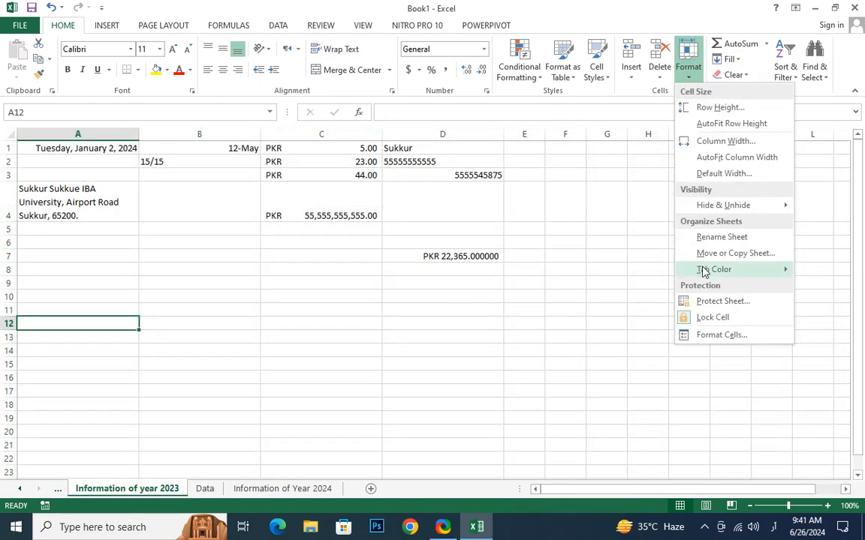
pyautogui.moveTo(713, 271)
pyautogui.click(668, 334)
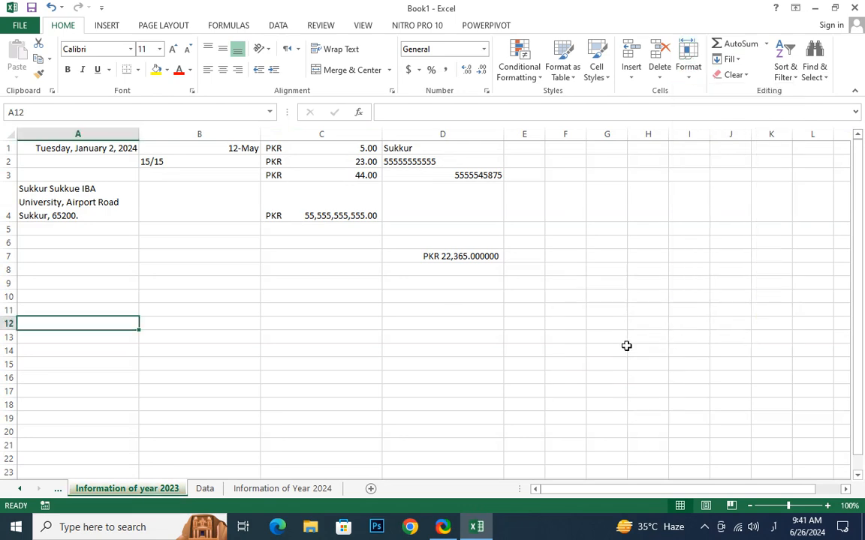
# Colour the Information of Year 2024 sheet tab purple.
pyautogui.click(258, 489)
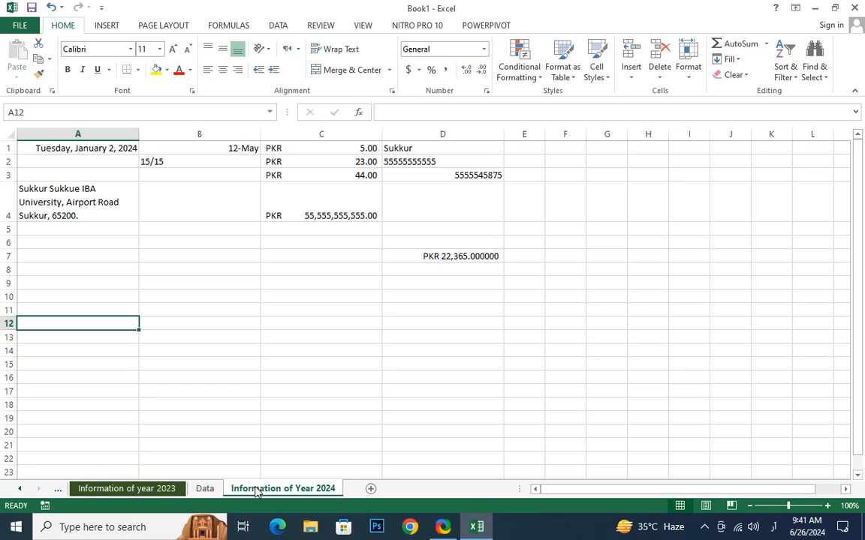
pyautogui.click(686, 75)
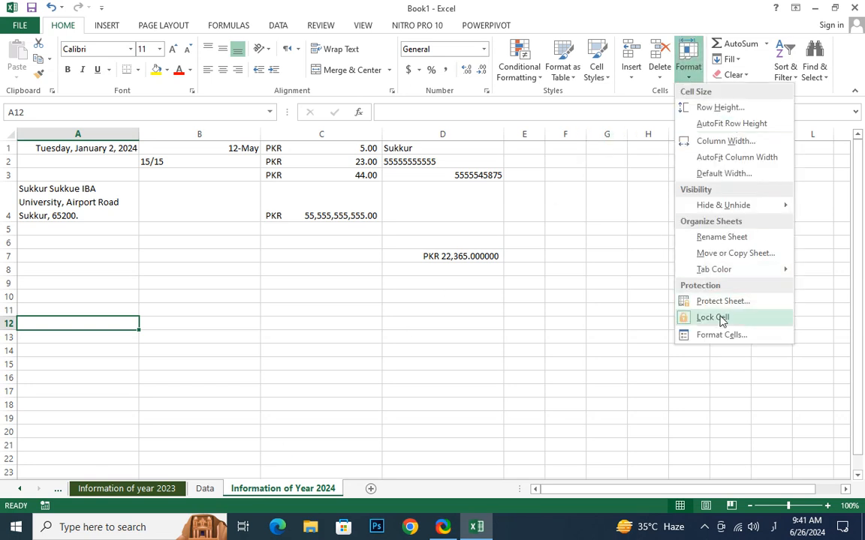
pyautogui.moveTo(722, 272)
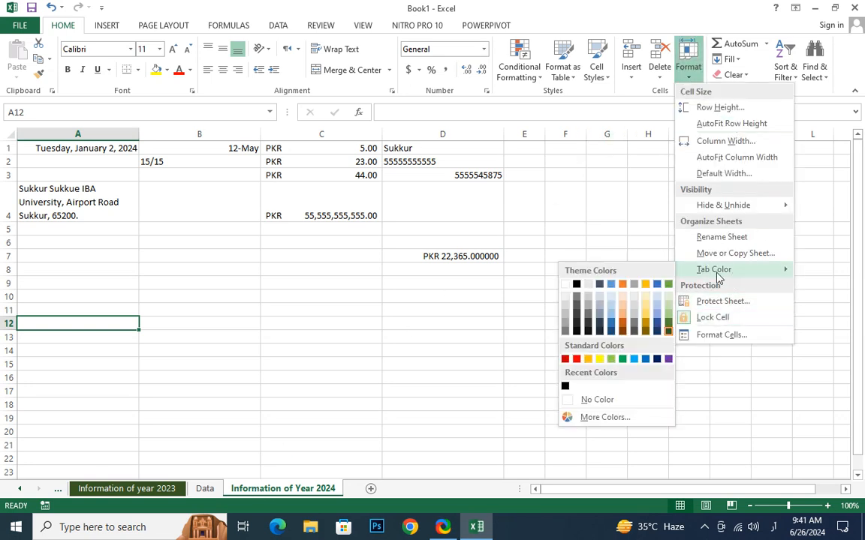
pyautogui.click(668, 359)
# Switch between the 2023 and 2024 sheets to check the new tab colours.
pyautogui.moveTo(345, 426); pyautogui.dragTo(330, 417)
pyautogui.click(176, 491)
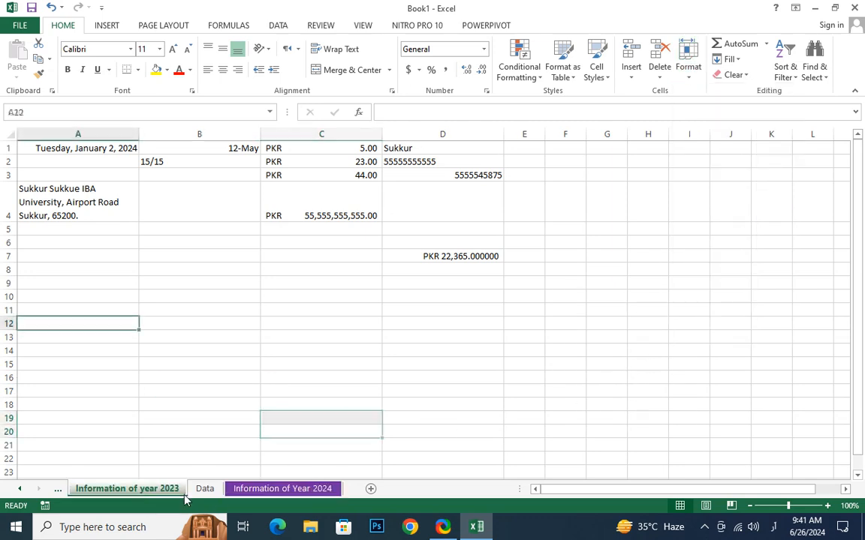
pyautogui.click(241, 490)
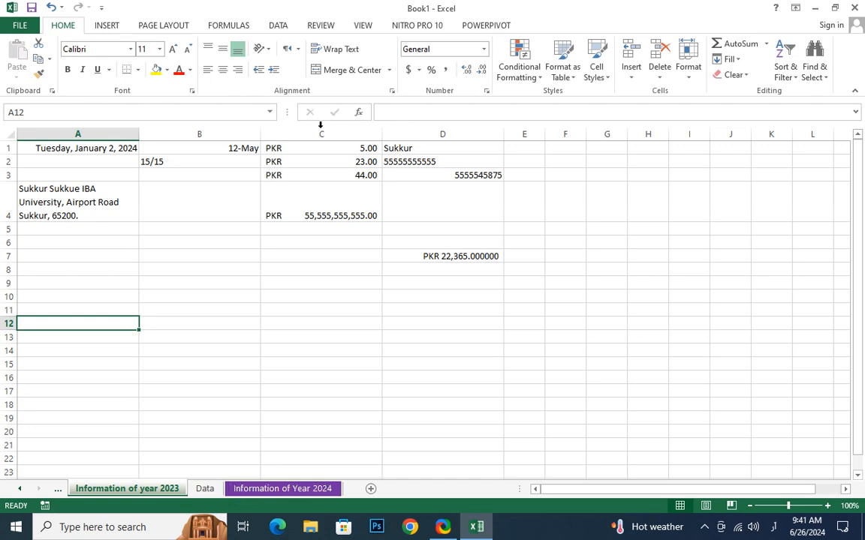
pyautogui.click(220, 273)
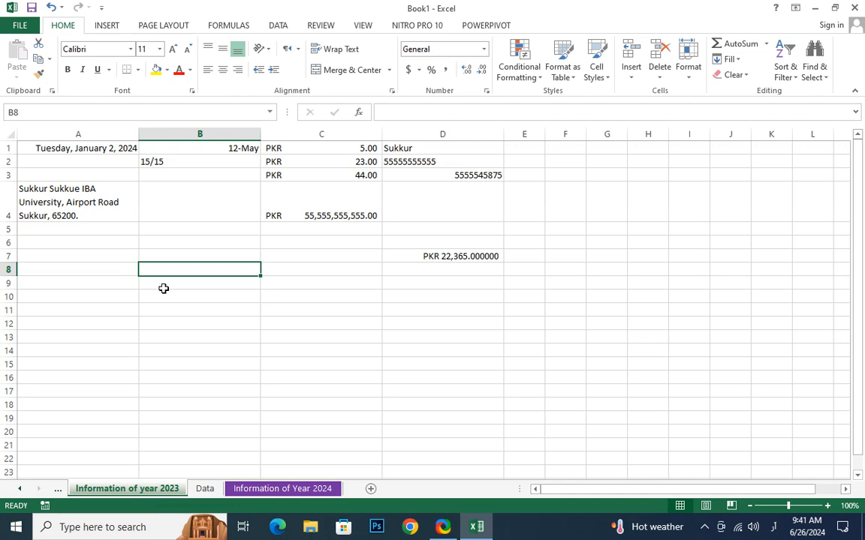
pyautogui.click(315, 492)
pyautogui.click(175, 492)
pyautogui.click(238, 491)
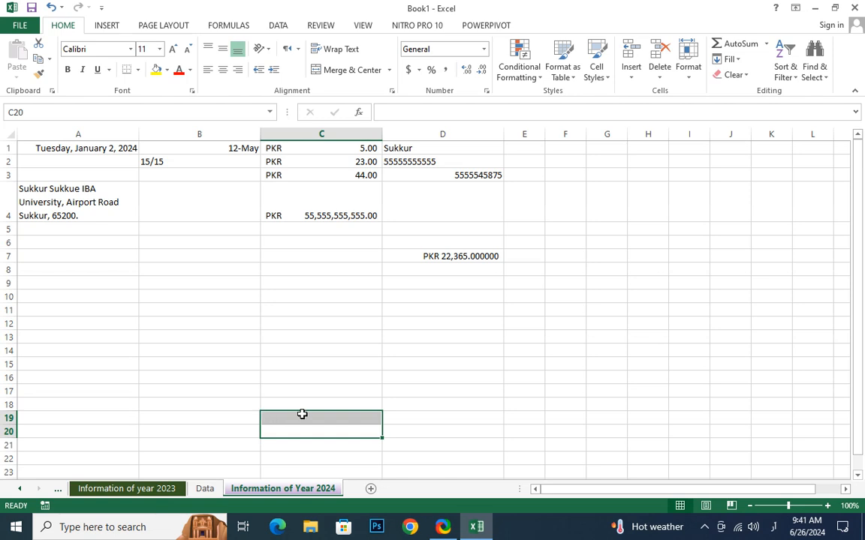
# Select D14 on the 2024 sheet and bring up the Home Format options.
pyautogui.click(448, 348)
pyautogui.click(695, 85)
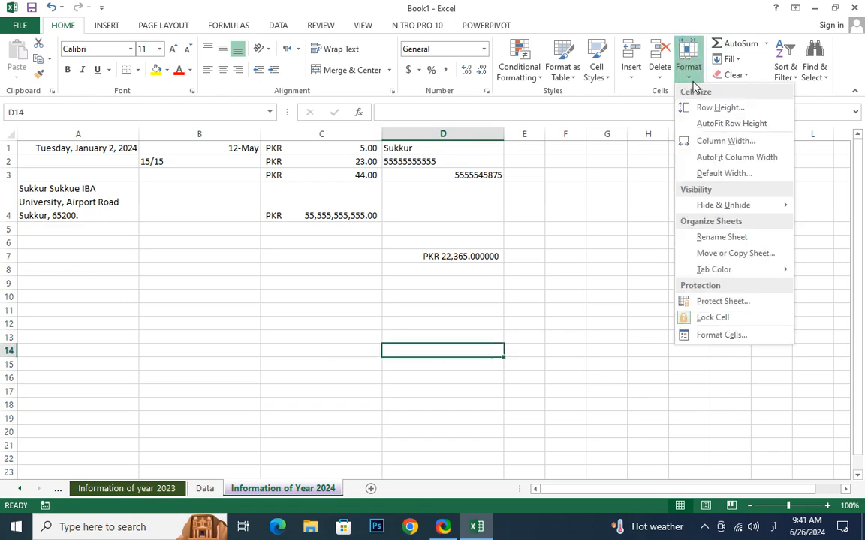
pyautogui.moveTo(731, 275)
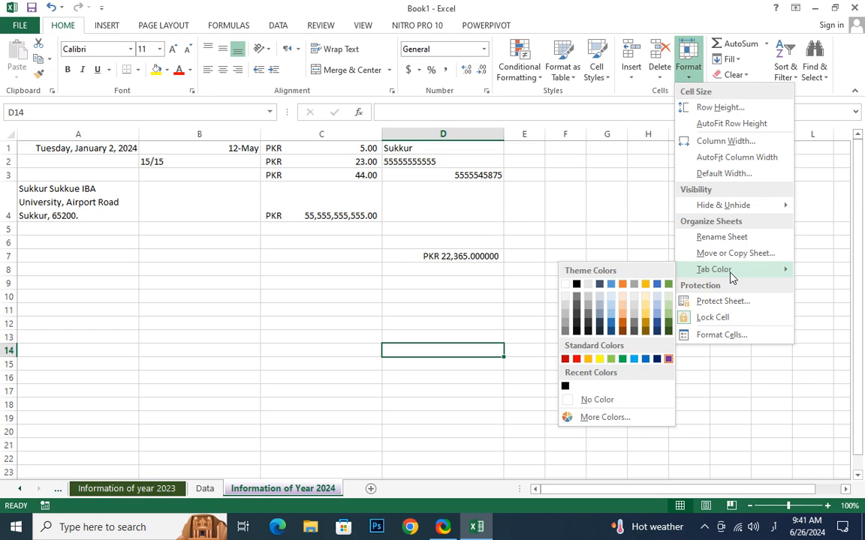
pyautogui.press('Escape')
pyautogui.press('Escape')
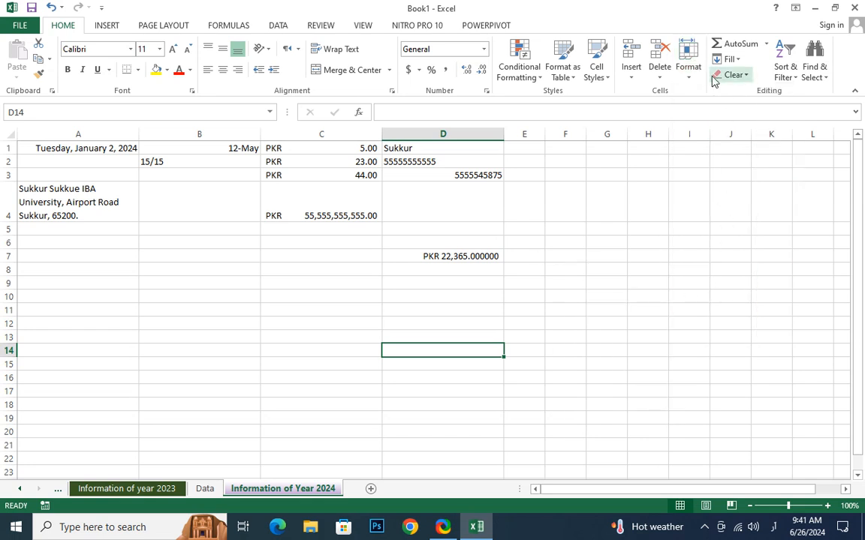
pyautogui.click(685, 78)
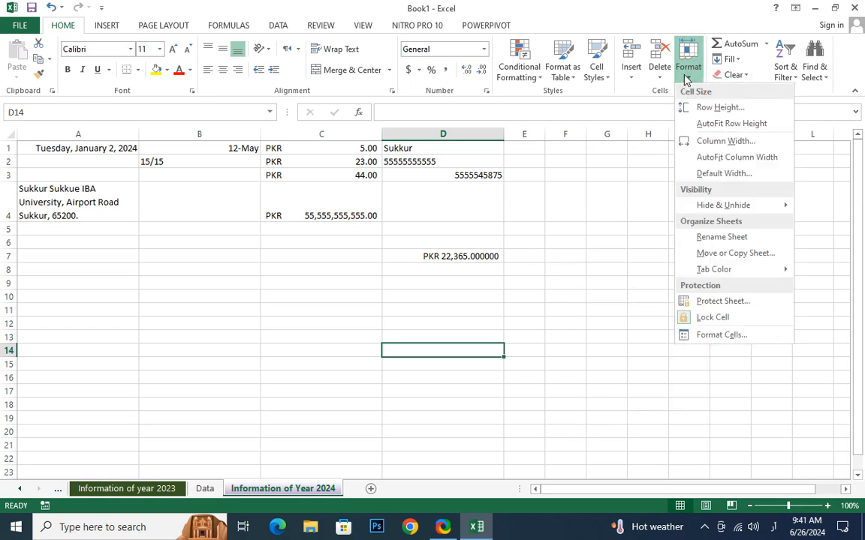
# Protect the Information of Year 2024 sheet with a confirmed password.
pyautogui.click(719, 304)
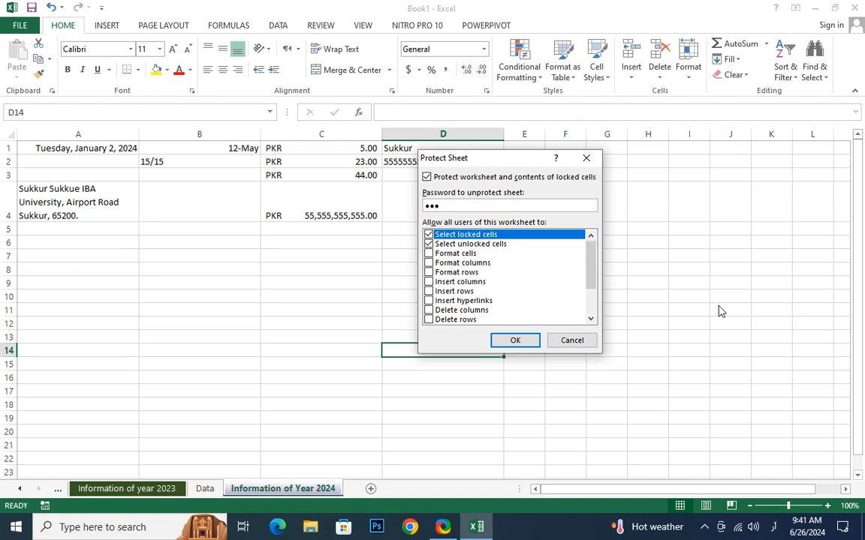
pyautogui.press('Return')
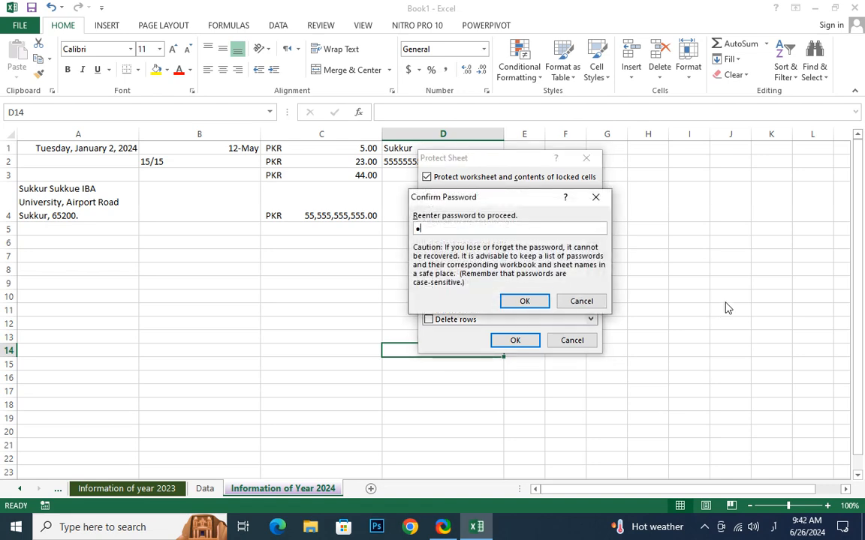
pyautogui.press('Return')
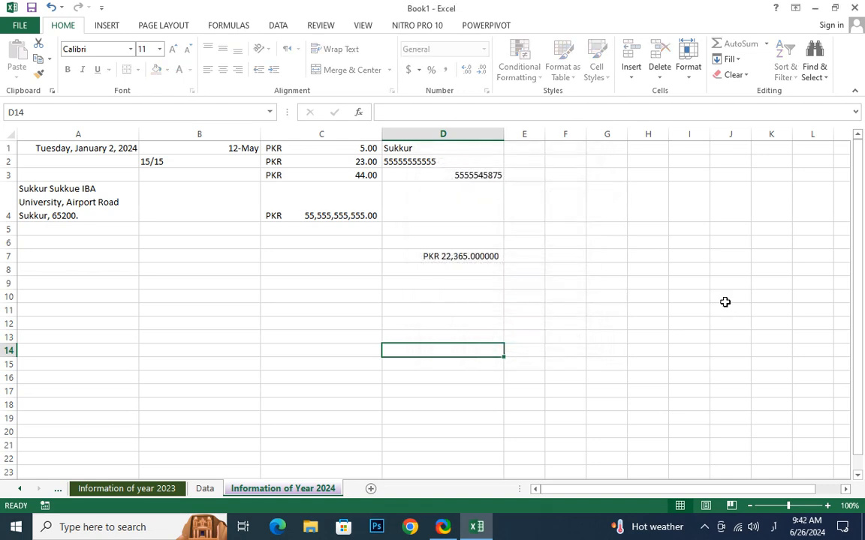
# Try editing cells C4 and B4 and dismiss the protected-sheet warnings.
pyautogui.click(277, 187)
pyautogui.doubleClick(325, 173)
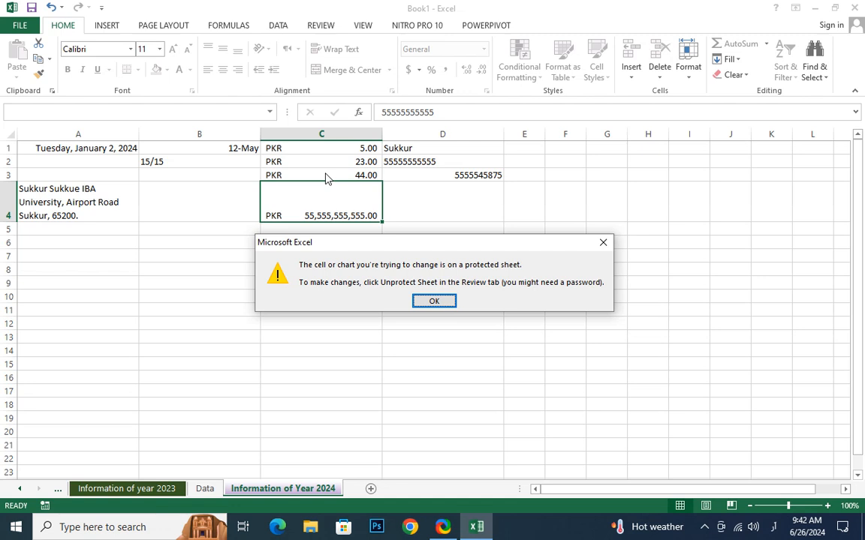
pyautogui.press('Return')
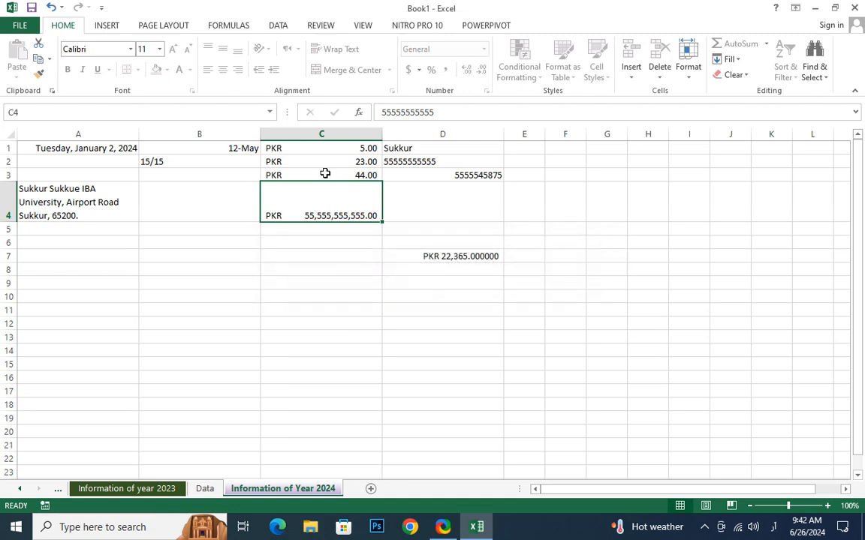
pyautogui.press('Left')
pyautogui.press('Delete')
pyautogui.press('Return')
# Try deleting the contents of A4 and A3 to confirm the sheet blocks edits.
pyautogui.press('Up')
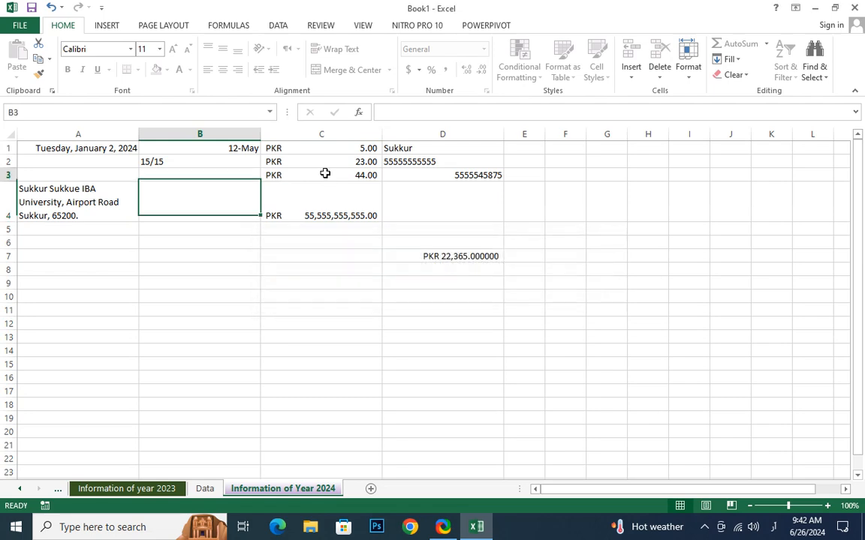
pyautogui.press('Left')
pyautogui.press('Down')
pyautogui.press('Delete')
pyautogui.press('Return')
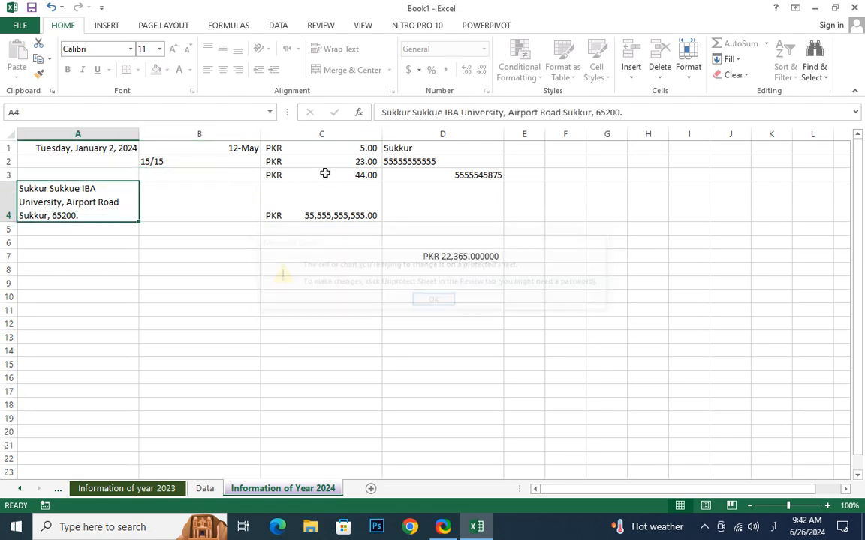
pyautogui.click(353, 240)
pyautogui.click(389, 197)
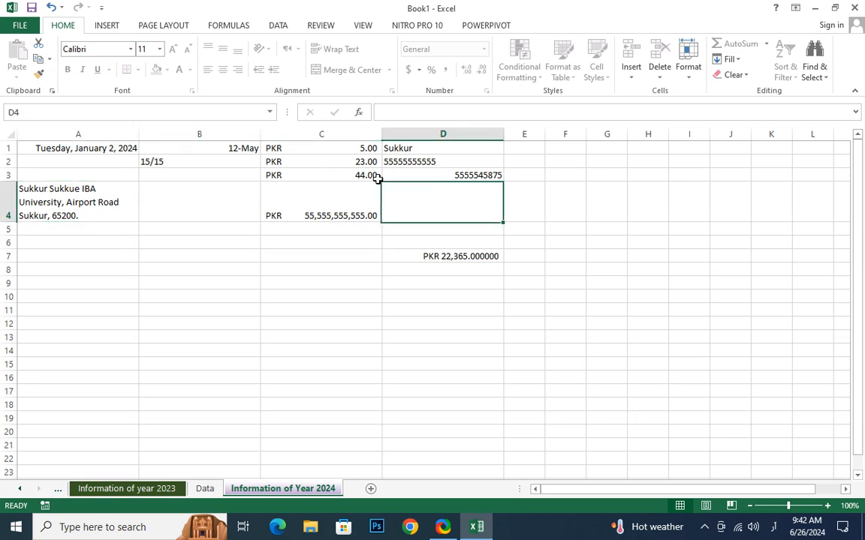
pyautogui.click(330, 165)
pyautogui.click(342, 197)
pyautogui.click(107, 178)
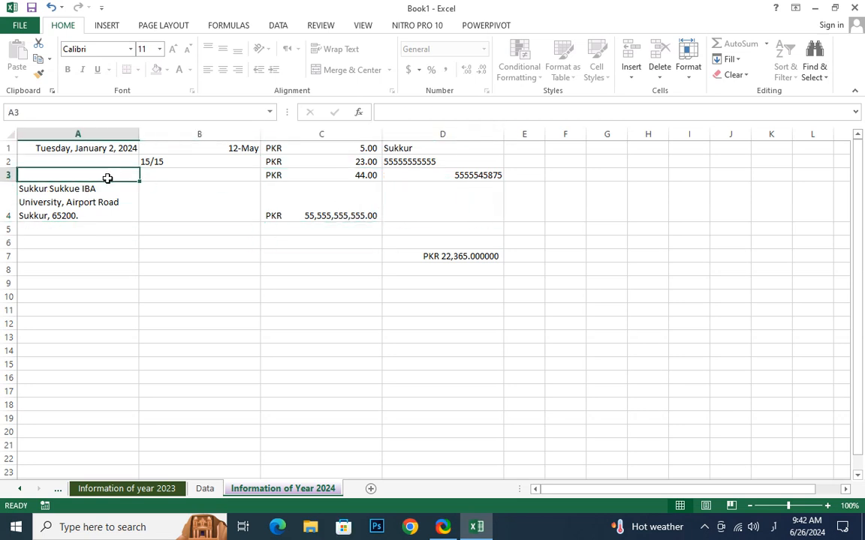
pyautogui.press('Delete')
pyautogui.click(448, 302)
# Add a new blank Sheet6 and start typing in cell A1.
pyautogui.click(370, 489)
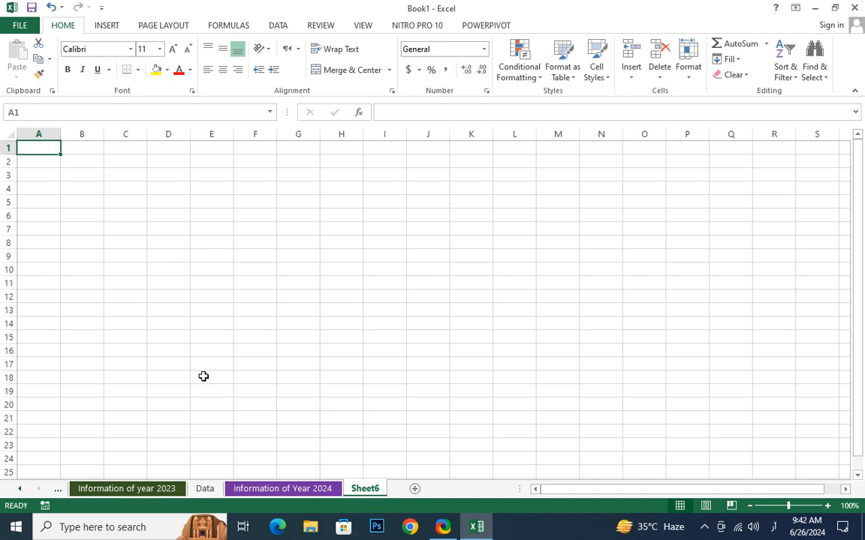
pyautogui.click(65, 197)
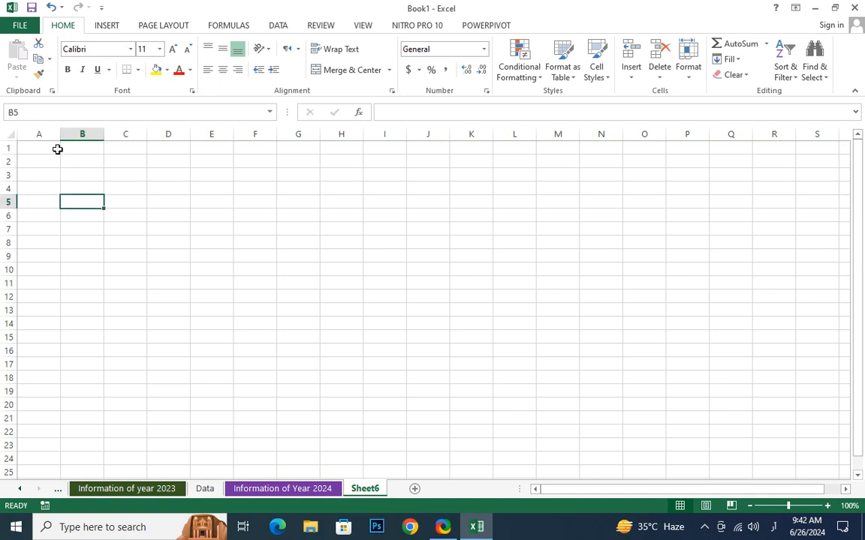
pyautogui.click(58, 150)
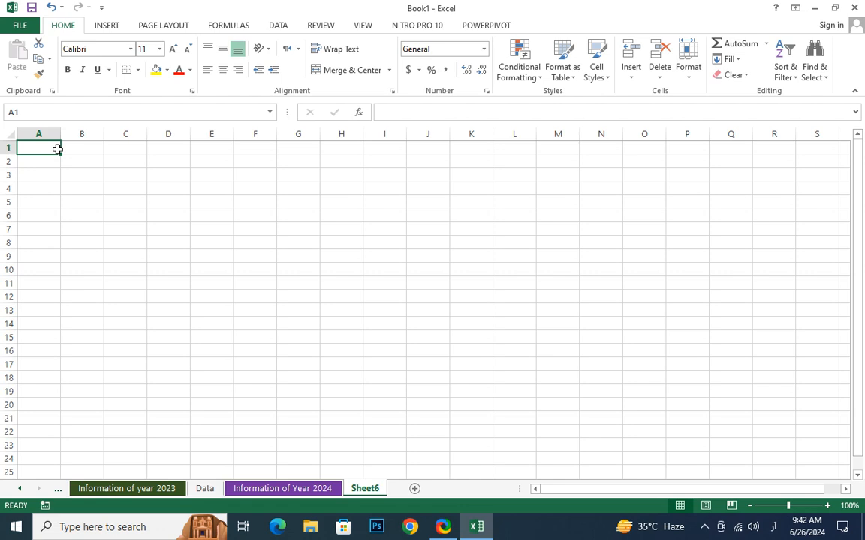
pyautogui.write('\\')
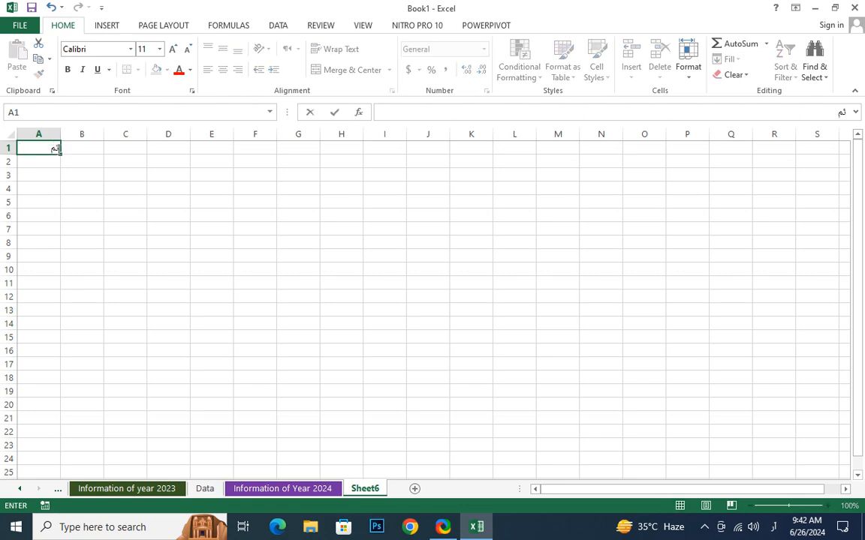
# Type a short Sindhi-script entry in A1, then return the keyboard to English.
pyautogui.click(773, 526)
pyautogui.click(777, 384)
pyautogui.click(762, 526)
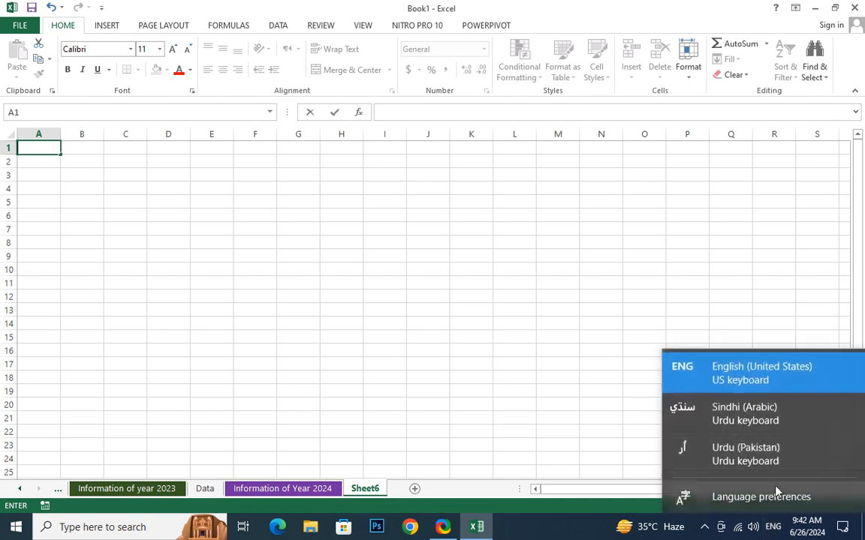
pyautogui.click(776, 418)
pyautogui.write('ومرومرمرم')
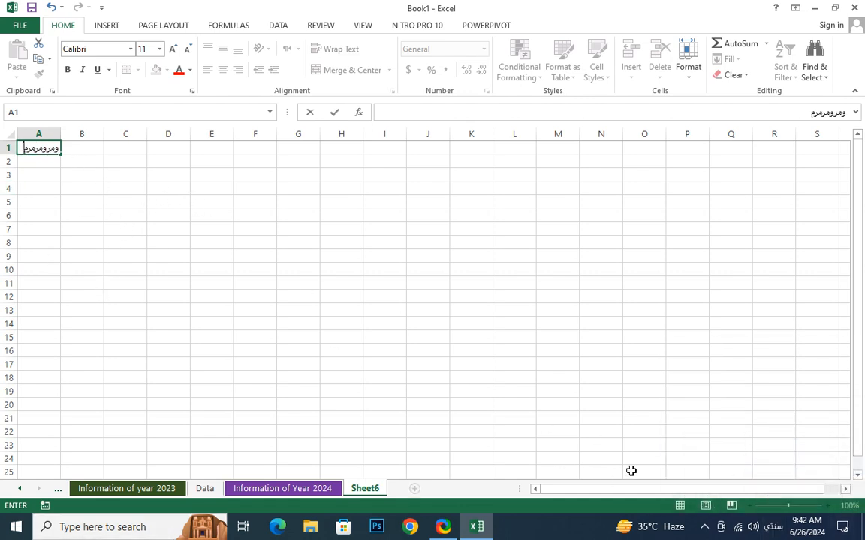
pyautogui.click(773, 527)
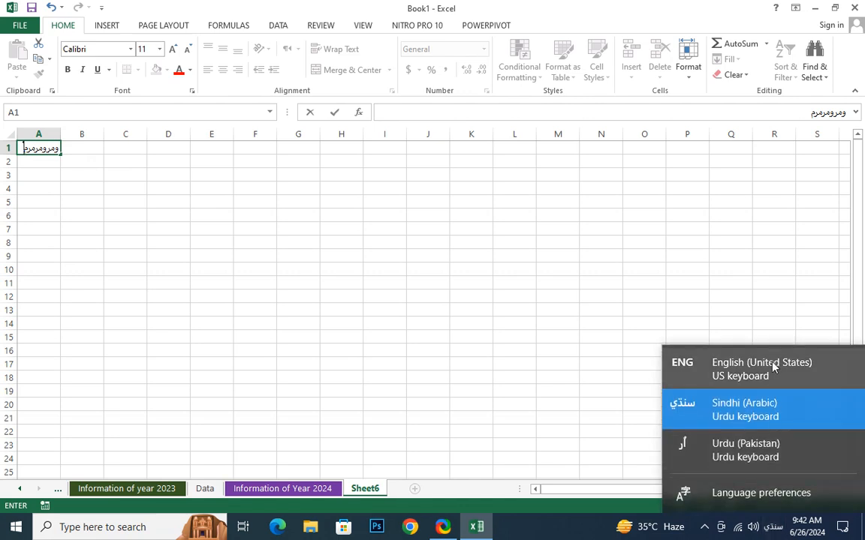
pyautogui.click(689, 364)
pyautogui.press('Return')
pyautogui.press('Return')
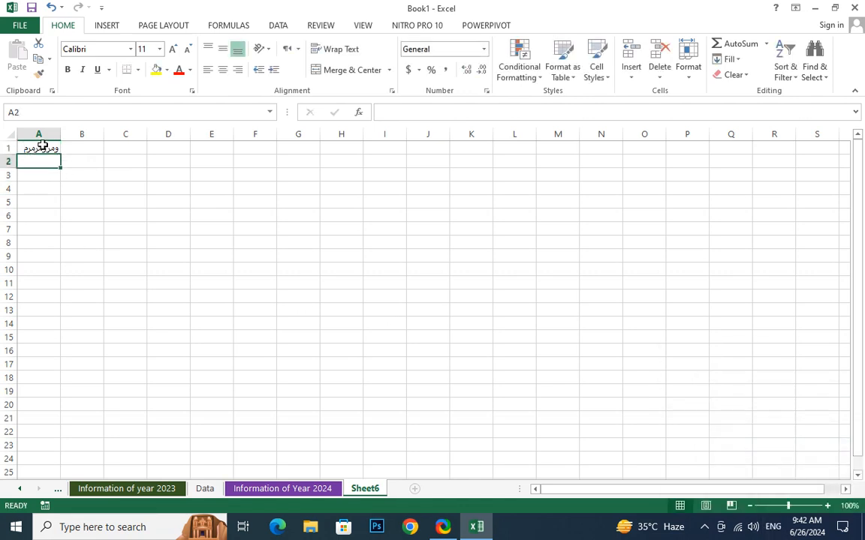
# Replace A1's text with the header SO and enter Name in B1.
pyautogui.click(40, 147)
pyautogui.write('Nam')
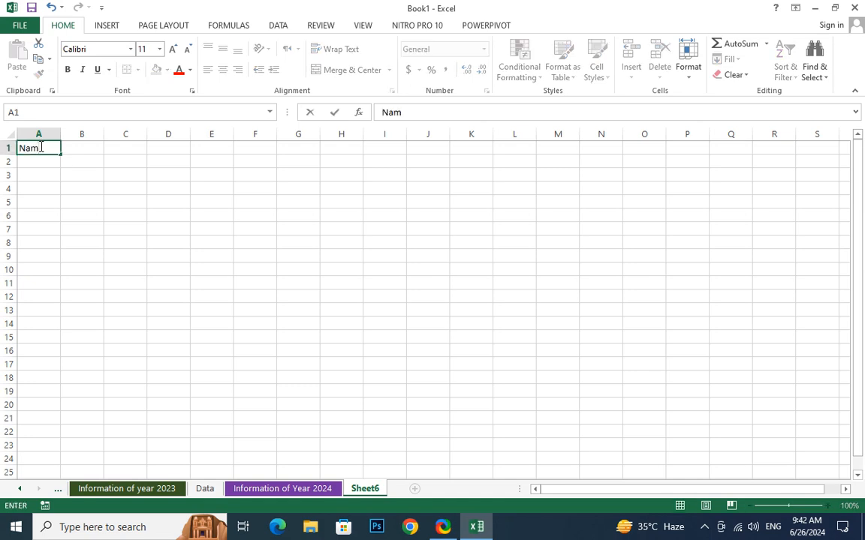
pyautogui.press('BackSpace')
pyautogui.press('BackSpace')
pyautogui.press('BackSpace')
pyautogui.write('SO')
pyautogui.press('Tab')
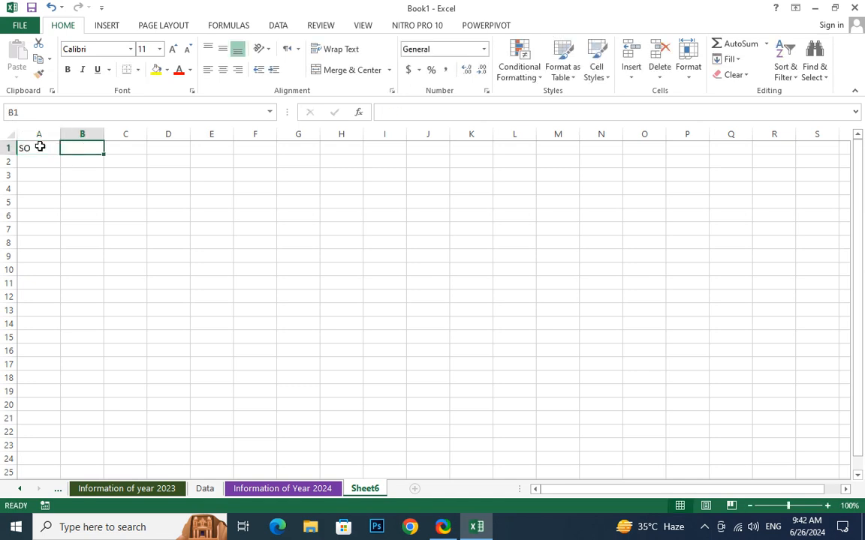
pyautogui.write('Namw')
pyautogui.press('BackSpace')
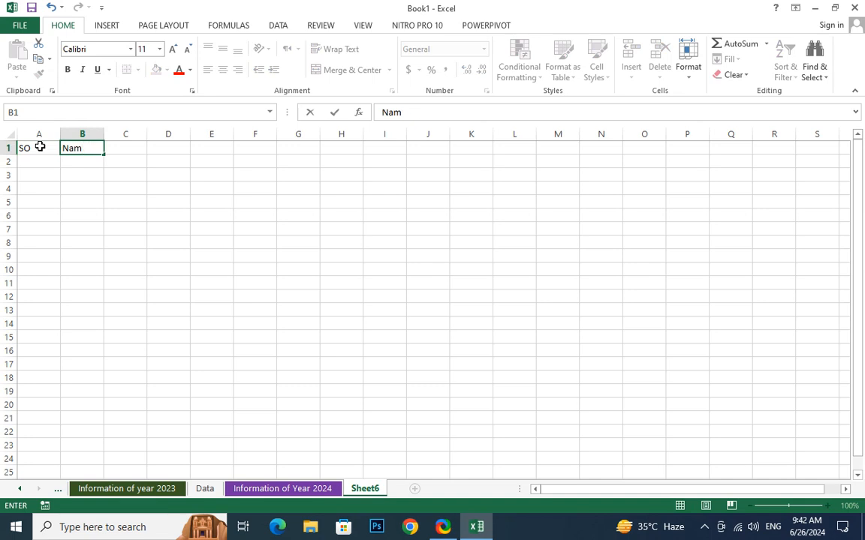
pyautogui.write('e')
pyautogui.press('Tab')
# Enter Father Name as the C1 header.
pyautogui.write('at')
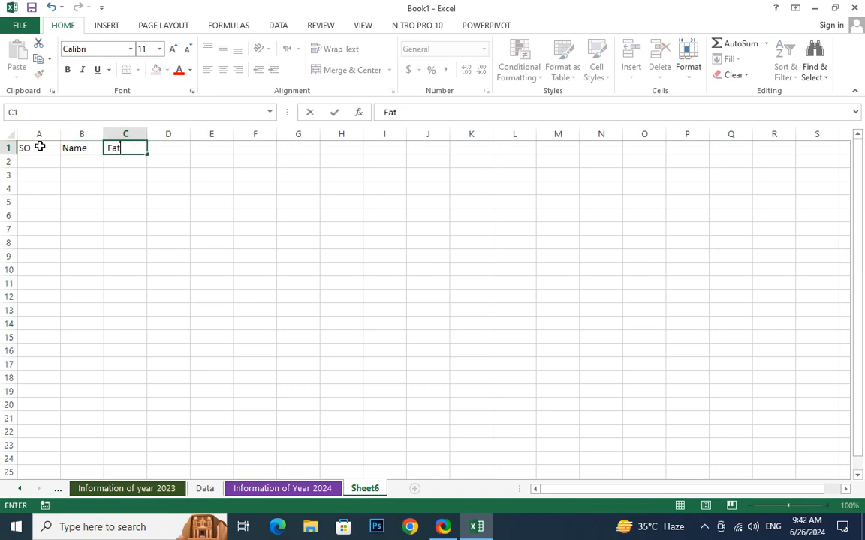
pyautogui.write('hers')
pyautogui.press('BackSpace')
pyautogui.write('Name')
pyautogui.press('Tab')
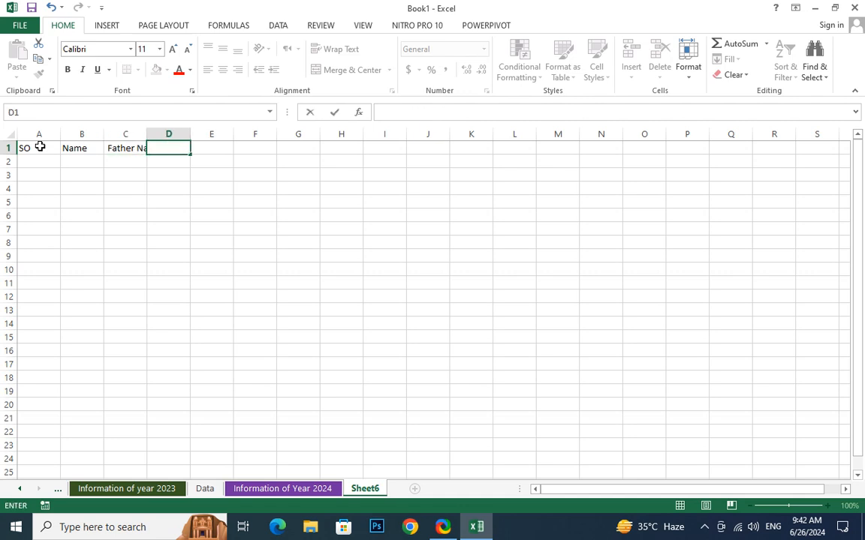
pyautogui.click(230, 282)
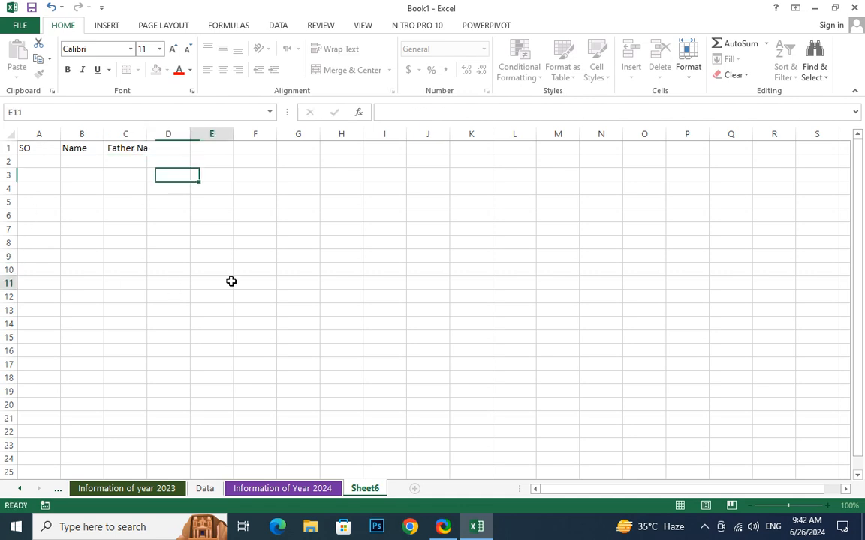
# Autofit column C and correct the typo in the Father Name header.
pyautogui.doubleClick(147, 136)
pyautogui.click(157, 145)
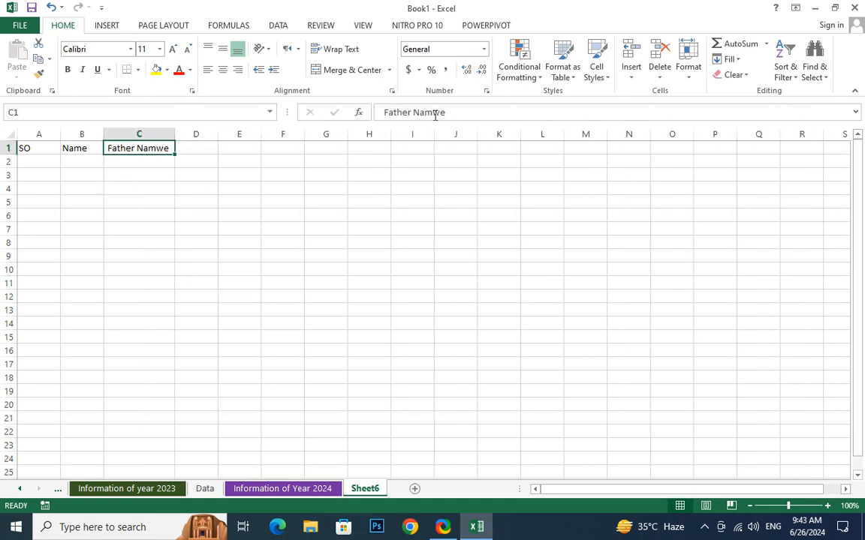
pyautogui.moveTo(435, 116); pyautogui.dragTo(531, 116)
pyautogui.write('e')
pyautogui.click(213, 215)
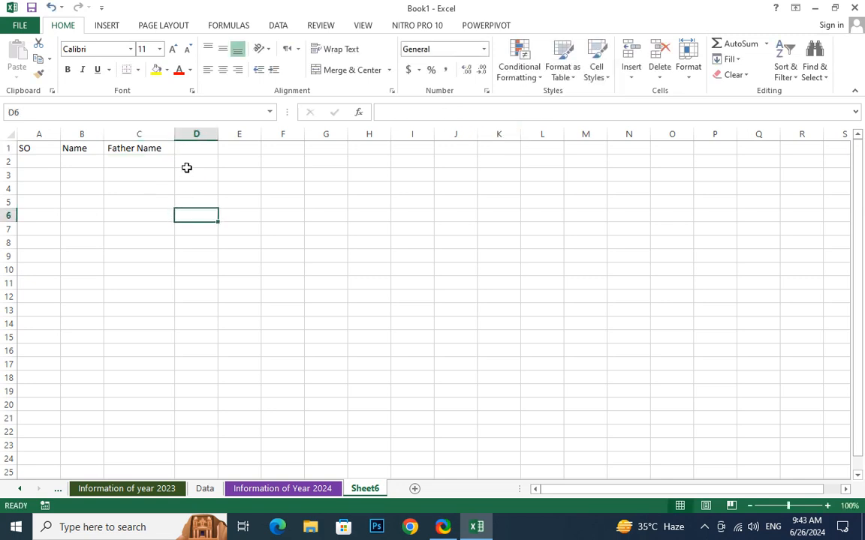
# Enter Marks as the D1 header.
pyautogui.click(193, 148)
pyautogui.write('Mar')
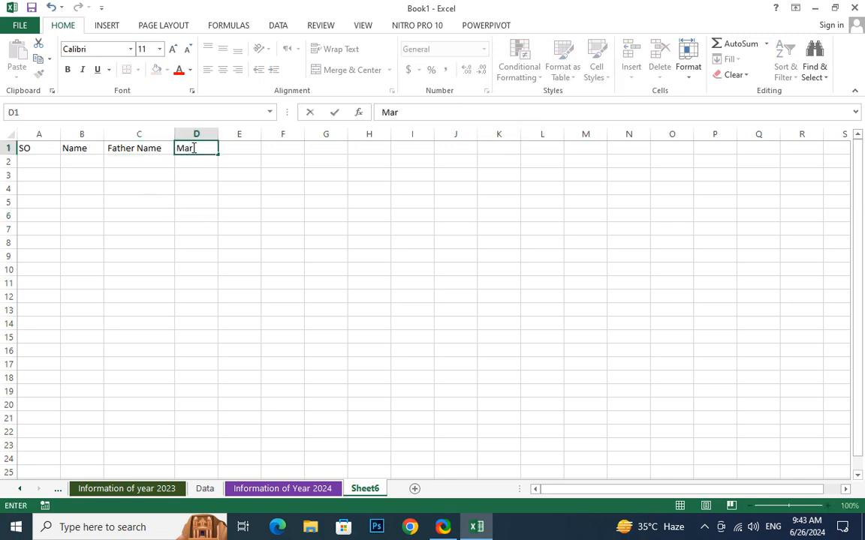
pyautogui.write('ks')
pyautogui.press('Return')
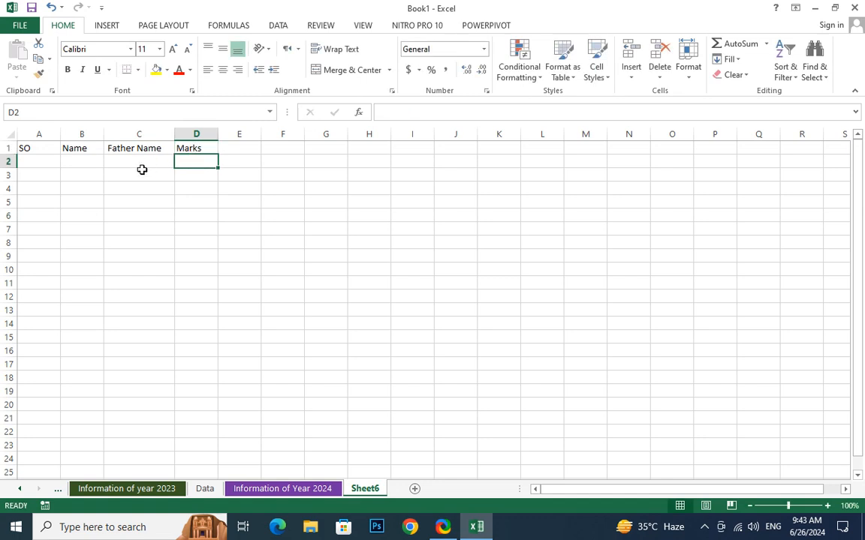
pyautogui.click(47, 159)
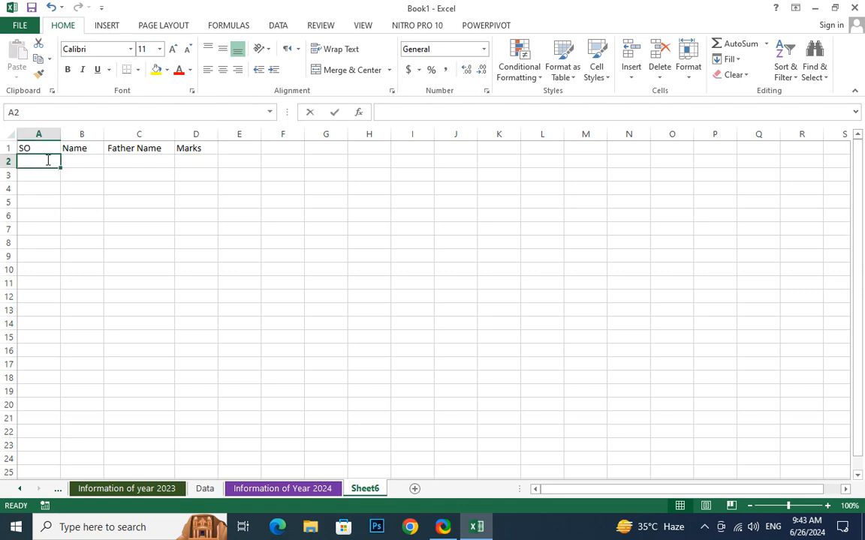
# Enter 1 and 2 in A2:A3 and fill the serial numbers down column A.
pyautogui.write('1')
pyautogui.press('Return')
pyautogui.press('Return')
pyautogui.write('2')
pyautogui.press('Return')
pyautogui.click(27, 173)
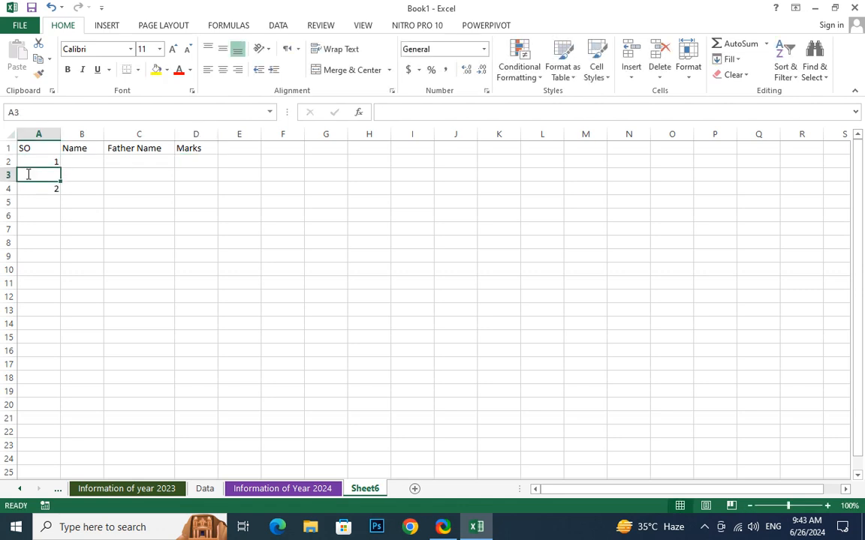
pyautogui.write('2')
pyautogui.press('Return')
pyautogui.click(55, 159)
pyautogui.moveTo(55, 160); pyautogui.dragTo(47, 484)
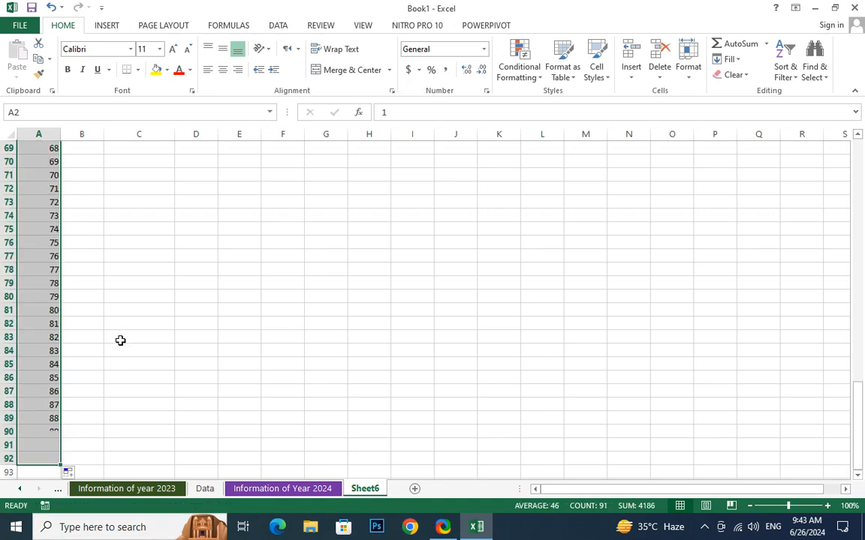
# Enter Akram with his father's name in row 2, correcting the spelling.
pyautogui.scroll(10, 123, 330)
pyautogui.scroll(7, 124, 330)
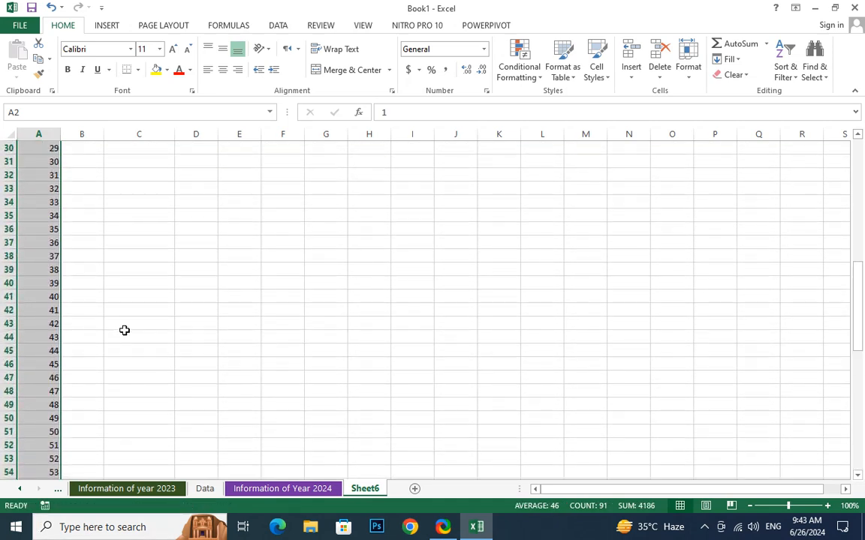
pyautogui.moveTo(860, 285); pyautogui.dragTo(860, 225)
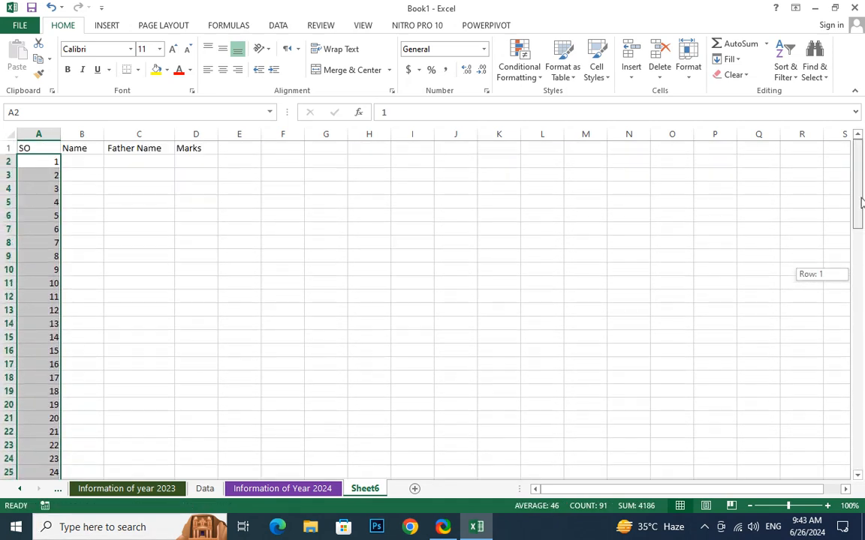
pyautogui.click(91, 163)
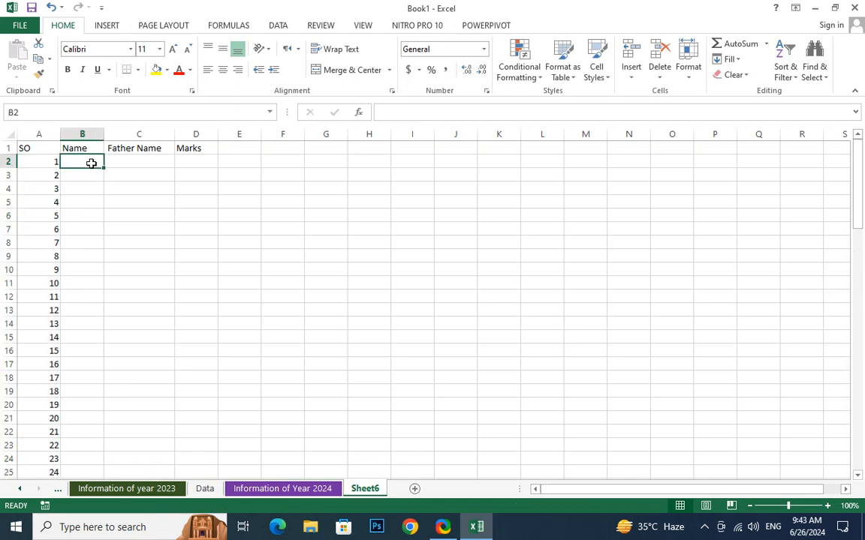
pyautogui.write('Akra')
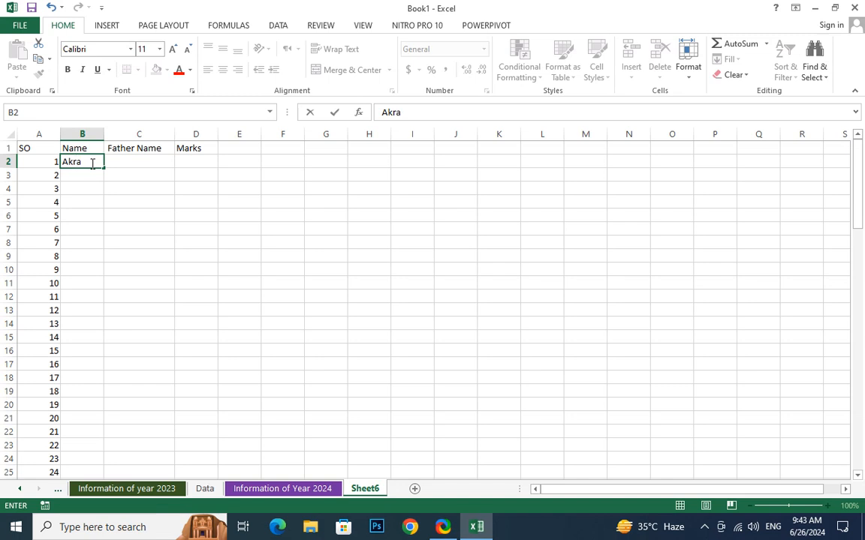
pyautogui.write('n')
pyautogui.press('BackSpace')
pyautogui.write('m')
pyautogui.press('Tab')
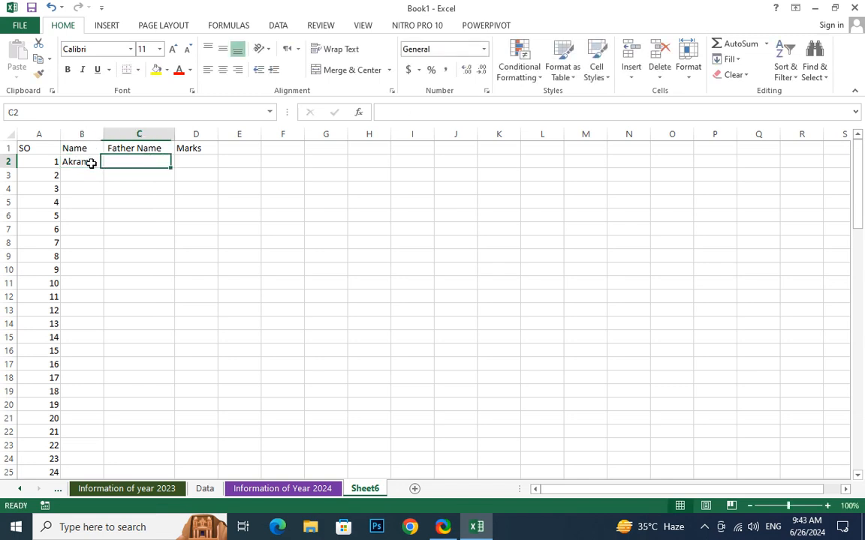
pyautogui.write('Aslma')
pyautogui.press('Tab')
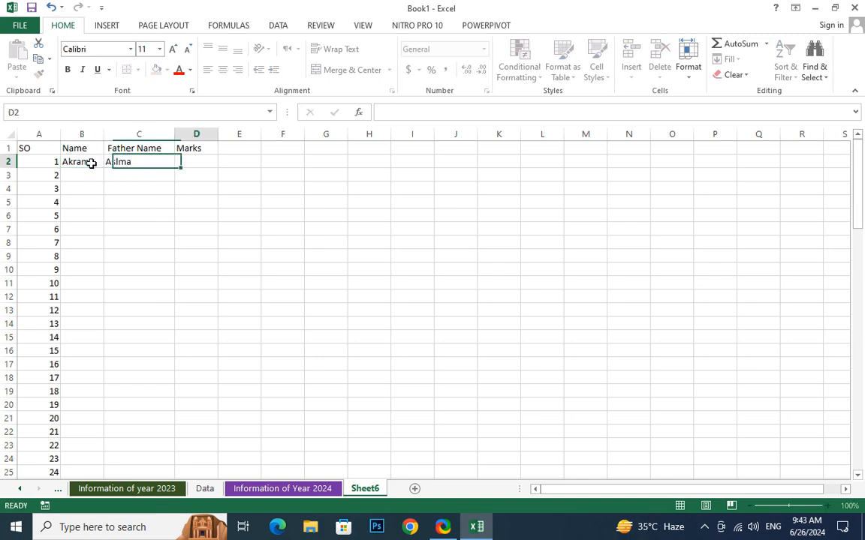
pyautogui.press('BackSpace')
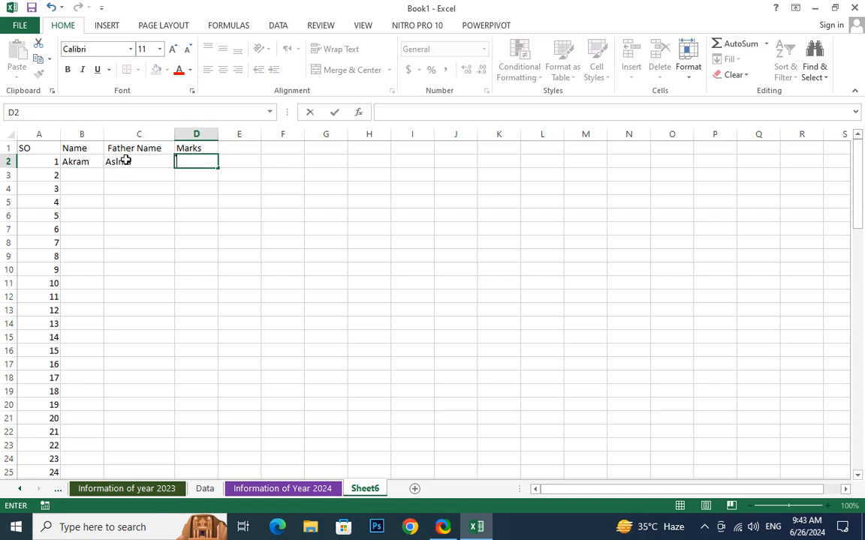
pyautogui.doubleClick(127, 161)
pyautogui.write('a')
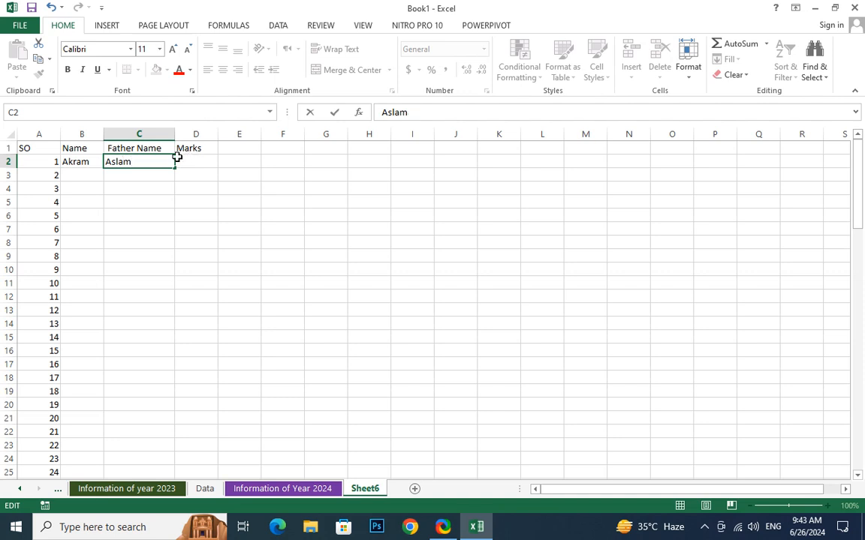
pyautogui.click(71, 177)
pyautogui.write('Farman')
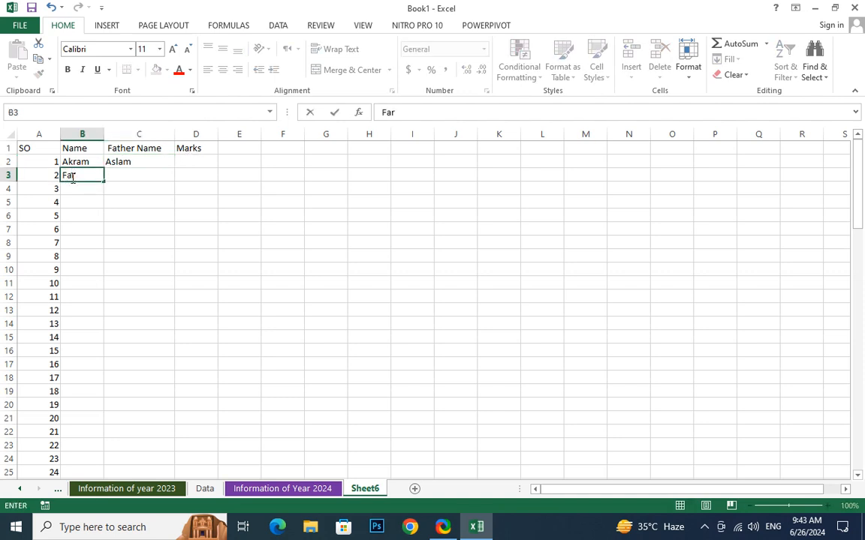
pyautogui.press('Tab')
pyautogui.write('Zee')
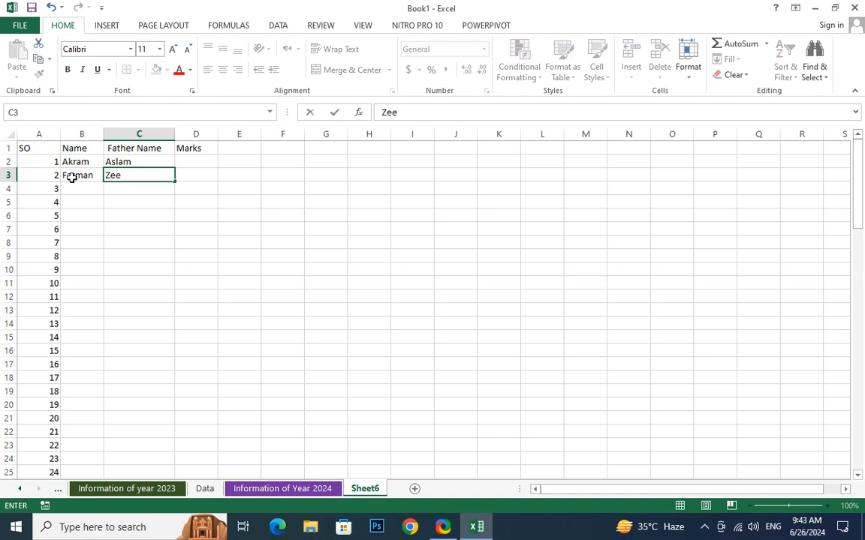
pyautogui.write('shan')
pyautogui.press('Tab')
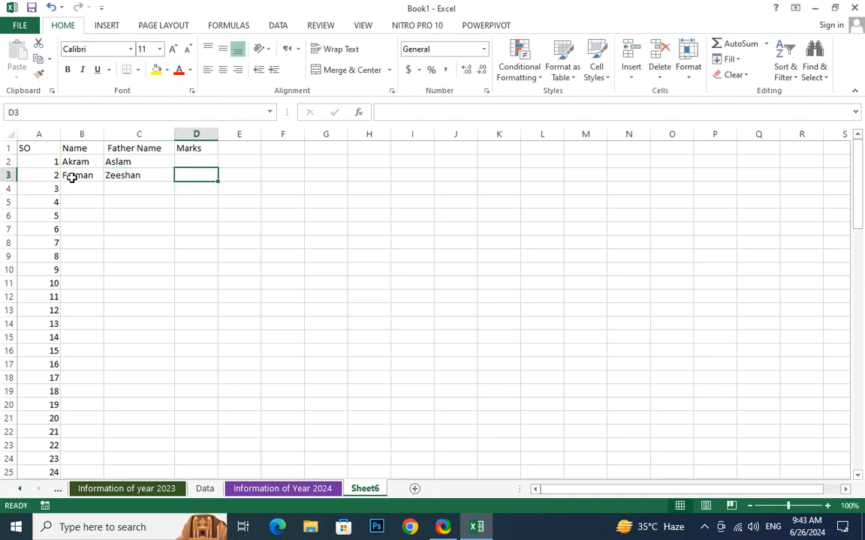
# Enter Noman with his father's name in row 4.
pyautogui.click(73, 189)
pyautogui.write('Na')
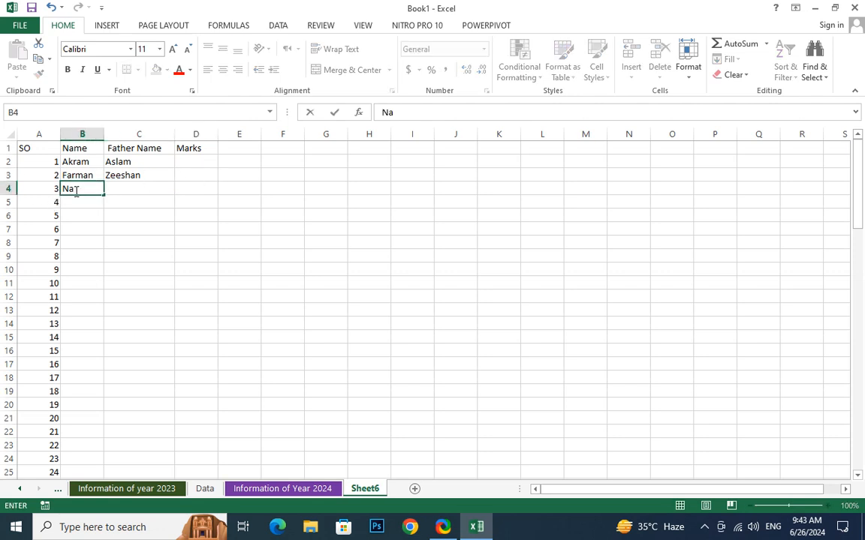
pyautogui.press('BackSpace')
pyautogui.write('oman')
pyautogui.press('Tab')
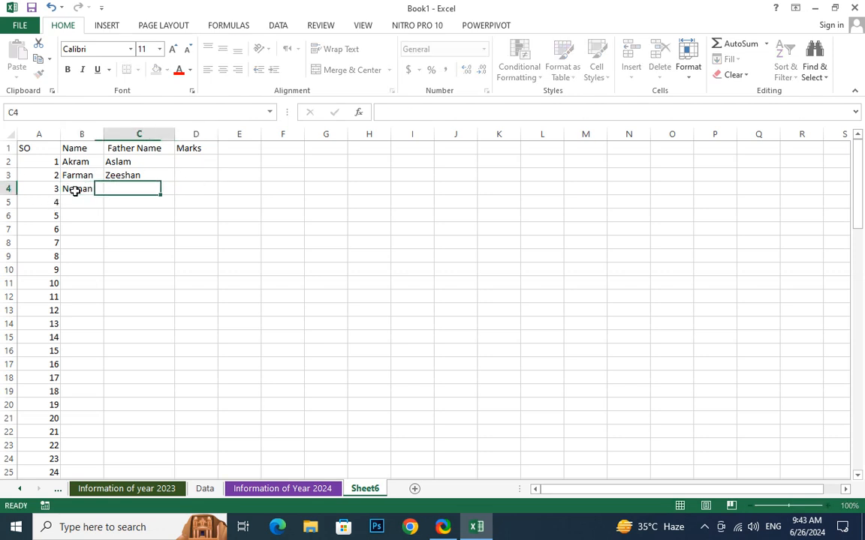
pyautogui.write('Adan')
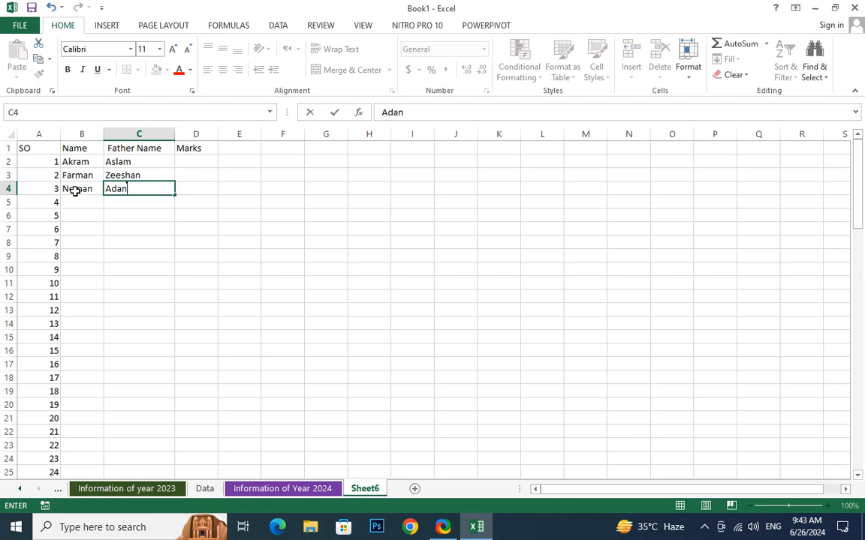
pyautogui.write('a')
pyautogui.press('BackSpace')
pyautogui.press('BackSpace')
pyautogui.press('BackSpace')
pyautogui.write('nan')
pyautogui.press('Tab')
pyautogui.press('Up')
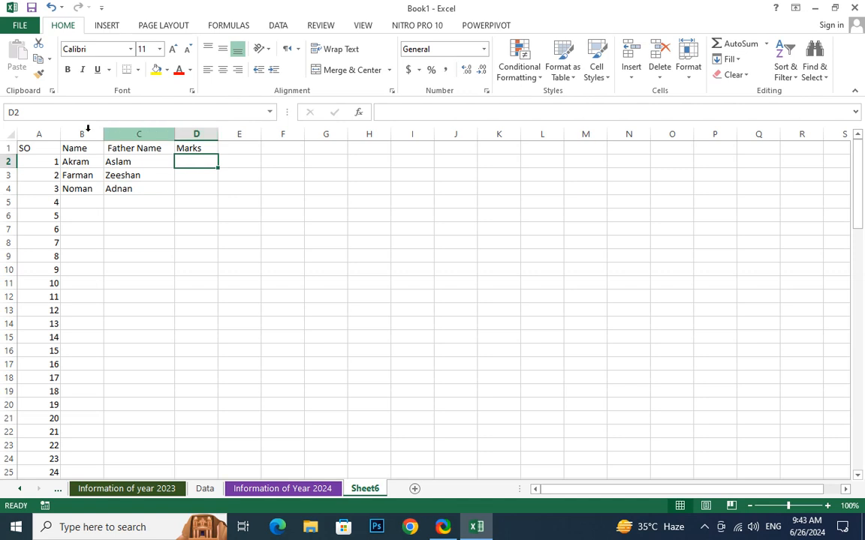
# Clear the extra serial numbers in A5:A25.
pyautogui.hotkey('ctrl', 'Home')
pyautogui.moveTo(38, 203); pyautogui.dragTo(39, 470)
pyautogui.press('Delete')
pyautogui.click(99, 398)
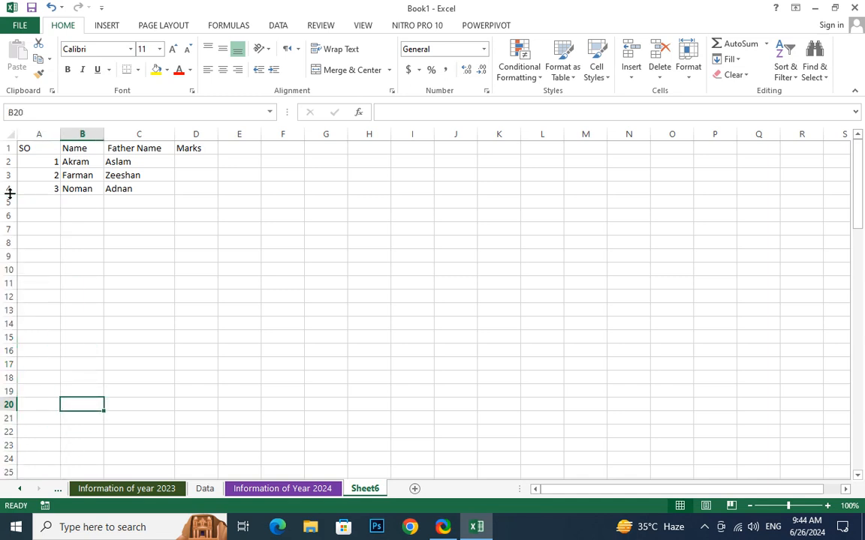
# Select the Marks cells D2:D4 and check the Format options without changing anything.
pyautogui.moveTo(43, 135); pyautogui.dragTo(176, 221)
pyautogui.click(175, 221)
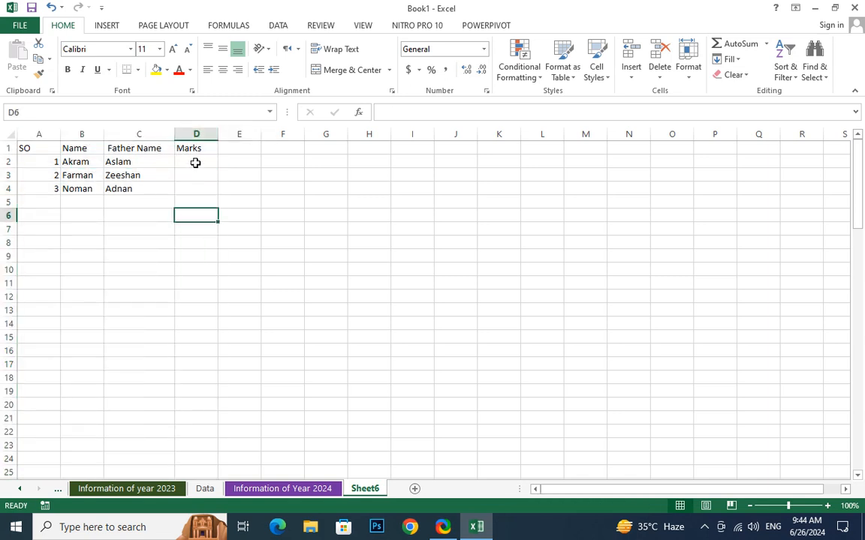
pyautogui.click(194, 159)
pyautogui.moveTo(194, 159); pyautogui.dragTo(196, 192)
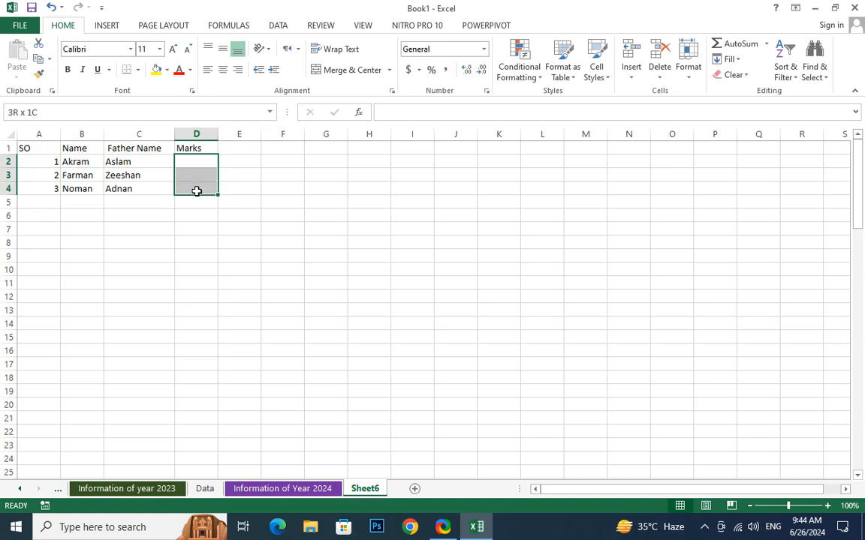
pyautogui.click(109, 186)
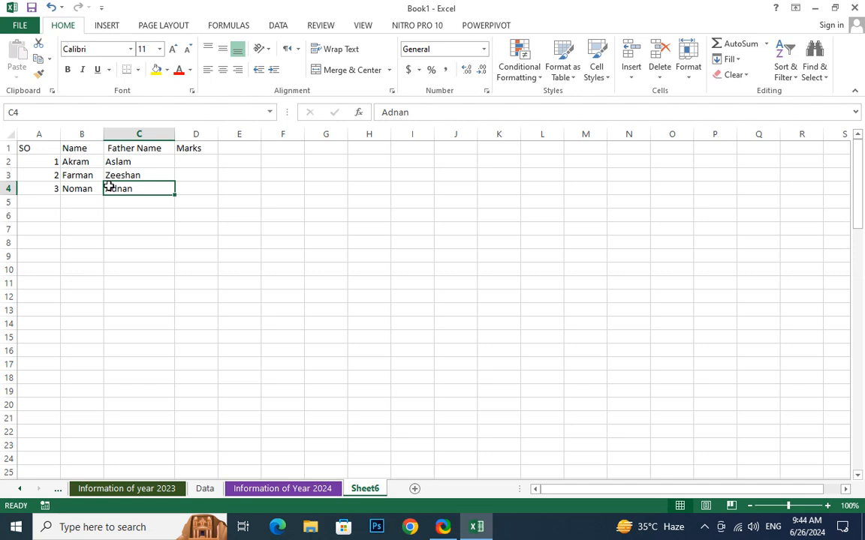
pyautogui.click(158, 228)
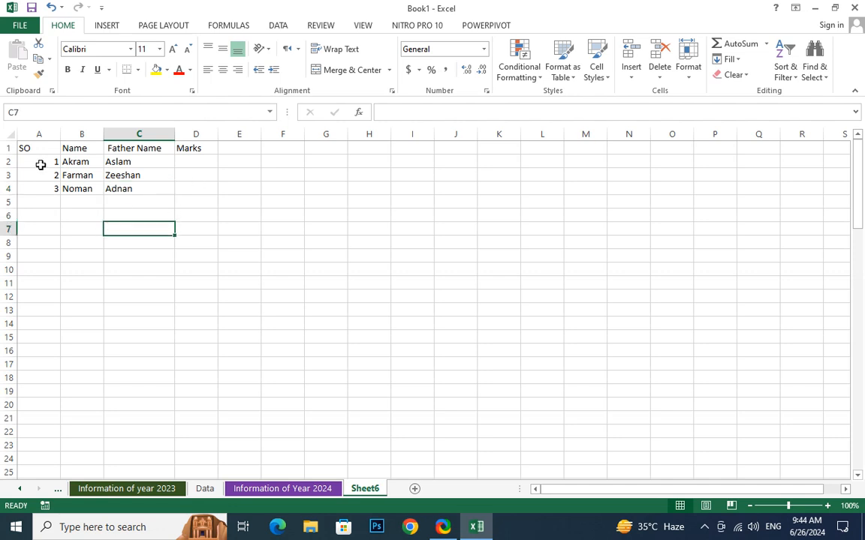
pyautogui.click(41, 164)
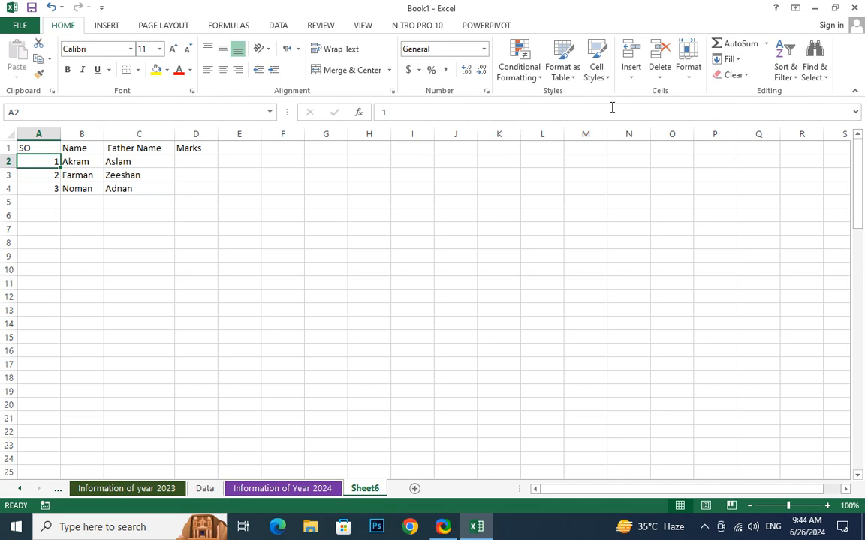
pyautogui.click(685, 81)
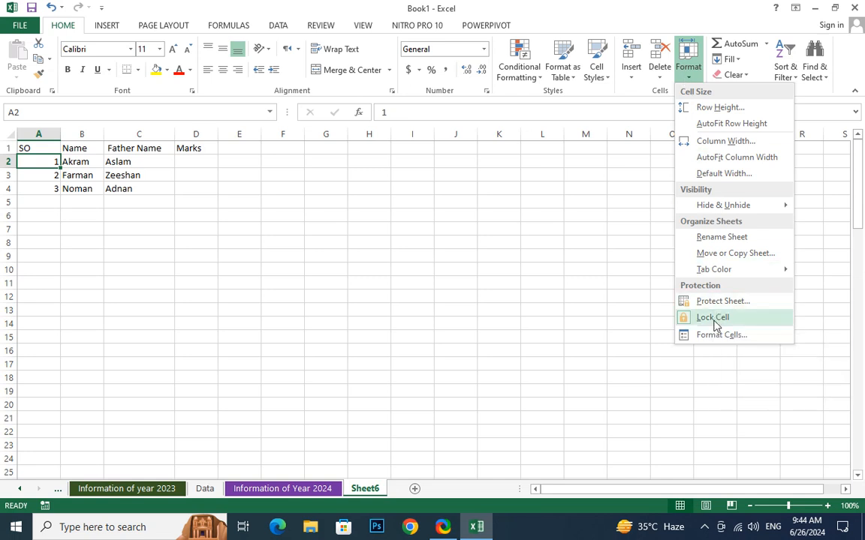
pyautogui.click(202, 227)
# Unlock the Marks cells D2:D4 by turning off Lock Cell in the Format menu.
pyautogui.click(199, 169)
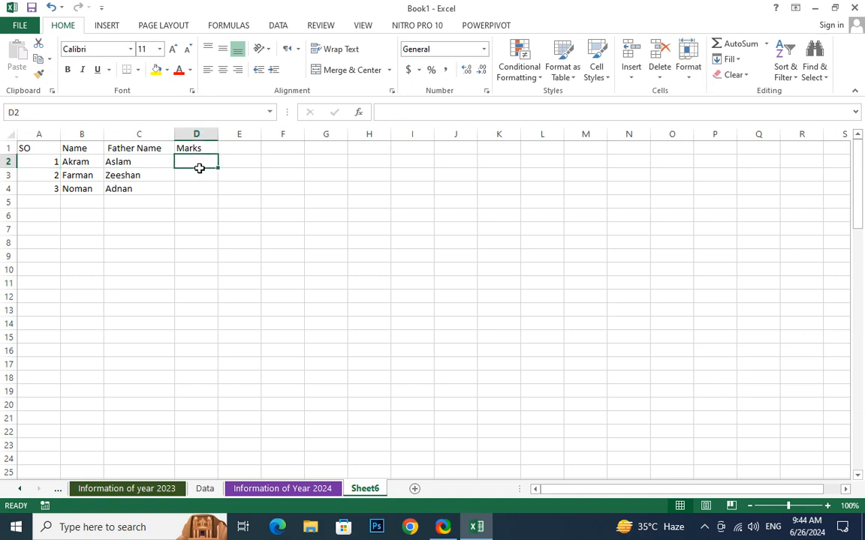
pyautogui.moveTo(199, 168); pyautogui.dragTo(200, 186)
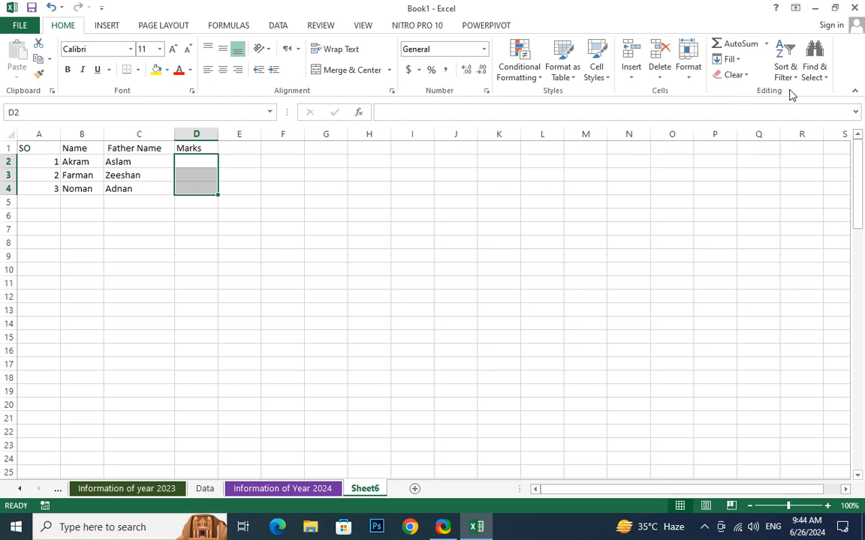
pyautogui.click(687, 75)
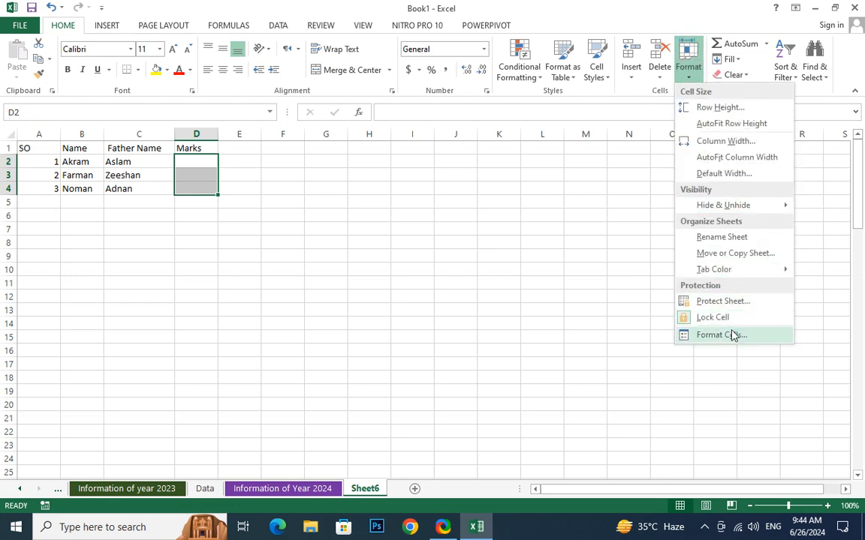
pyautogui.click(721, 321)
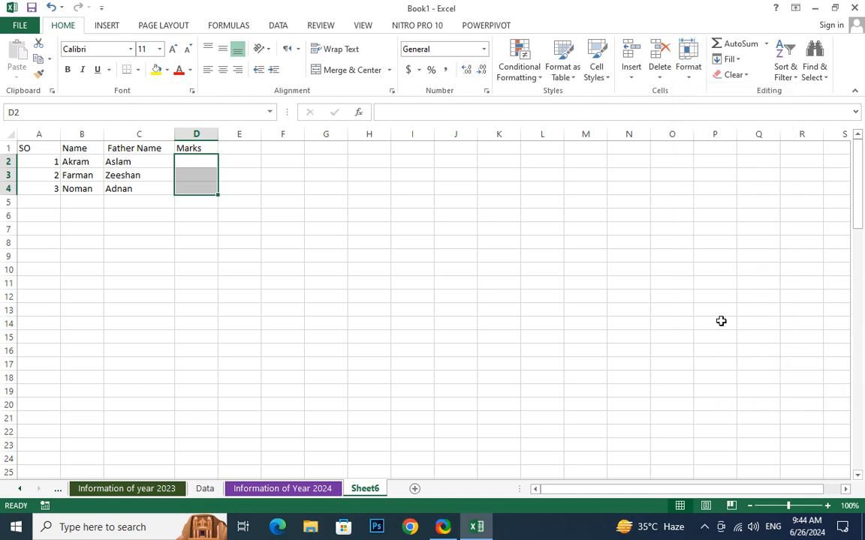
# Test-type 'cc' in D2 and 'sd' in C2, then undo and delete the test entries.
pyautogui.click(198, 214)
pyautogui.click(202, 164)
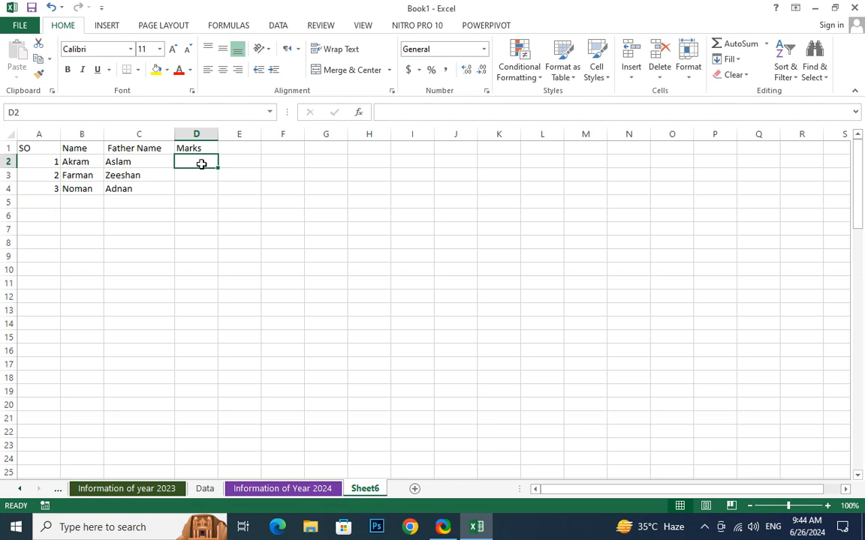
pyautogui.write('cc')
pyautogui.click(193, 231)
pyautogui.click(157, 161)
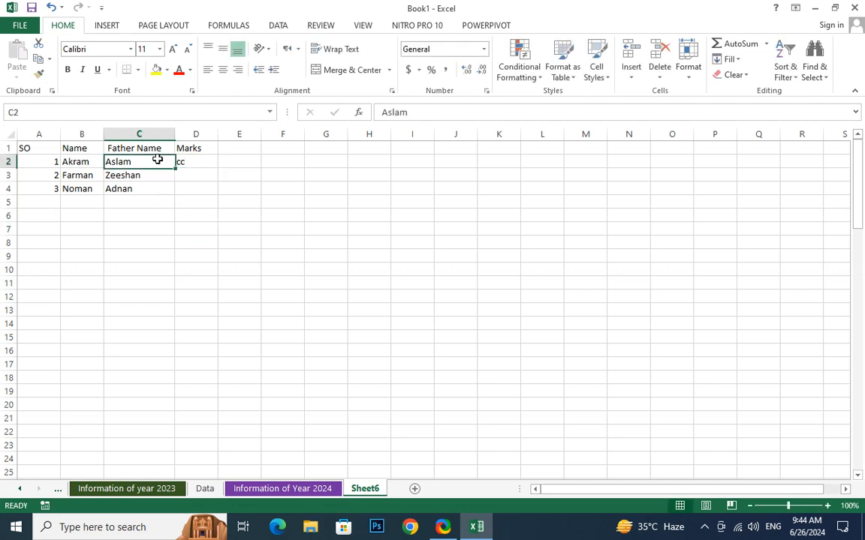
pyautogui.write('sd')
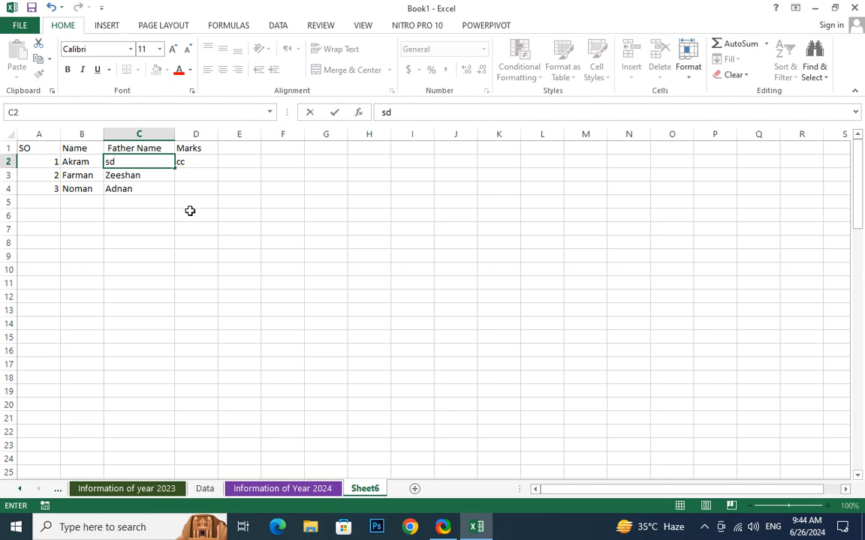
pyautogui.hotkey('ctrl', 'z')
pyautogui.hotkey('ctrl', 'z')
pyautogui.hotkey('ctrl', 'z')
pyautogui.click(199, 170)
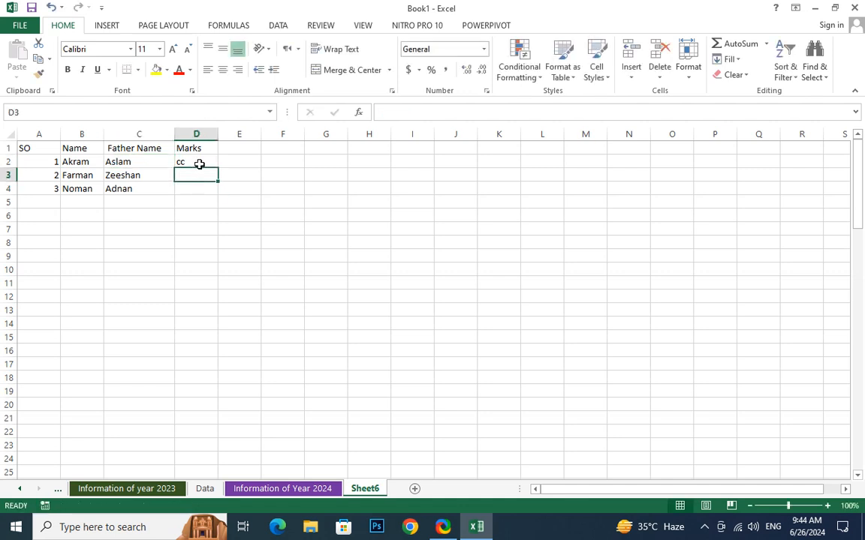
pyautogui.click(199, 163)
pyautogui.press('Delete')
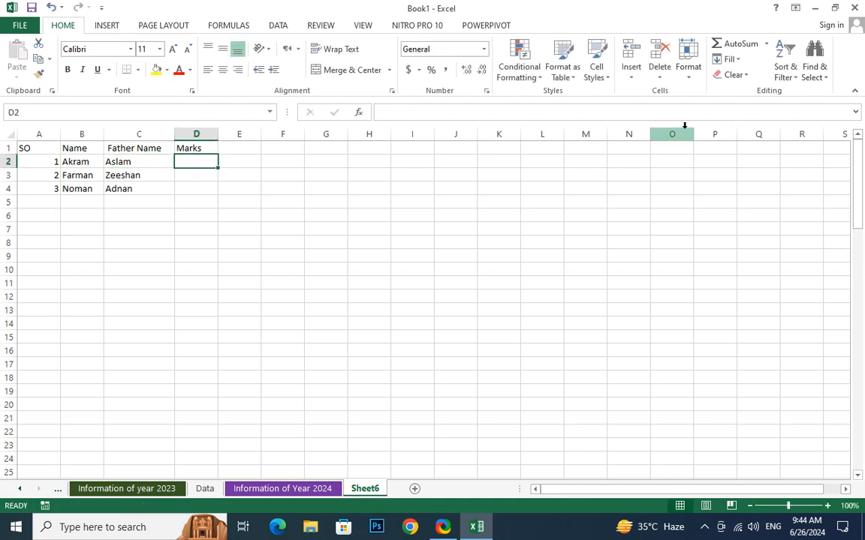
pyautogui.click(689, 74)
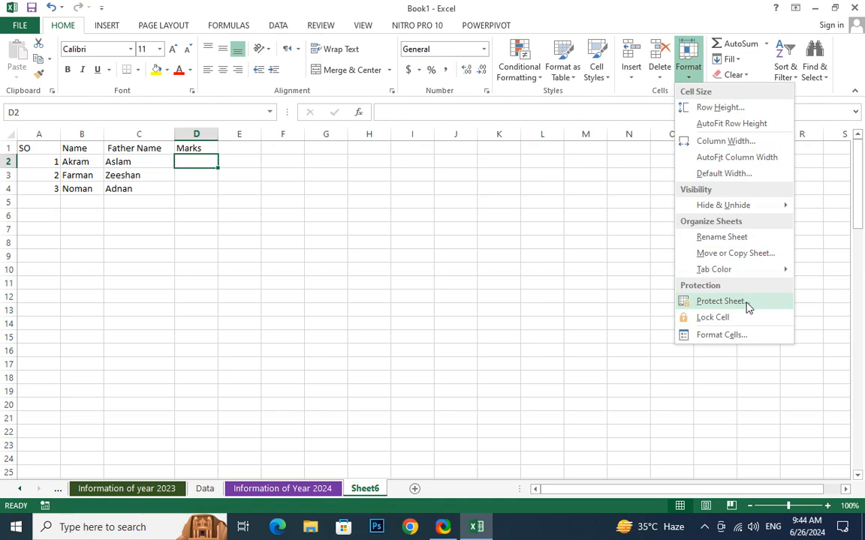
# Start Protect Sheet and allow users to select only unlocked cells.
pyautogui.click(720, 301)
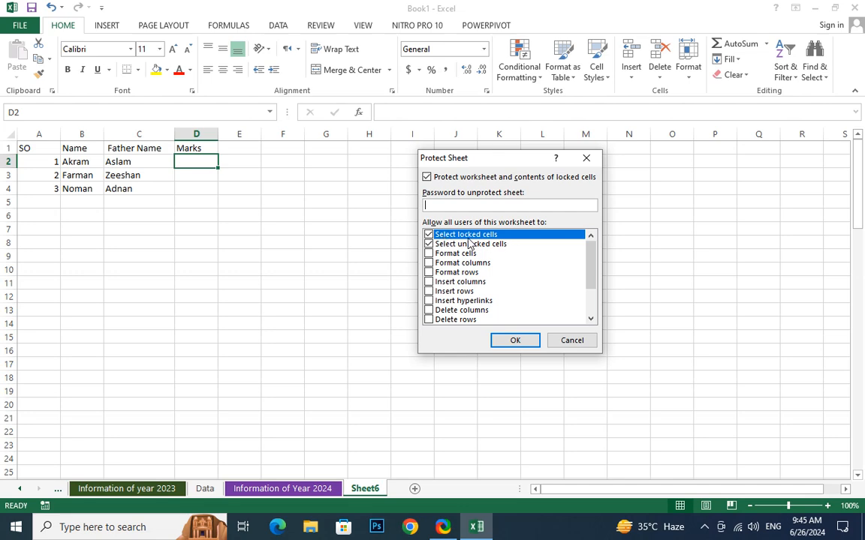
pyautogui.click(428, 244)
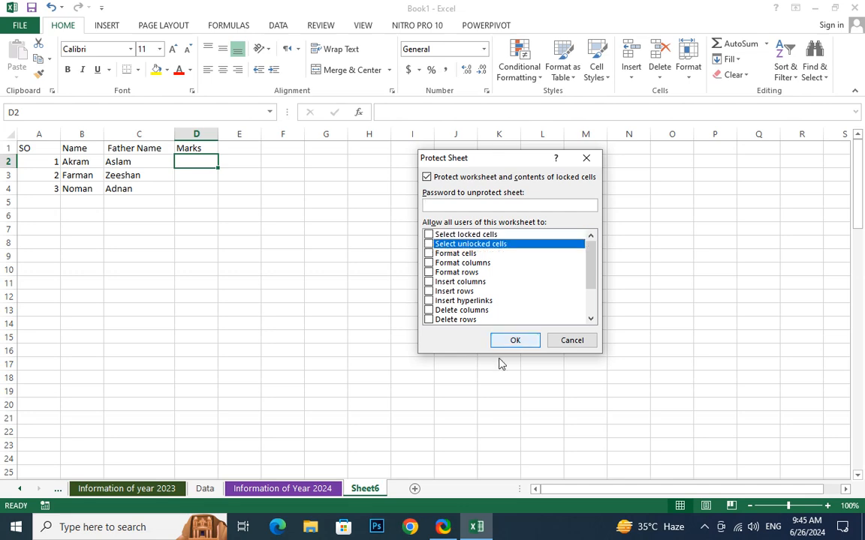
pyautogui.click(430, 236)
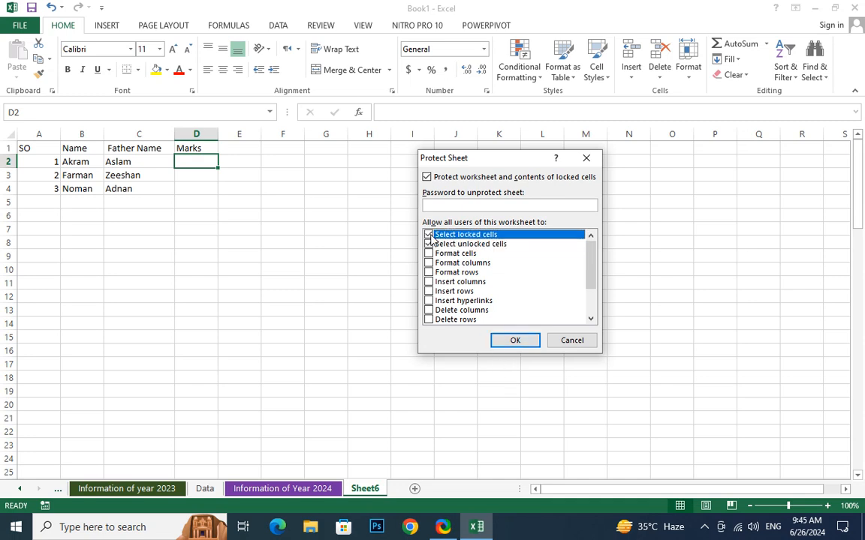
pyautogui.click(429, 245)
pyautogui.click(429, 245)
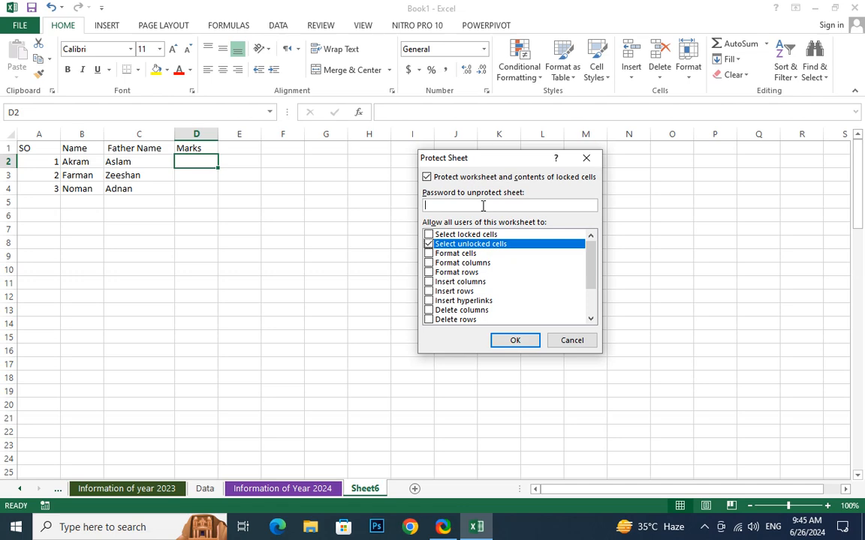
# Enter and confirm the sheet password to apply protection, then check D3 is selectable.
pyautogui.write('123')
pyautogui.press('Return')
pyautogui.write('123')
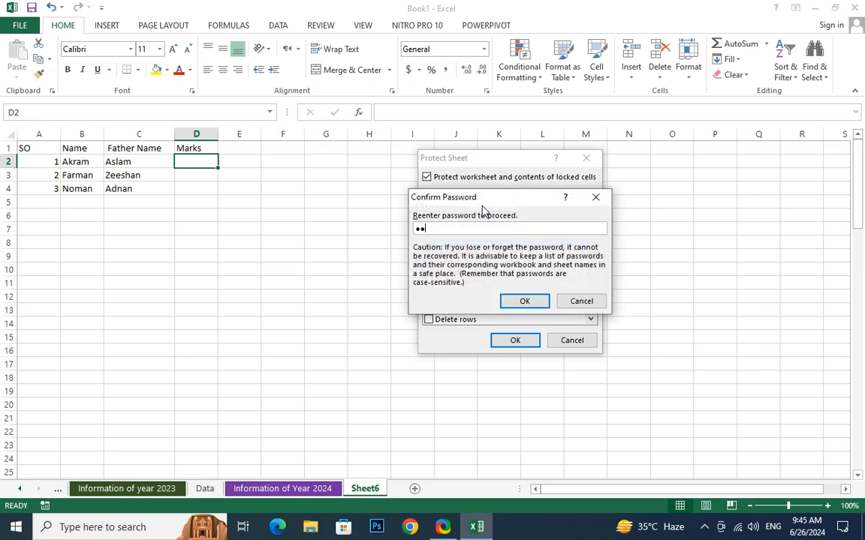
pyautogui.press('Return')
pyautogui.click(180, 172)
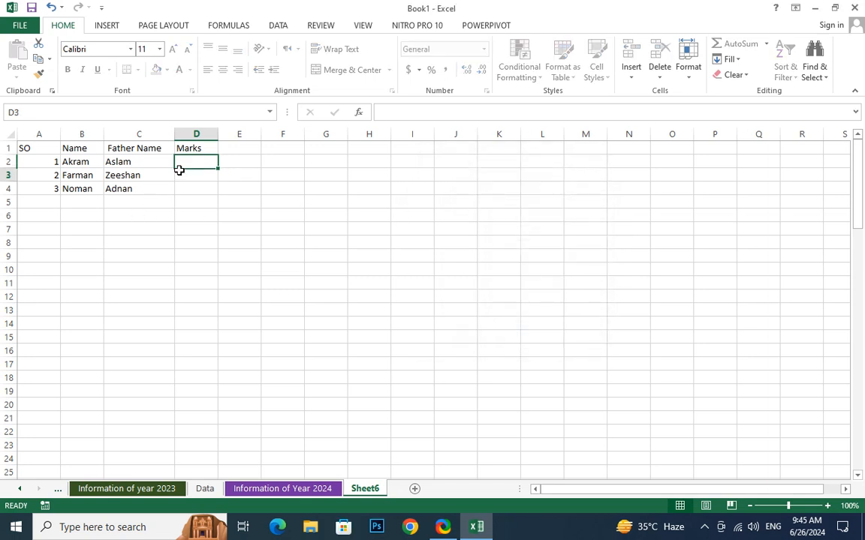
# Check D2 and D4 are selectable and enter a trial mark of 11 in D2.
pyautogui.click(195, 162)
pyautogui.click(192, 189)
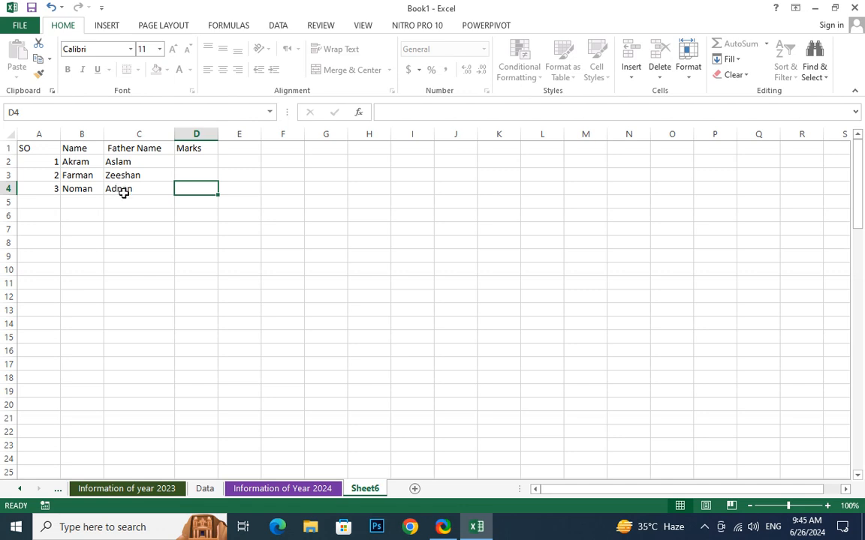
pyautogui.click(196, 163)
pyautogui.write('11')
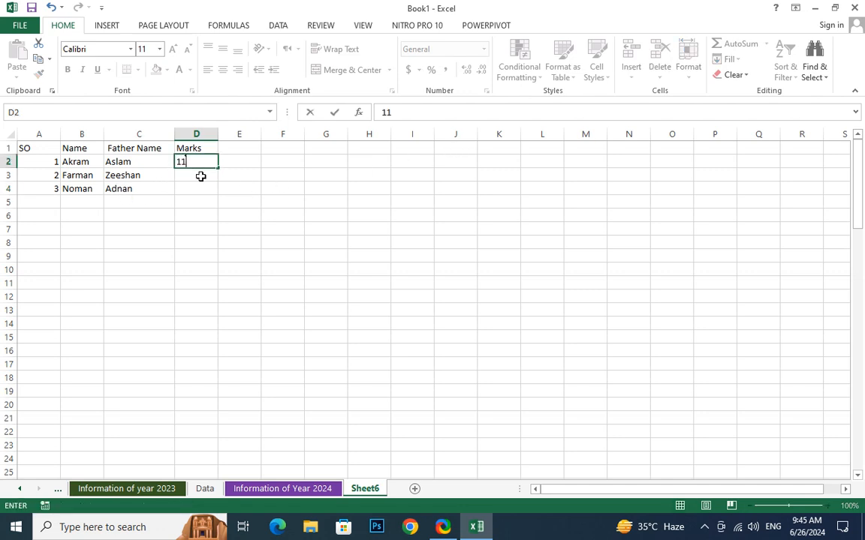
pyautogui.hotkey('ctrl', 'Return')
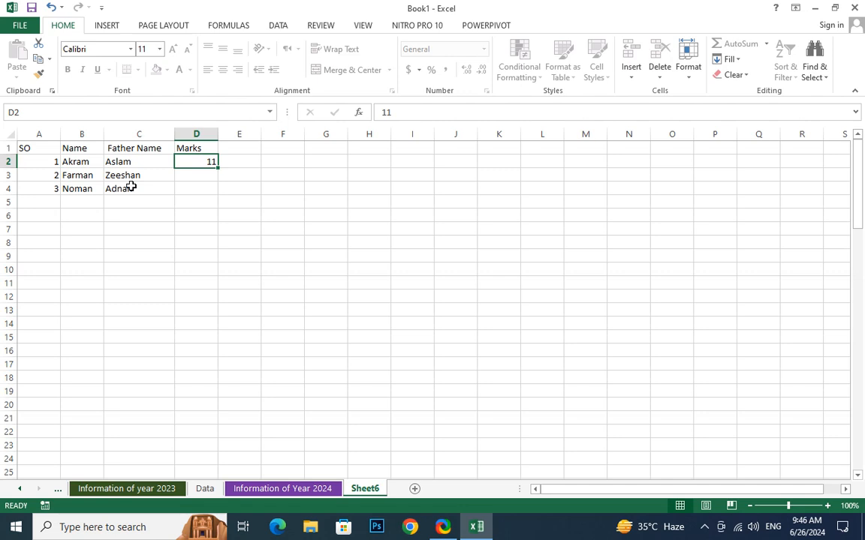
# Enter marks 12 in D3, 14 in D4 and 445 in D2.
pyautogui.write('45')
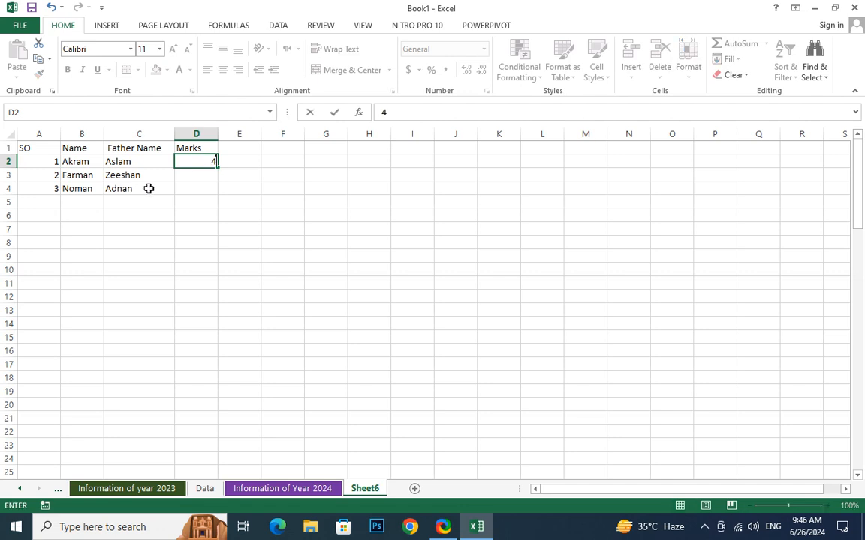
pyautogui.press('Return')
pyautogui.write('12')
pyautogui.press('Return')
pyautogui.write('1')
pyautogui.press('Up')
pyautogui.press('Up')
pyautogui.write('.')
pyautogui.press('Return')
pyautogui.press('Return')
pyautogui.write('14')
pyautogui.press('Up')
pyautogui.press('Up')
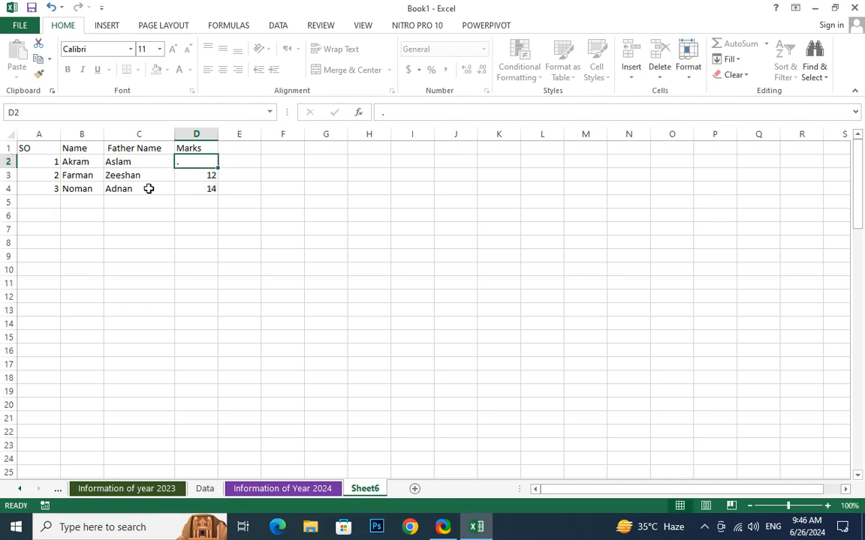
pyautogui.write('445')
pyautogui.press('Return')
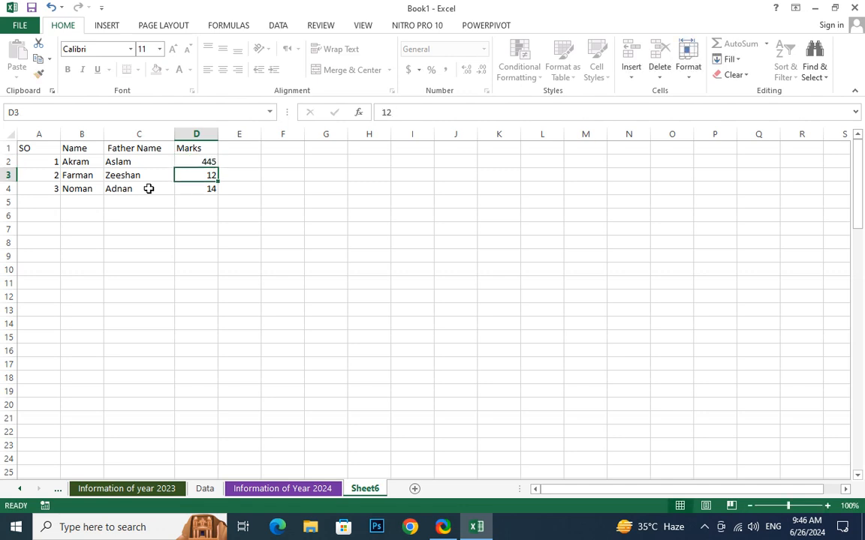
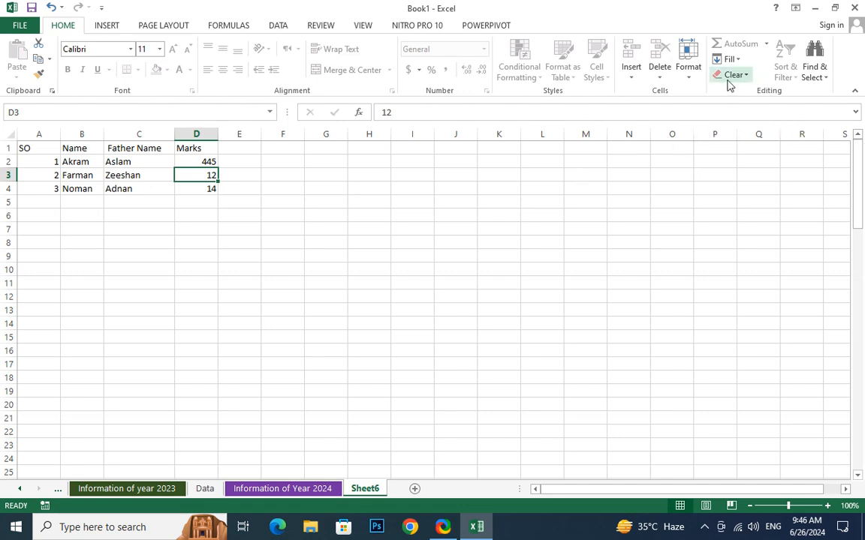
# Unprotect Sheet6 from the Format menu by entering the sheet password.
pyautogui.click(685, 75)
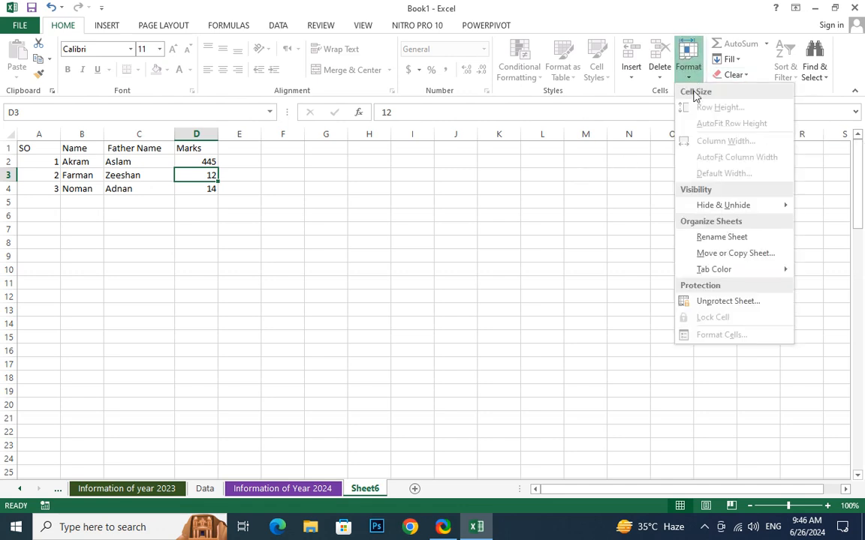
pyautogui.click(726, 304)
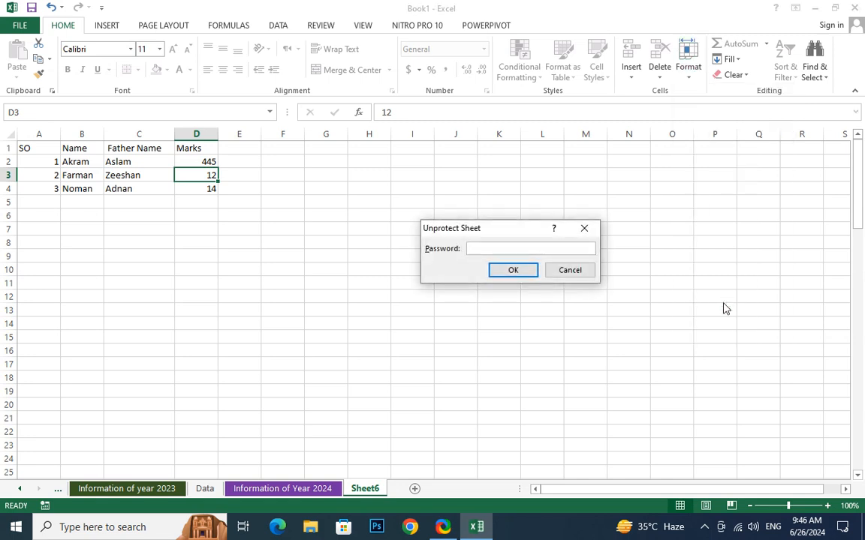
pyautogui.write('123')
pyautogui.press('Return')
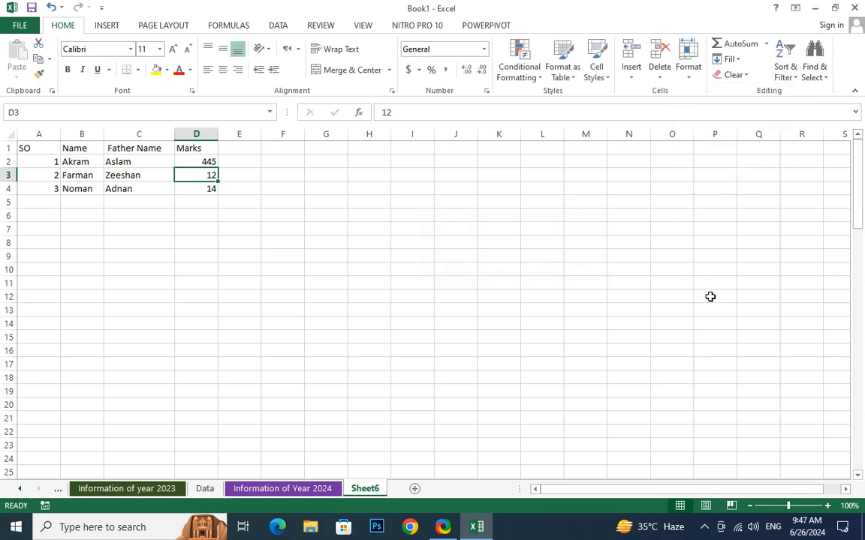
# Overwrite the father name in C2 with a new name.
pyautogui.doubleClick(135, 162)
pyautogui.moveTo(132, 162); pyautogui.dragTo(100, 160)
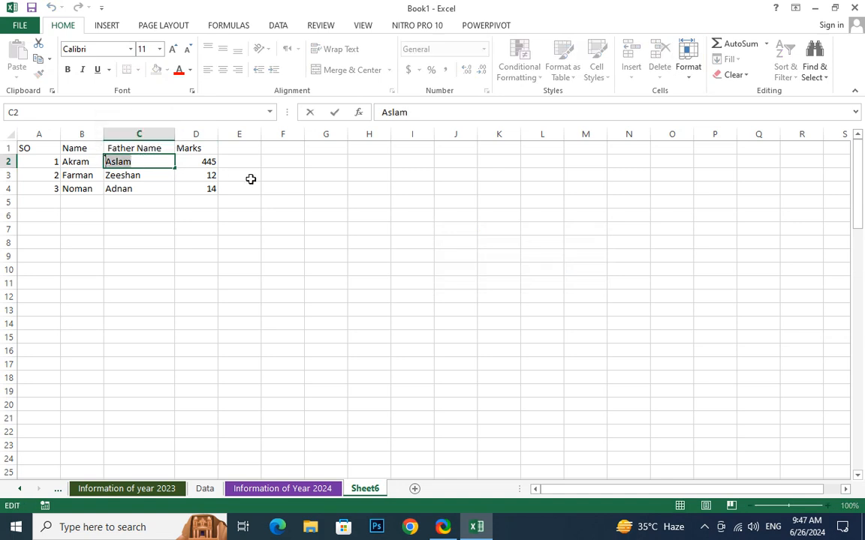
pyautogui.write('Kabeer')
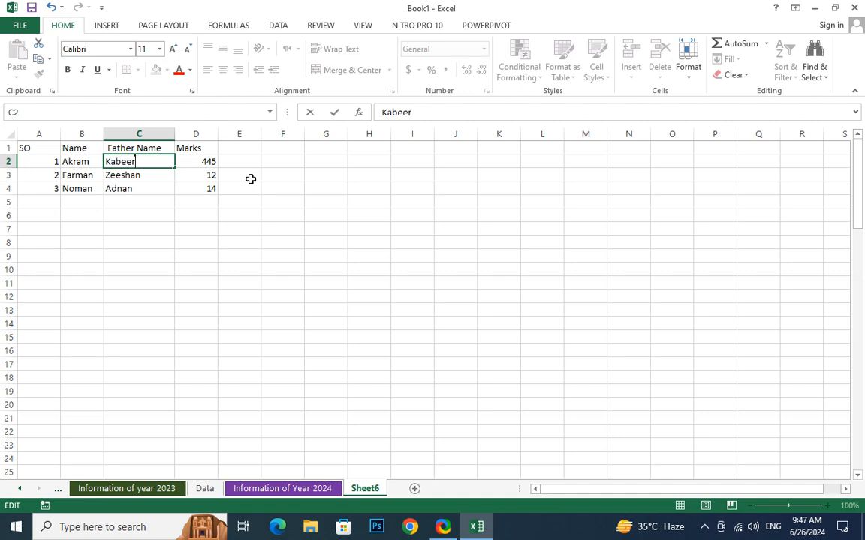
pyautogui.press('Return')
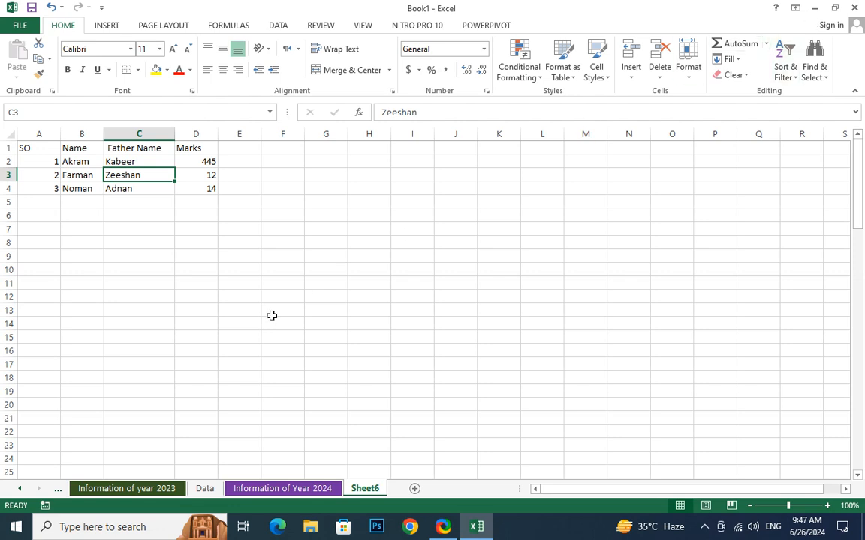
# Select the Marks values in column D.
pyautogui.moveTo(204, 161); pyautogui.dragTo(203, 268)
pyautogui.moveTo(240, 135); pyautogui.dragTo(228, 227)
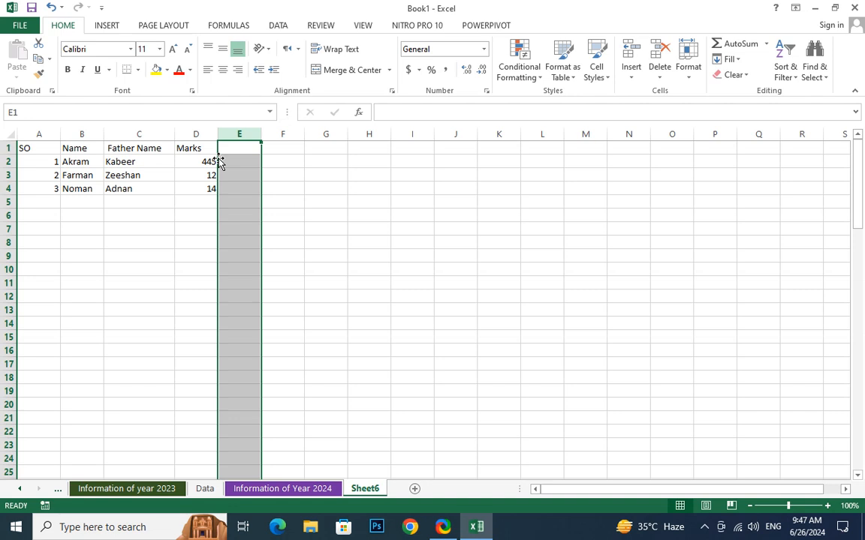
pyautogui.click(289, 297)
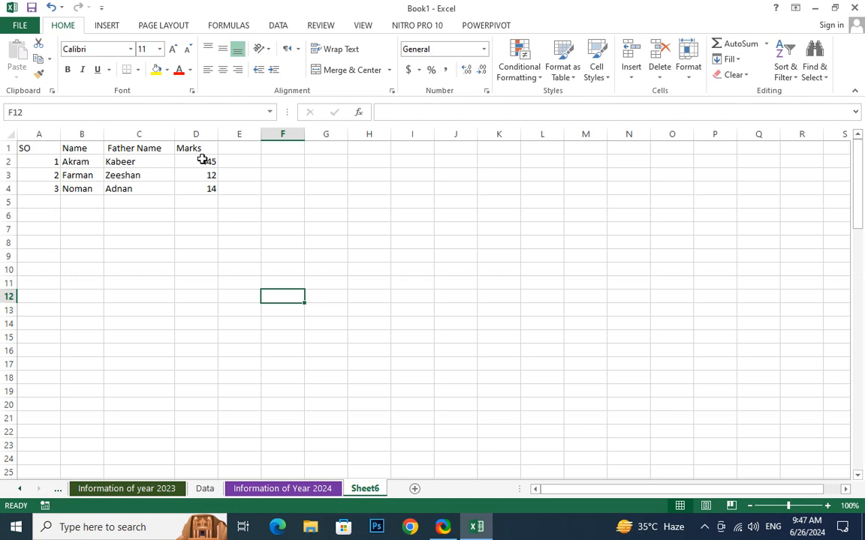
pyautogui.moveTo(203, 160); pyautogui.dragTo(208, 188)
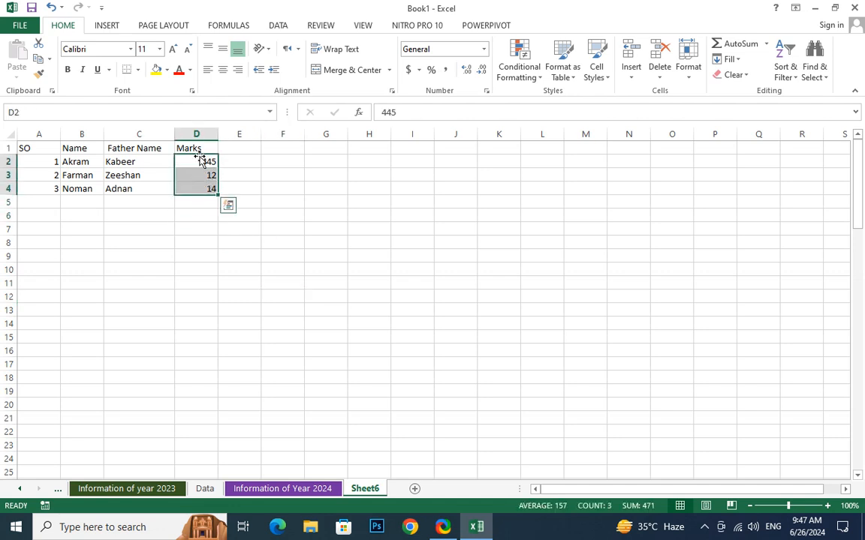
# Enter -15 in D3 and -120 in D4, then delete all marks in D2:D4.
pyautogui.click(208, 171)
pyautogui.click(205, 161)
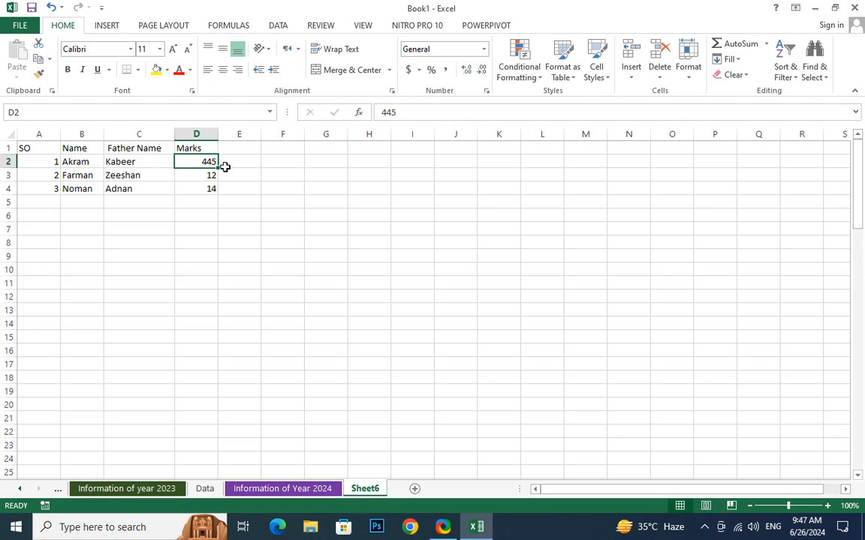
pyautogui.click(205, 174)
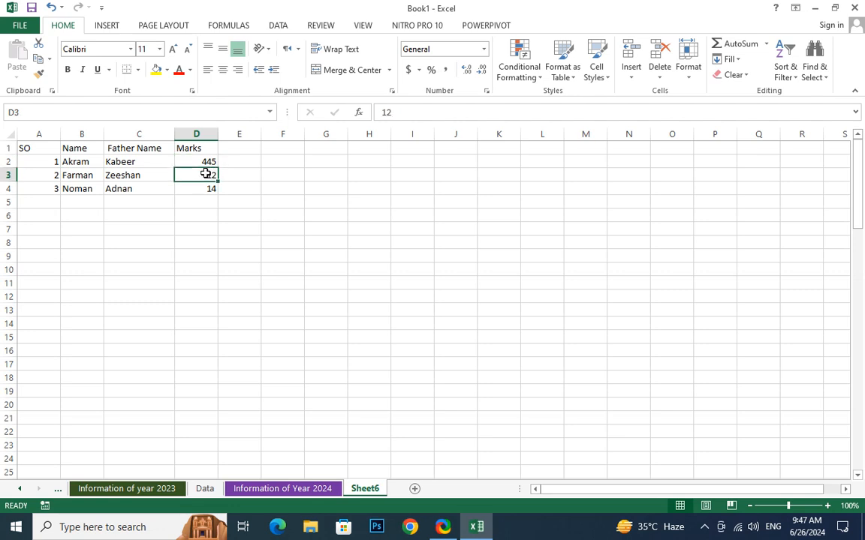
pyautogui.write('-15')
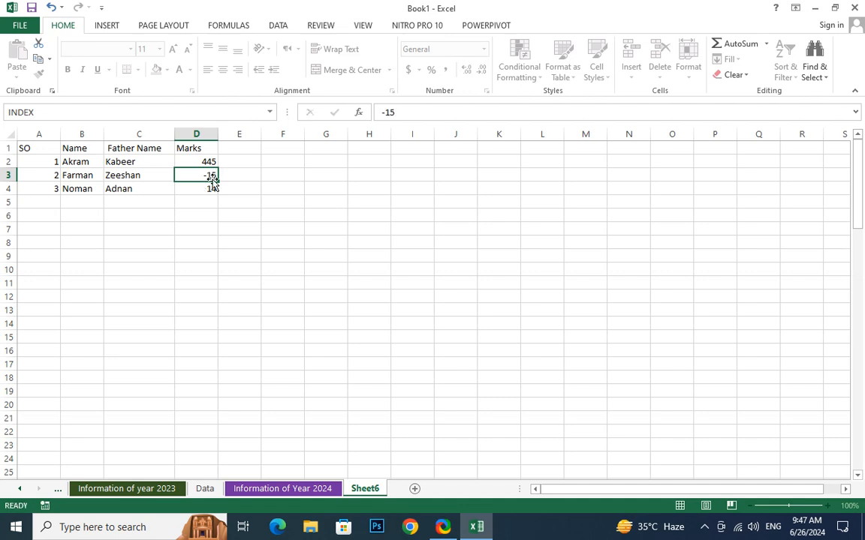
pyautogui.press('Return')
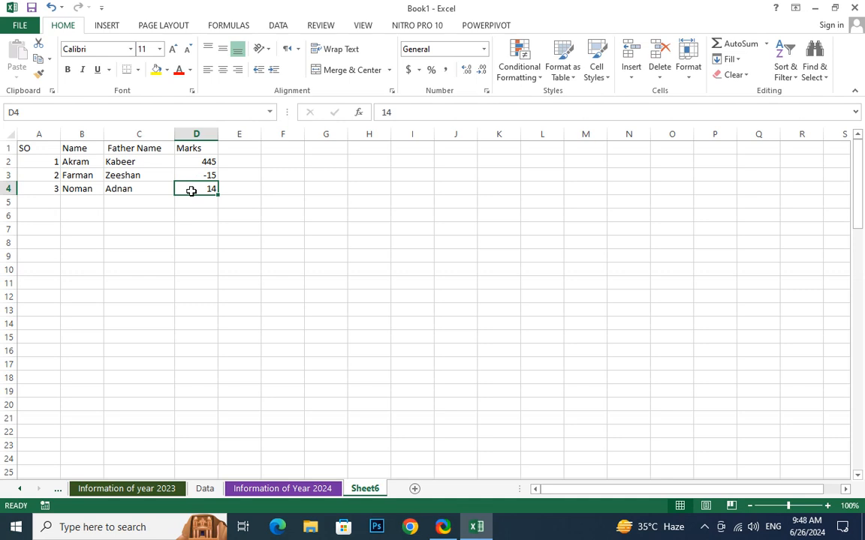
pyautogui.write('-120')
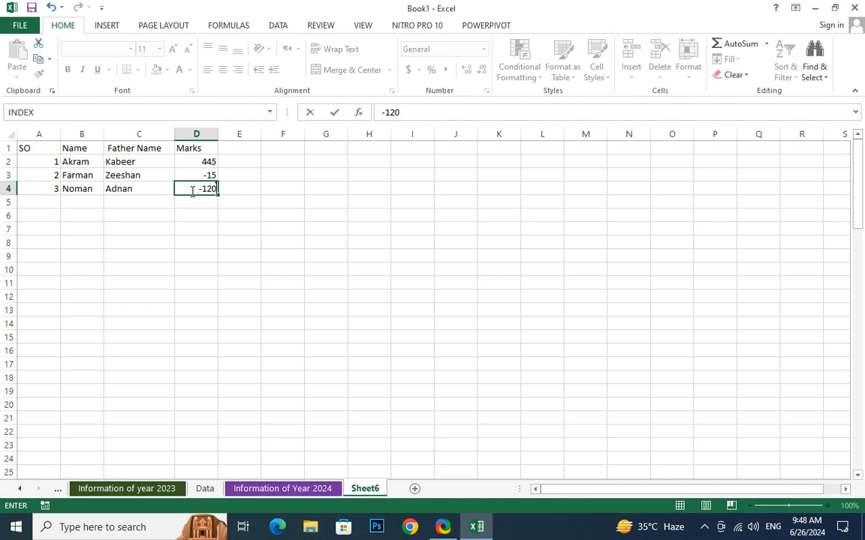
pyautogui.press('Return')
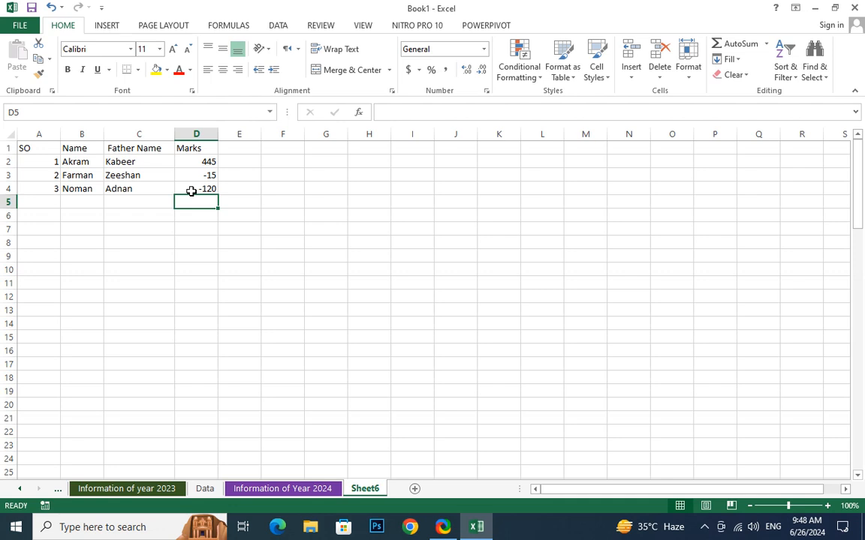
pyautogui.moveTo(209, 162); pyautogui.dragTo(211, 189)
pyautogui.press('Delete')
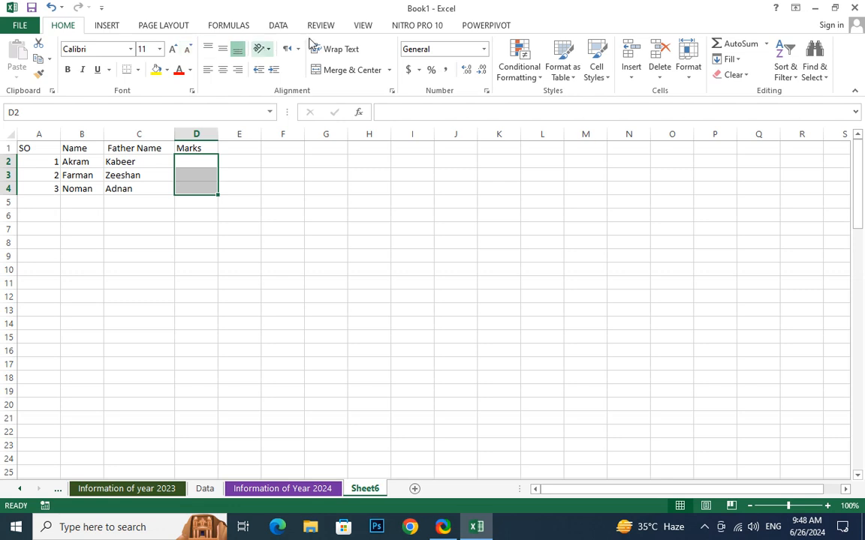
# Apply a Data Validation rule on D2:D4 allowing whole numbers between 0 and 100.
pyautogui.click(282, 27)
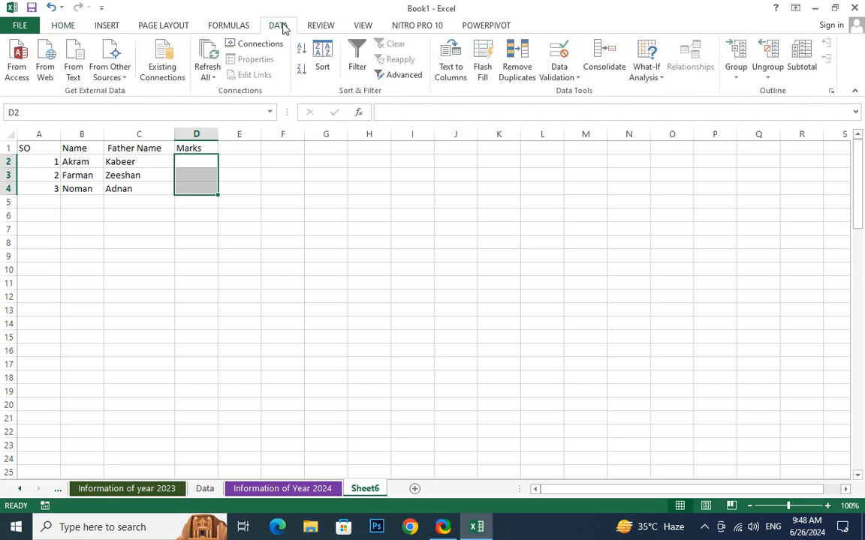
pyautogui.click(568, 81)
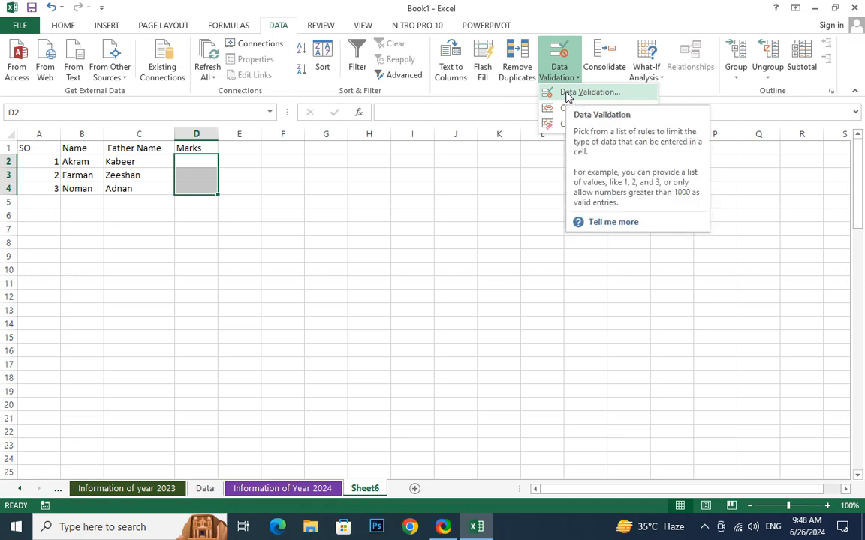
pyautogui.click(566, 93)
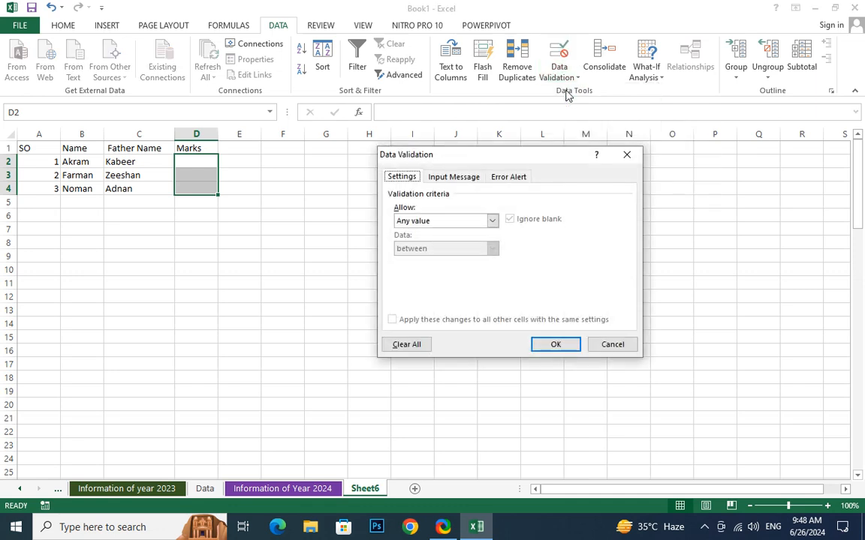
pyautogui.click(428, 222)
pyautogui.click(423, 241)
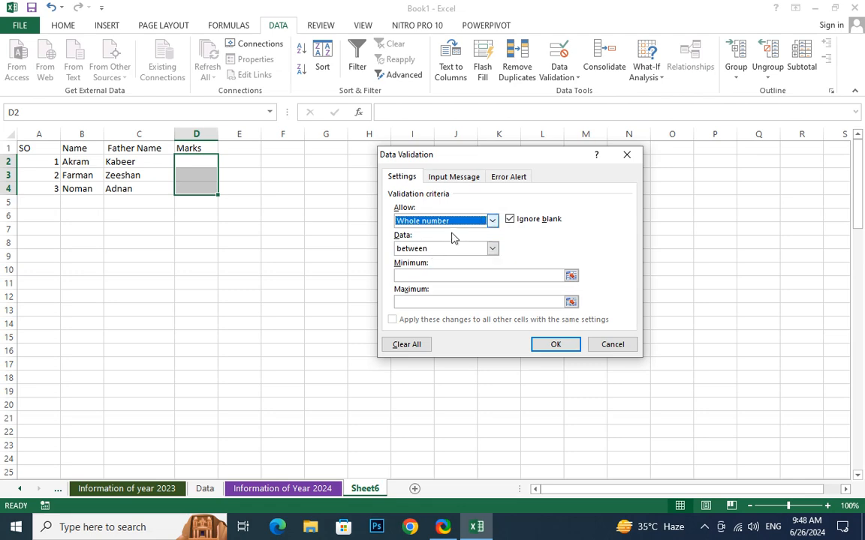
pyautogui.click(454, 249)
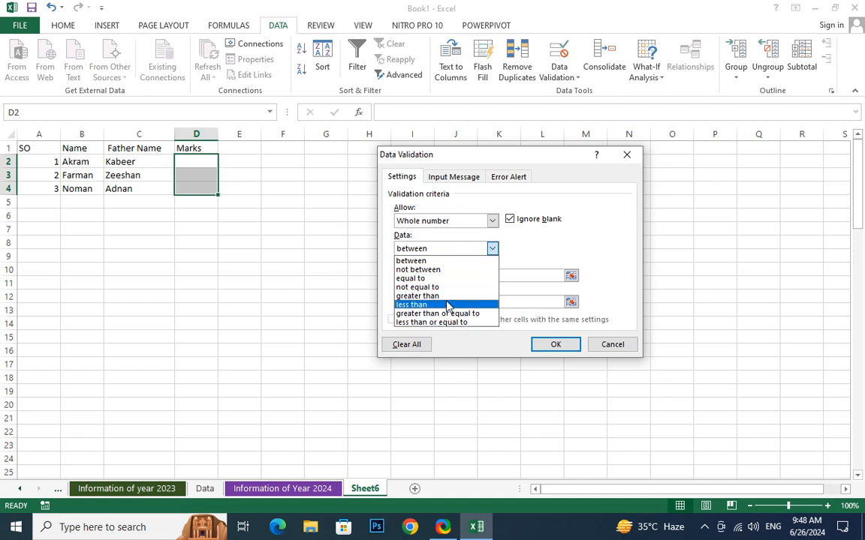
pyautogui.click(439, 249)
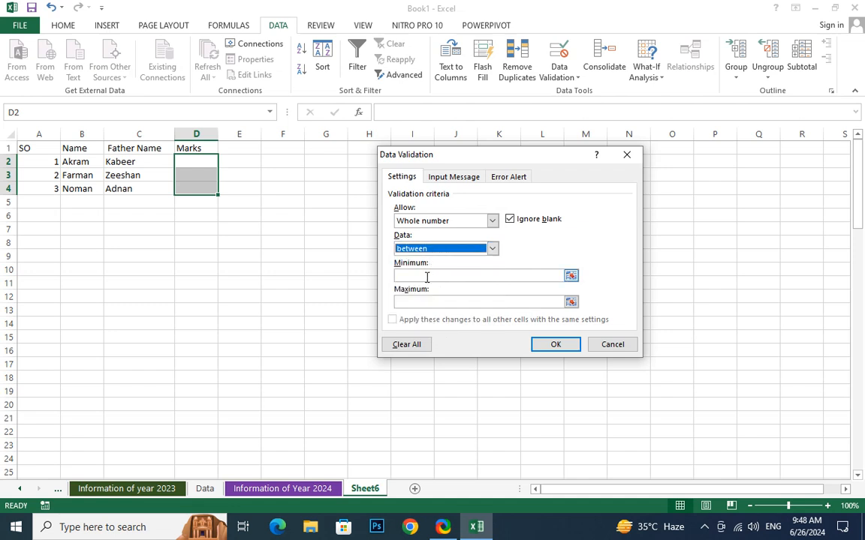
pyautogui.click(412, 274)
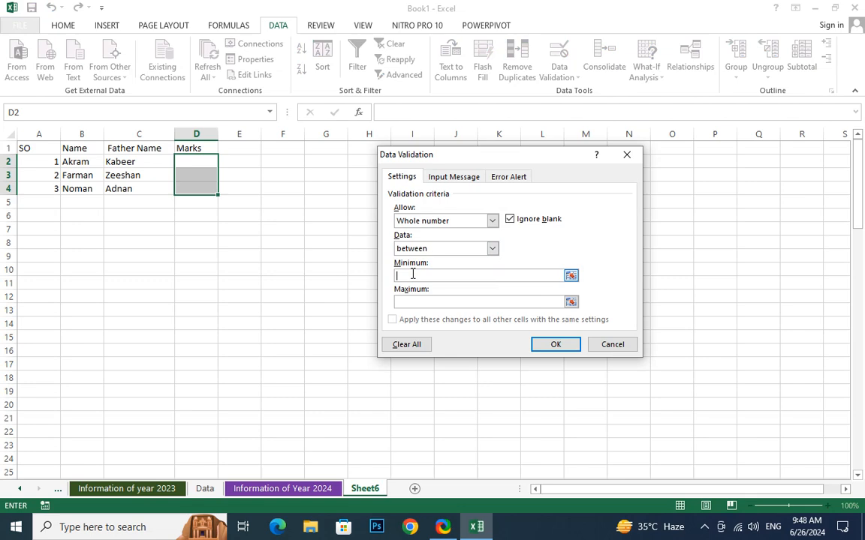
pyautogui.write('0')
pyautogui.click(405, 301)
pyautogui.write('100')
pyautogui.click(549, 341)
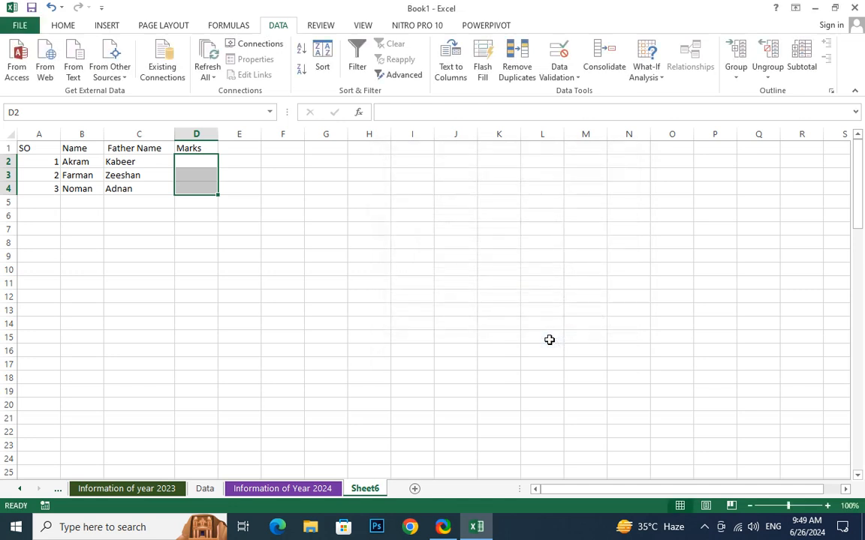
# Enter 1 in D2, then retry the rejected 150 in D3 as 15.
pyautogui.click(239, 268)
pyautogui.click(197, 162)
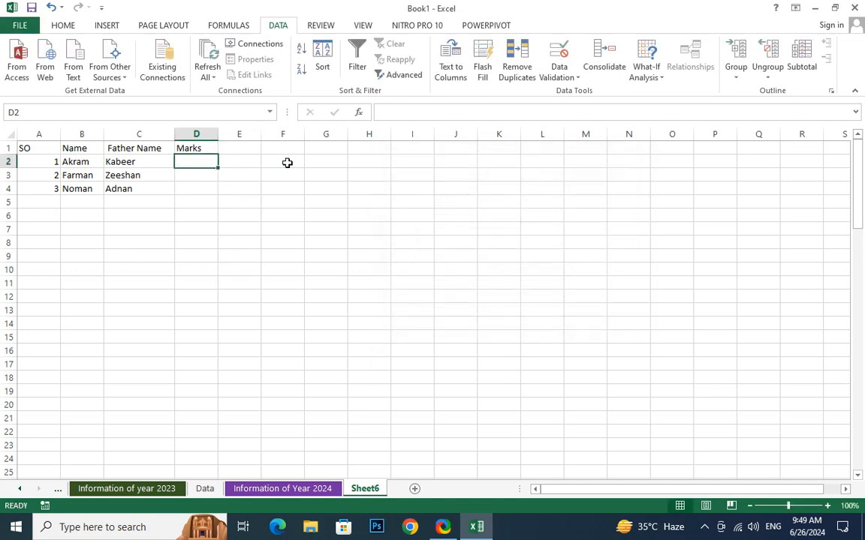
pyautogui.write('1')
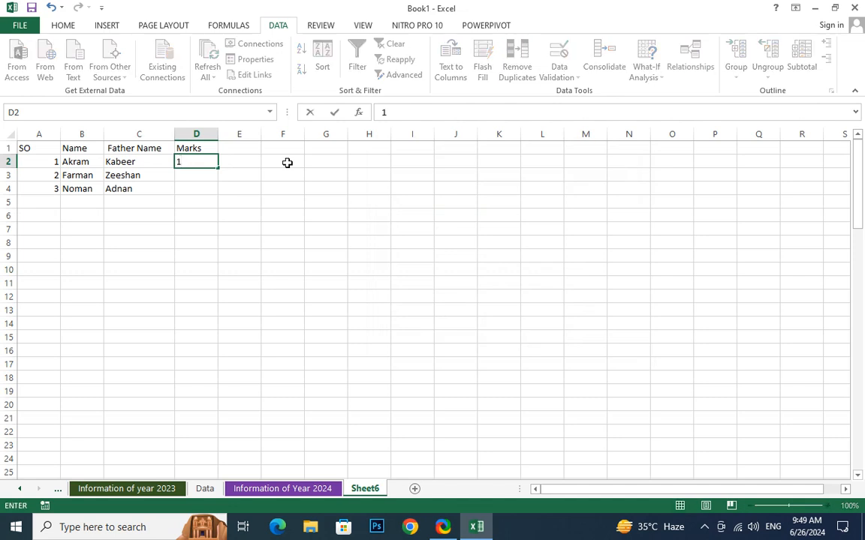
pyautogui.press('Return')
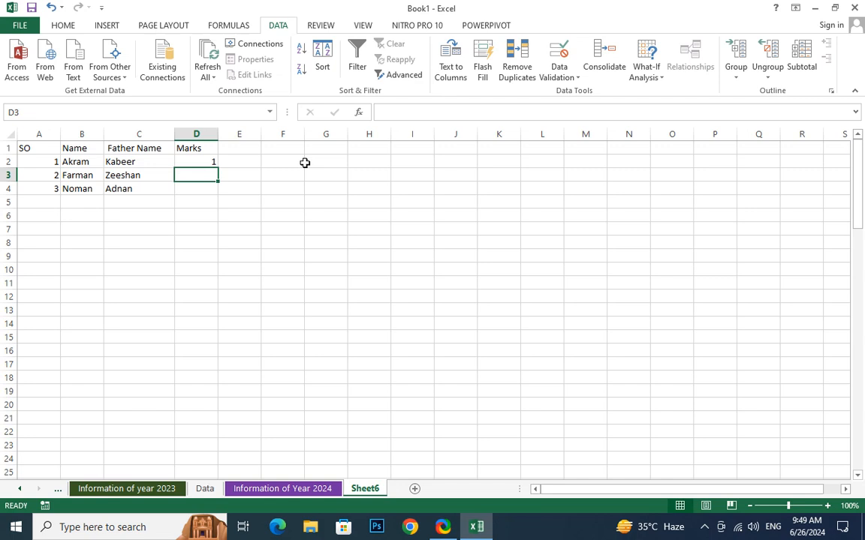
pyautogui.write('150')
pyautogui.press('Return')
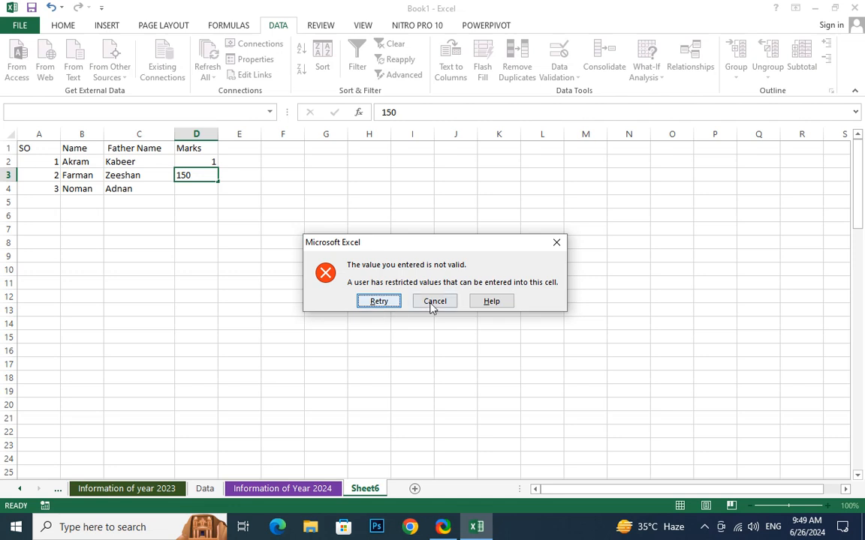
pyautogui.click(383, 302)
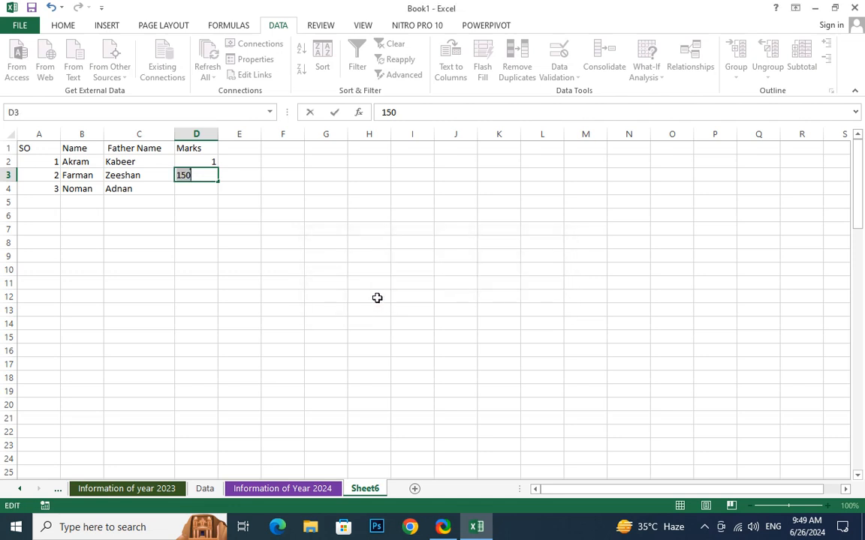
pyautogui.write('15')
pyautogui.press('Return')
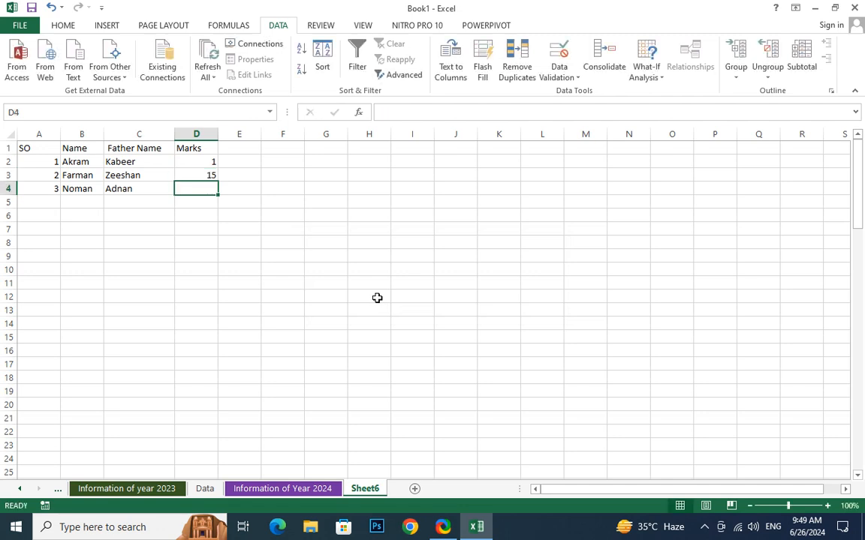
# Try -12 in D4, then retry after the rejection and enter 12.
pyautogui.write('-12')
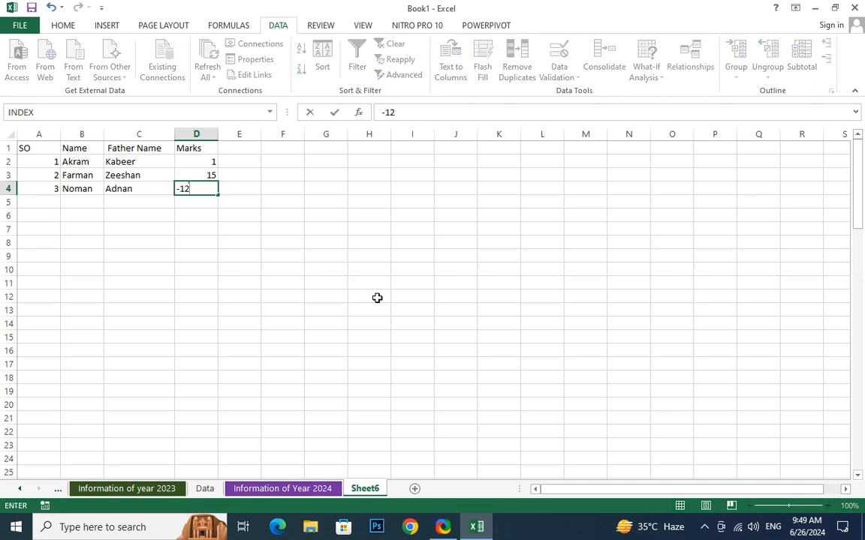
pyautogui.press('Return')
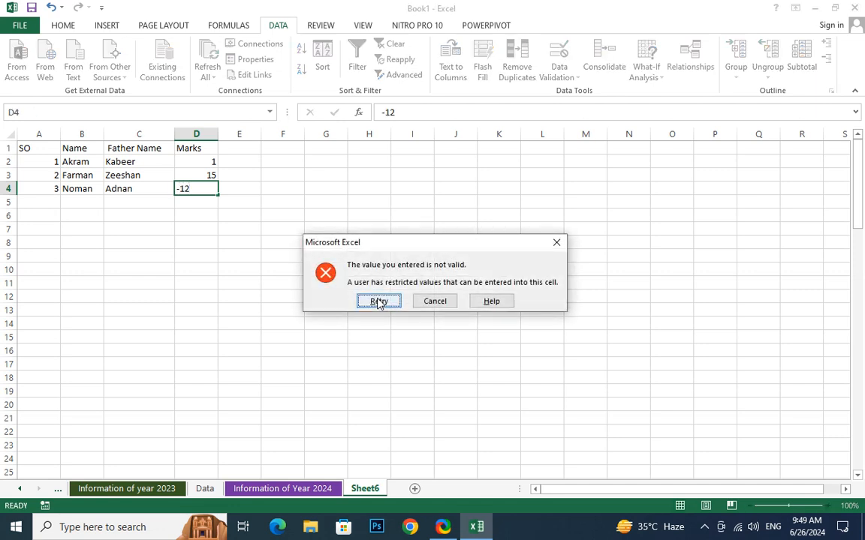
pyautogui.click(378, 301)
pyautogui.write('12')
pyautogui.hotkey('ctrl', 'Return')
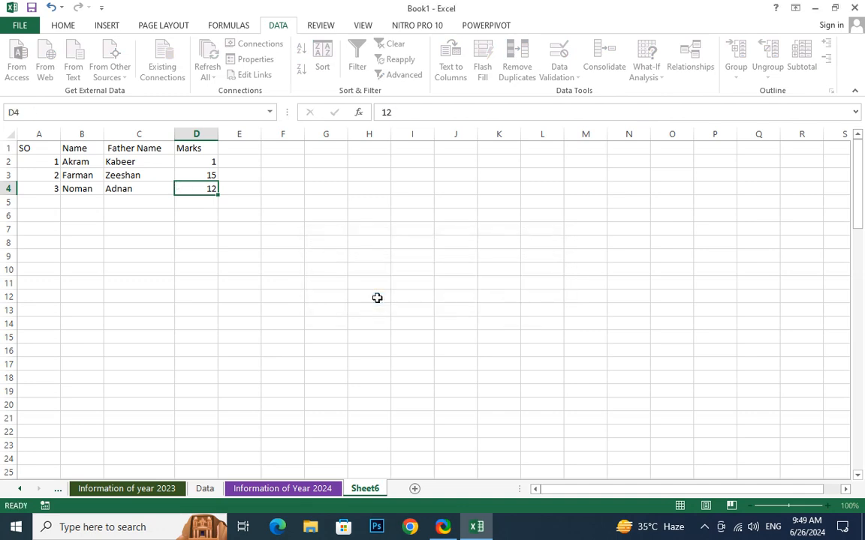
pyautogui.press('Return')
pyautogui.click(282, 296)
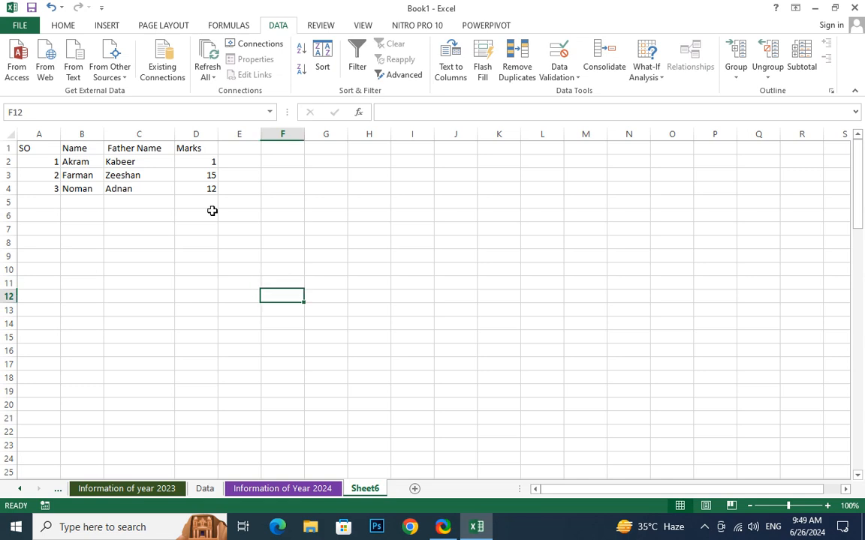
# Select D2:D4 and show the Input Message page of its Data Validation.
pyautogui.click(204, 151)
pyautogui.moveTo(205, 161); pyautogui.dragTo(208, 188)
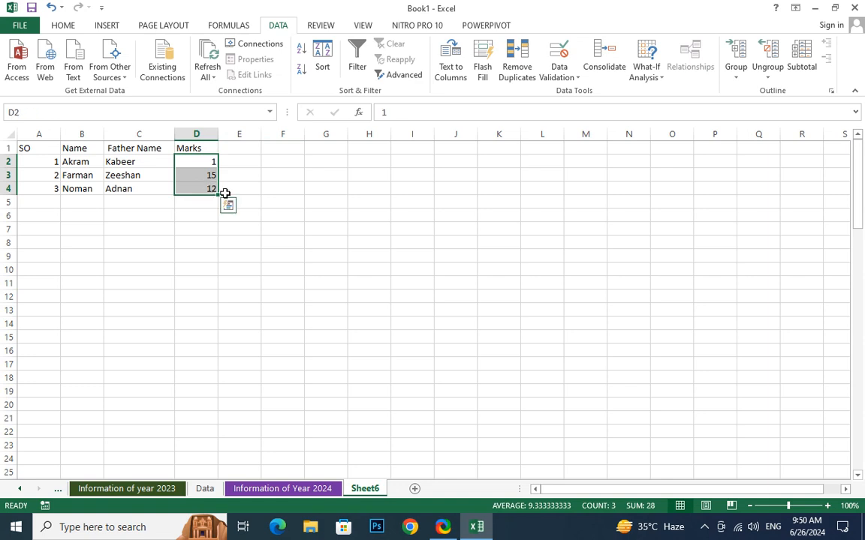
pyautogui.click(556, 77)
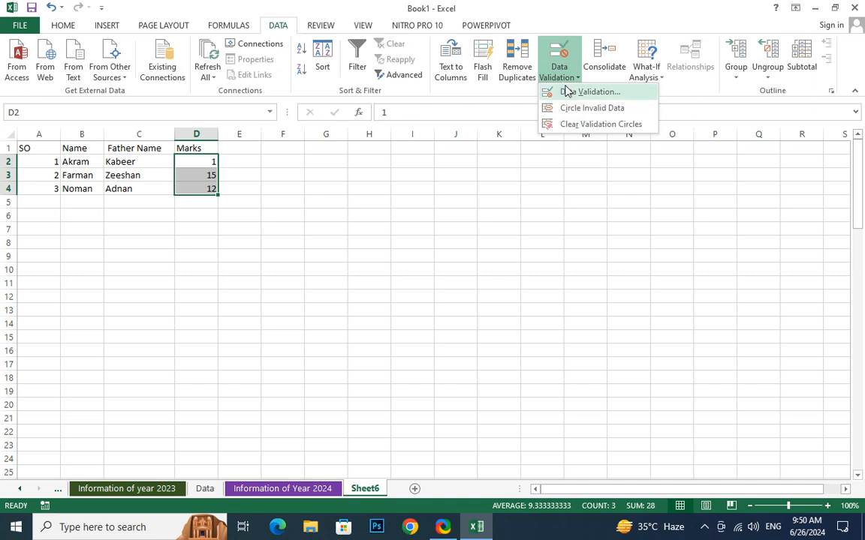
pyautogui.click(571, 94)
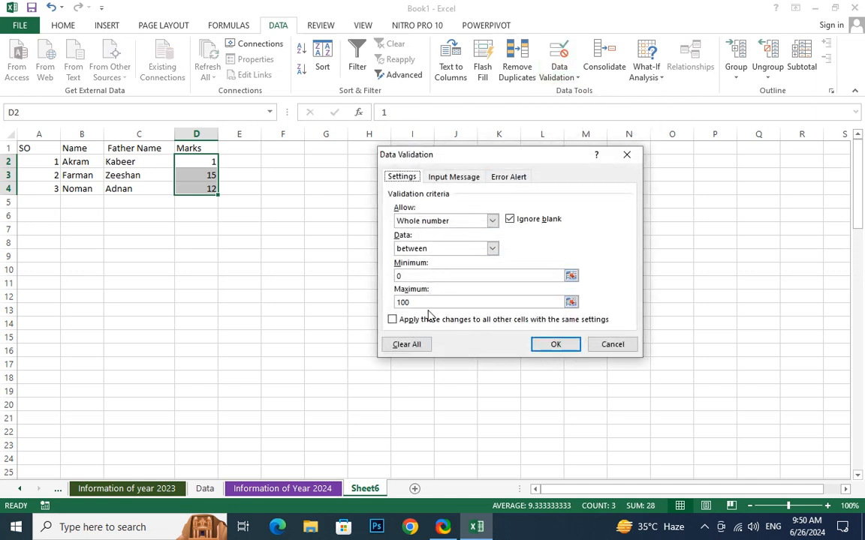
pyautogui.click(466, 180)
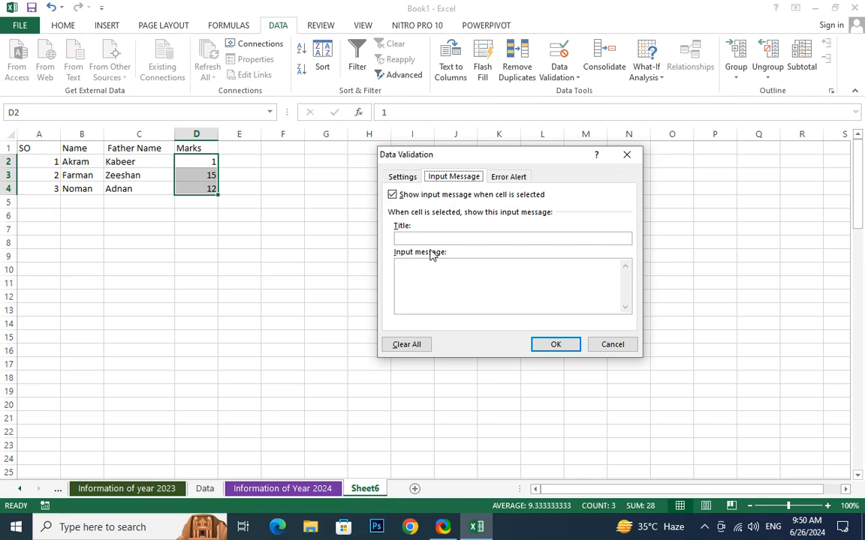
# On Error Alert, try the Warning and Information styles, then settle on Stop.
pyautogui.click(518, 180)
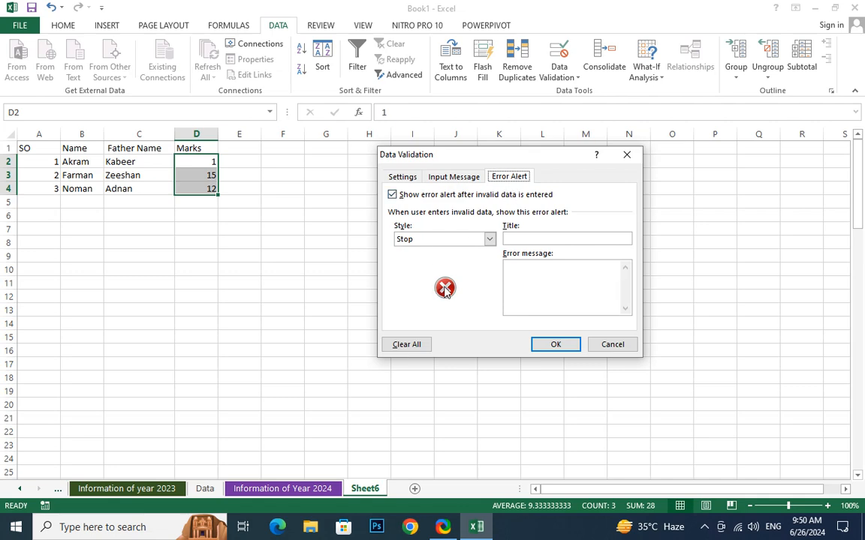
pyautogui.click(488, 239)
pyautogui.click(444, 259)
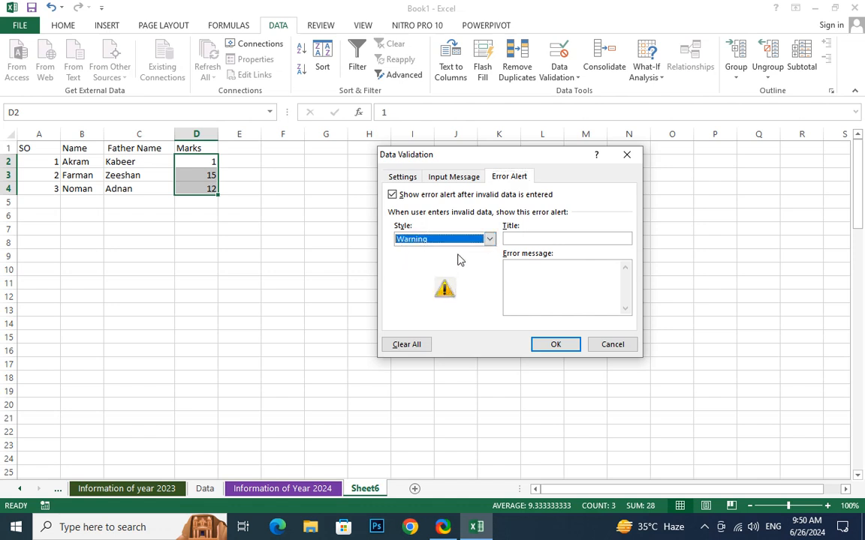
pyautogui.click(489, 238)
pyautogui.click(443, 271)
pyautogui.click(474, 242)
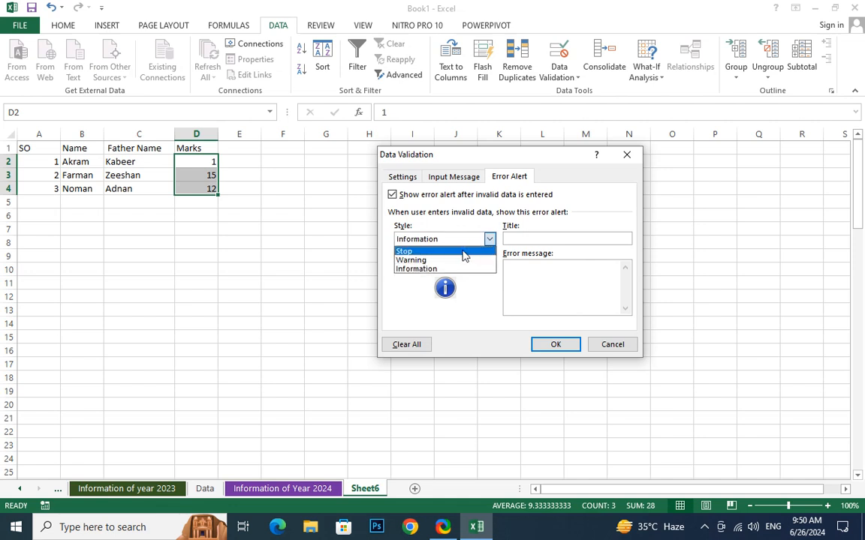
pyautogui.click(462, 250)
# Title the alert 'Incorrect Marks' with message 'Students Mark Should from 0 to 100' and apply it.
pyautogui.click(527, 239)
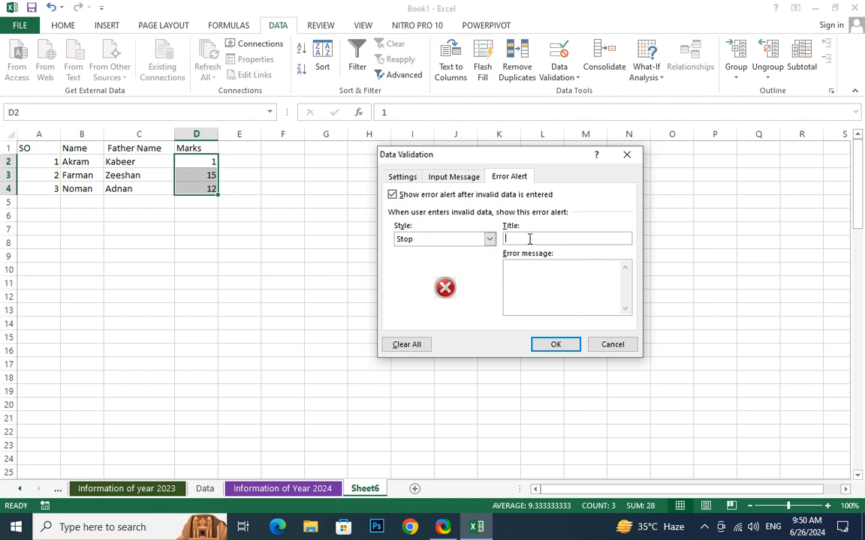
pyautogui.write('Inc')
pyautogui.write('orrect ')
pyautogui.write('\\Mar')
pyautogui.write('ks')
pyautogui.press('BackSpace')
pyautogui.press('BackSpace')
pyautogui.press('BackSpace')
pyautogui.press('BackSpace')
pyautogui.press('BackSpace')
pyautogui.press('BackSpace')
pyautogui.write('Marks')
pyautogui.click(536, 268)
pyautogui.write('Stude')
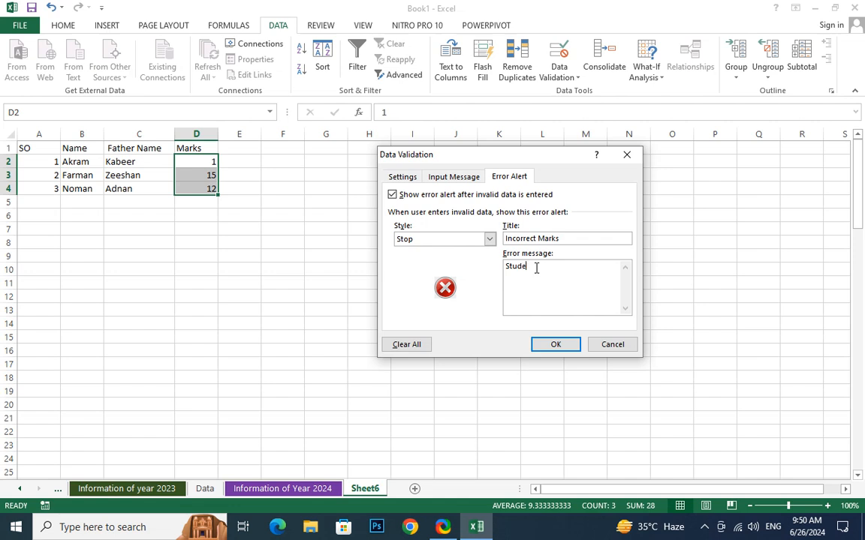
pyautogui.write('nts are')
pyautogui.press('BackSpace')
pyautogui.press('BackSpace')
pyautogui.press('BackSpace')
pyautogui.write('Mark are from 0 to ')
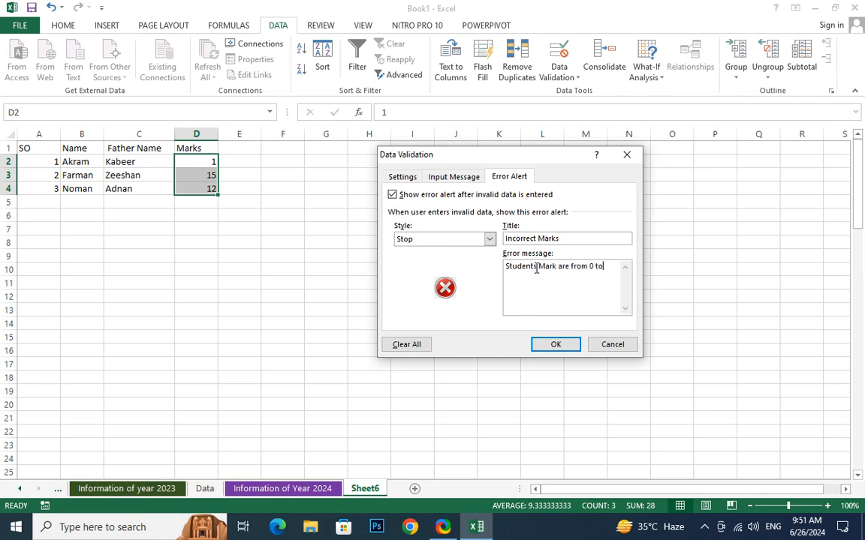
pyautogui.write('100')
pyautogui.doubleClick(565, 268)
pyautogui.write('Shoul')
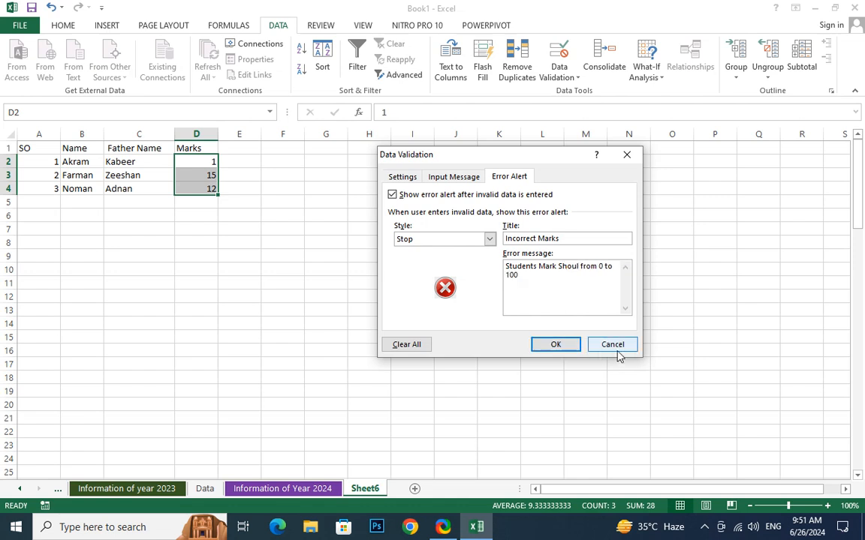
pyautogui.write('d')
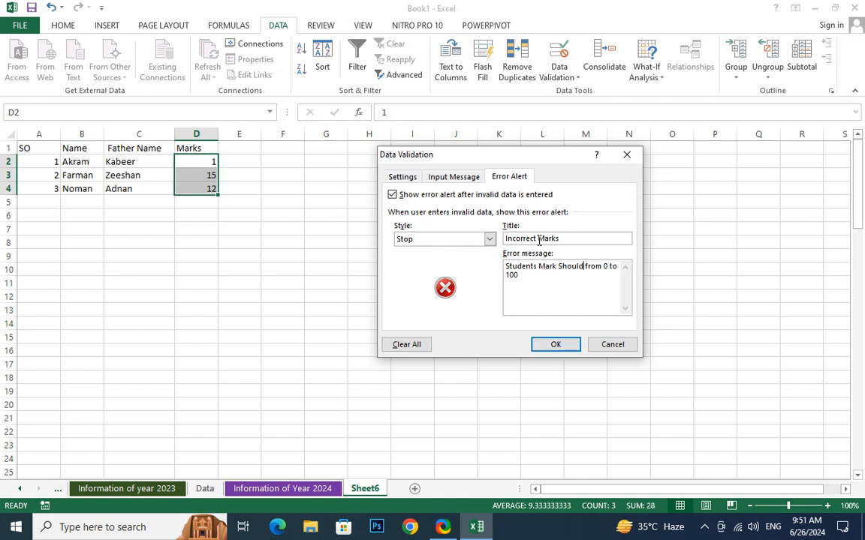
pyautogui.click(550, 345)
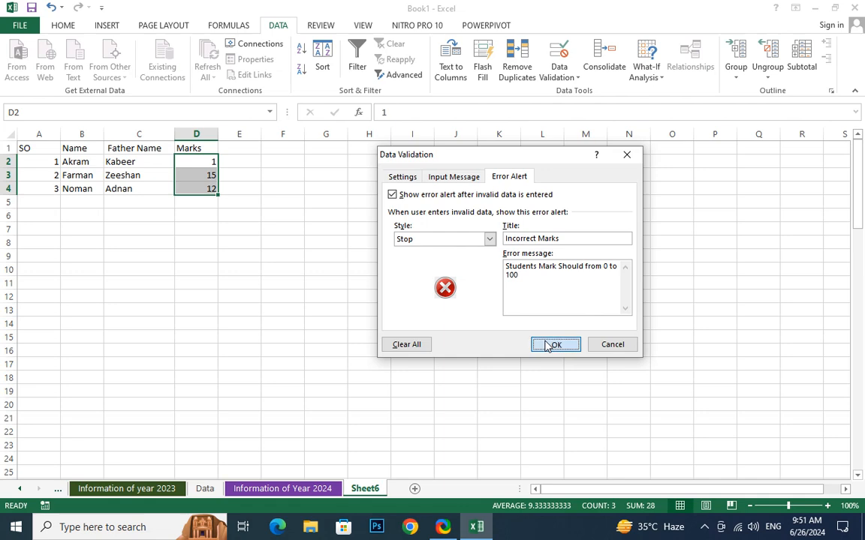
pyautogui.click(248, 232)
pyautogui.click(211, 163)
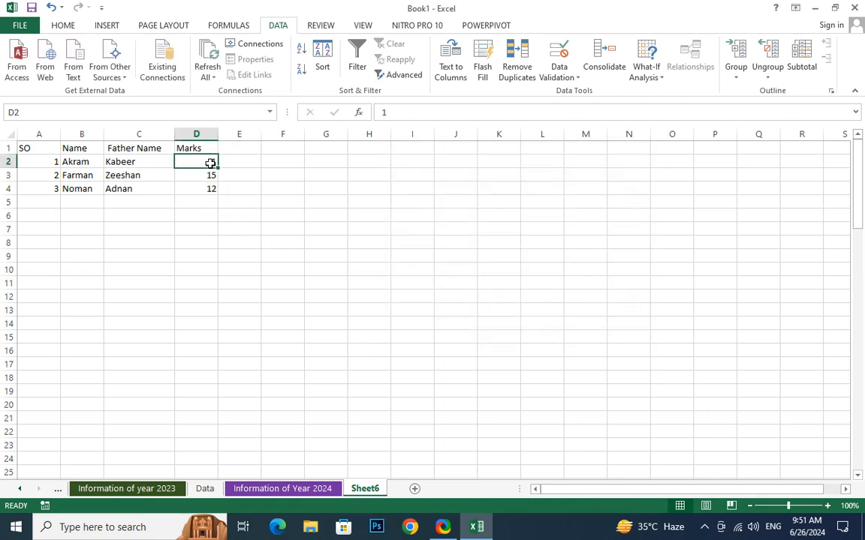
pyautogui.write('15')
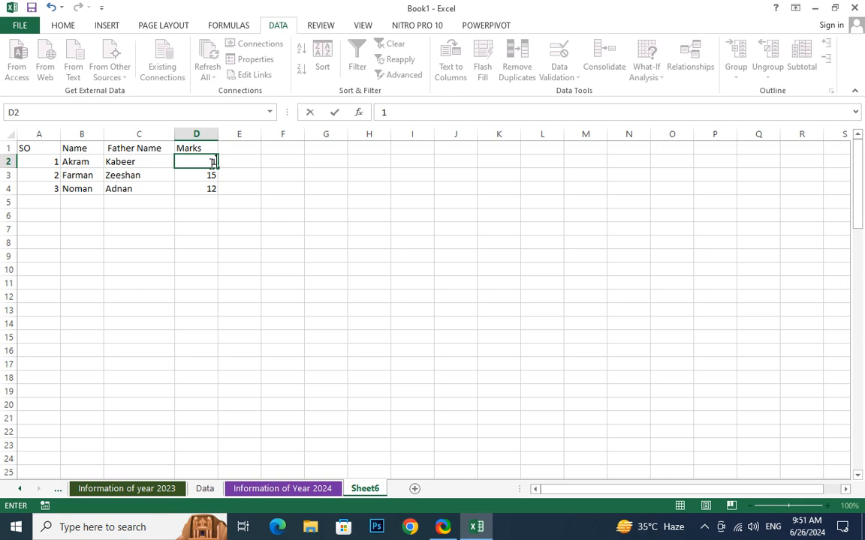
pyautogui.write('0')
pyautogui.press('Return')
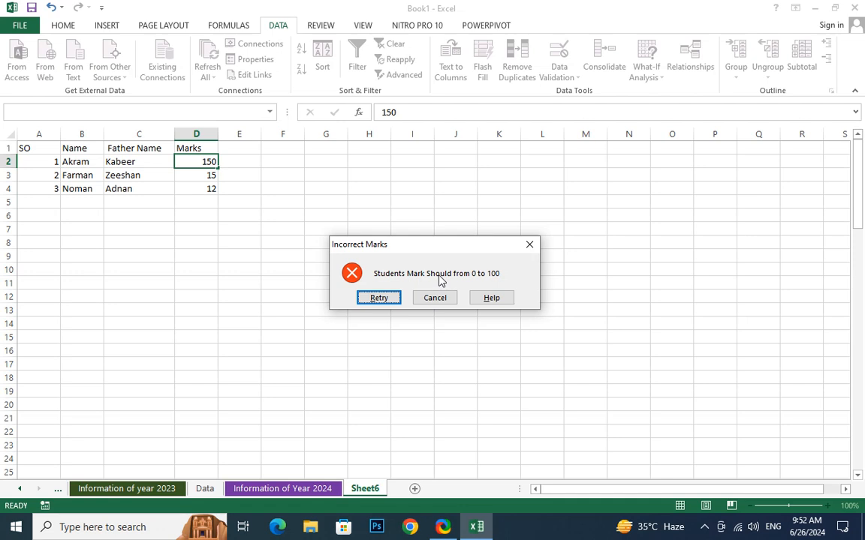
pyautogui.click(379, 297)
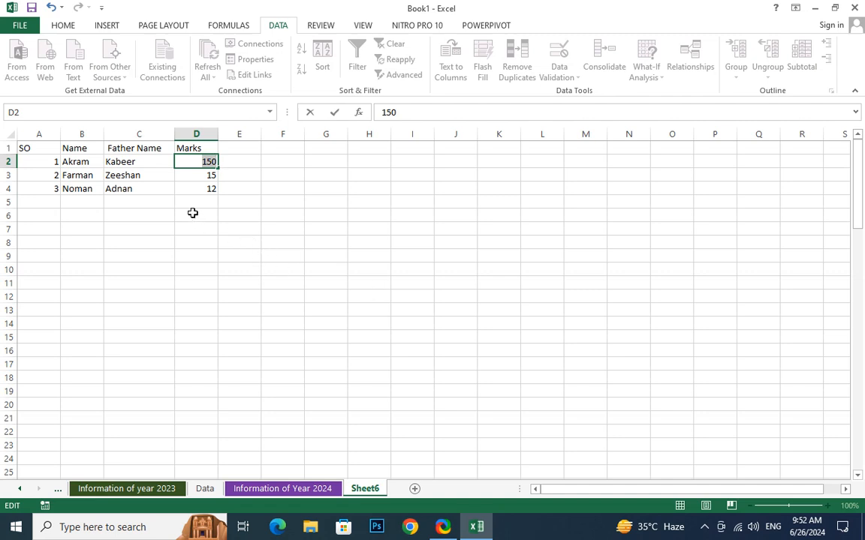
pyautogui.click(208, 150)
pyautogui.click(433, 301)
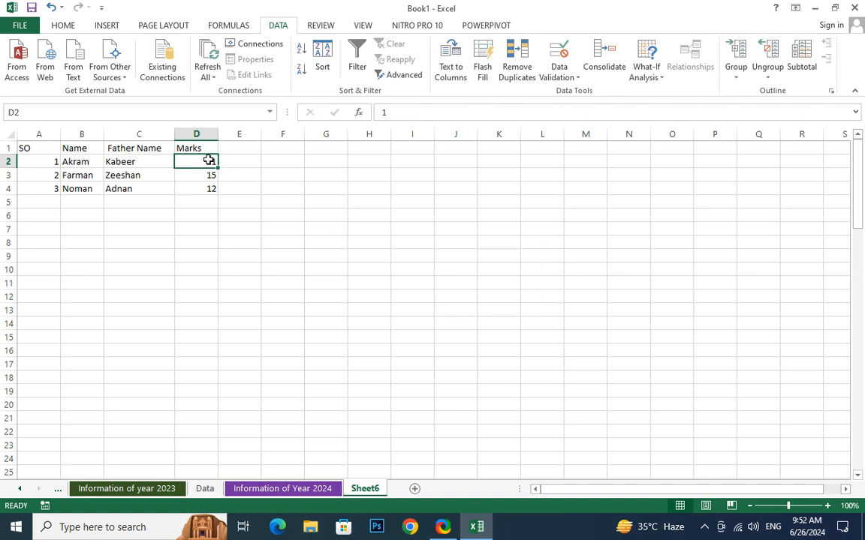
pyautogui.doubleClick(210, 161)
pyautogui.moveTo(211, 162); pyautogui.dragTo(205, 215)
pyautogui.click(205, 215)
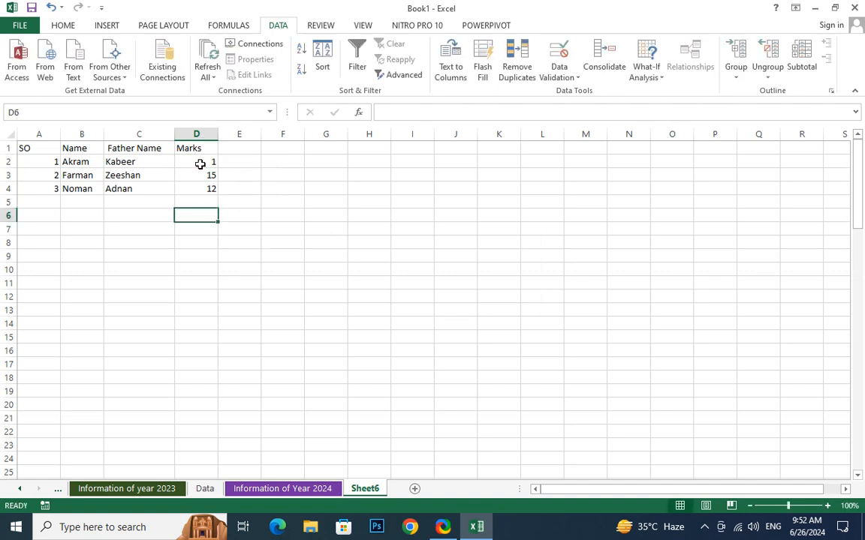
pyautogui.moveTo(200, 162); pyautogui.dragTo(204, 189)
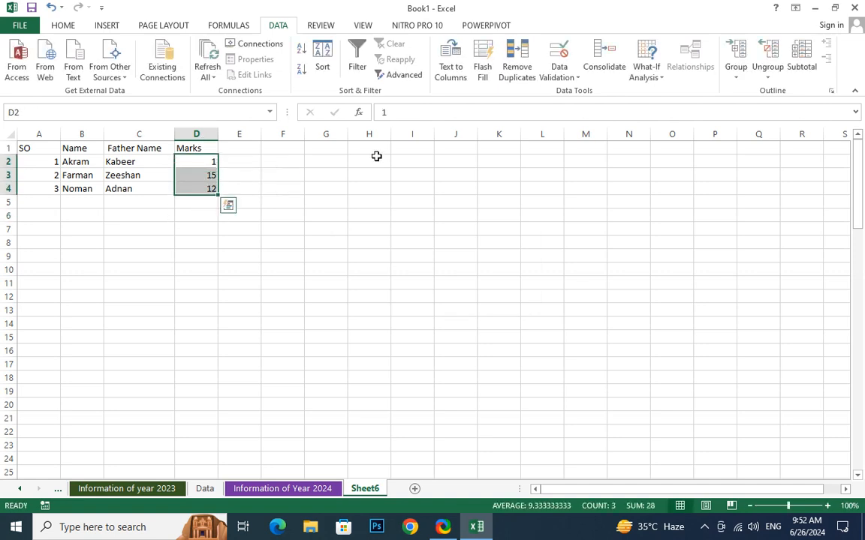
# Give the marks validation an input message titled 'Marks Range' reading '0 to 100'.
pyautogui.click(556, 78)
pyautogui.click(567, 92)
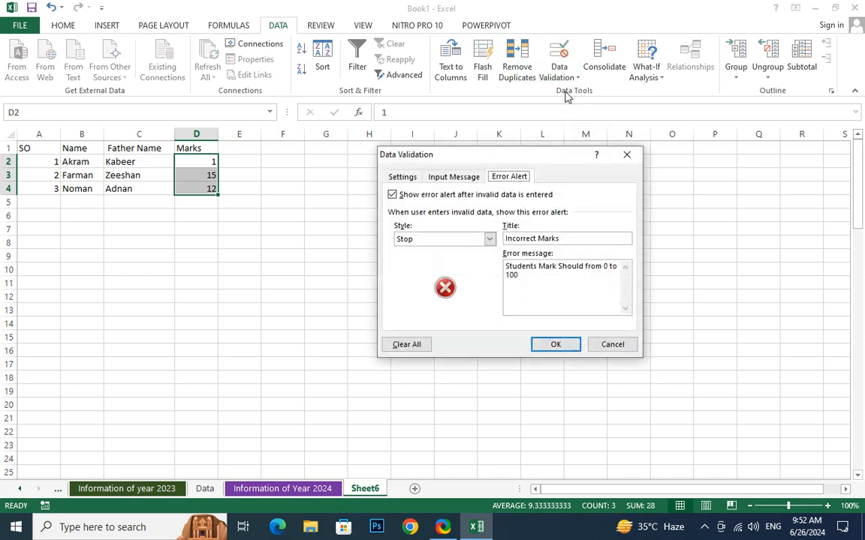
pyautogui.click(440, 180)
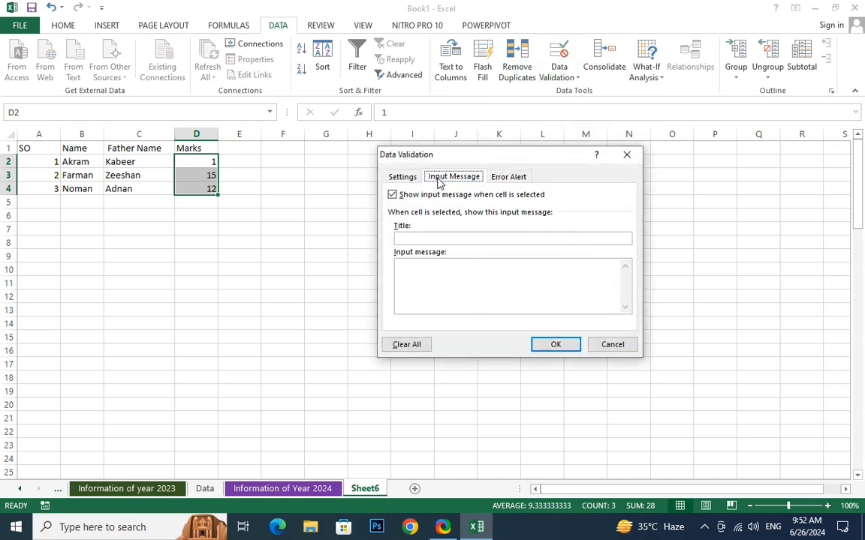
pyautogui.click(401, 238)
pyautogui.write('Mar')
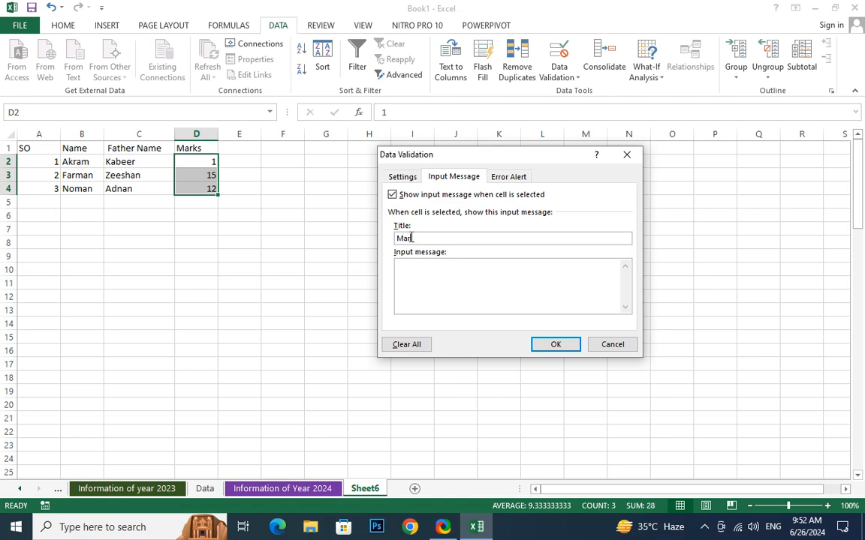
pyautogui.write('ks Range')
pyautogui.click(417, 271)
pyautogui.write('0-')
pyautogui.press('BackSpace')
pyautogui.write('to 100')
pyautogui.click(559, 344)
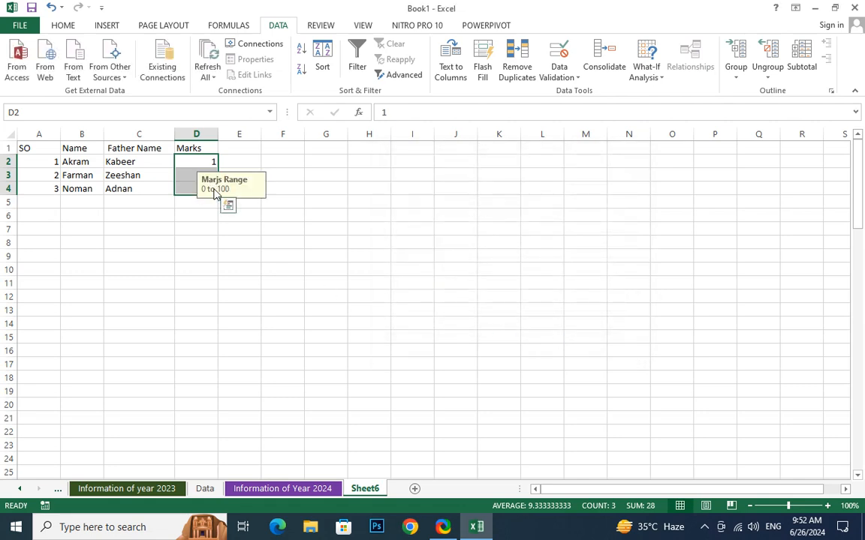
# Correct the 'Marjs' typo in the input message title.
pyautogui.click(559, 77)
pyautogui.click(561, 92)
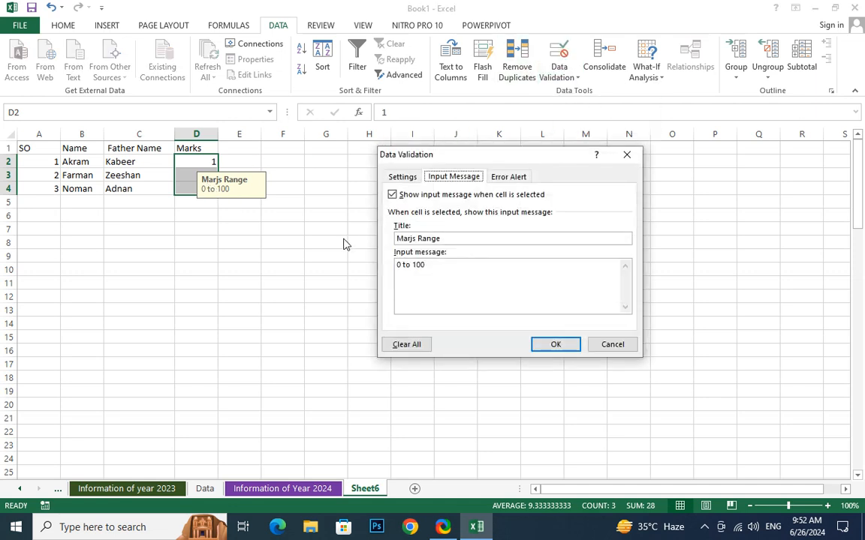
pyautogui.click(418, 239)
pyautogui.press('BackSpace')
pyautogui.press('BackSpace')
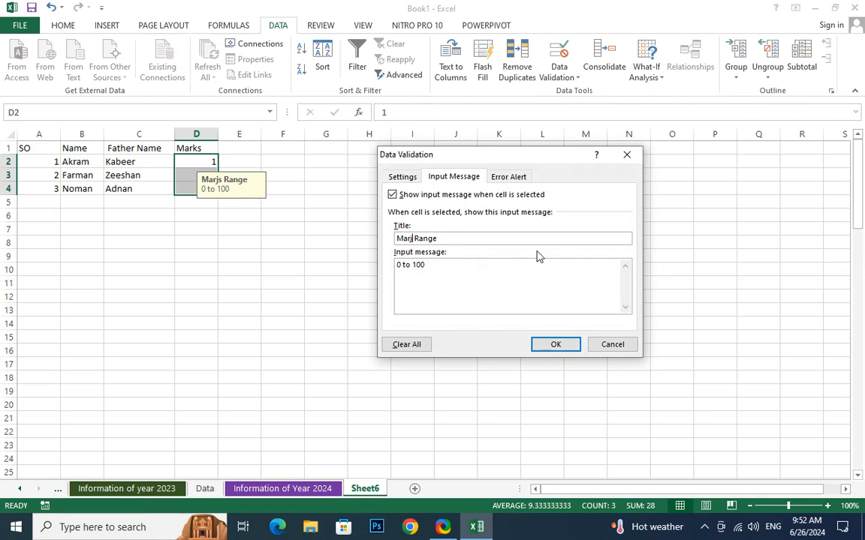
pyautogui.write('ks\\')
pyautogui.press('Return')
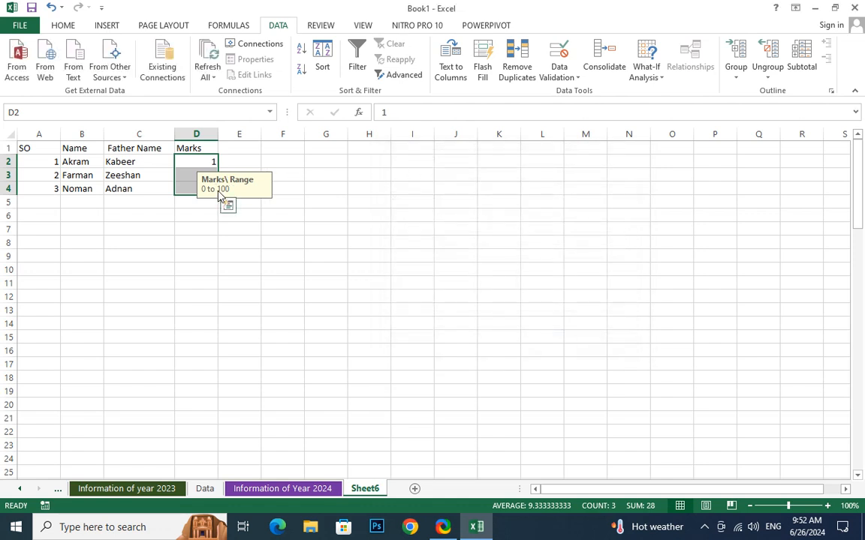
# Delete the stray backslash so the input message title reads 'Marks Range'.
pyautogui.click(562, 75)
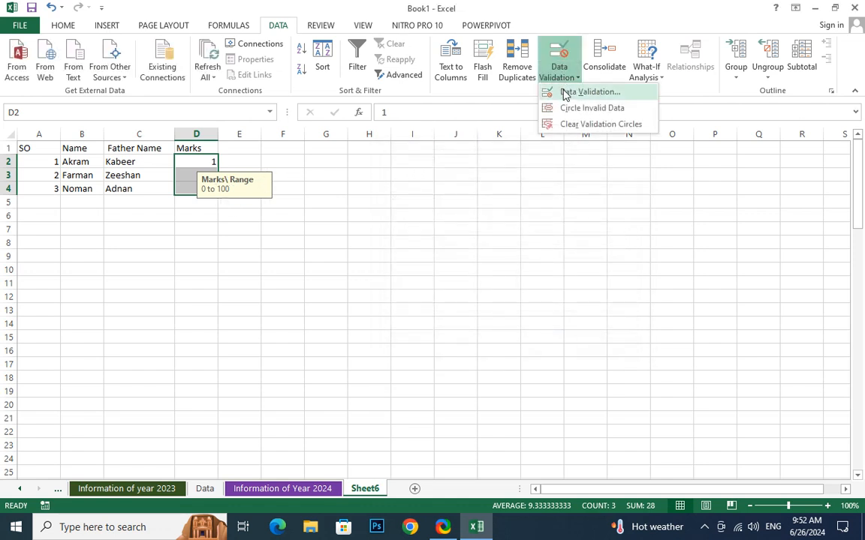
pyautogui.click(567, 91)
pyautogui.click(422, 238)
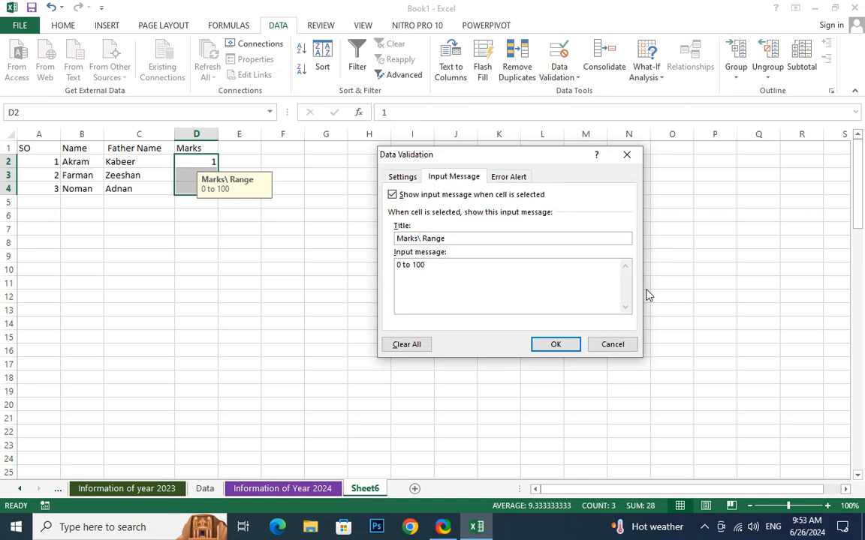
pyautogui.press('BackSpace')
pyautogui.click(555, 345)
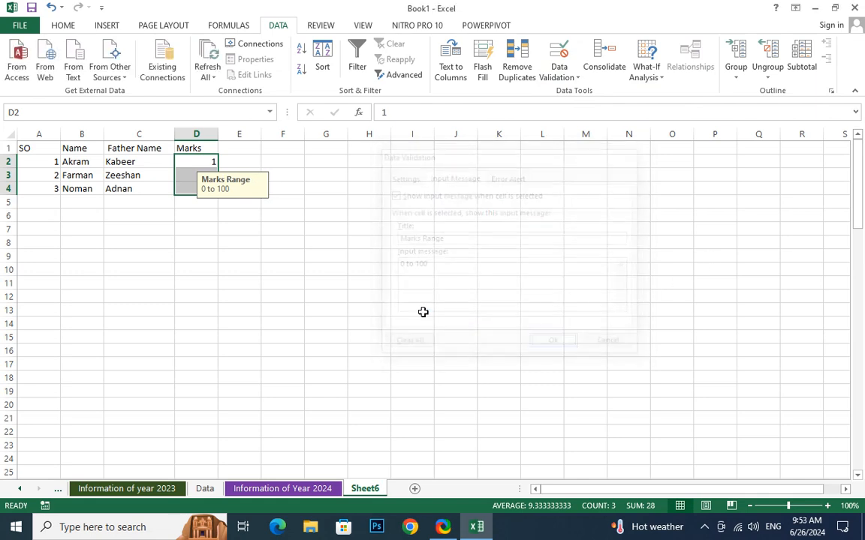
pyautogui.click(239, 242)
pyautogui.click(188, 160)
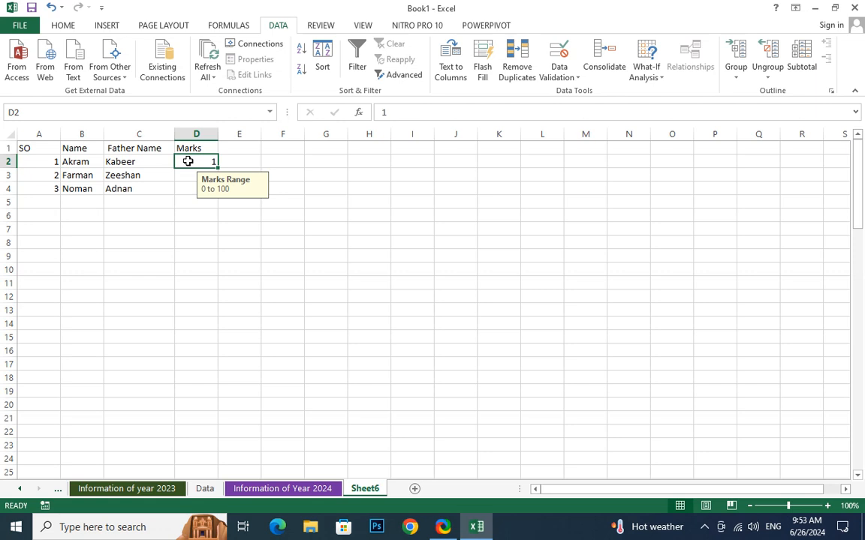
pyautogui.write('30')
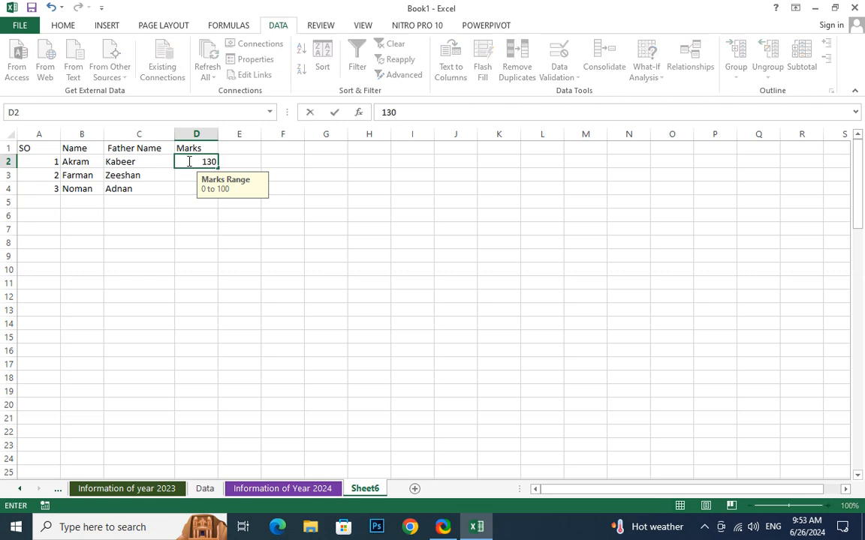
pyautogui.press('Return')
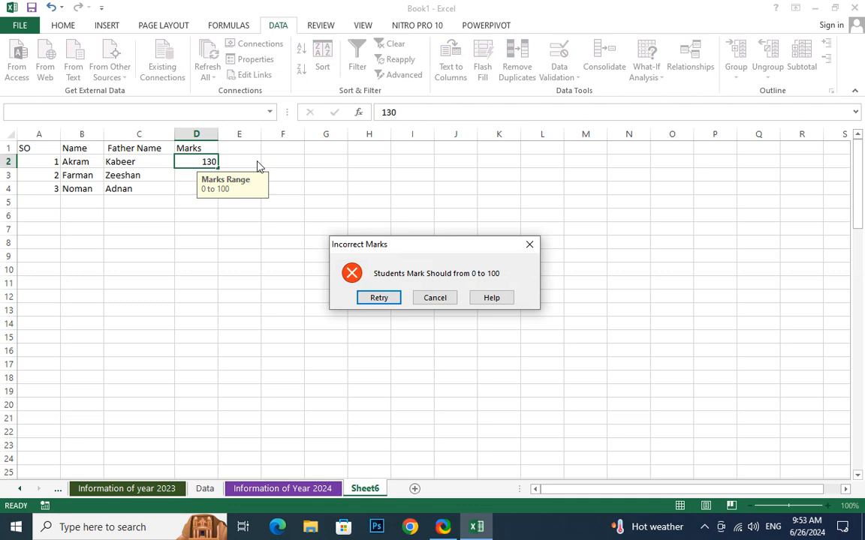
pyautogui.press('Return')
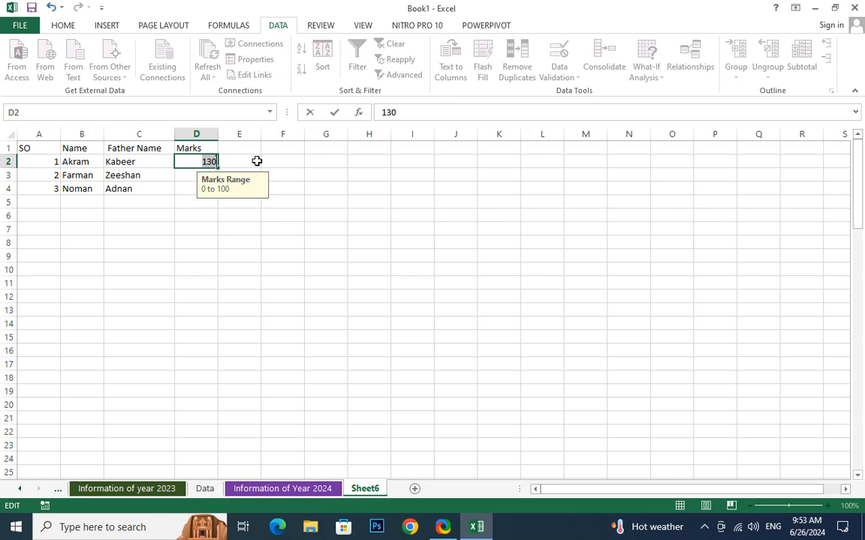
pyautogui.press('Return')
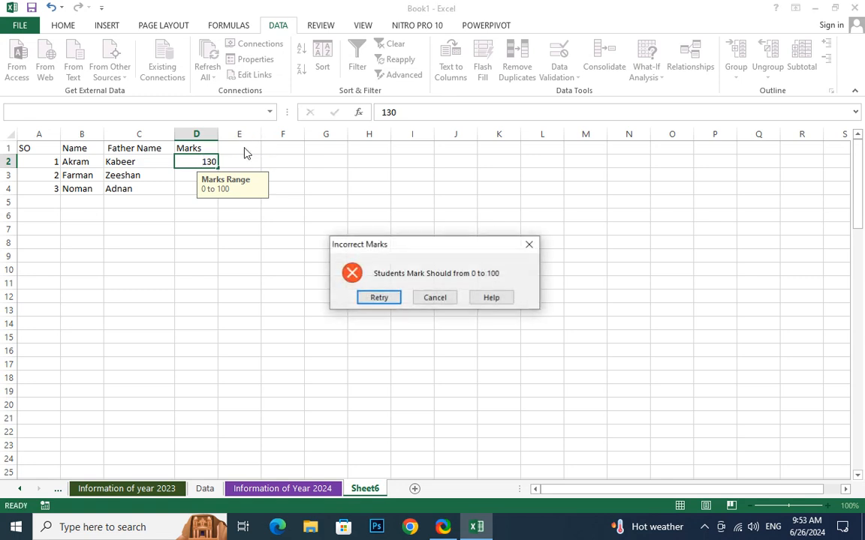
pyautogui.click(436, 298)
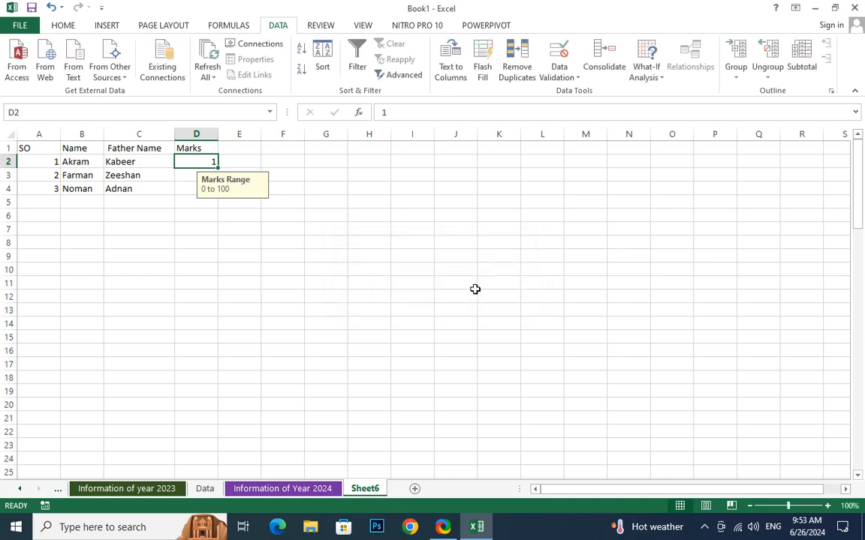
pyautogui.click(197, 134)
# Insert a blank column at D before Marks and head it 'Age'.
pyautogui.rightClick(198, 135)
pyautogui.click(238, 230)
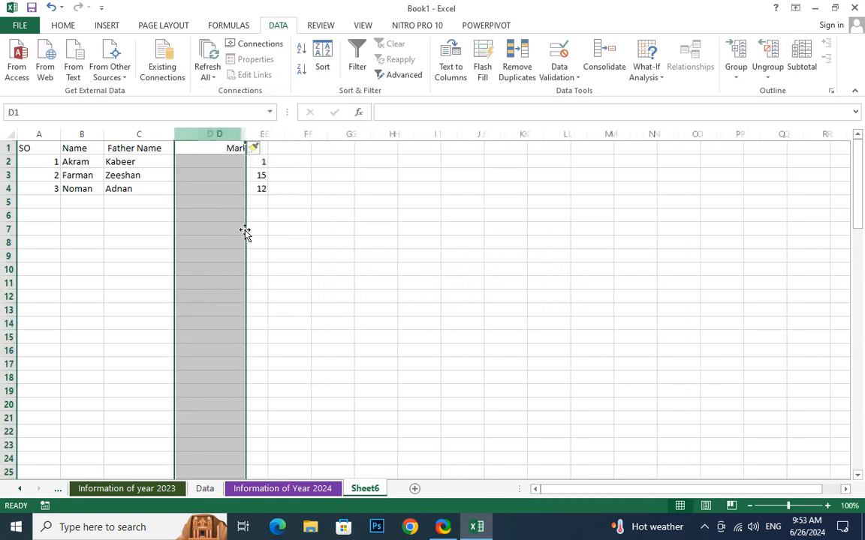
pyautogui.click(201, 147)
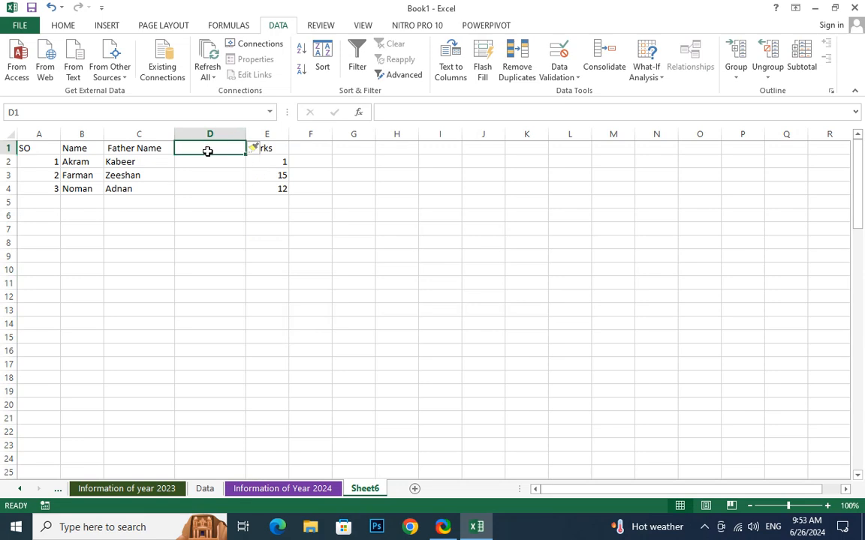
pyautogui.write('Age')
pyautogui.press('Return')
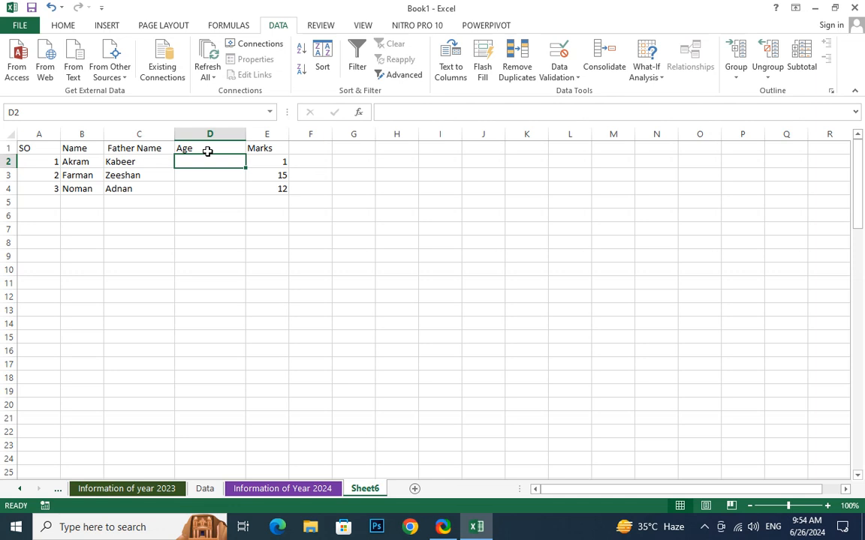
# Apply Data Validation to Age cells D2:D4 allowing whole numbers from 5 to 18.
pyautogui.click(564, 79)
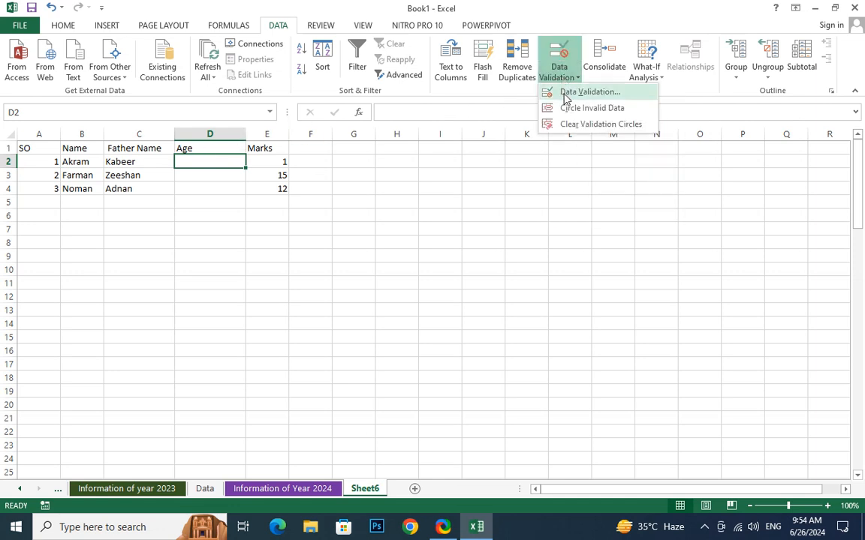
pyautogui.click(217, 176)
pyautogui.moveTo(192, 159); pyautogui.dragTo(219, 189)
pyautogui.click(564, 78)
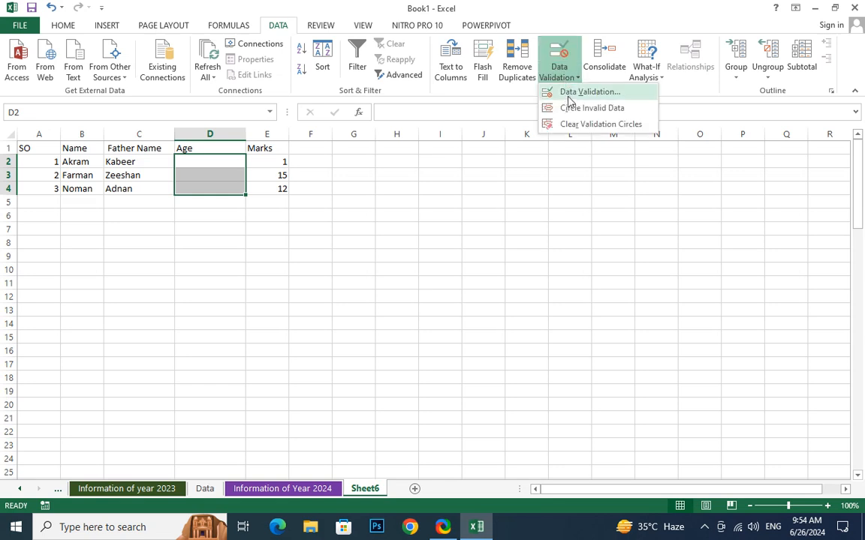
pyautogui.click(578, 96)
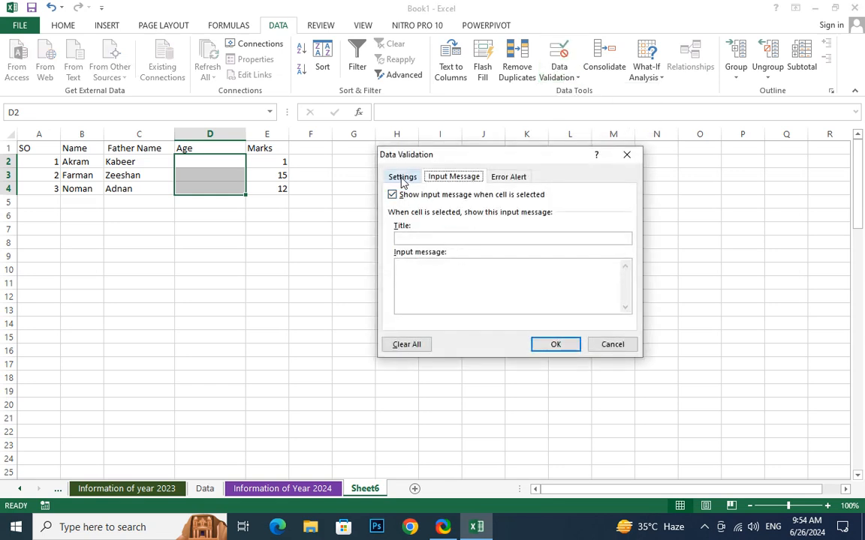
pyautogui.click(401, 178)
pyautogui.click(448, 221)
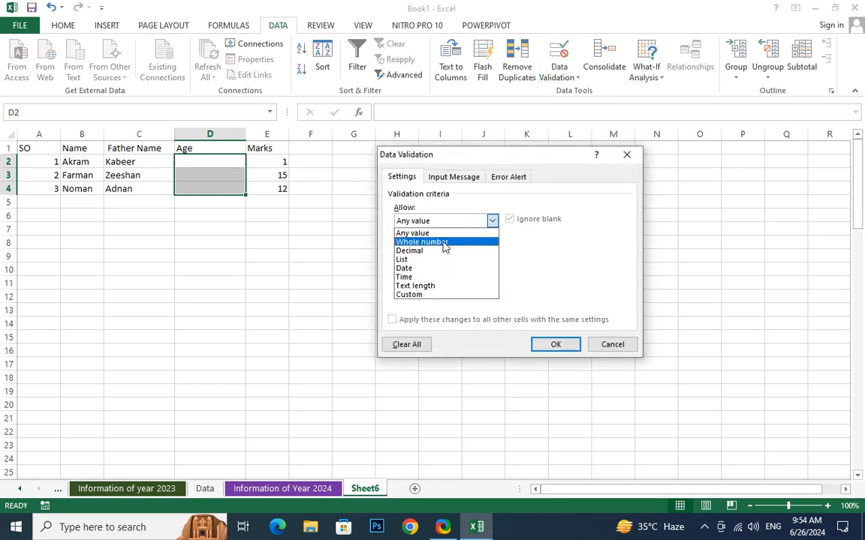
pyautogui.click(443, 241)
pyautogui.click(429, 274)
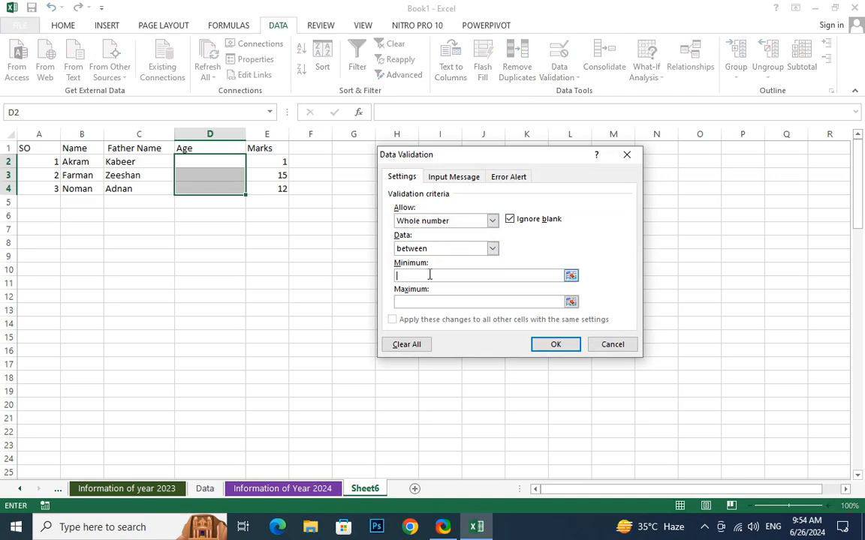
pyautogui.write('5')
pyautogui.click(414, 303)
pyautogui.write('18')
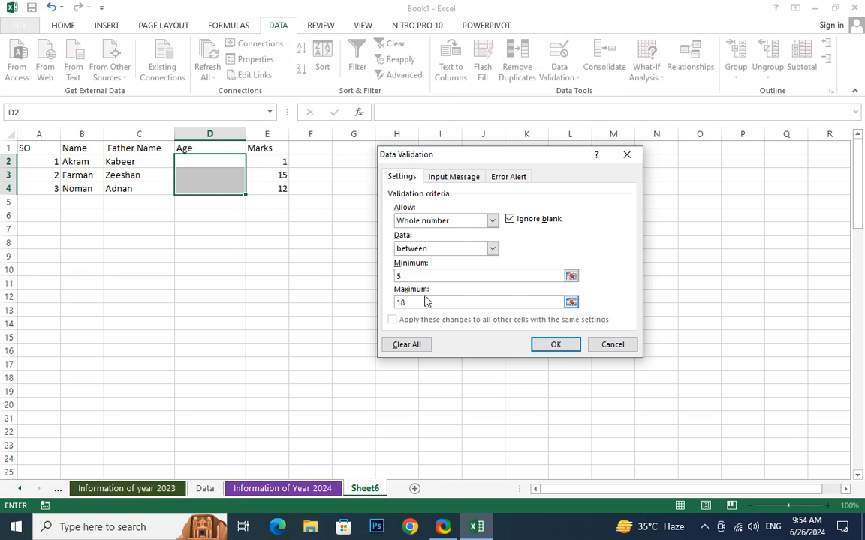
pyautogui.press('Return')
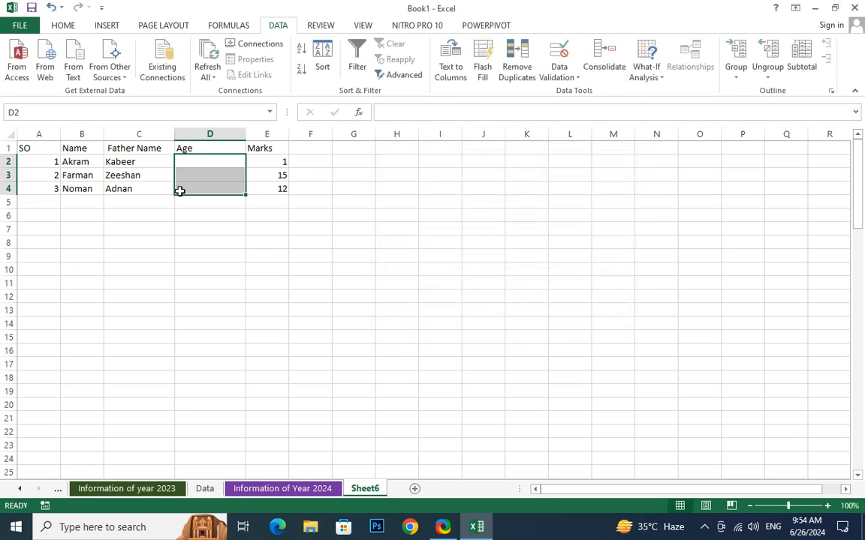
# Test the age rule by entering 50 in D2 and dismissing the rejection.
pyautogui.click(206, 187)
pyautogui.click(212, 158)
pyautogui.write('50')
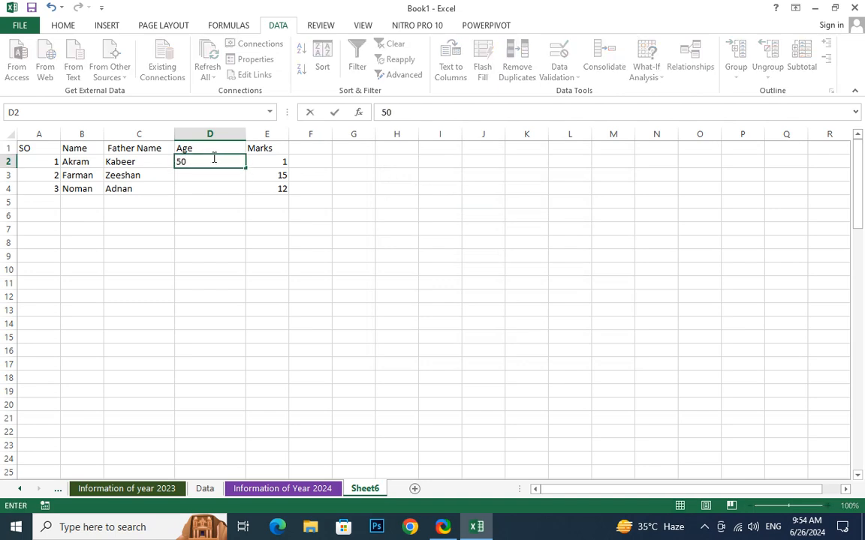
pyautogui.press('Return')
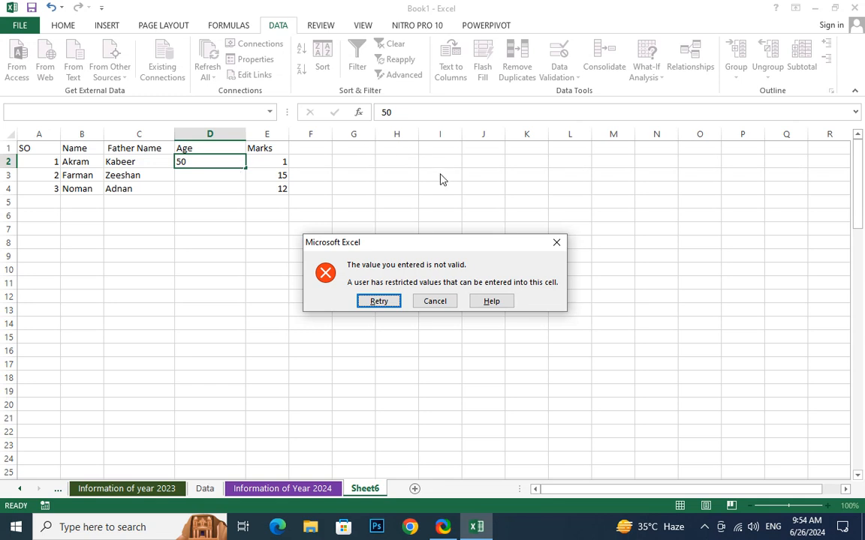
pyautogui.click(556, 242)
pyautogui.click(253, 297)
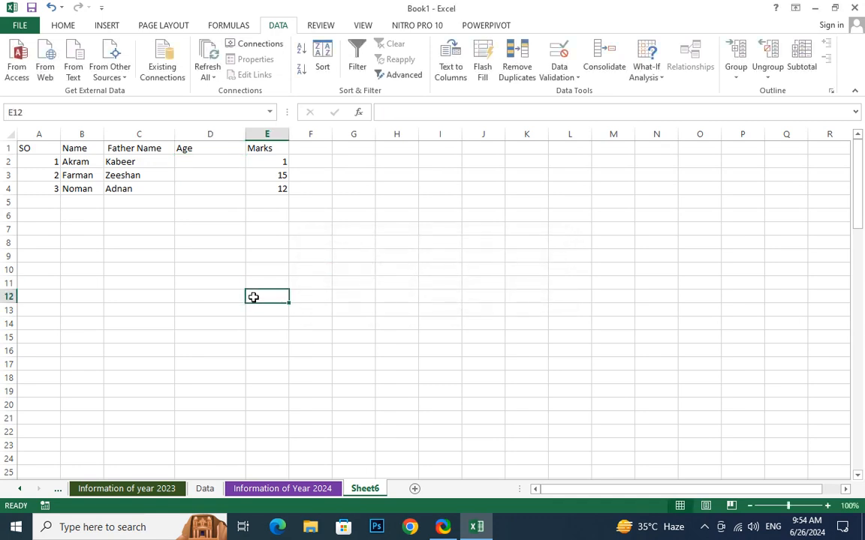
pyautogui.click(209, 135)
# Insert a blank column D in front of the Age column.
pyautogui.rightClick(208, 138)
pyautogui.click(231, 234)
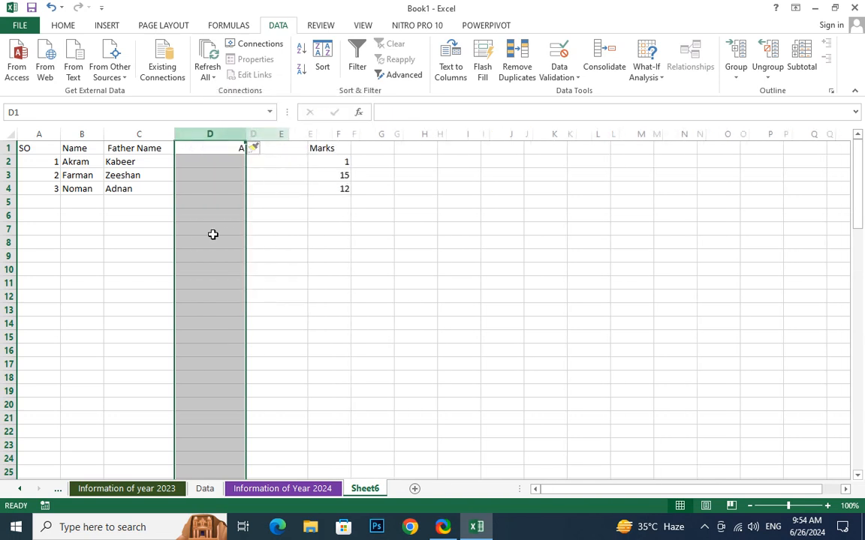
pyautogui.click(212, 240)
pyautogui.click(213, 160)
pyautogui.click(214, 148)
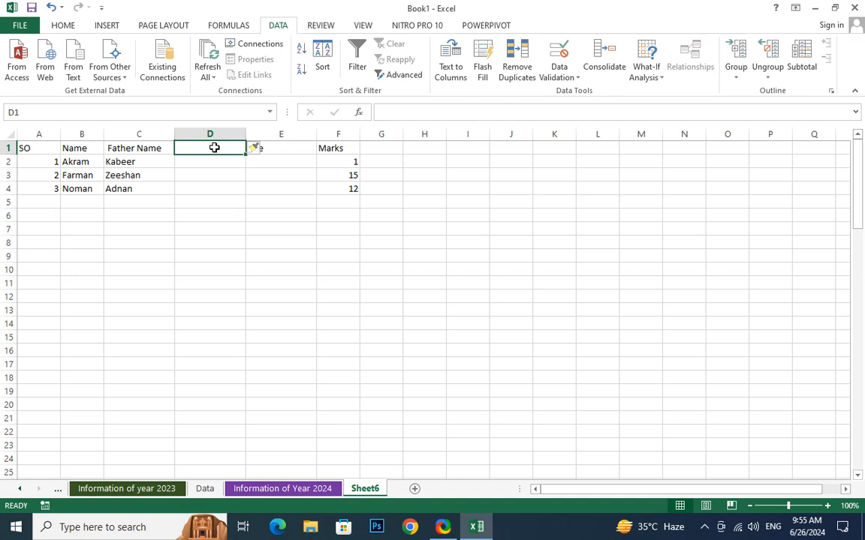
# Head the new column 'DOB' in D1 and select cells D2:D4.
pyautogui.write('DOB')
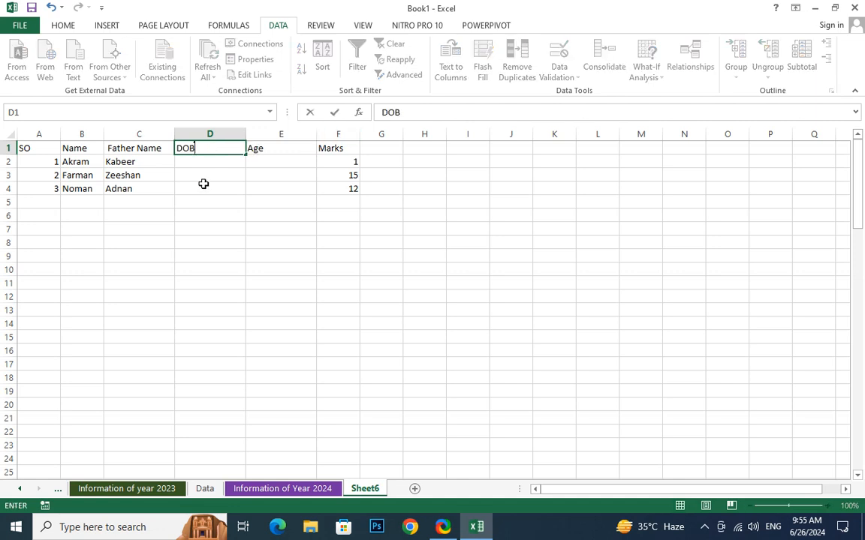
pyautogui.click(204, 188)
pyautogui.click(214, 161)
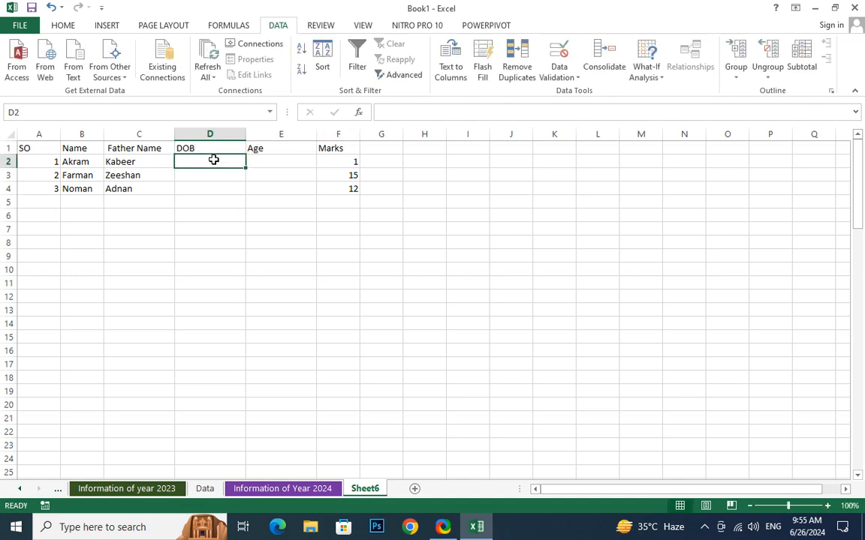
pyautogui.moveTo(213, 160); pyautogui.dragTo(210, 189)
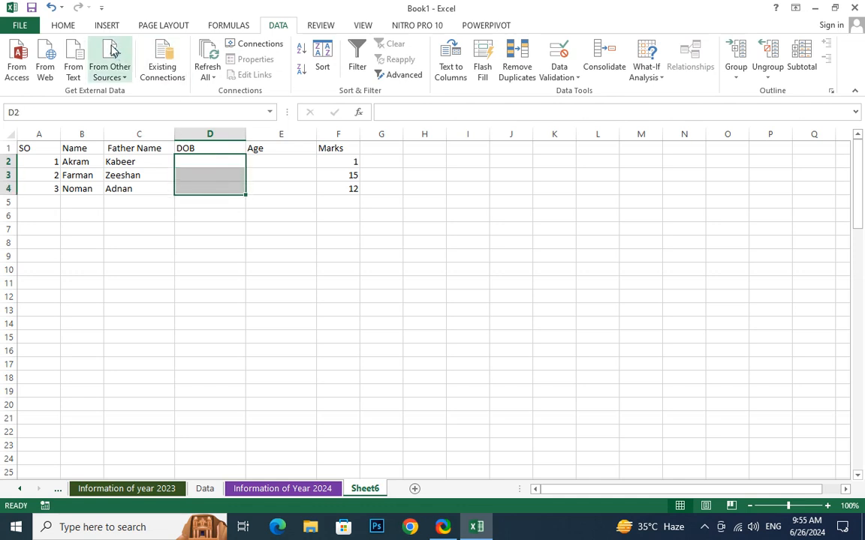
# Format the DOB cells D2:D4 as Short Date.
pyautogui.click(52, 25)
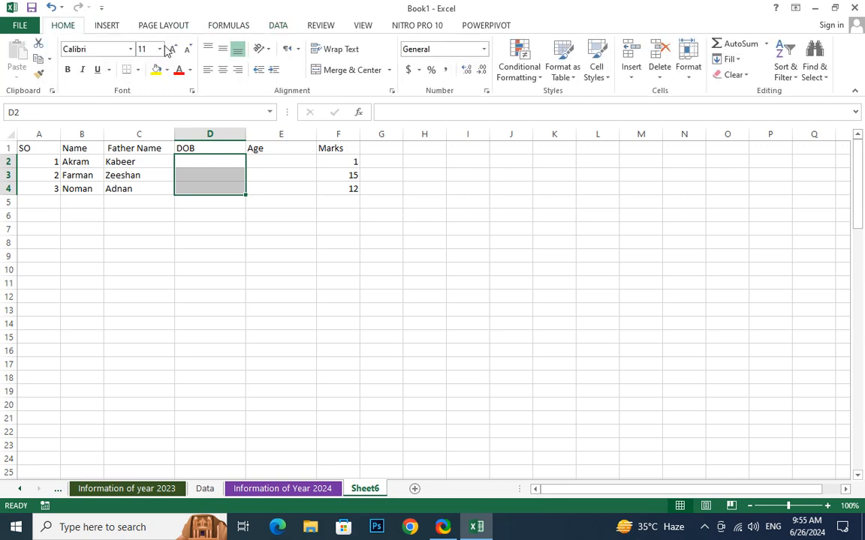
pyautogui.click(484, 49)
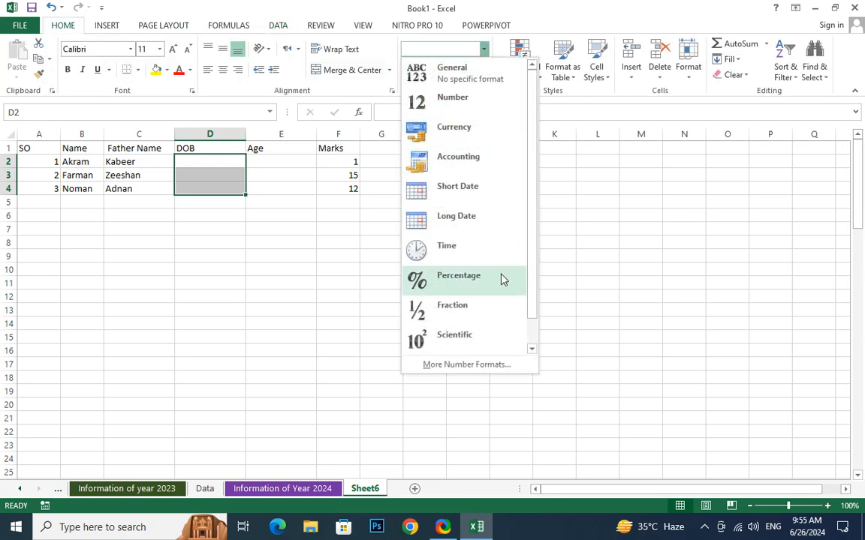
pyautogui.click(467, 198)
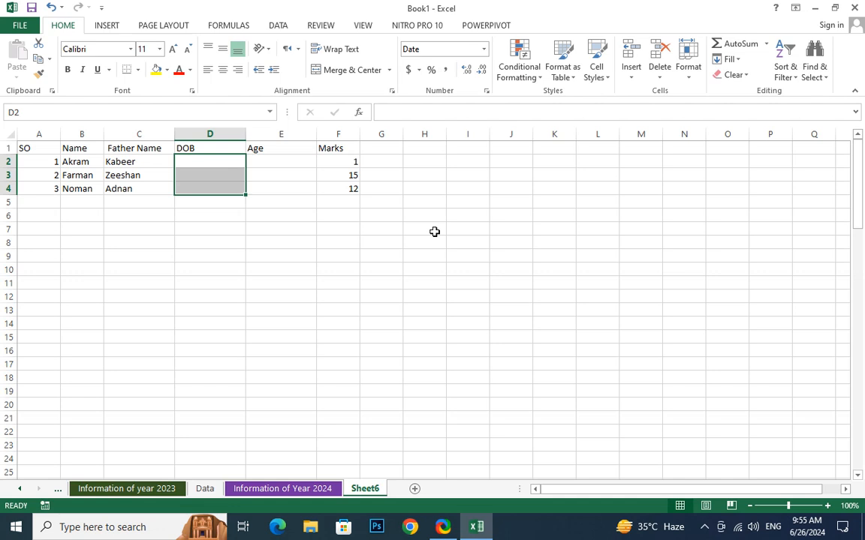
# Start a Data Validation rule on D2:D4 allowing Date values.
pyautogui.click(277, 27)
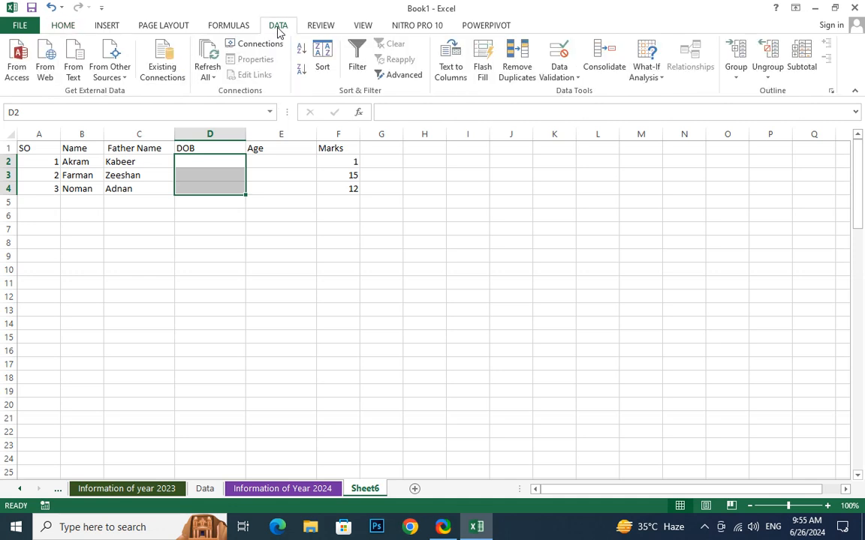
pyautogui.click(559, 77)
pyautogui.click(571, 92)
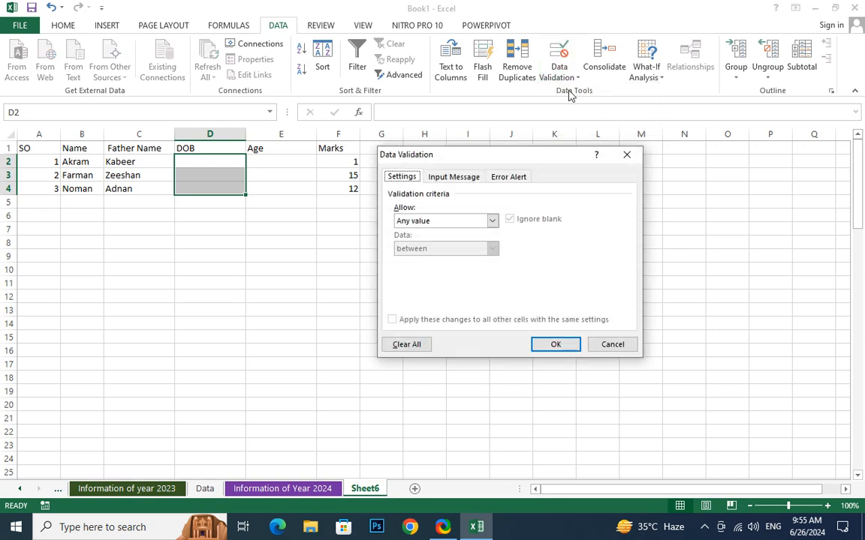
pyautogui.click(479, 221)
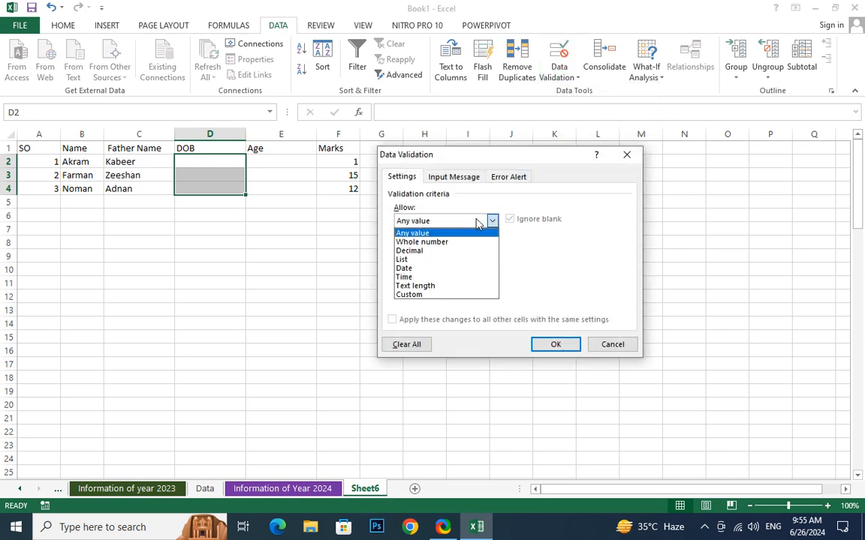
pyautogui.click(404, 272)
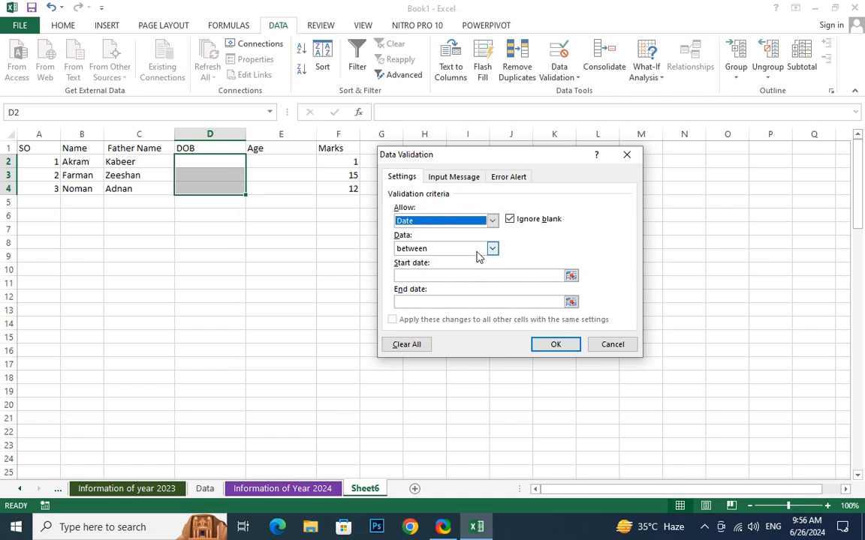
# Set start date 6/26/2016 and end date 6/26/2019, then apply the rule to D2:D4.
pyautogui.click(570, 275)
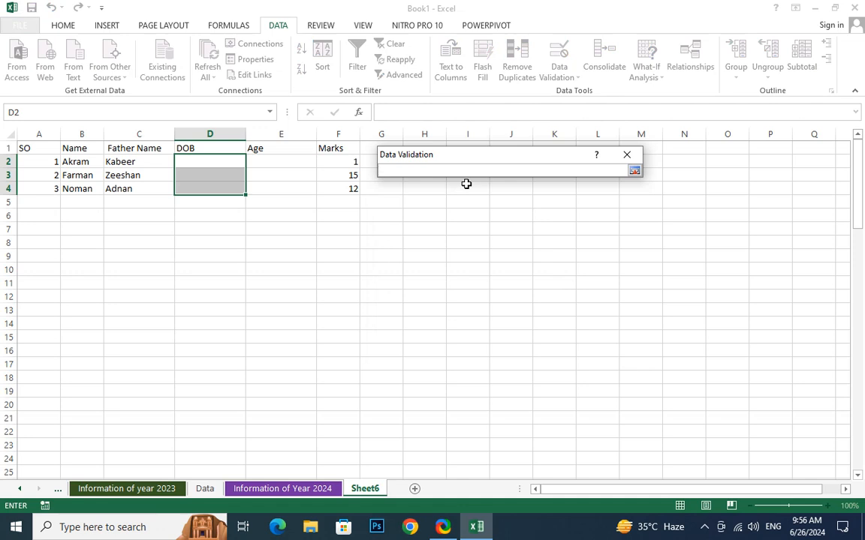
pyautogui.click(634, 171)
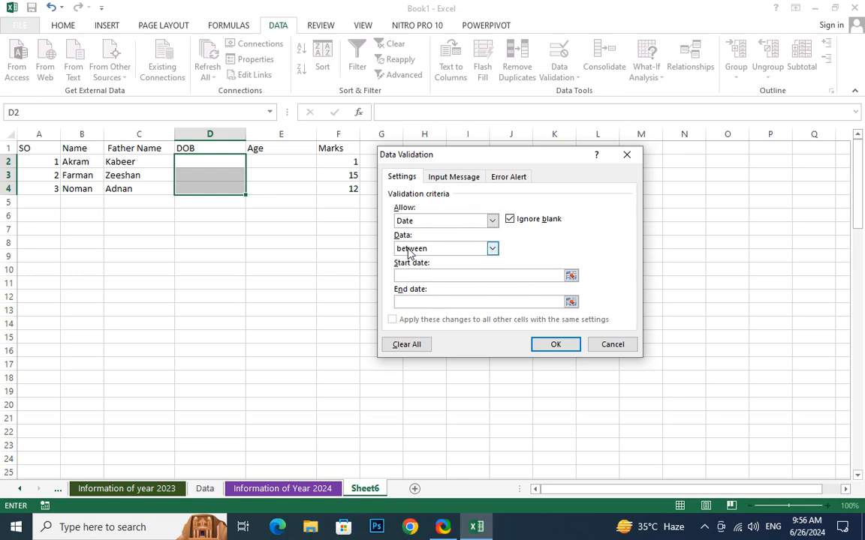
pyautogui.write('6/26/202016')
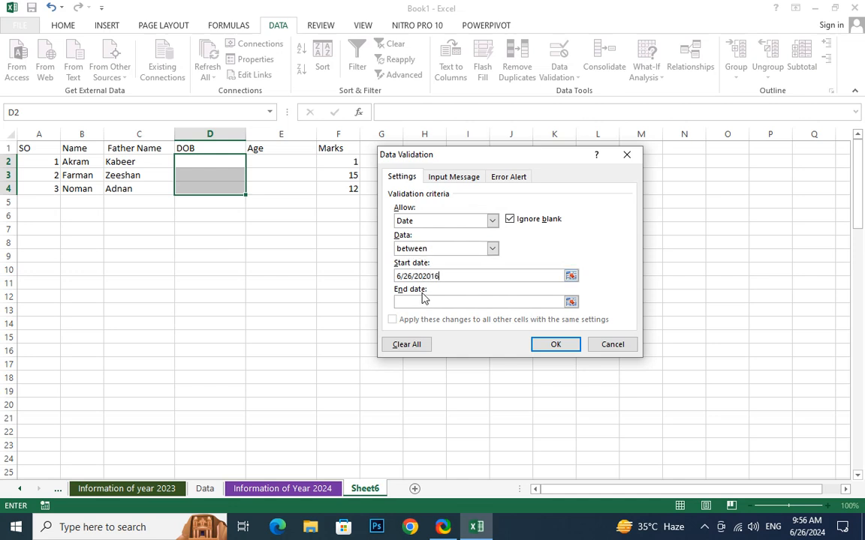
pyautogui.press('BackSpace')
pyautogui.press('BackSpace')
pyautogui.click(419, 302)
pyautogui.write('6/26/2019')
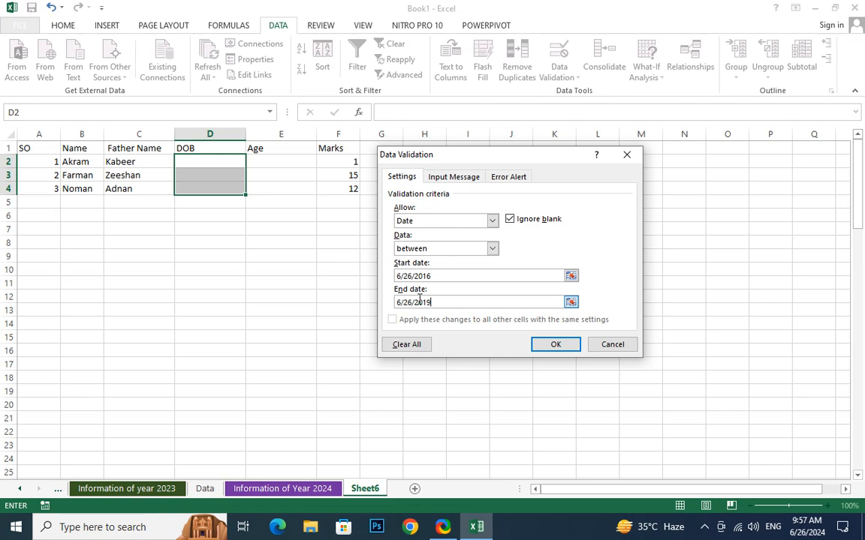
pyautogui.click(556, 344)
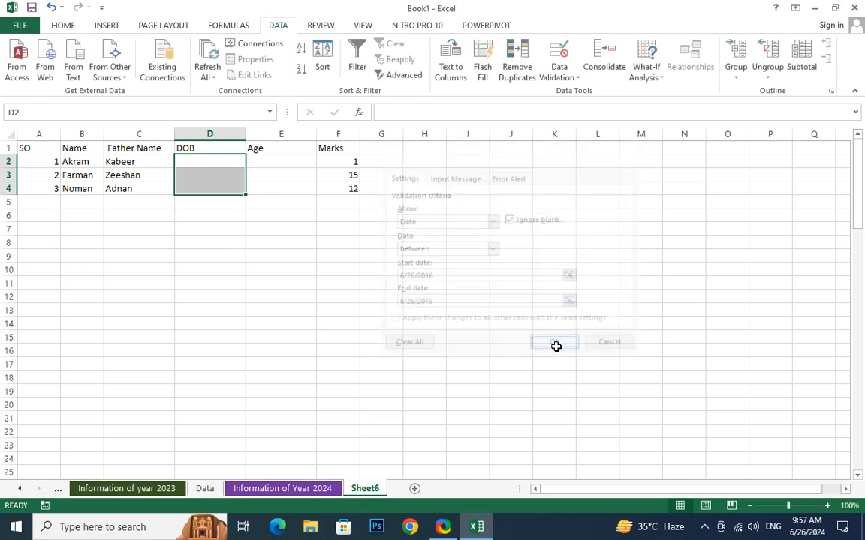
# Enter 5/5/2013 in D2 to test the date rule, which rejects it.
pyautogui.click(196, 239)
pyautogui.click(216, 152)
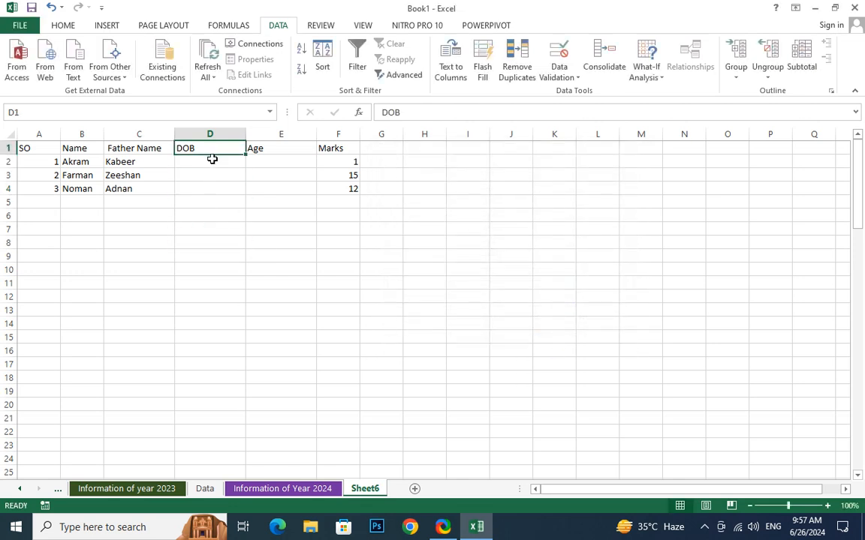
pyautogui.click(213, 159)
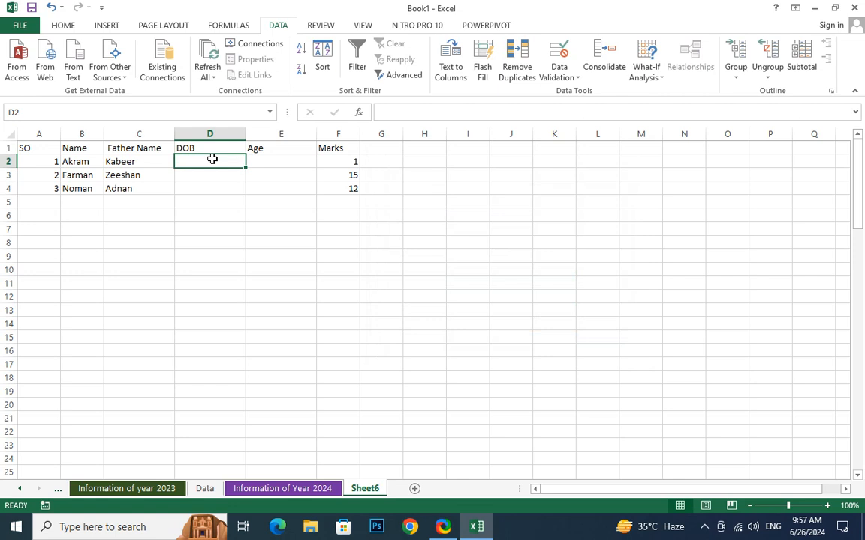
pyautogui.write('5/5')
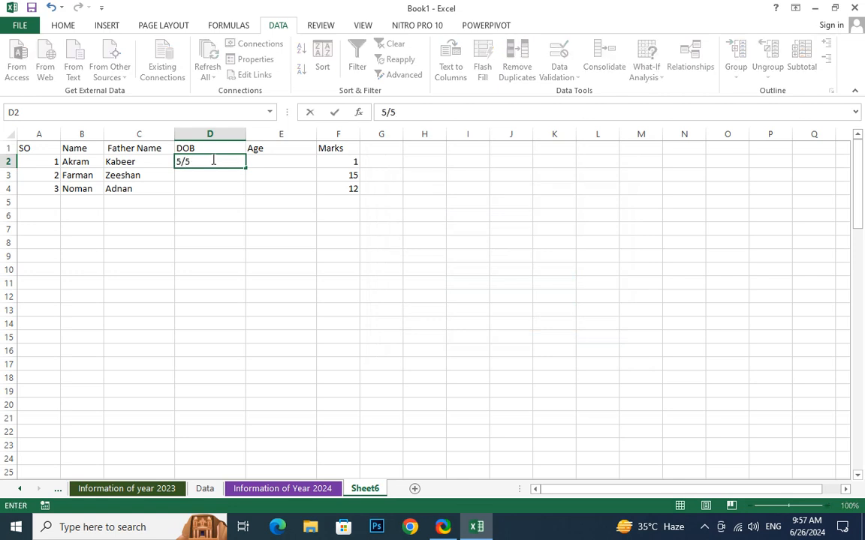
pyautogui.write('/2013')
pyautogui.press('Return')
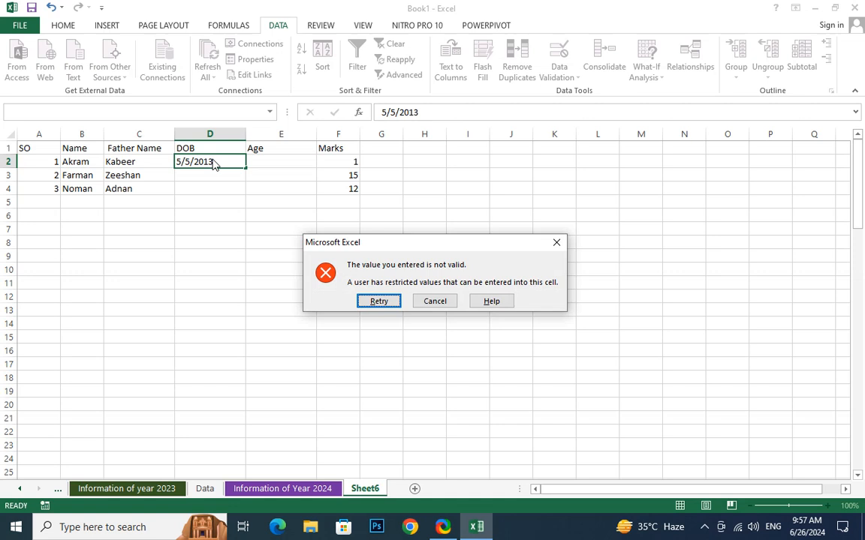
# Retry and correct the D2 date to 5/5/2017.
pyautogui.click(373, 301)
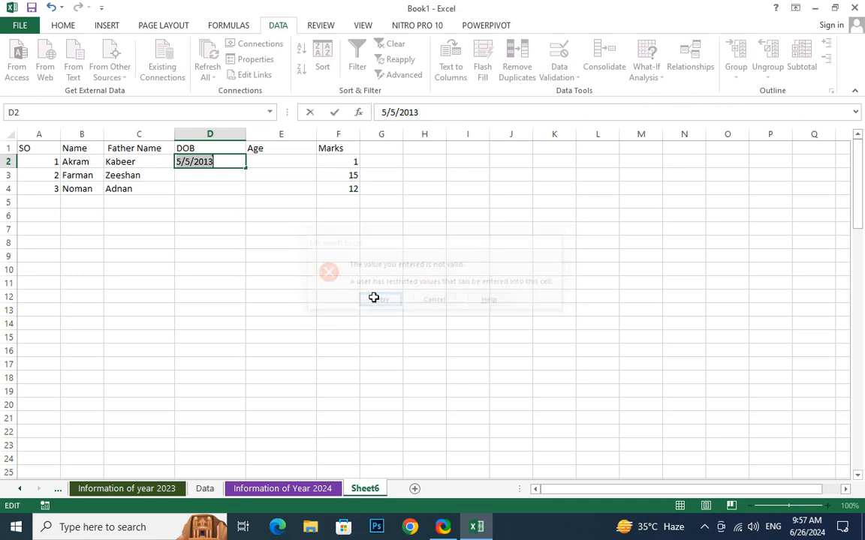
pyautogui.press('Right')
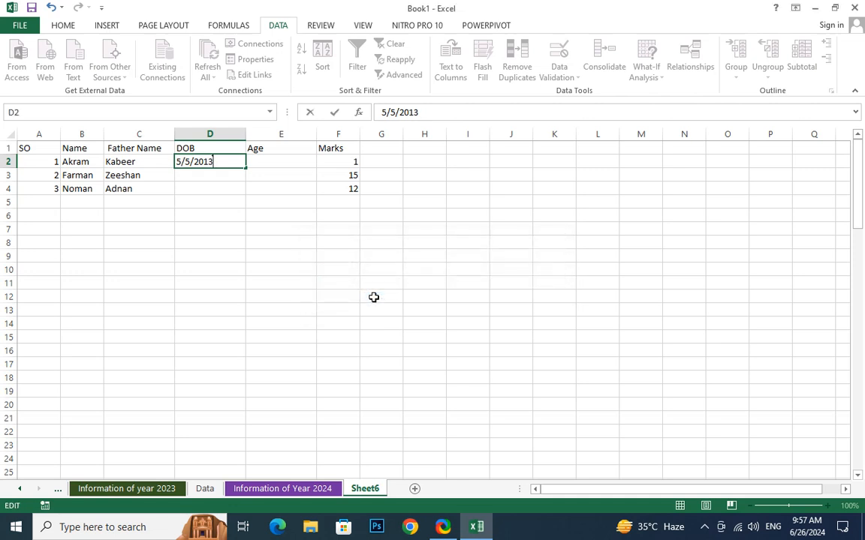
pyautogui.press('BackSpace')
pyautogui.write('7')
pyautogui.press('Return')
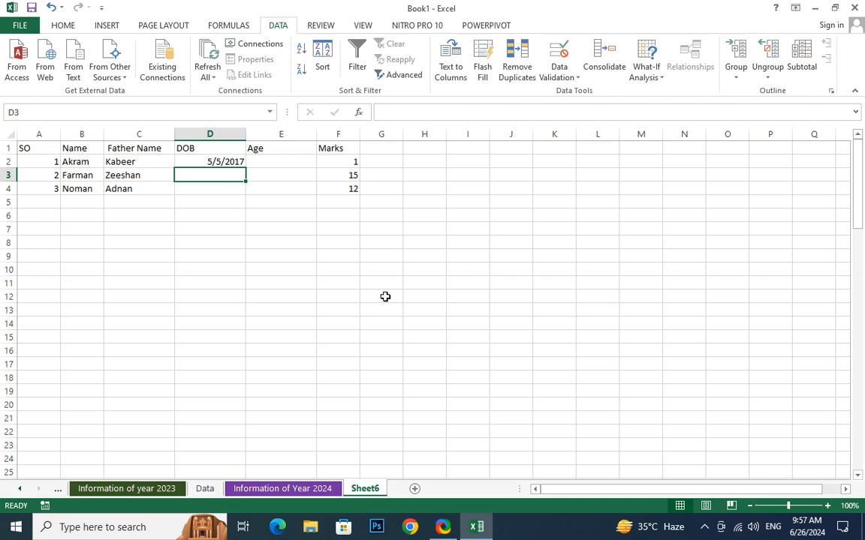
# Select D4 and check the data validation options without changing anything.
pyautogui.click(218, 188)
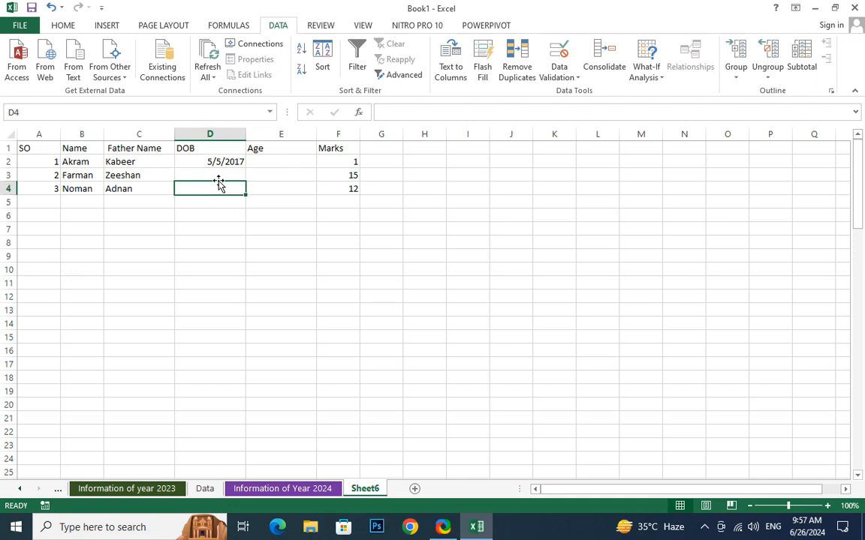
pyautogui.click(219, 175)
pyautogui.click(219, 189)
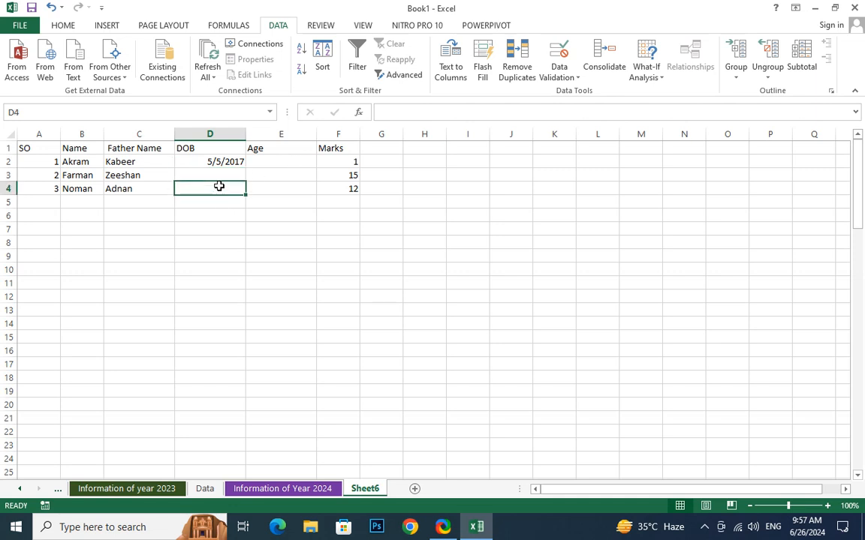
pyautogui.click(549, 78)
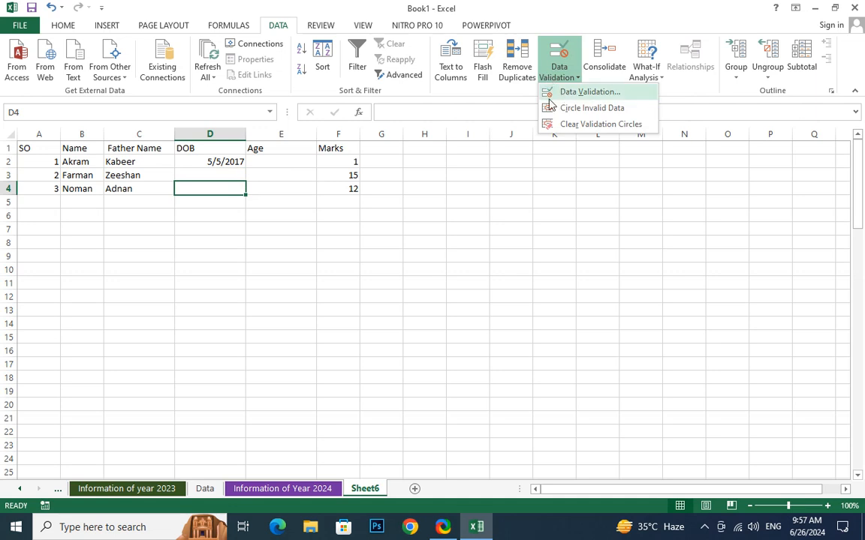
pyautogui.click(314, 190)
# Add the heading 'time' in cell G1.
pyautogui.click(384, 148)
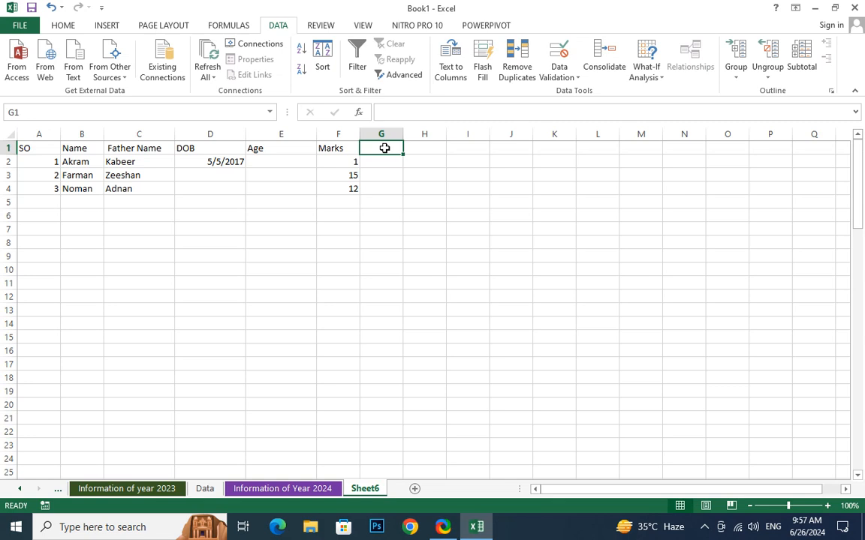
pyautogui.write('time')
pyautogui.press('Return')
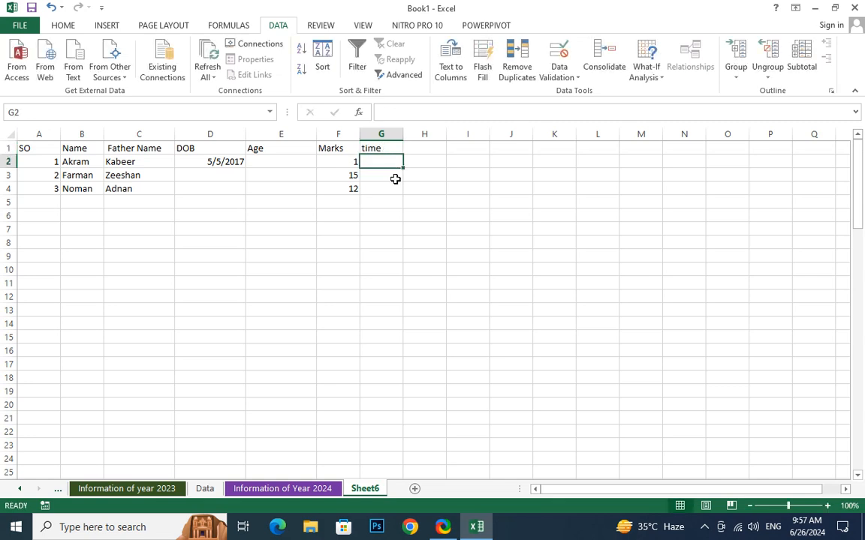
# Format cells G2:G4 with the Time number format.
pyautogui.moveTo(395, 162); pyautogui.dragTo(393, 190)
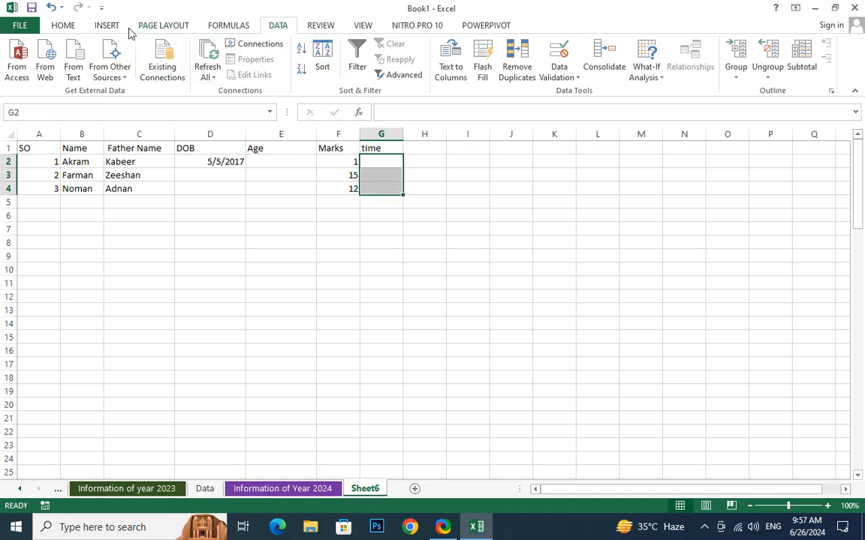
pyautogui.click(64, 26)
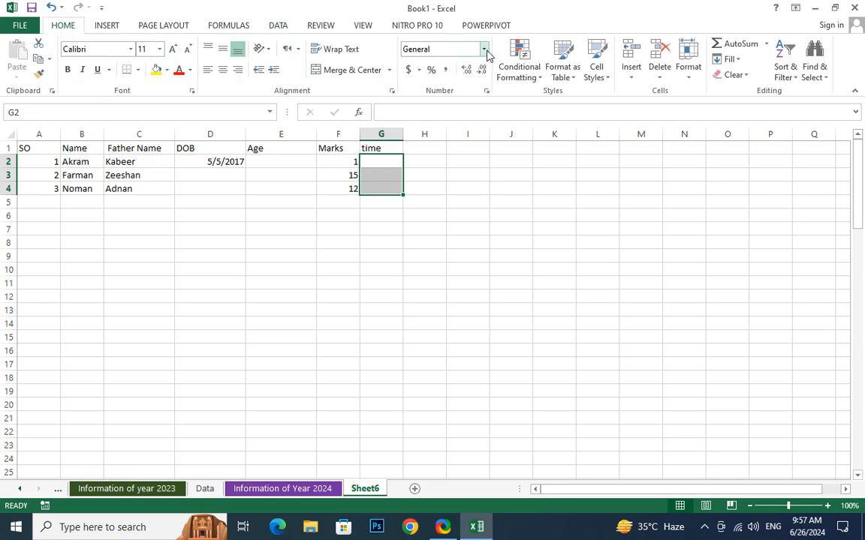
pyautogui.click(484, 49)
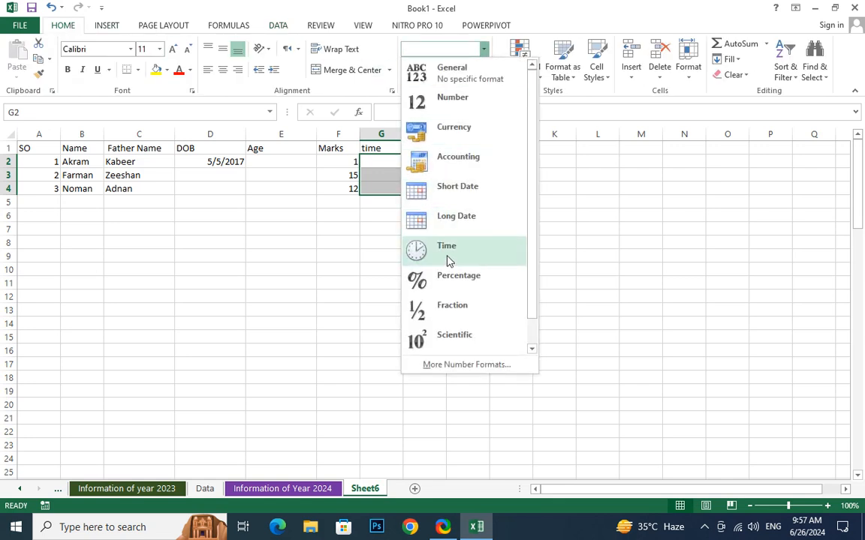
pyautogui.click(448, 257)
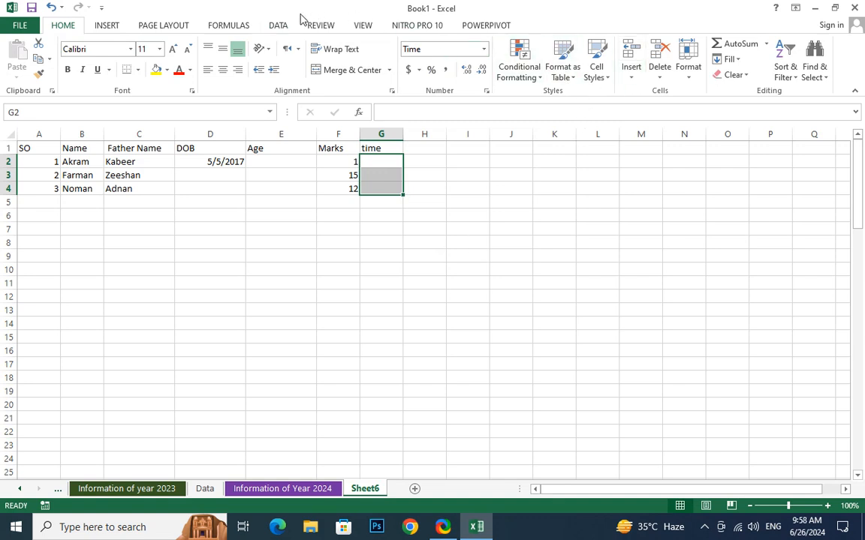
pyautogui.click(279, 25)
pyautogui.click(560, 77)
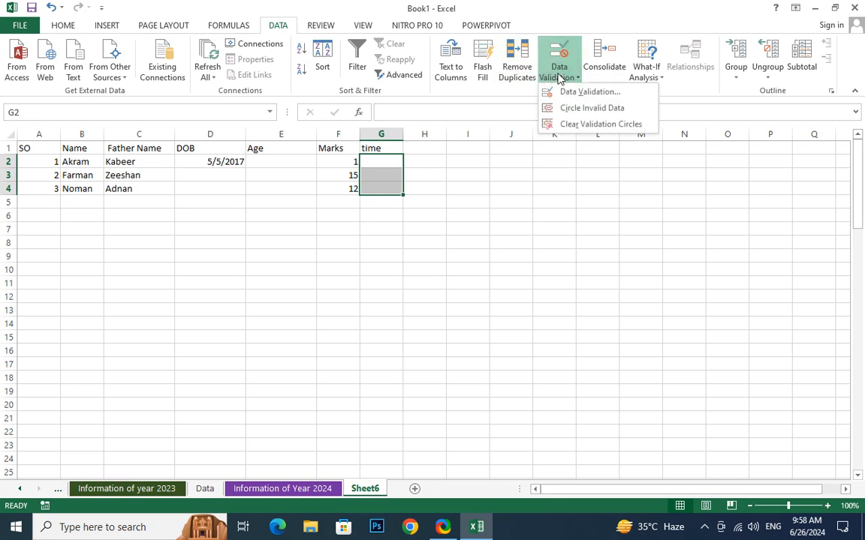
pyautogui.click(580, 94)
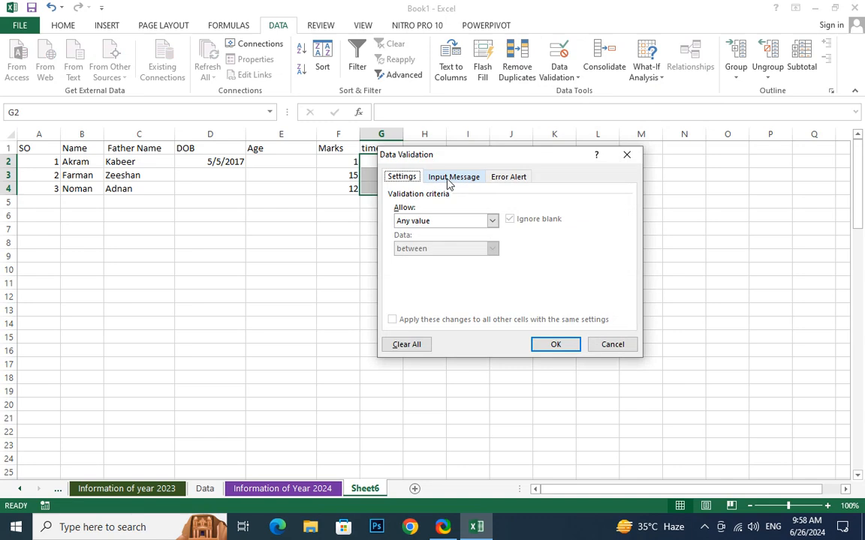
pyautogui.click(446, 221)
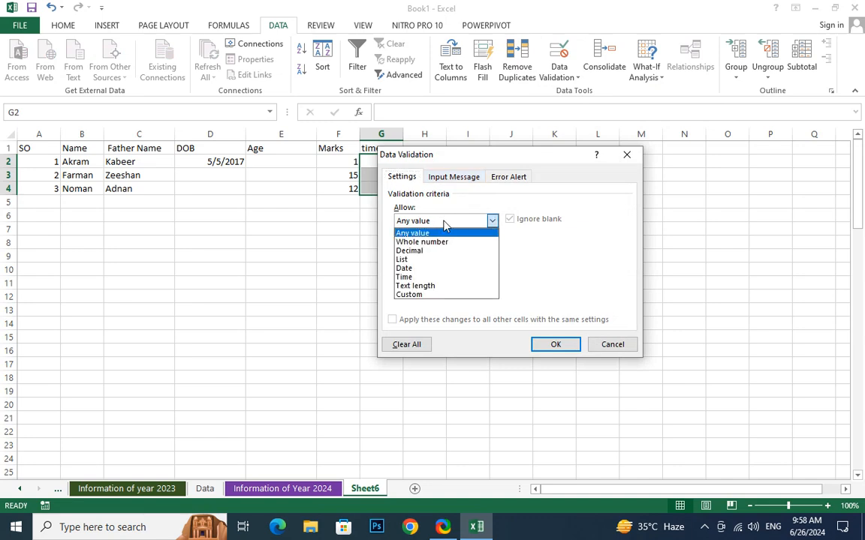
pyautogui.click(407, 275)
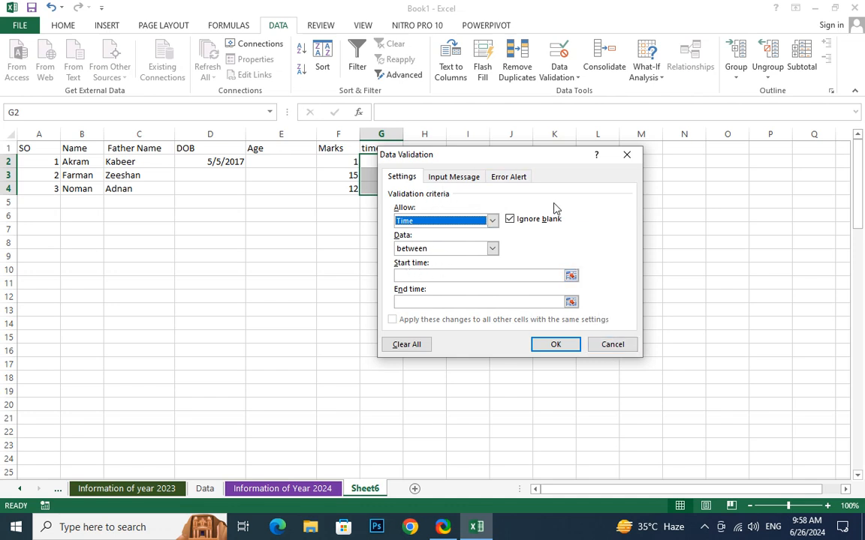
pyautogui.click(497, 178)
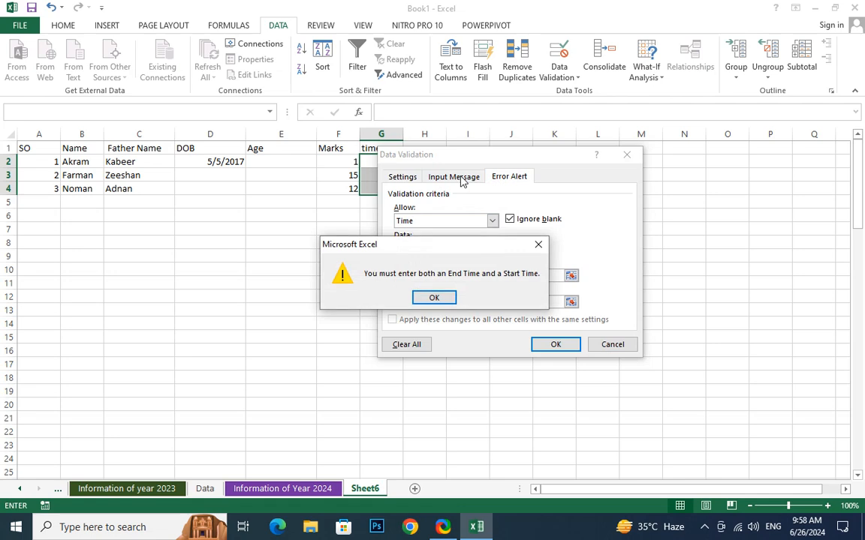
pyautogui.press('Return')
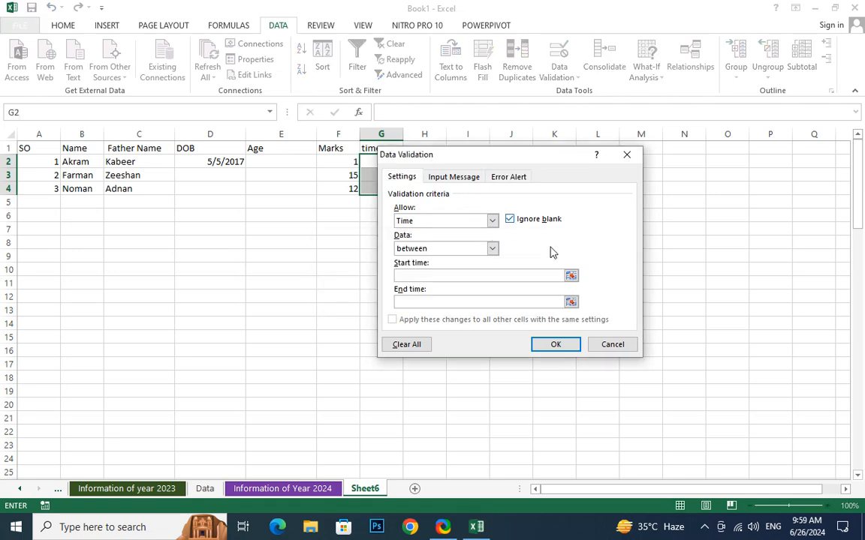
pyautogui.click(634, 343)
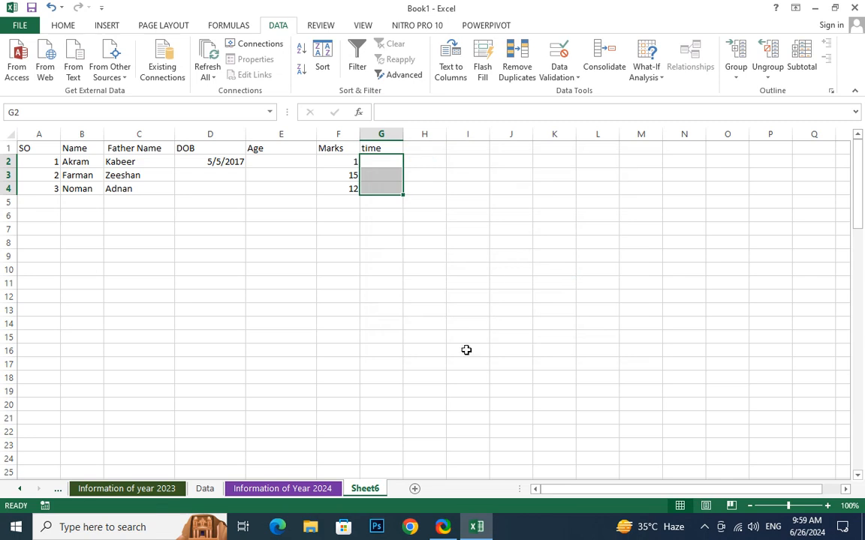
# Add a new sheet, widen column A and head it 'Data' in A1.
pyautogui.click(413, 489)
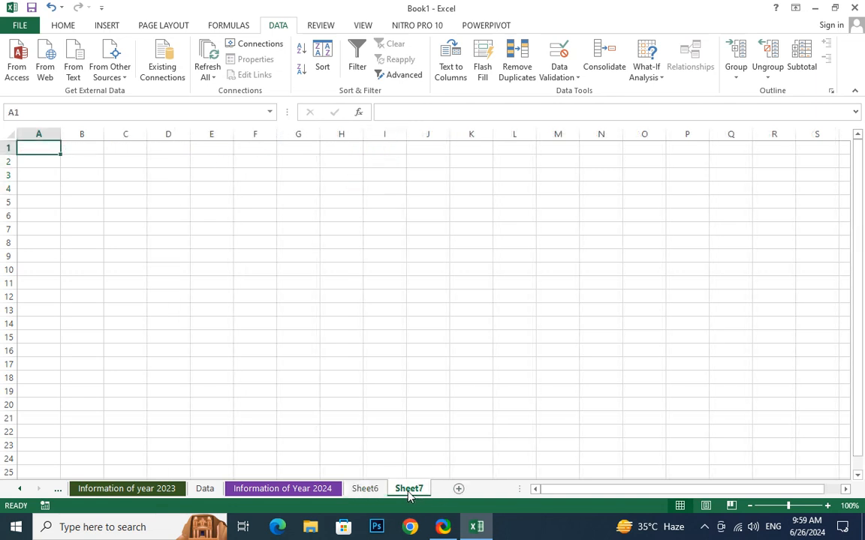
pyautogui.moveTo(61, 136); pyautogui.dragTo(145, 136)
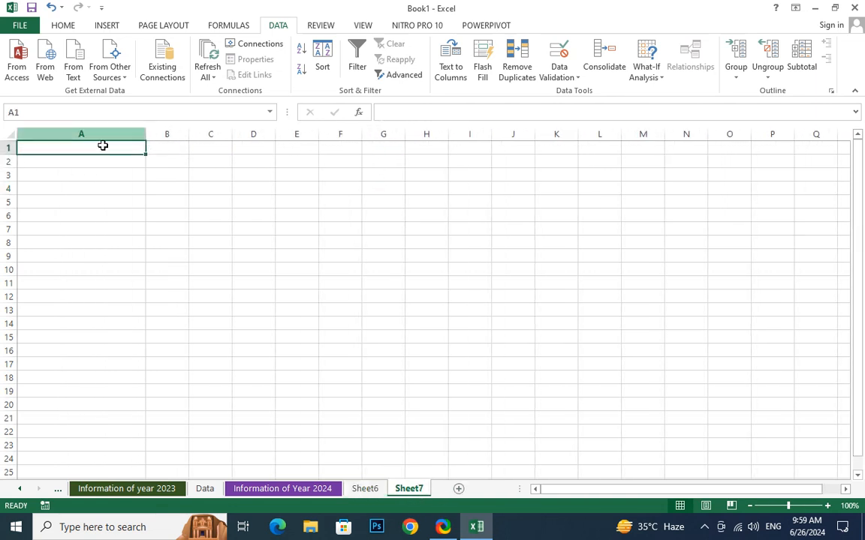
pyautogui.write('Dtat')
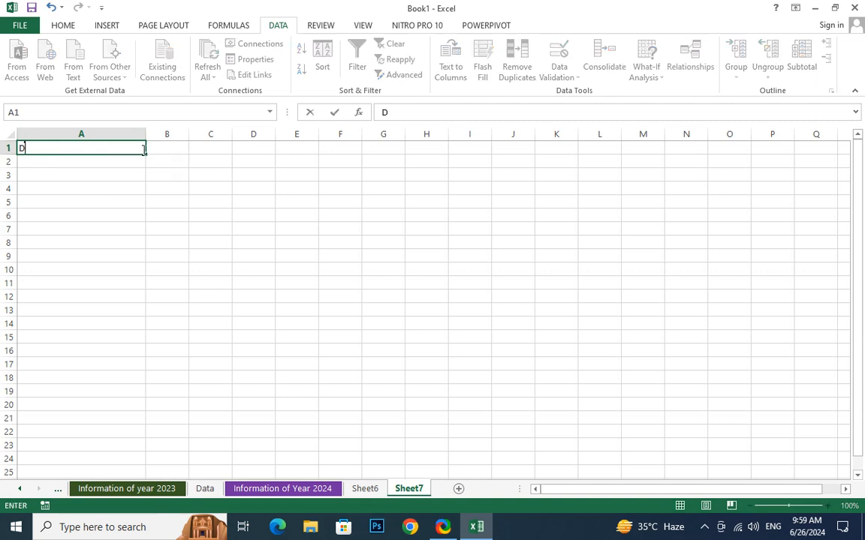
pyautogui.press('BackSpace')
pyautogui.press('BackSpace')
pyautogui.press('BackSpace')
pyautogui.write('ata')
pyautogui.press('Return')
# Enter the formula =RAND() in cell A2.
pyautogui.write('=rand')
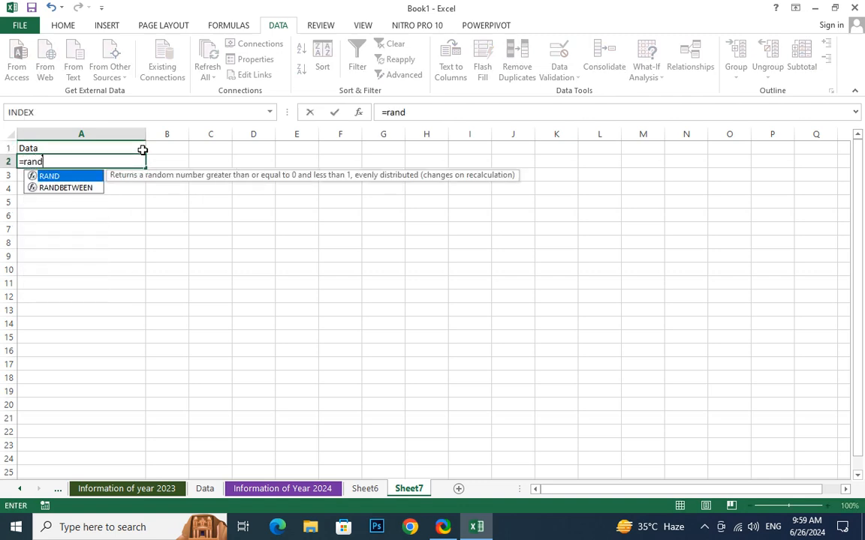
pyautogui.press('Return')
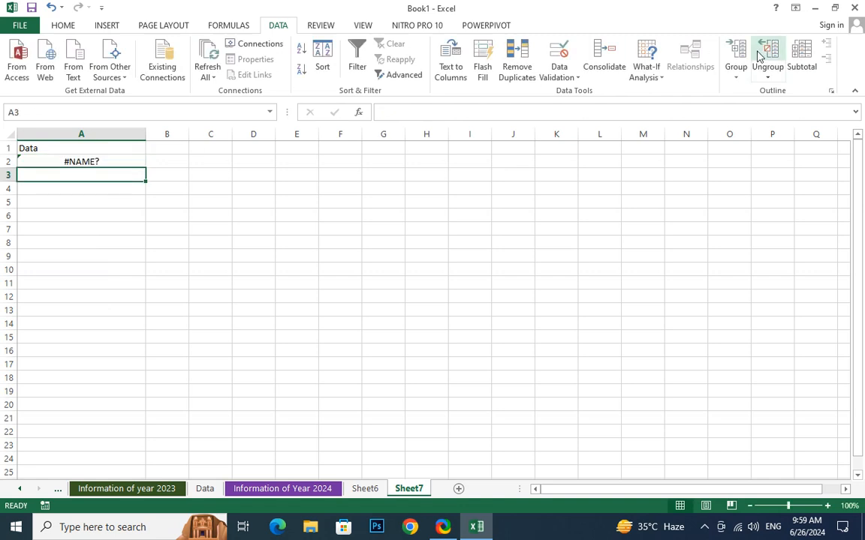
pyautogui.click(120, 161)
pyautogui.doubleClick(119, 161)
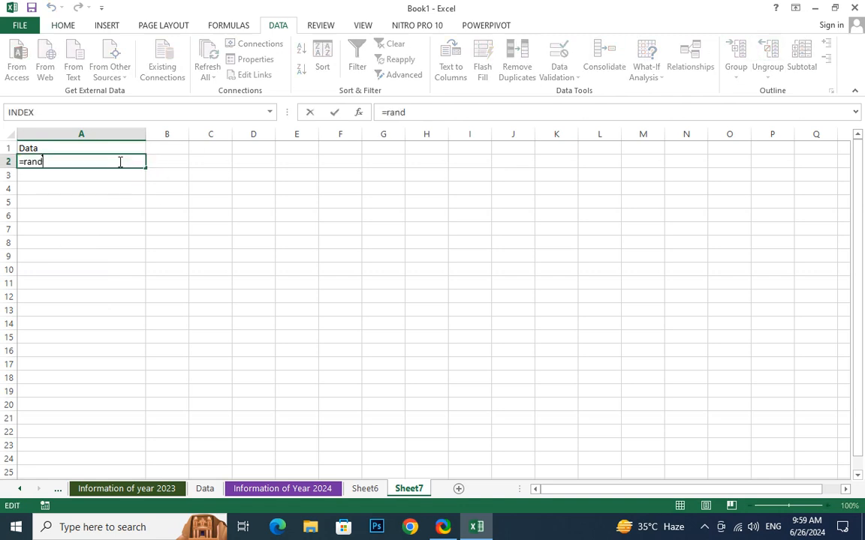
pyautogui.write('()')
pyautogui.press('Return')
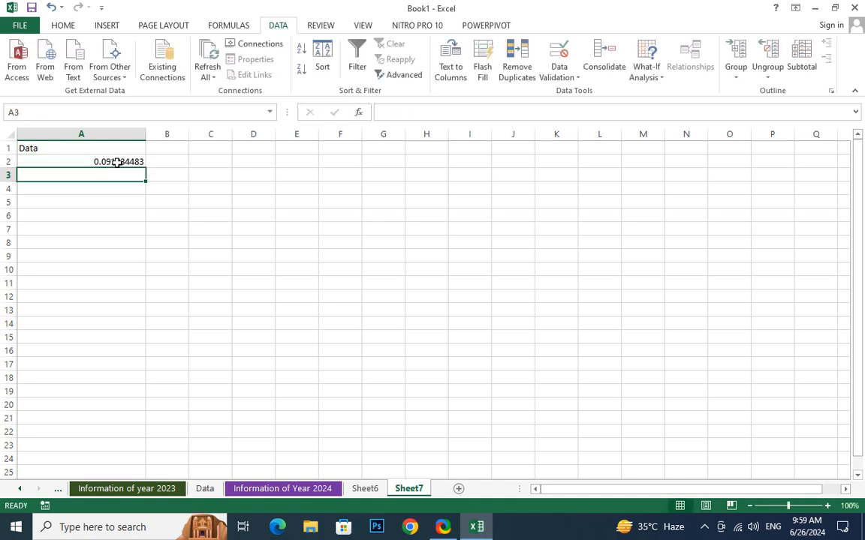
# Change A2 to =RAND()*100 and fill it down to A10.
pyautogui.click(100, 160)
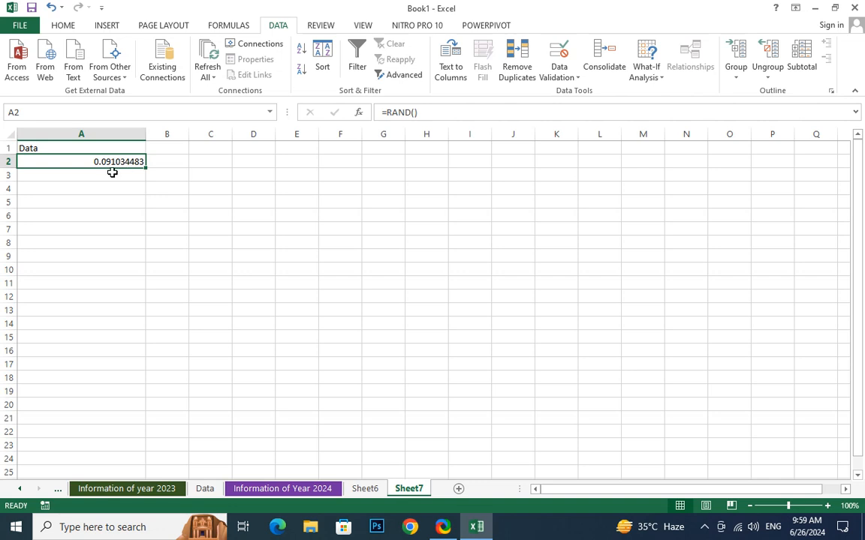
pyautogui.click(113, 173)
pyautogui.click(112, 163)
pyautogui.click(432, 111)
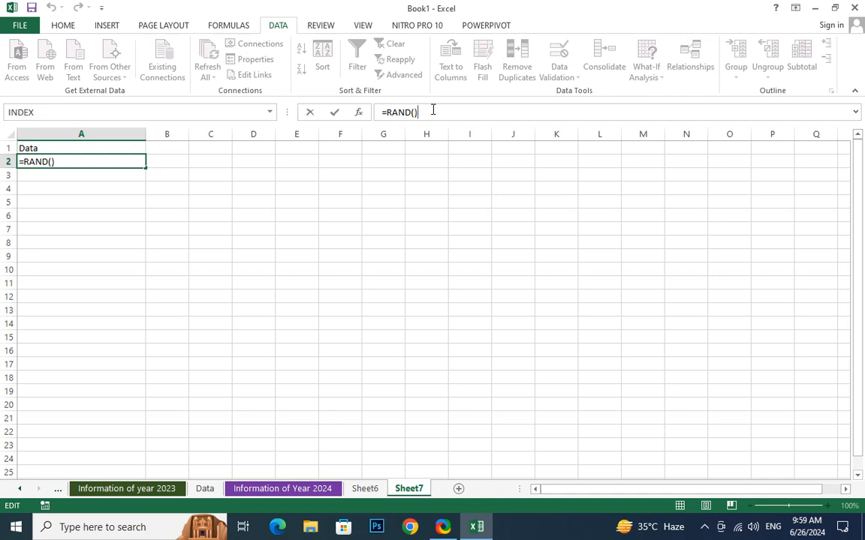
pyautogui.write('*100')
pyautogui.press('Return')
pyautogui.click(127, 162)
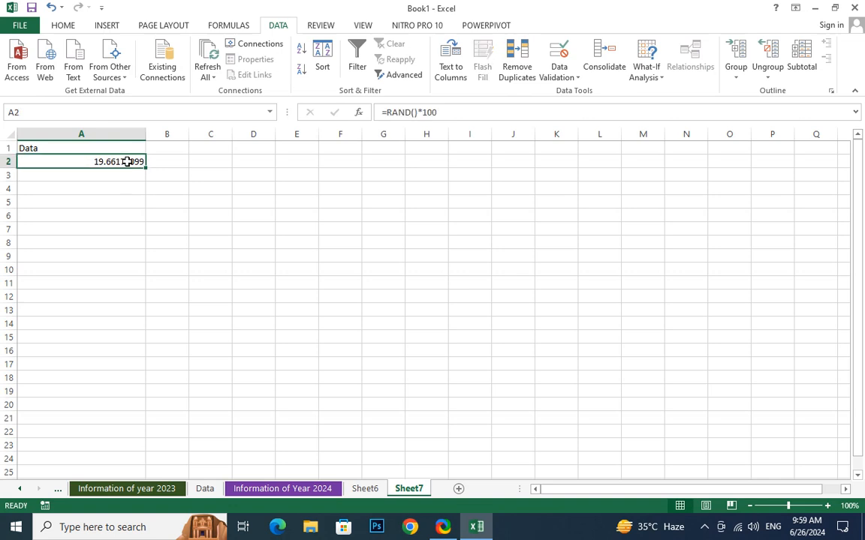
pyautogui.moveTo(145, 168); pyautogui.dragTo(131, 270)
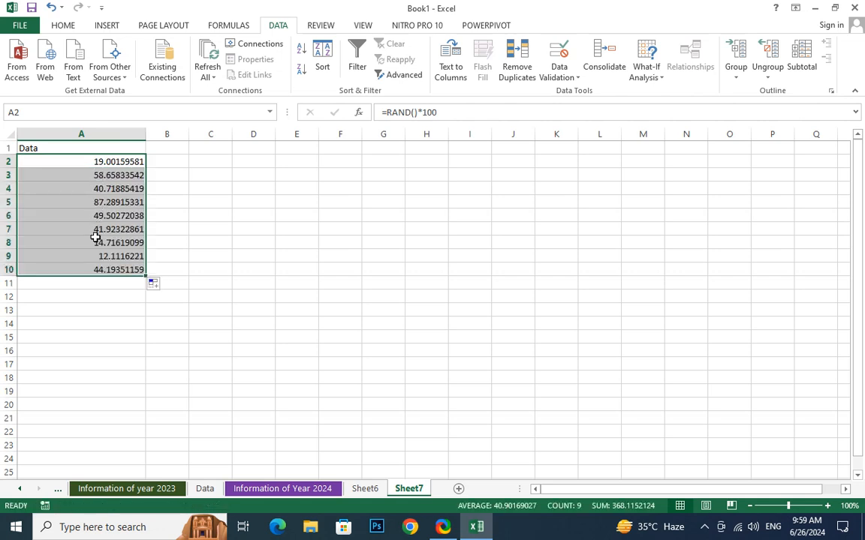
pyautogui.click(388, 114)
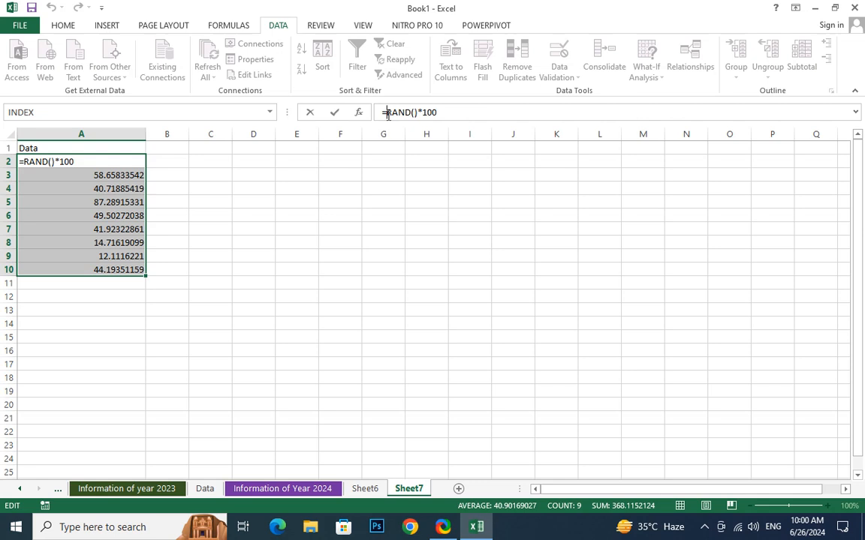
# Change the formula to =ROUND(RAND()*100,0) across A2:A10.
pyautogui.write('roun')
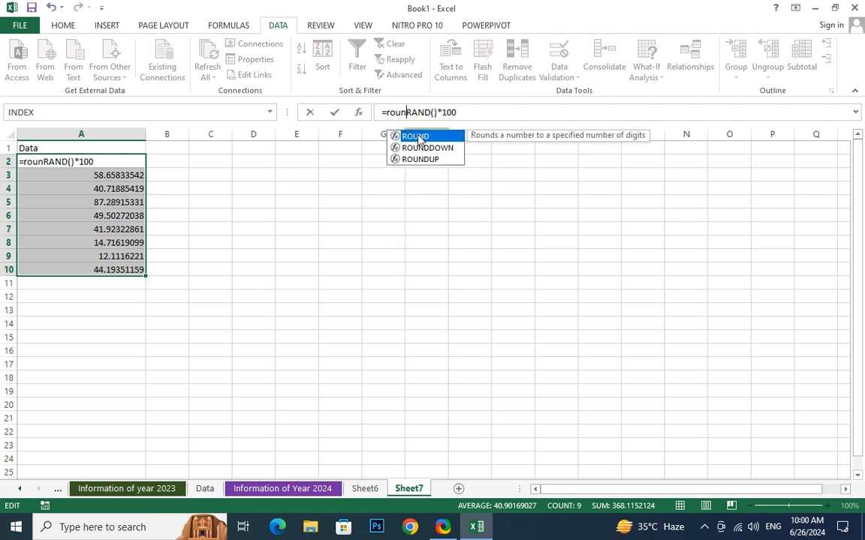
pyautogui.doubleClick(414, 136)
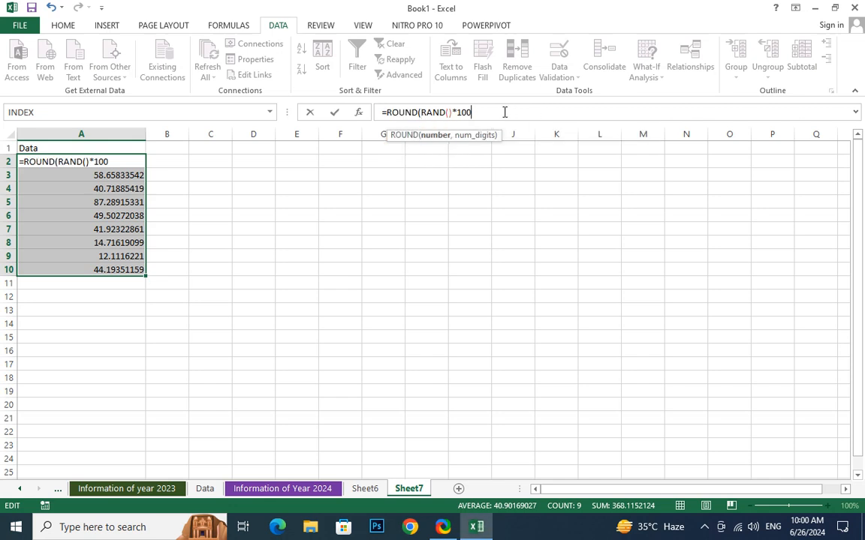
pyautogui.write(',0')
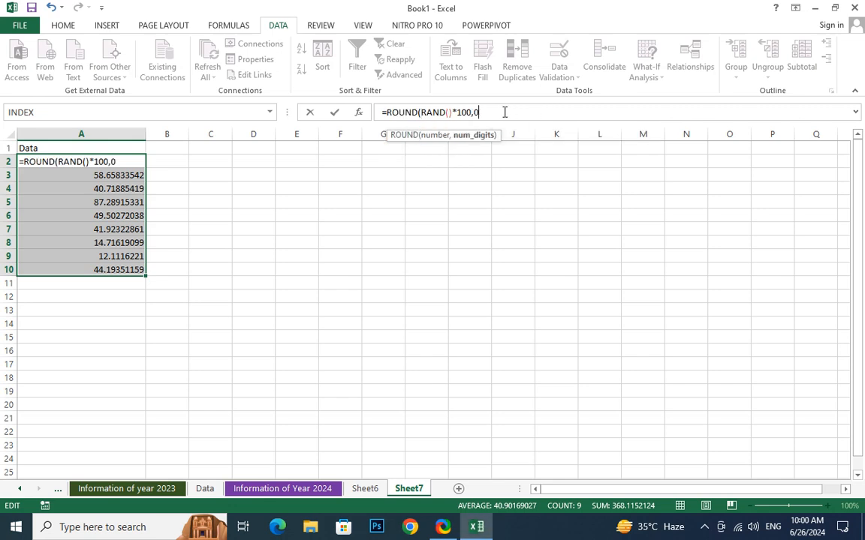
pyautogui.write(')')
pyautogui.hotkey('ctrl', 'Return')
# Fill the rounded formula from A2 down to A21.
pyautogui.click(106, 166)
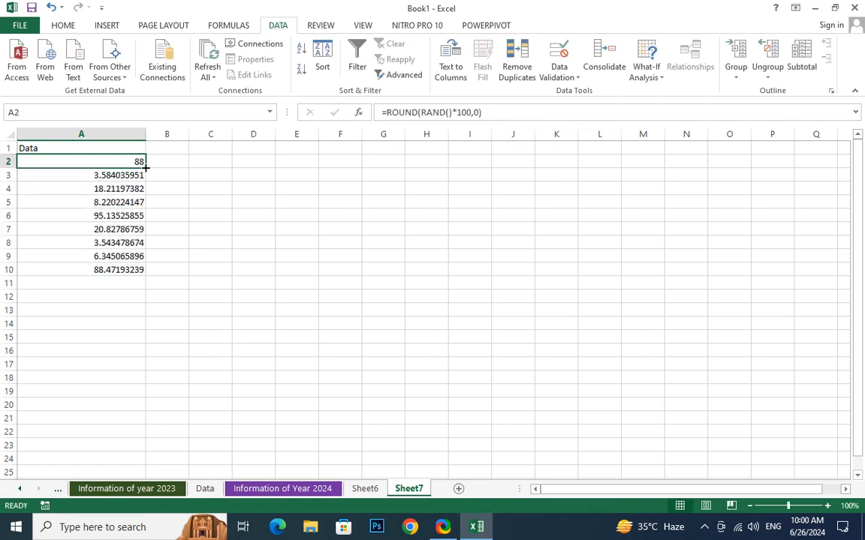
pyautogui.moveTo(146, 168); pyautogui.dragTo(147, 421)
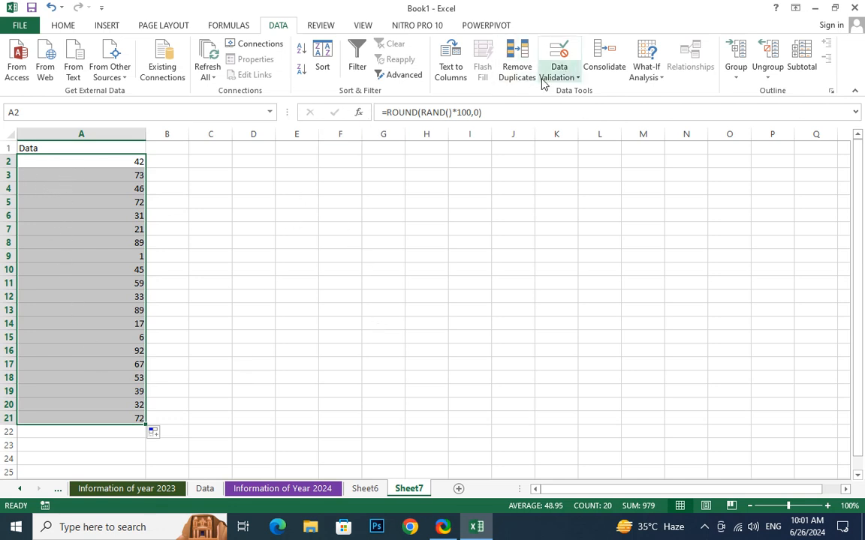
pyautogui.click(564, 77)
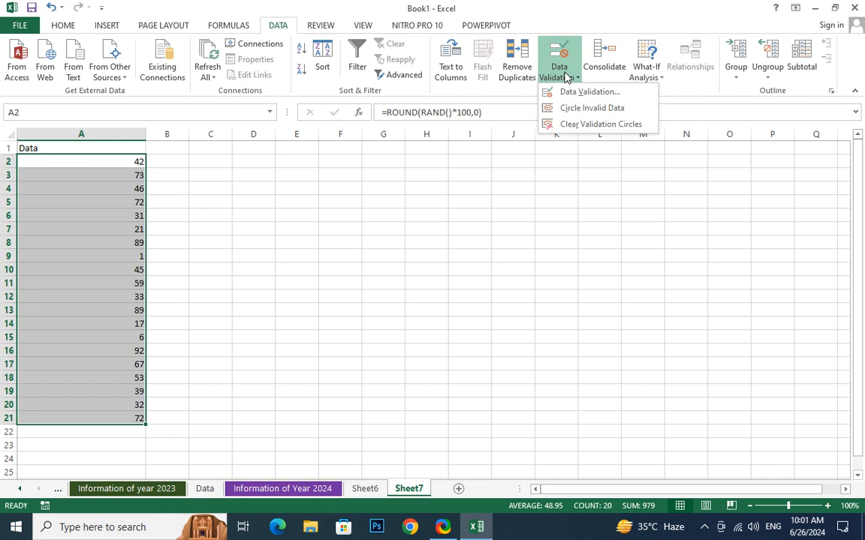
# Apply a Data Validation rule to A2:A21: whole number between minimum 18 and maximum 60.
pyautogui.click(588, 110)
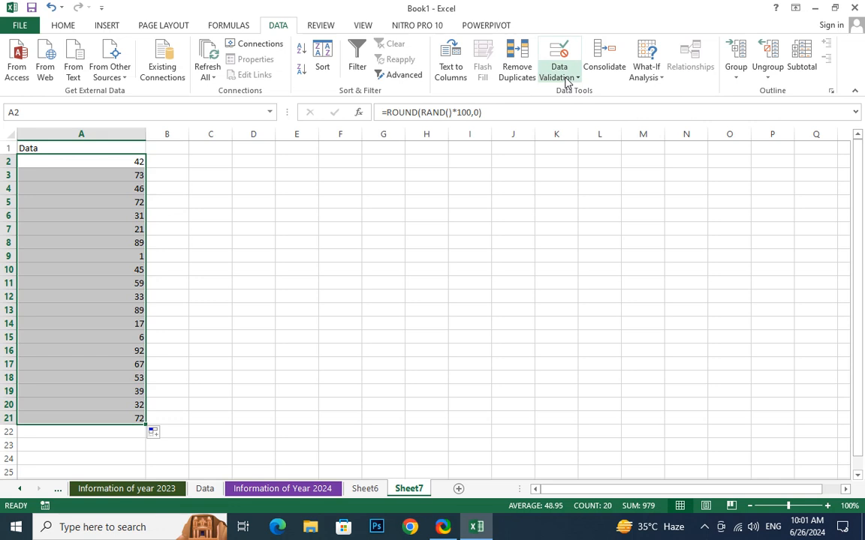
pyautogui.click(567, 79)
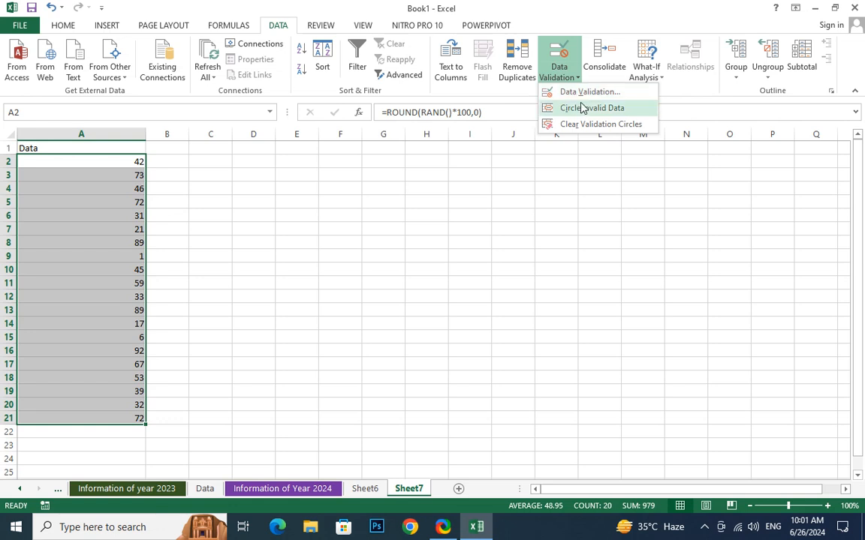
pyautogui.click(587, 93)
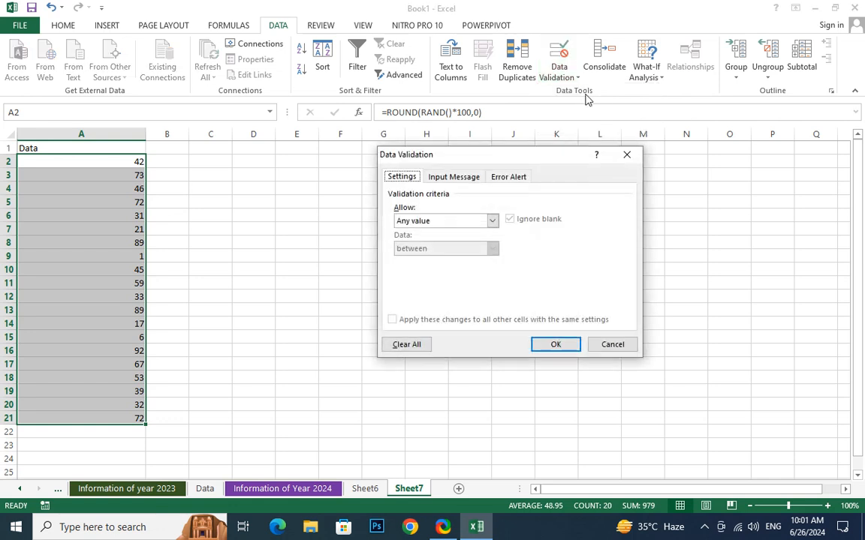
pyautogui.click(449, 222)
pyautogui.click(433, 242)
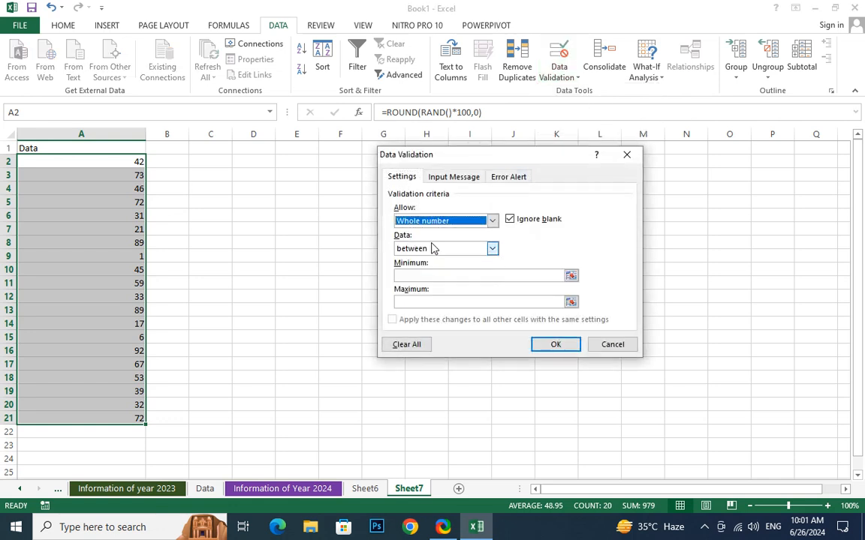
pyautogui.click(426, 274)
pyautogui.write('18')
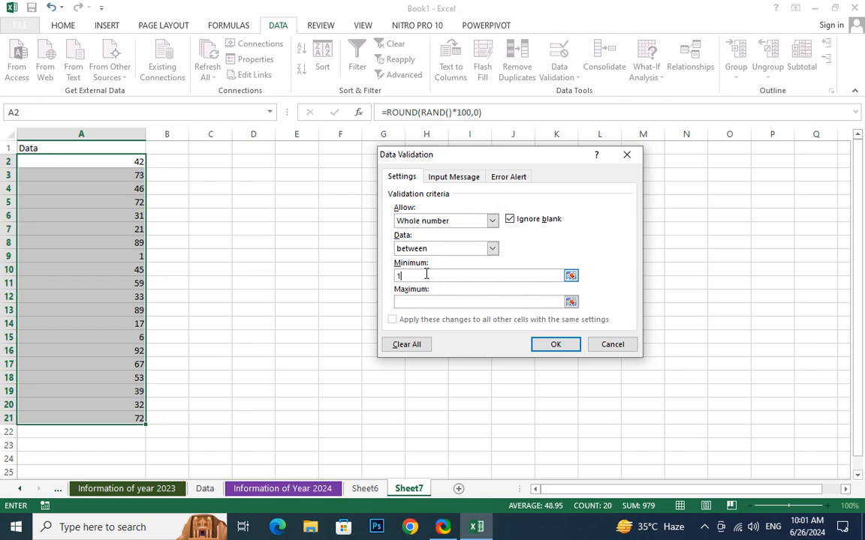
pyautogui.click(415, 302)
pyautogui.write('60')
pyautogui.click(551, 345)
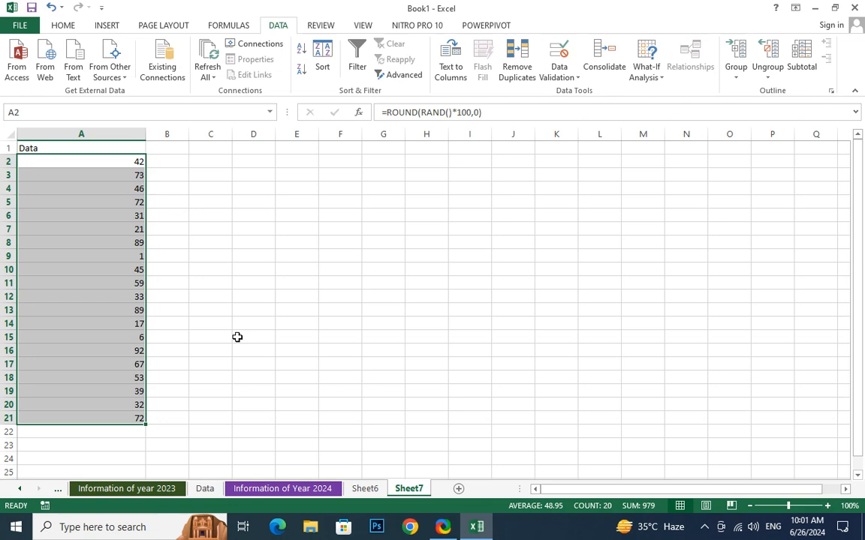
# Circle the Data values outside 18–60, such as 73, 89, 1, 6 and 92, in red.
pyautogui.click(568, 78)
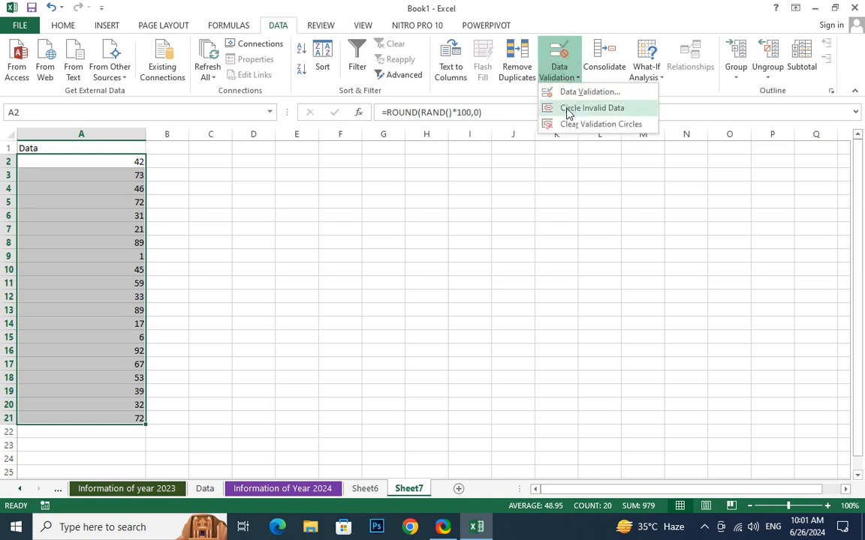
pyautogui.click(566, 108)
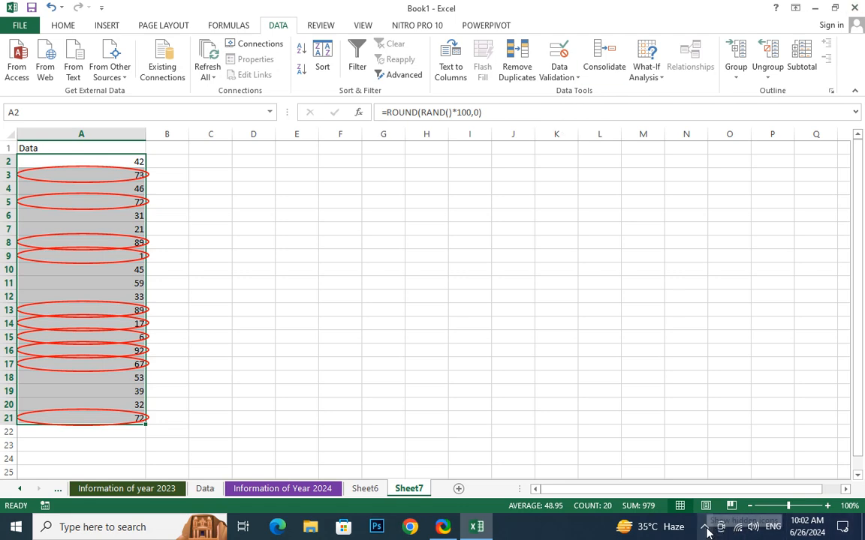
pyautogui.click(568, 79)
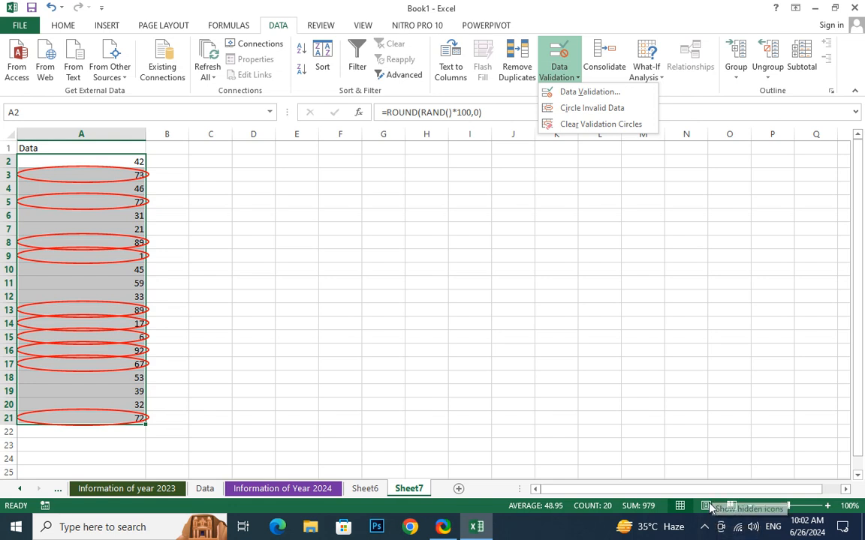
pyautogui.click(706, 527)
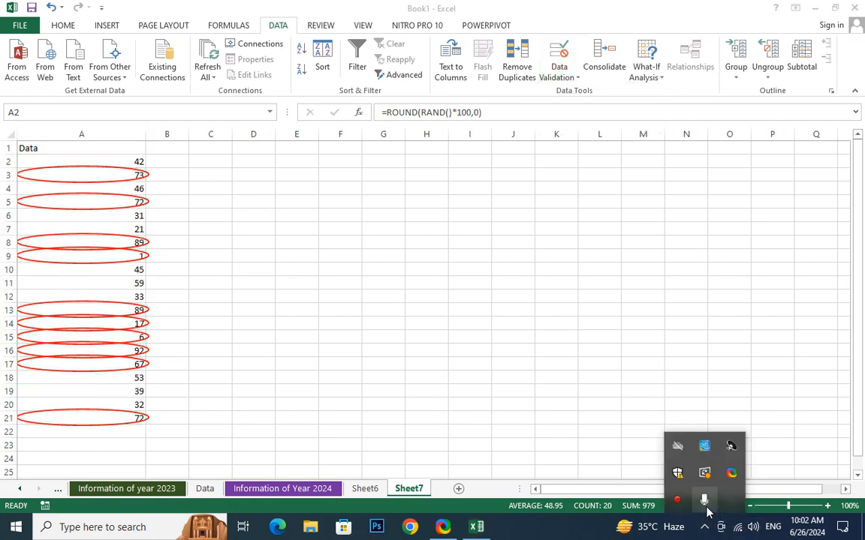